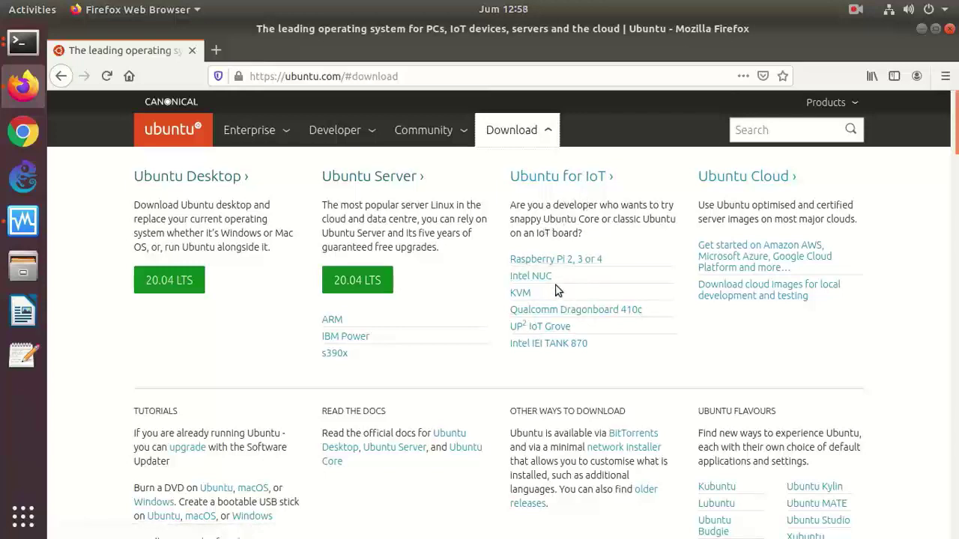
# - Save the Ubuntu Server 20.04 64-bit image for Raspberry Pi 3 to disk
pyautogui.click(556, 262)
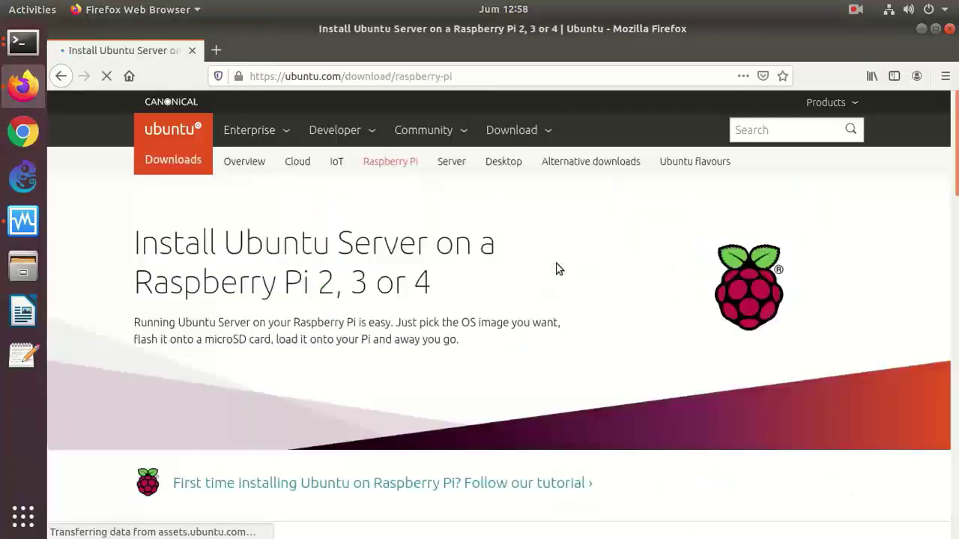
pyautogui.moveTo(954, 162); pyautogui.dragTo(954, 277)
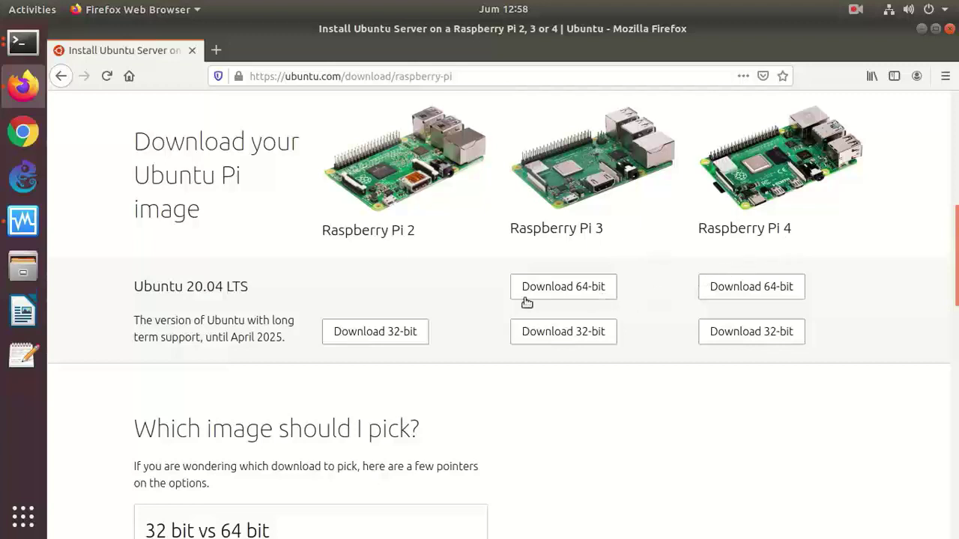
pyautogui.click(572, 289)
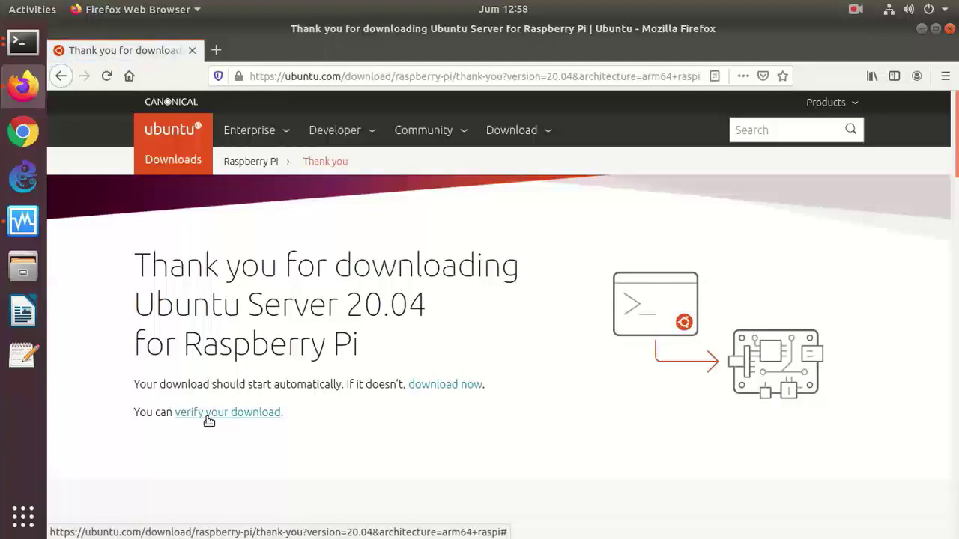
pyautogui.click(453, 388)
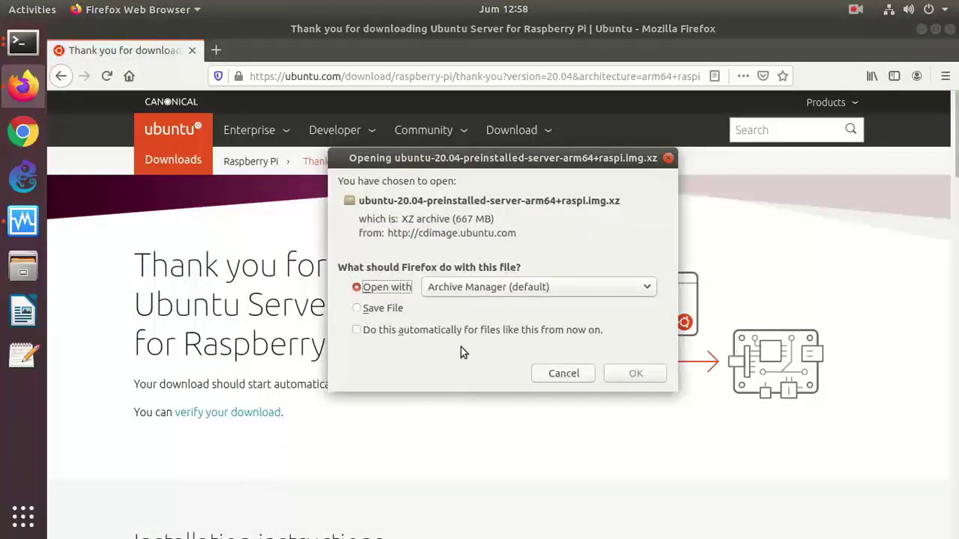
pyautogui.click(374, 312)
pyautogui.click(369, 331)
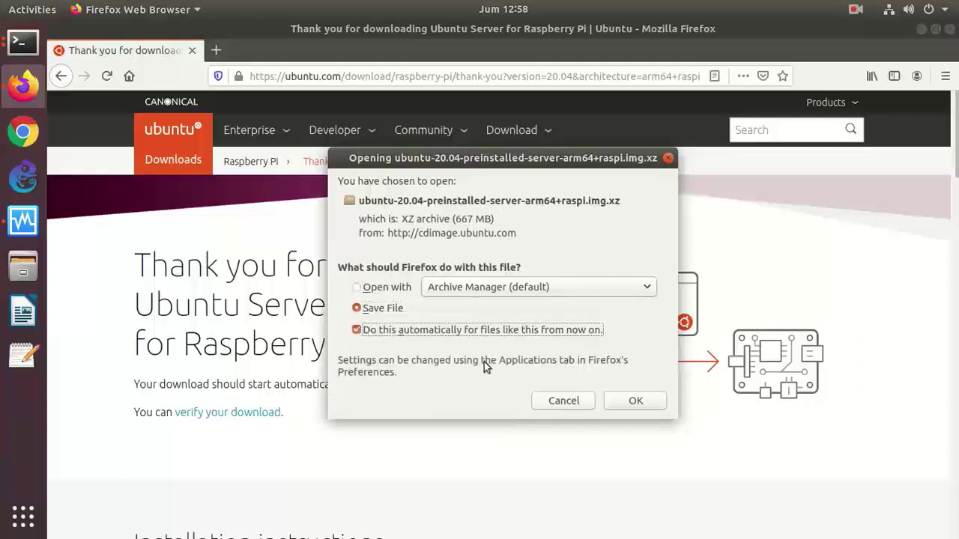
pyautogui.click(661, 401)
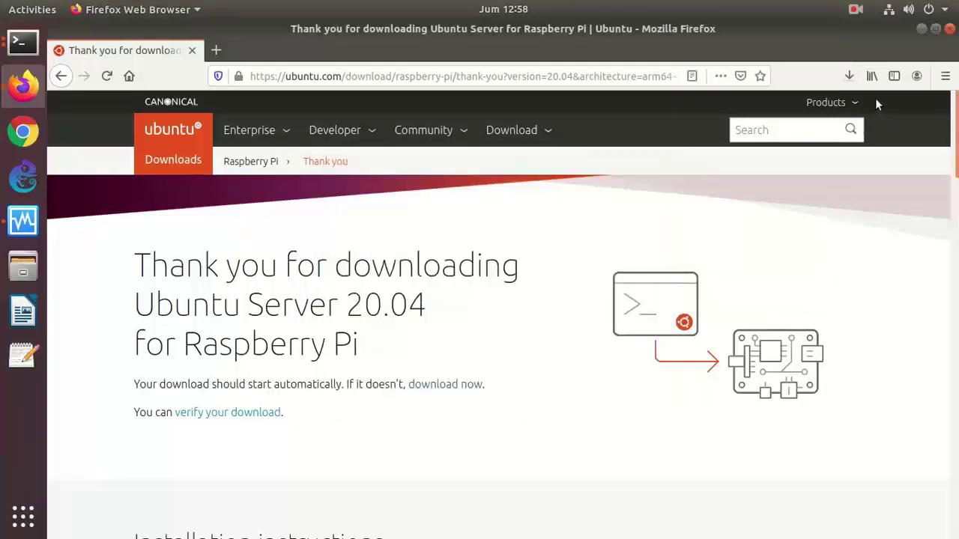
# - Check the 667 MB image's download progress, then minimize Firefox to the desktop
pyautogui.click(849, 77)
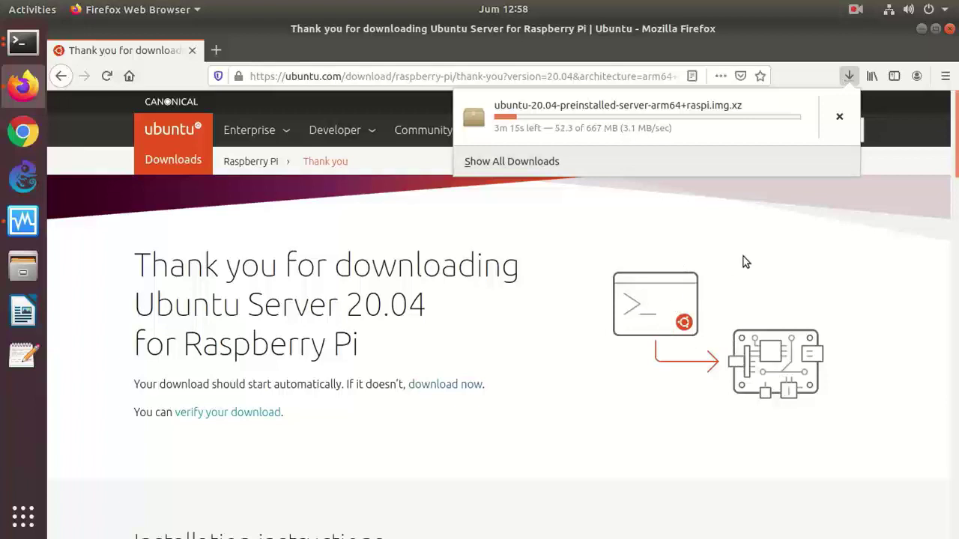
pyautogui.click(818, 235)
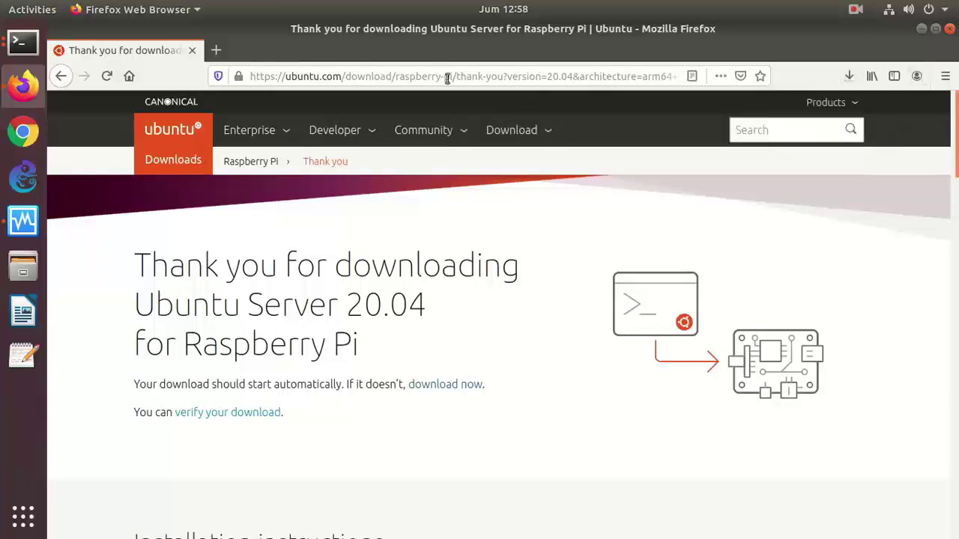
pyautogui.click(922, 29)
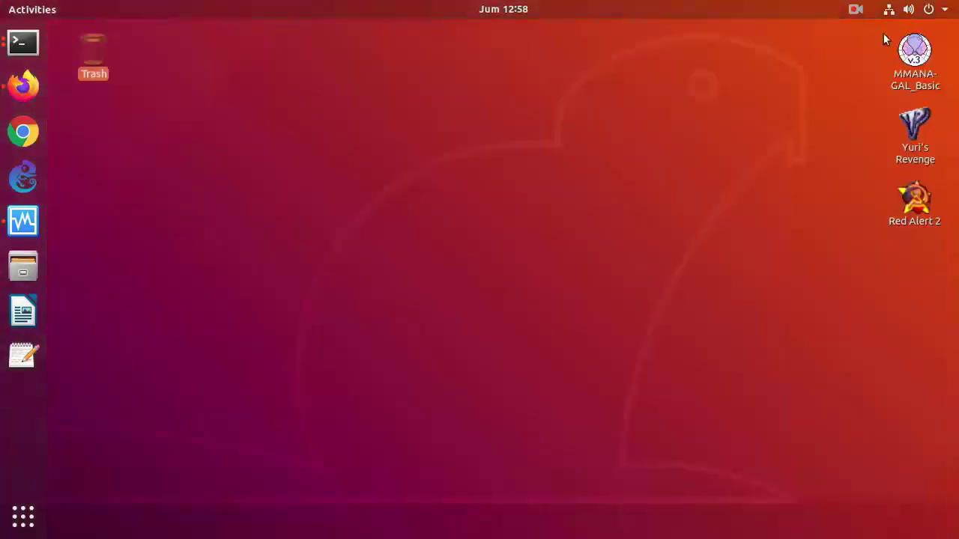
# - In Files, browse from Computer into var > data > iso
pyautogui.click(23, 266)
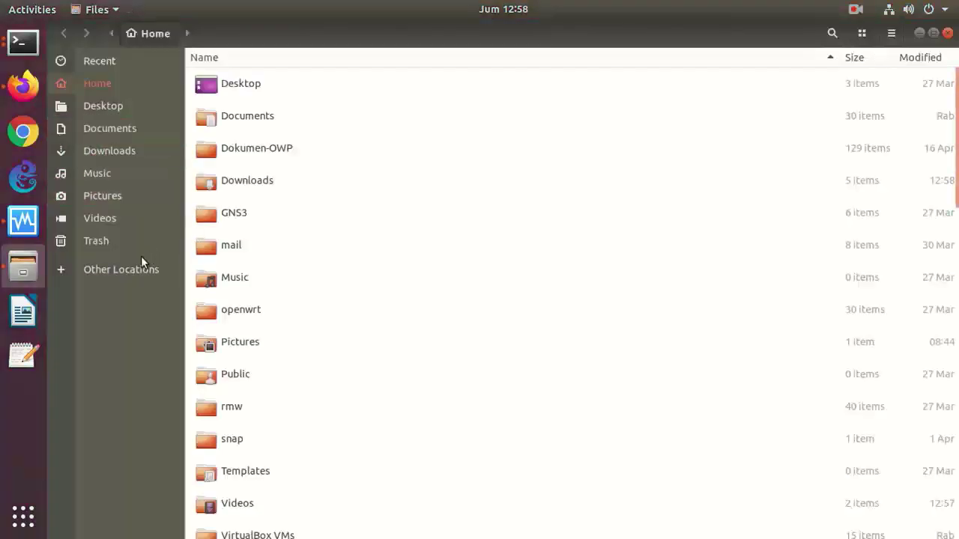
pyautogui.click(143, 277)
pyautogui.click(255, 95)
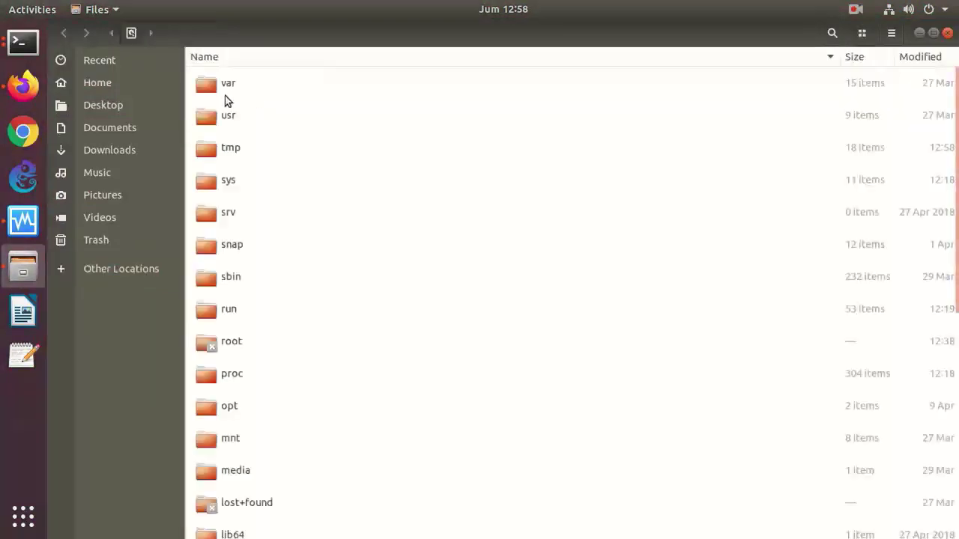
pyautogui.doubleClick(224, 98)
pyautogui.doubleClick(228, 183)
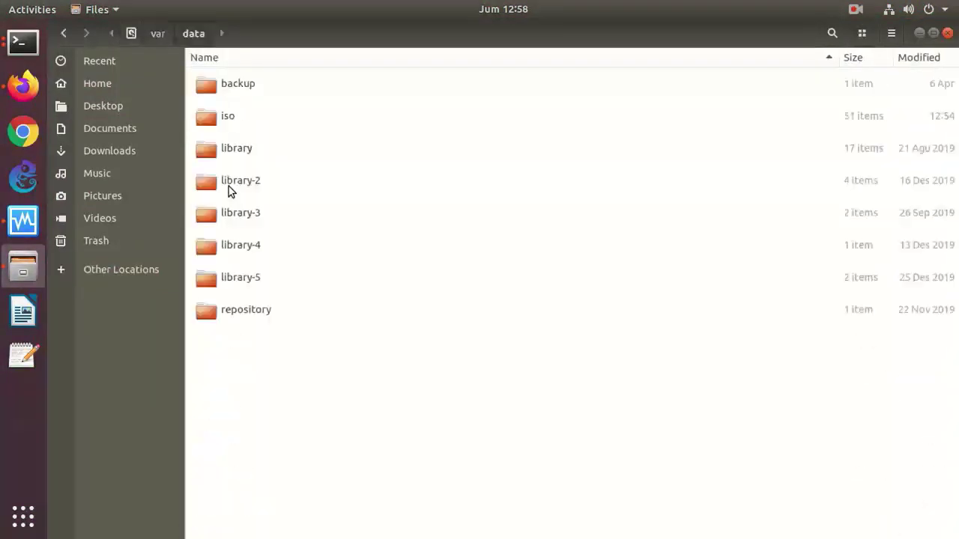
pyautogui.click(228, 116)
pyautogui.doubleClick(228, 115)
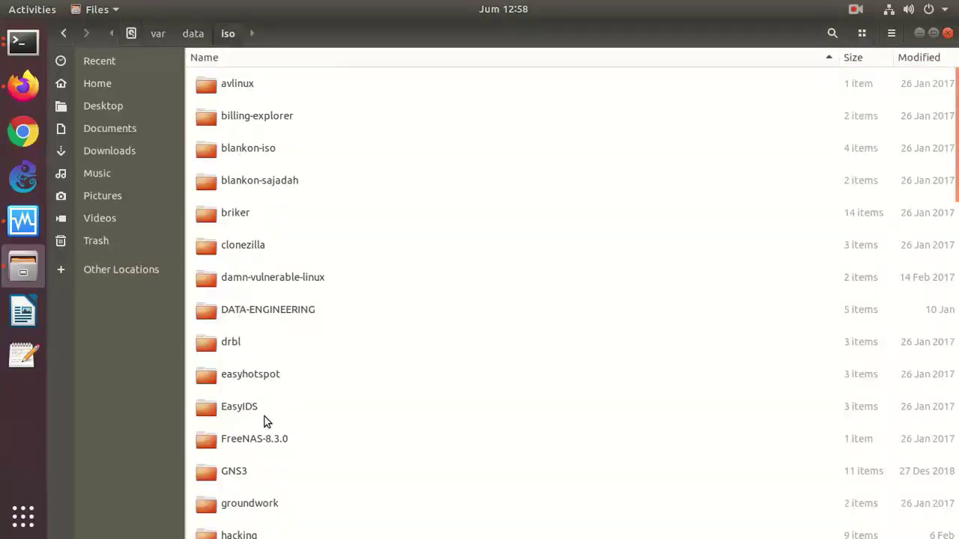
# - Sort by name descending, open the ubuntu-20.04 ISO folder, and return to VirtualBox
pyautogui.click(490, 58)
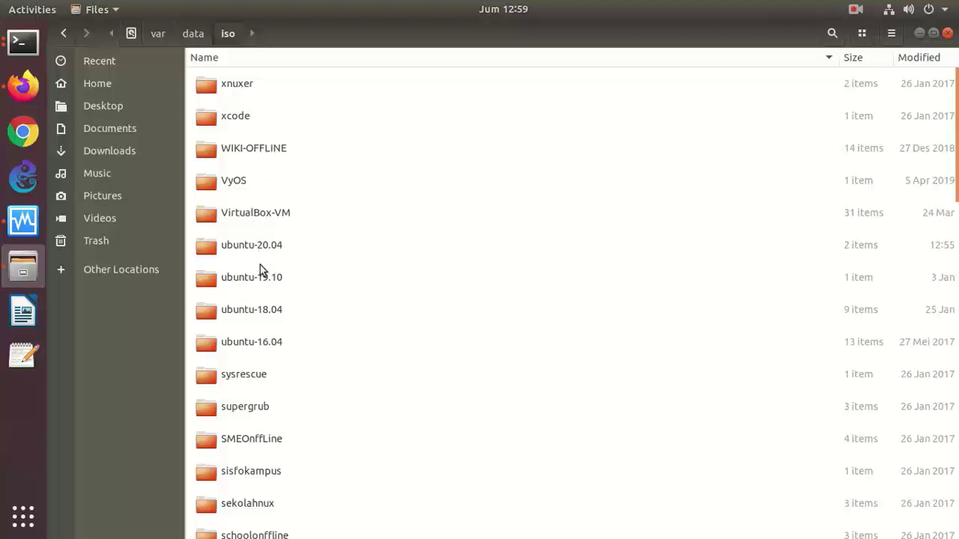
pyautogui.doubleClick(252, 244)
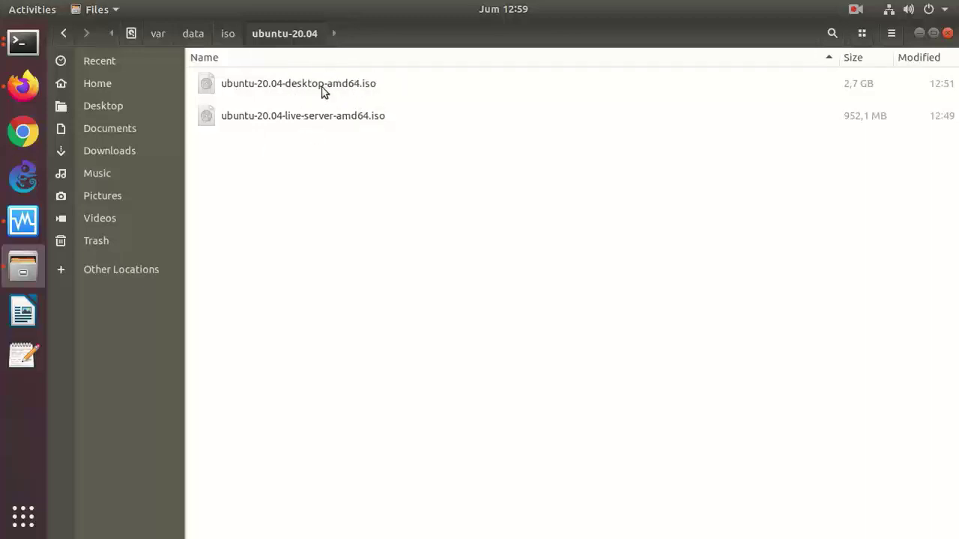
pyautogui.click(23, 221)
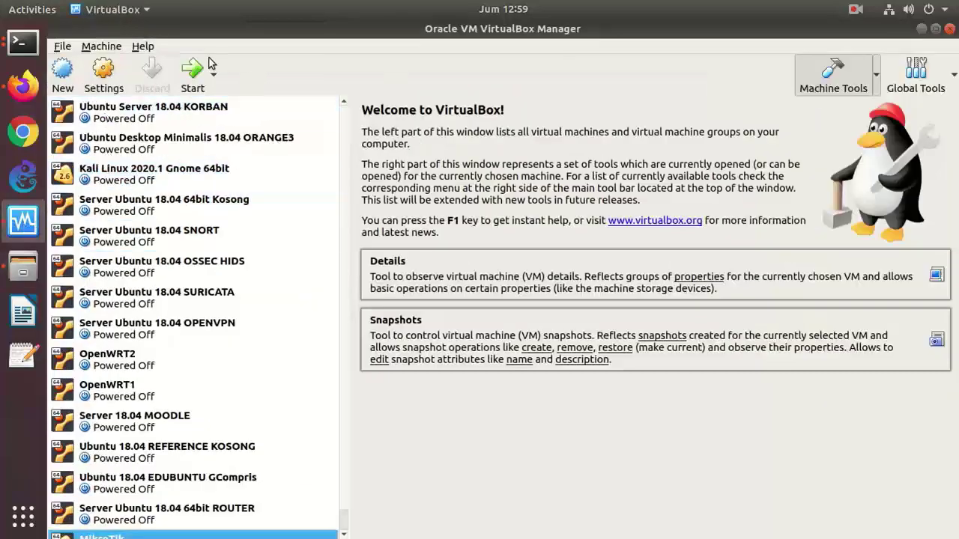
# - Look through the existing VMs in VirtualBox Manager and launch the New machine wizard
pyautogui.click(224, 143)
pyautogui.click(166, 114)
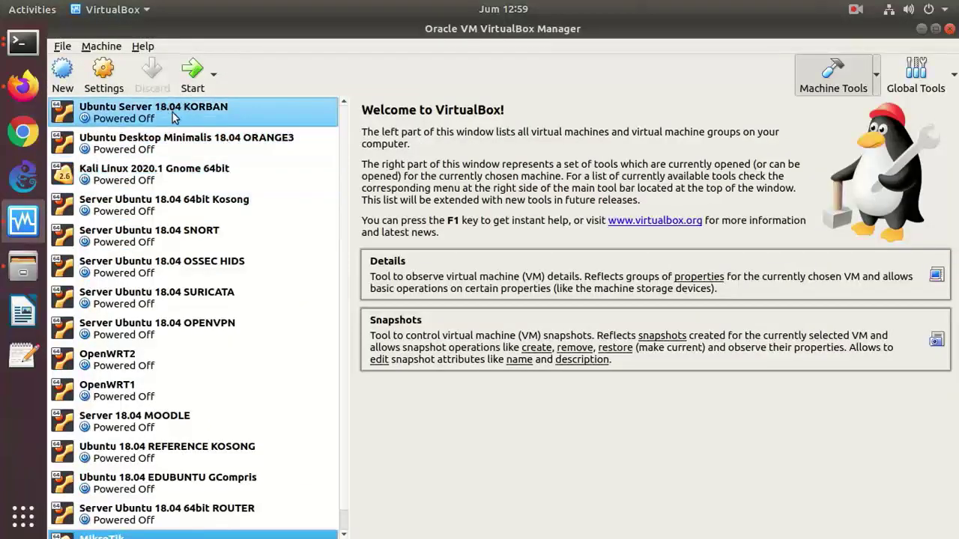
pyautogui.moveTo(166, 116); pyautogui.dragTo(130, 536)
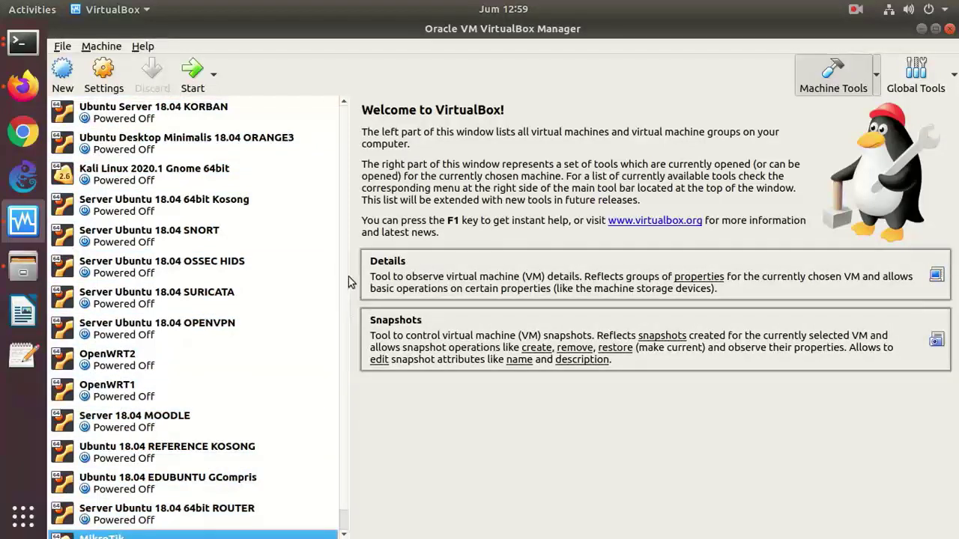
pyautogui.scroll(-1, 347, 299)
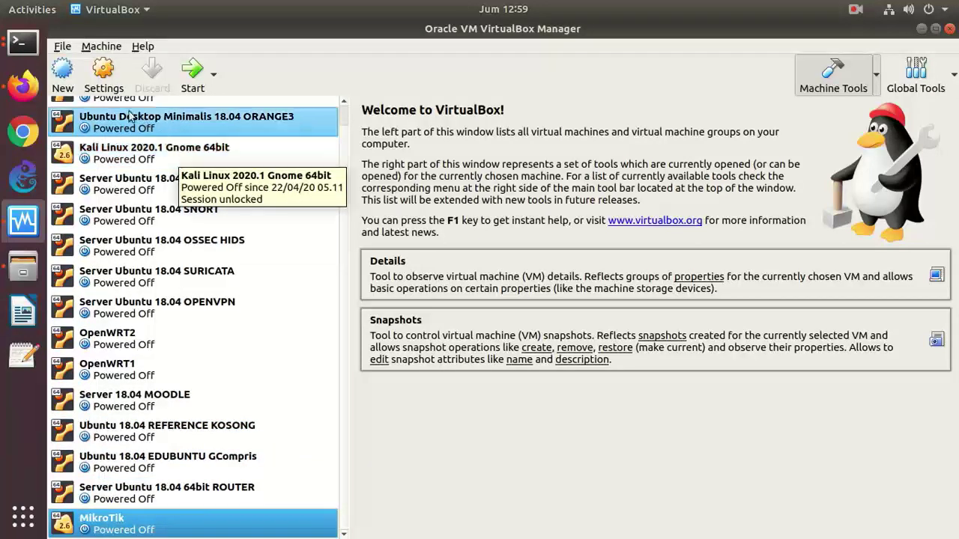
pyautogui.click(60, 77)
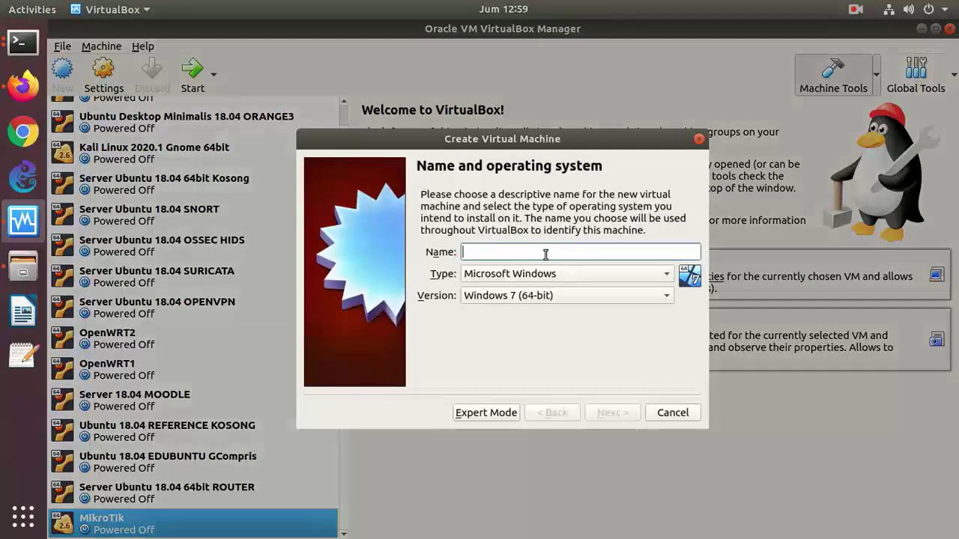
# - Name the VM 'Ubuntu 20.04 Desktop' (Linux, Ubuntu 64-bit) and give it 2048 MB memory
pyautogui.write('Ubuntu')
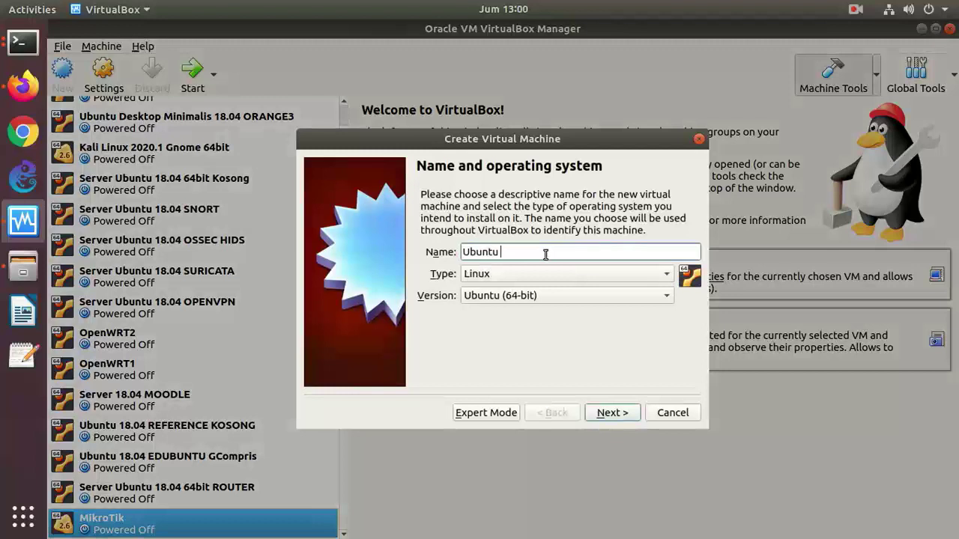
pyautogui.write(' 20.,0')
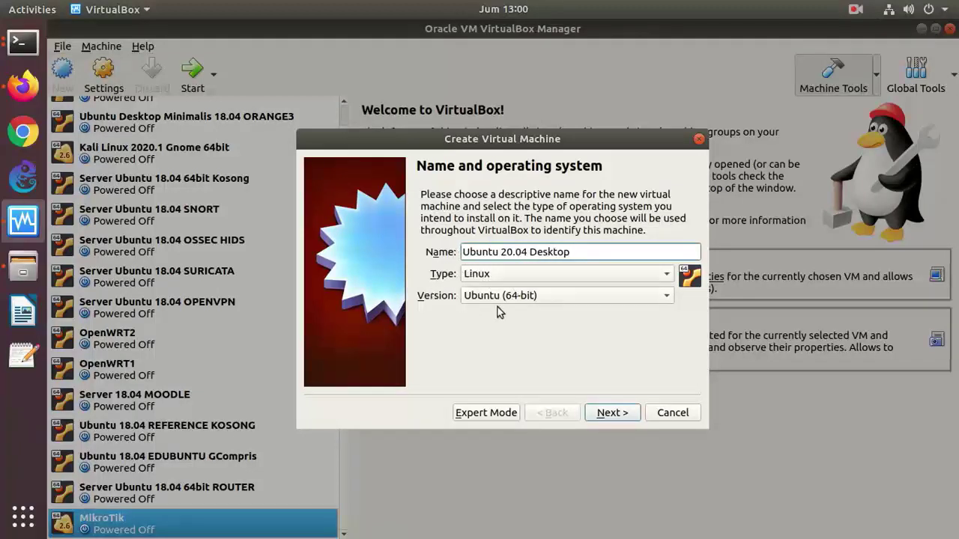
pyautogui.click(616, 413)
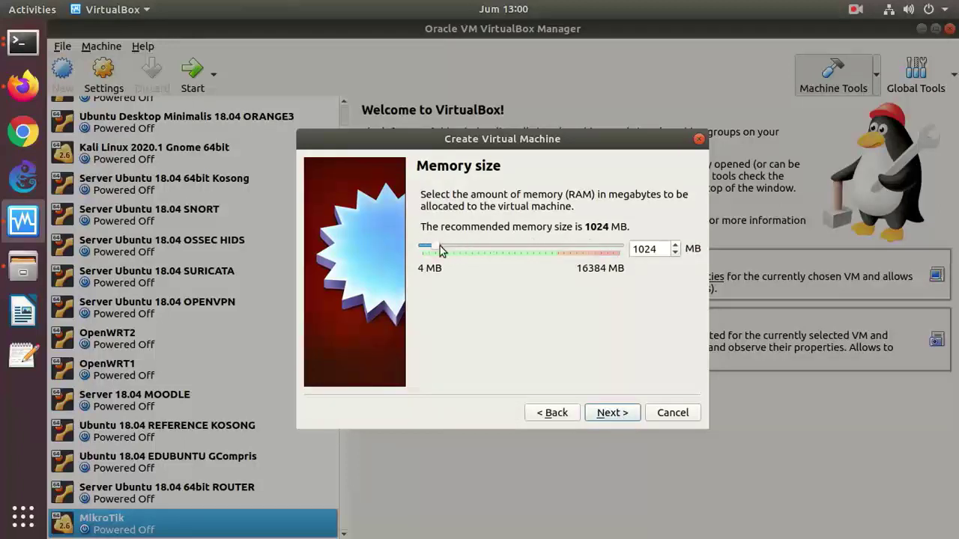
pyautogui.moveTo(438, 253); pyautogui.dragTo(450, 252)
pyautogui.click(625, 414)
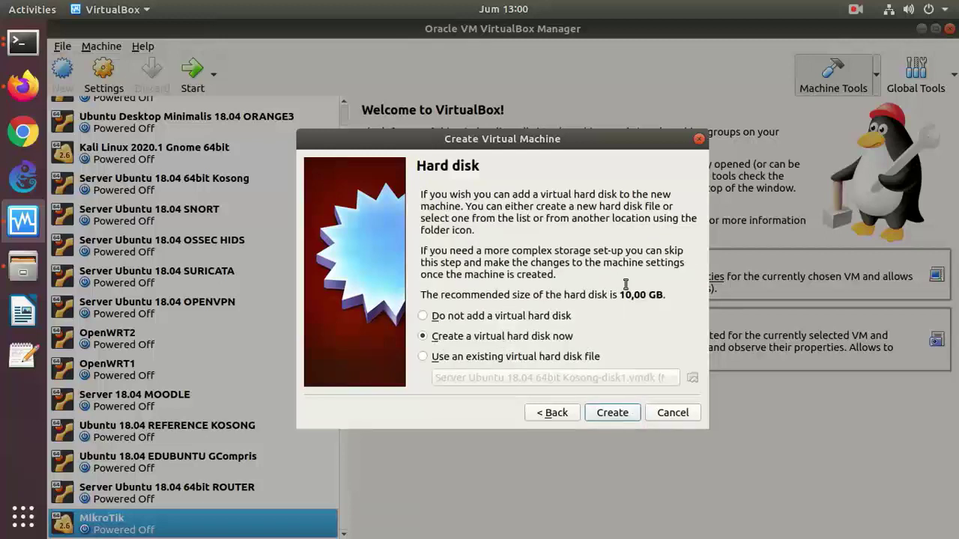
# - Create a new dynamically allocated VDI virtual disk sized 32 GB
pyautogui.click(612, 412)
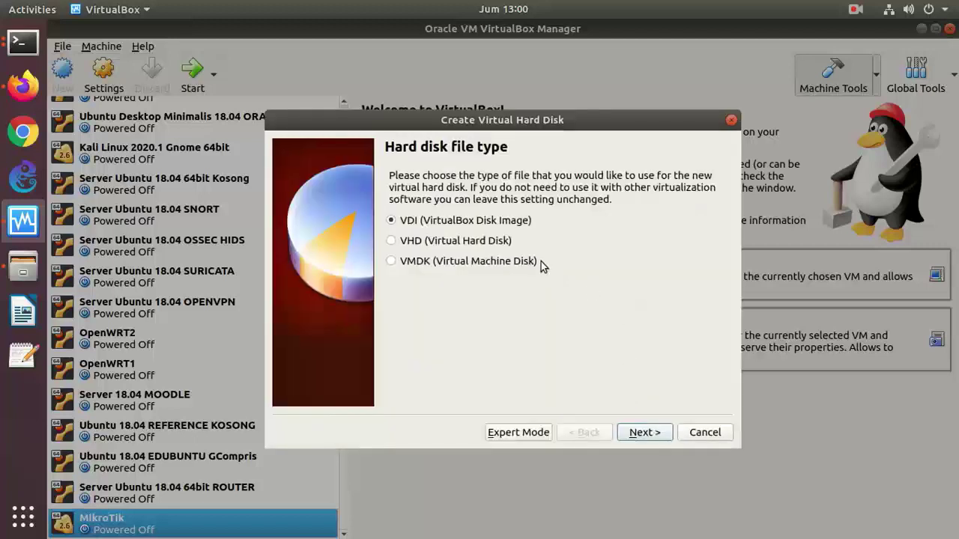
pyautogui.click(646, 436)
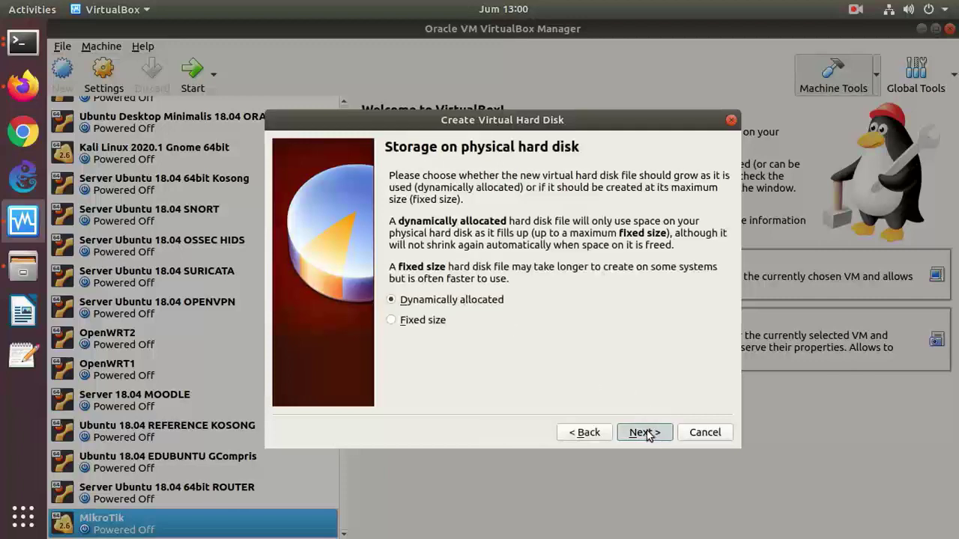
pyautogui.click(647, 432)
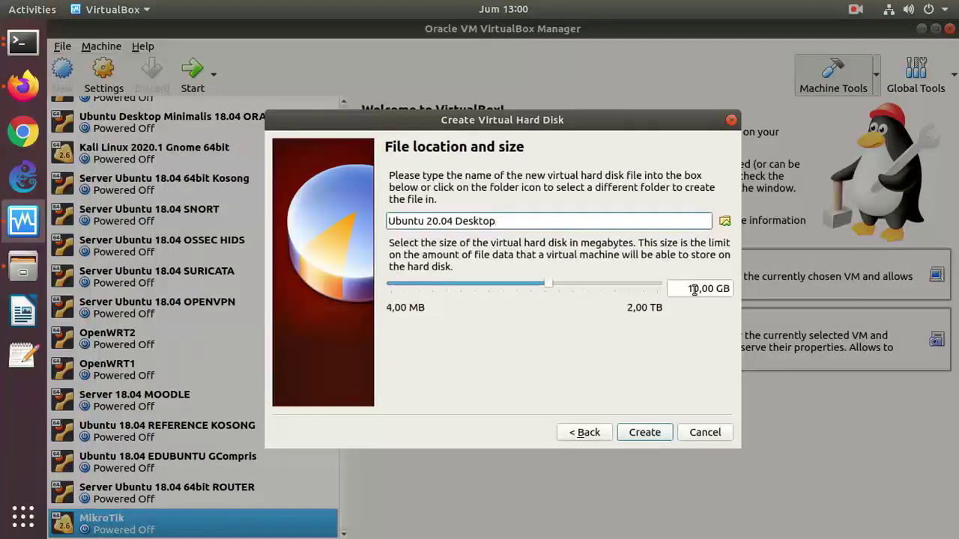
pyautogui.moveTo(548, 287); pyautogui.dragTo(573, 289)
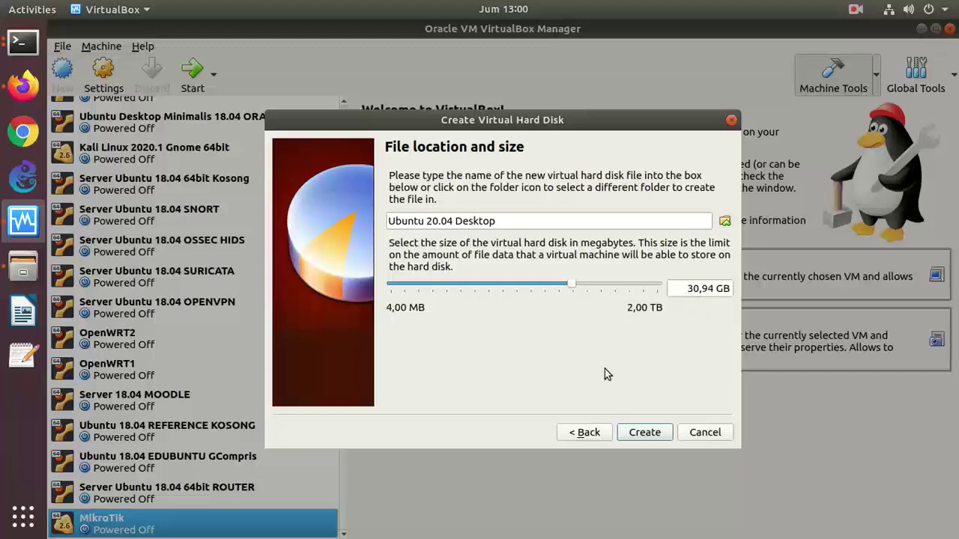
pyautogui.click(692, 288)
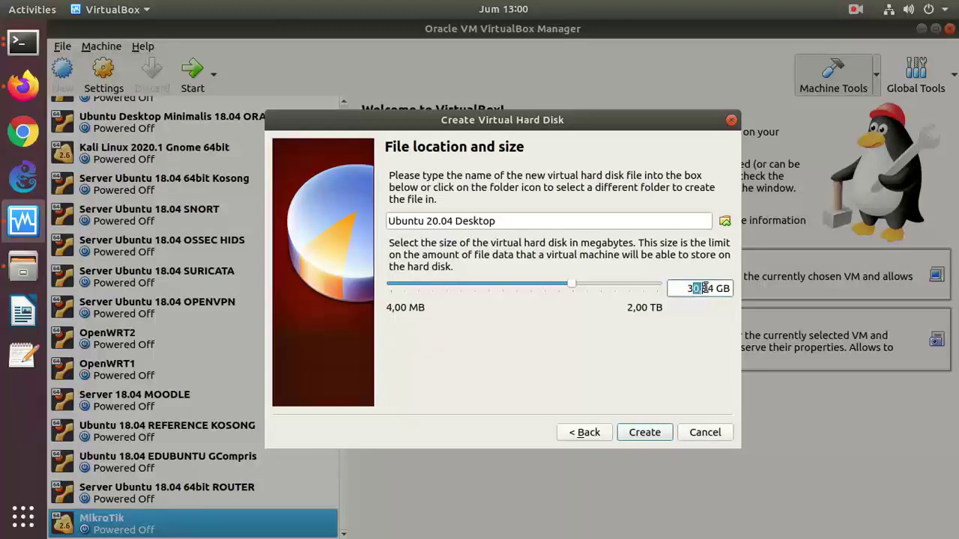
pyautogui.moveTo(715, 288); pyautogui.dragTo(667, 288)
pyautogui.write('32')
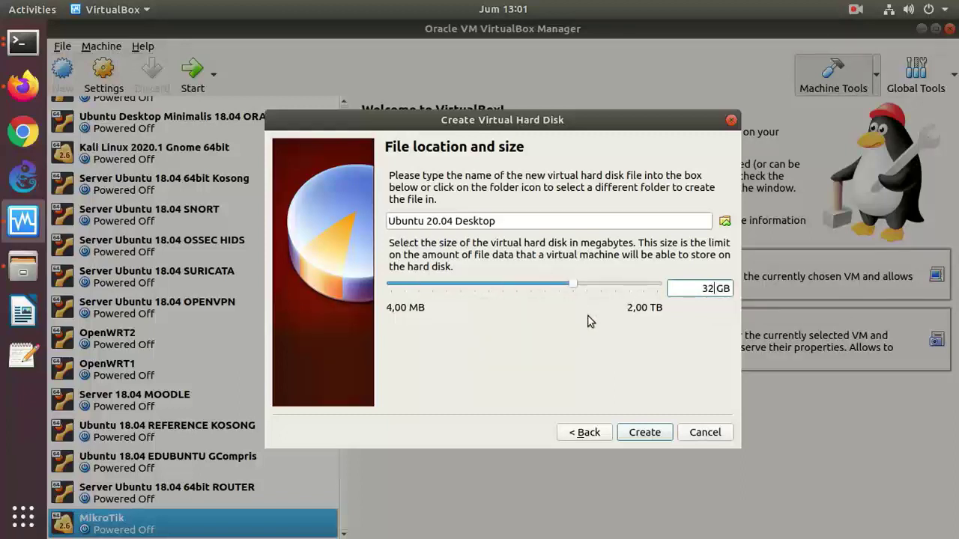
# - Append KOSONG to the disk file name and create the machine
pyautogui.click(533, 227)
pyautogui.write('KOSONG')
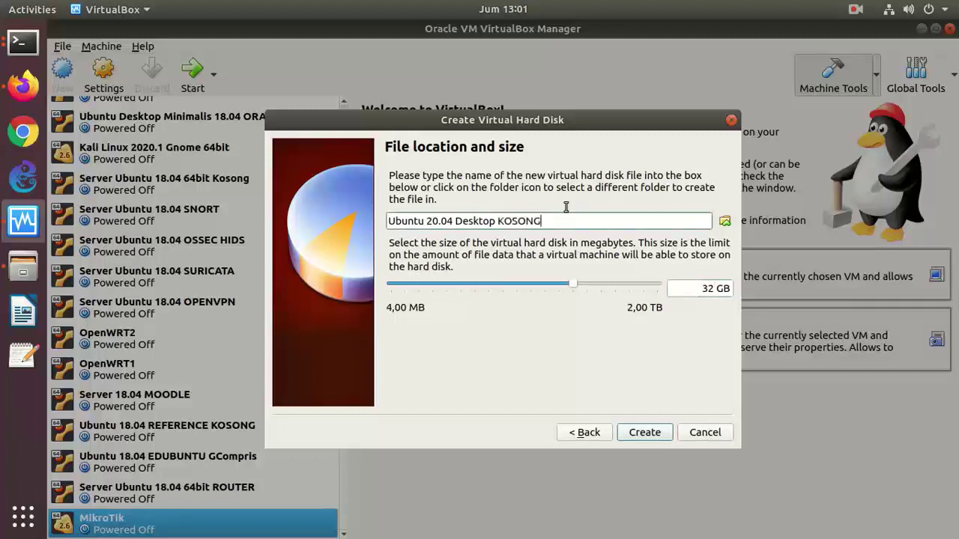
pyautogui.click(641, 435)
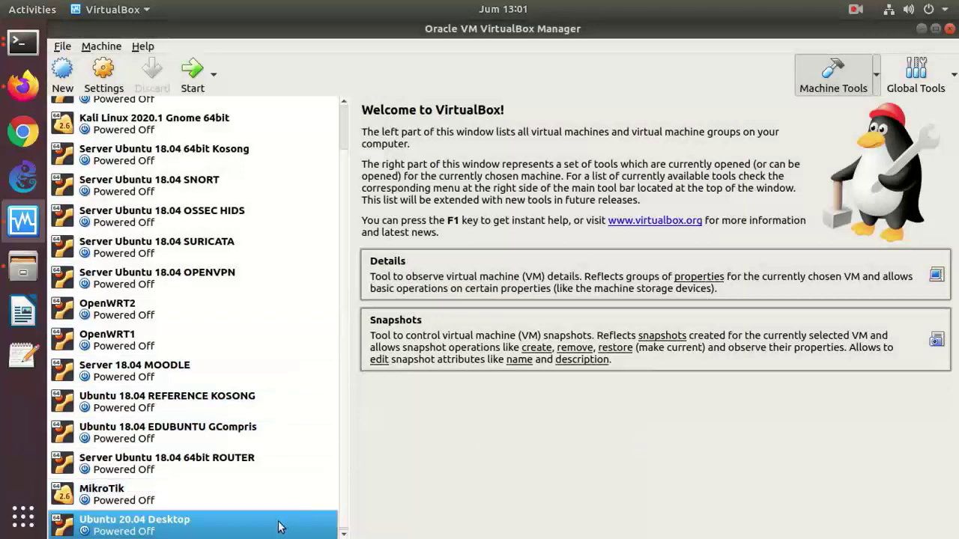
# - Rename the machine to 'Ubuntu 20.04 Desktop KOSONG' in its Settings
pyautogui.rightClick(173, 523)
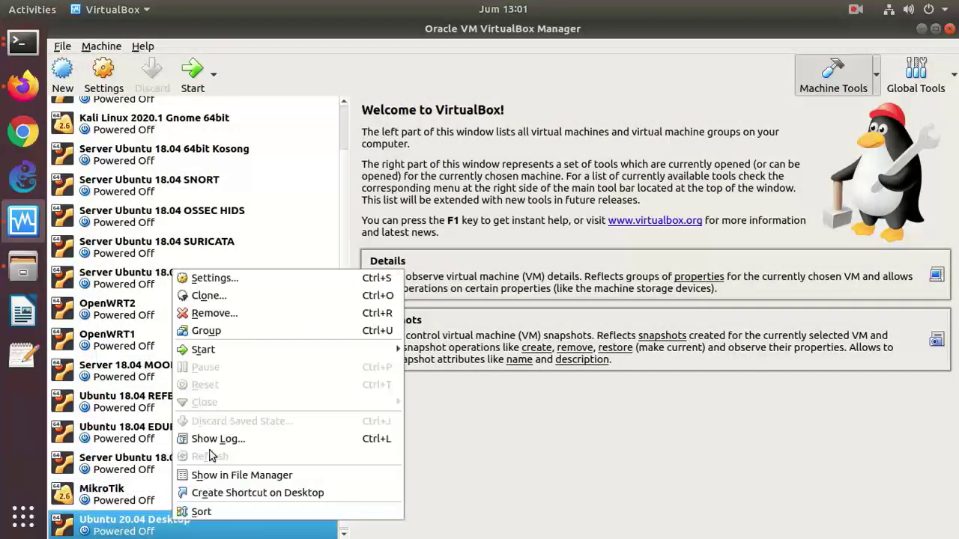
pyautogui.click(235, 278)
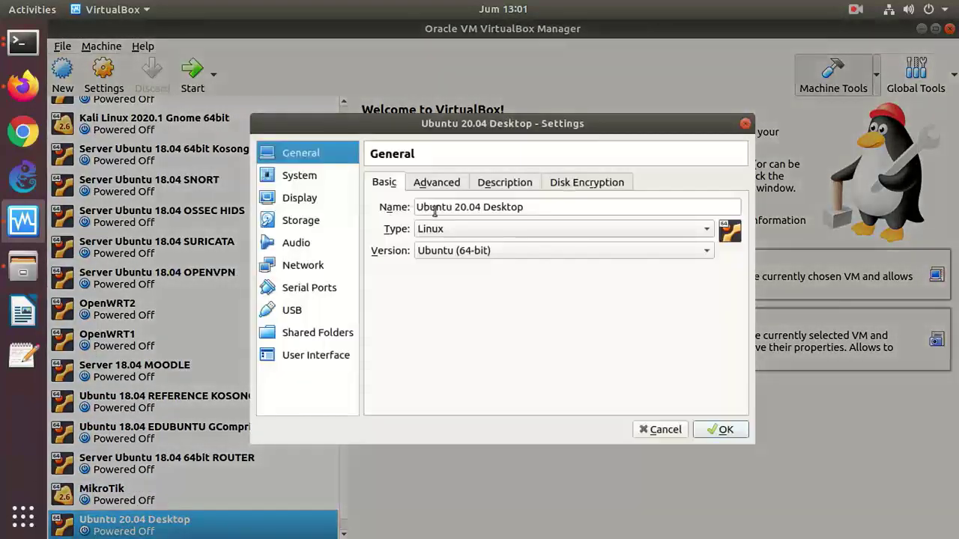
pyautogui.click(552, 205)
pyautogui.write('KOSONG')
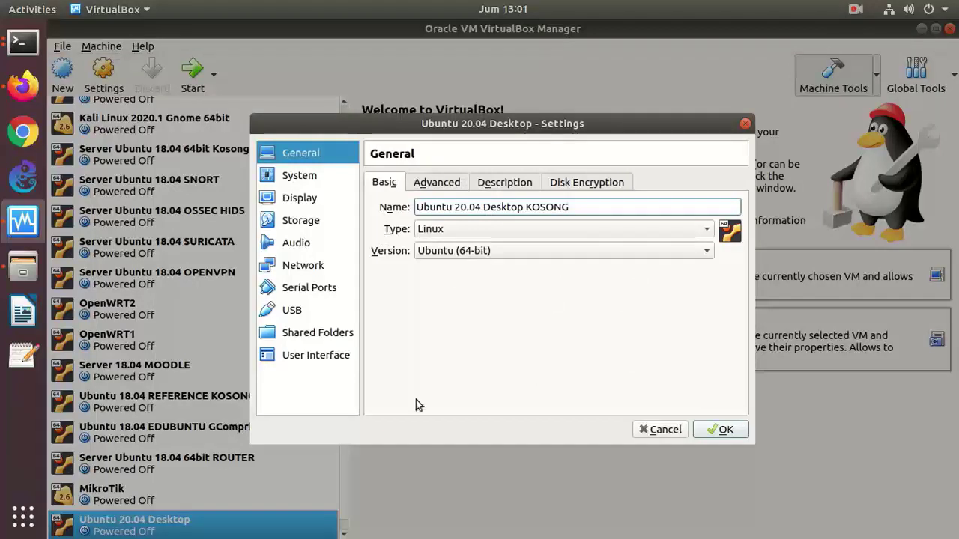
# - Look through the General settings tabs, then go to the Storage page
pyautogui.click(427, 185)
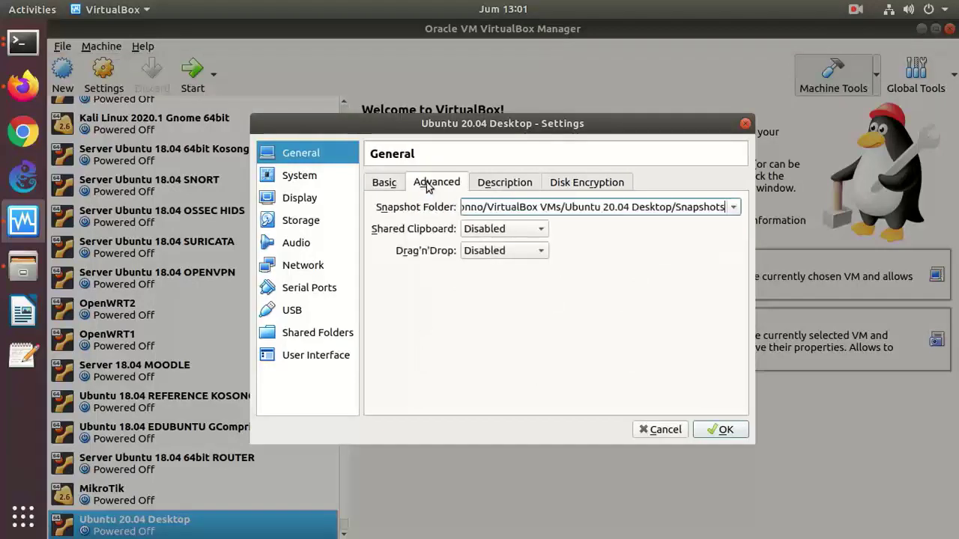
pyautogui.click(368, 185)
pyautogui.click(513, 182)
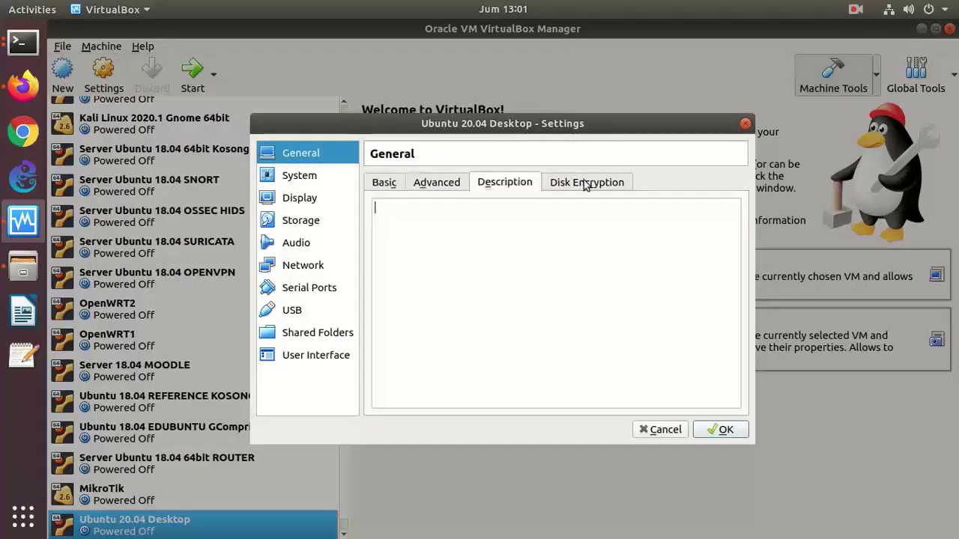
pyautogui.click(587, 183)
pyautogui.click(385, 184)
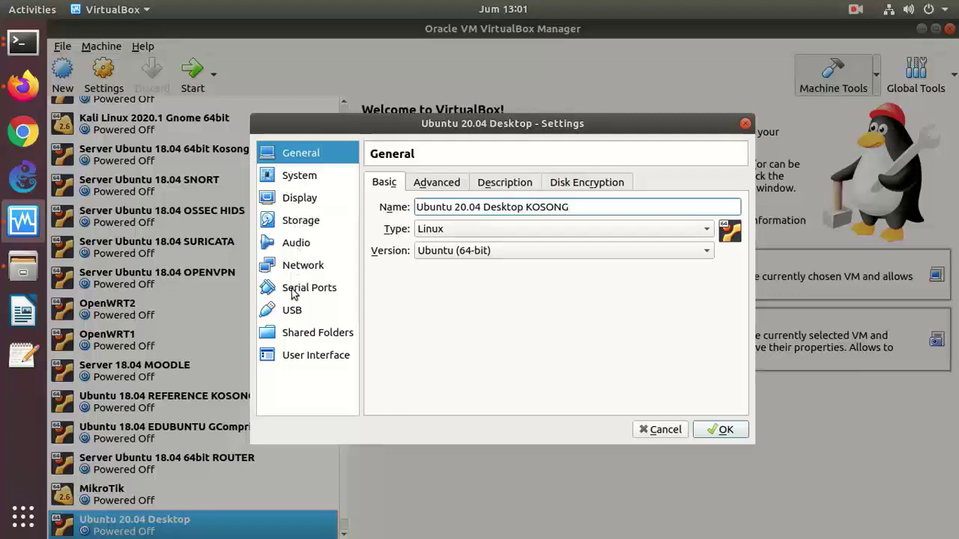
pyautogui.click(294, 223)
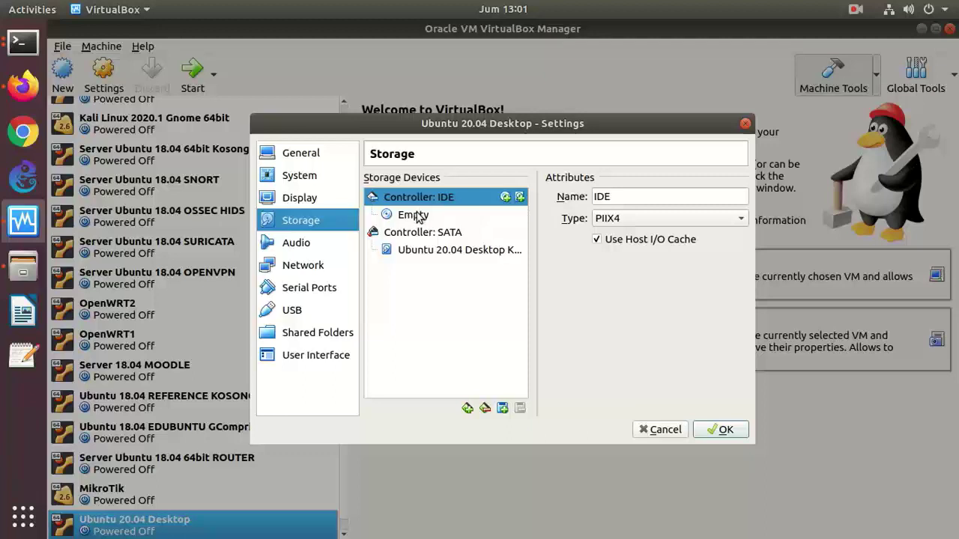
# - Choose a disk image for the empty optical drive, browsing to /var/data/iso
pyautogui.click(418, 216)
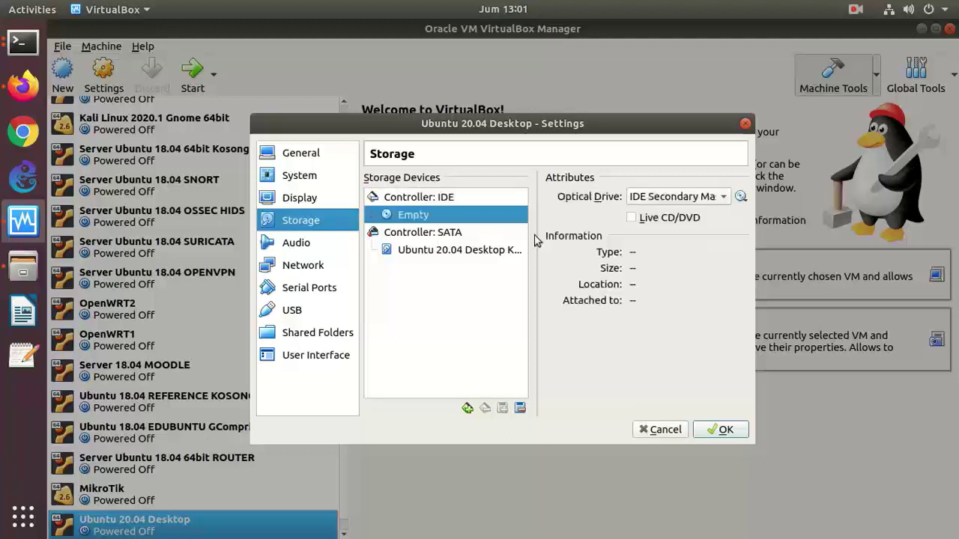
pyautogui.click(740, 197)
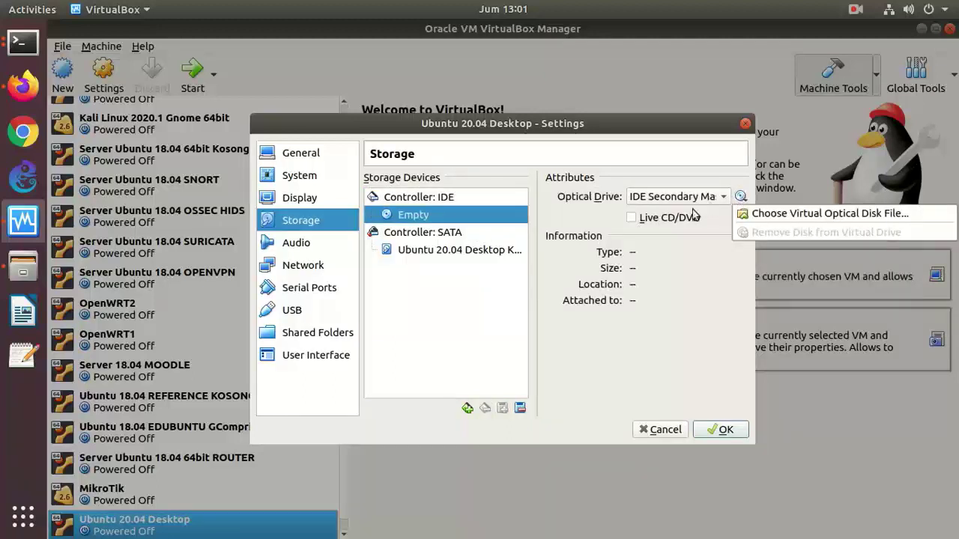
pyautogui.click(754, 214)
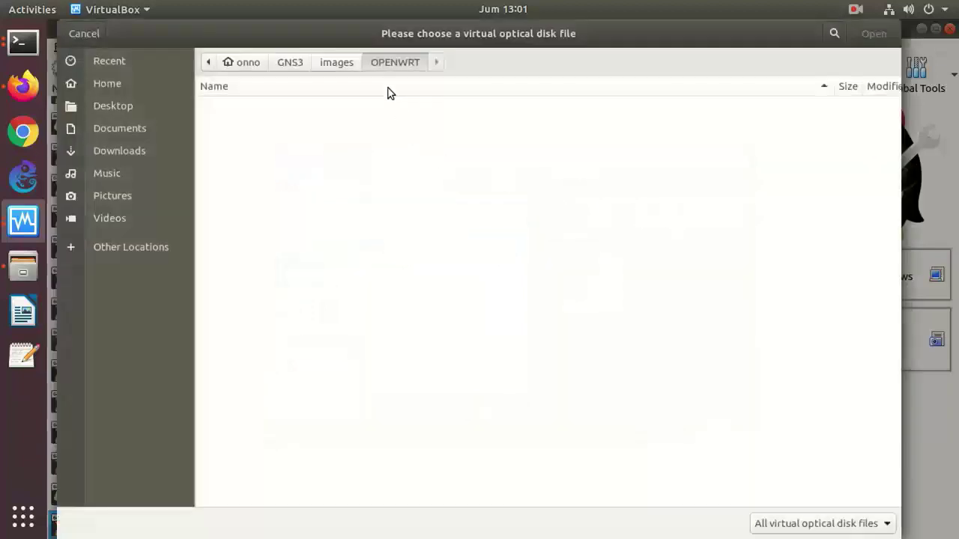
pyautogui.click(175, 182)
pyautogui.click(150, 253)
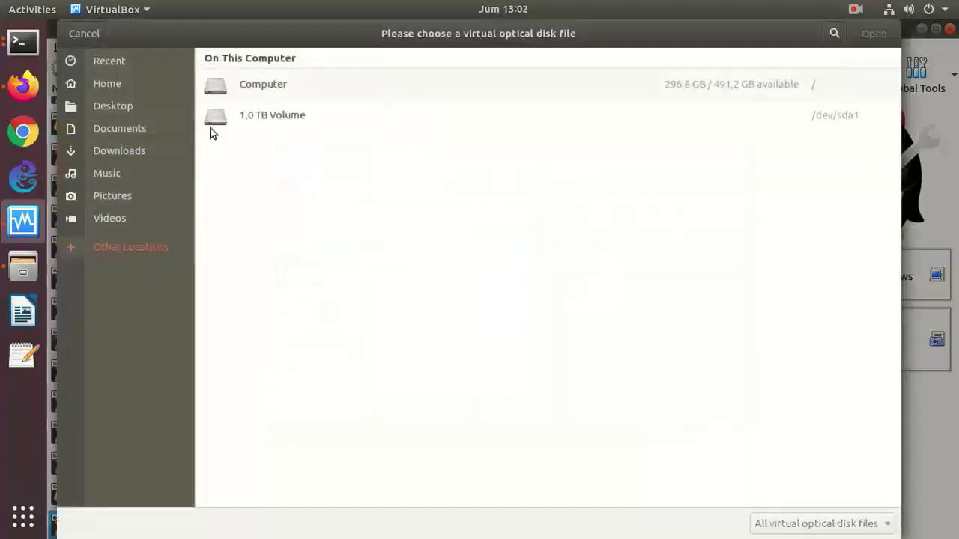
pyautogui.click(224, 86)
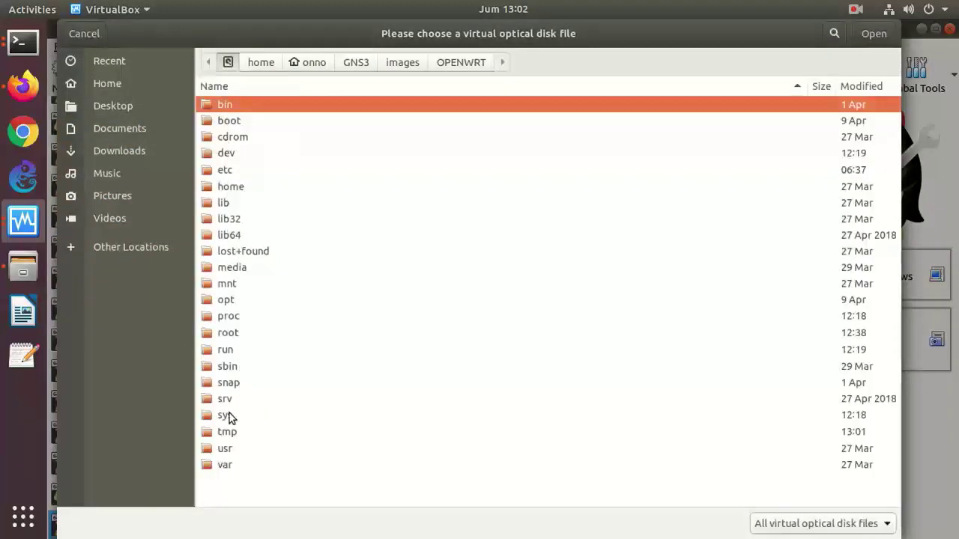
pyautogui.doubleClick(224, 465)
pyautogui.doubleClick(222, 154)
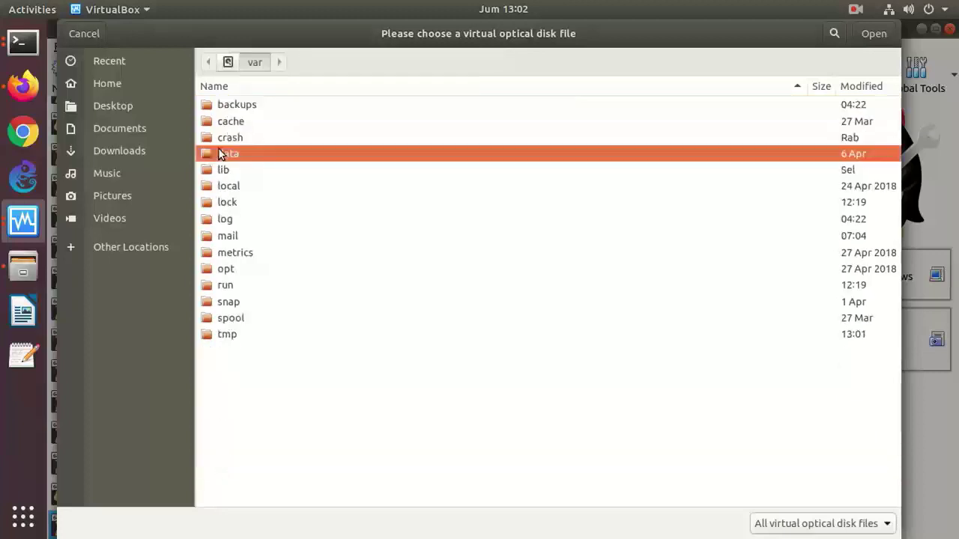
pyautogui.doubleClick(233, 124)
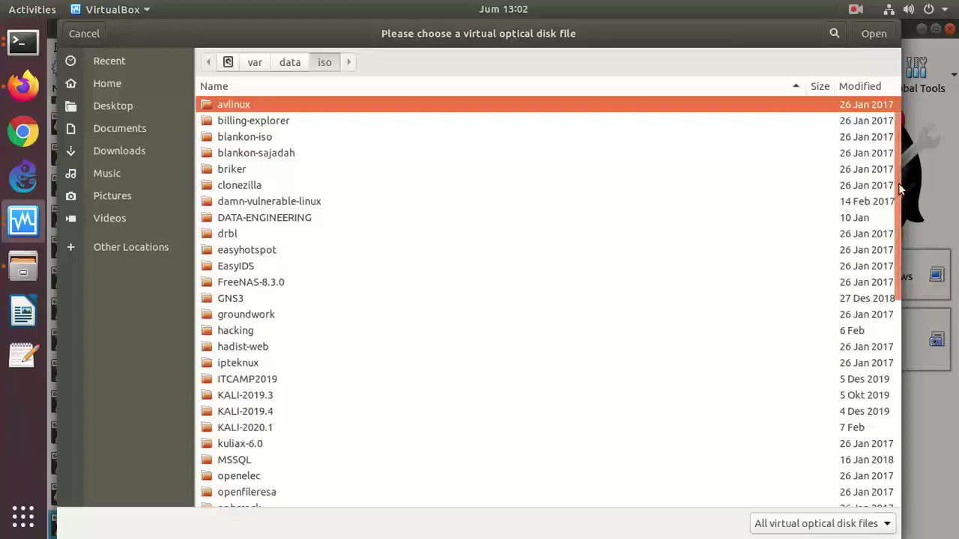
# - Attach ubuntu-20.04-desktop-amd64.iso from the ubuntu-20.04 folder and save the settings
pyautogui.moveTo(900, 190); pyautogui.dragTo(865, 417)
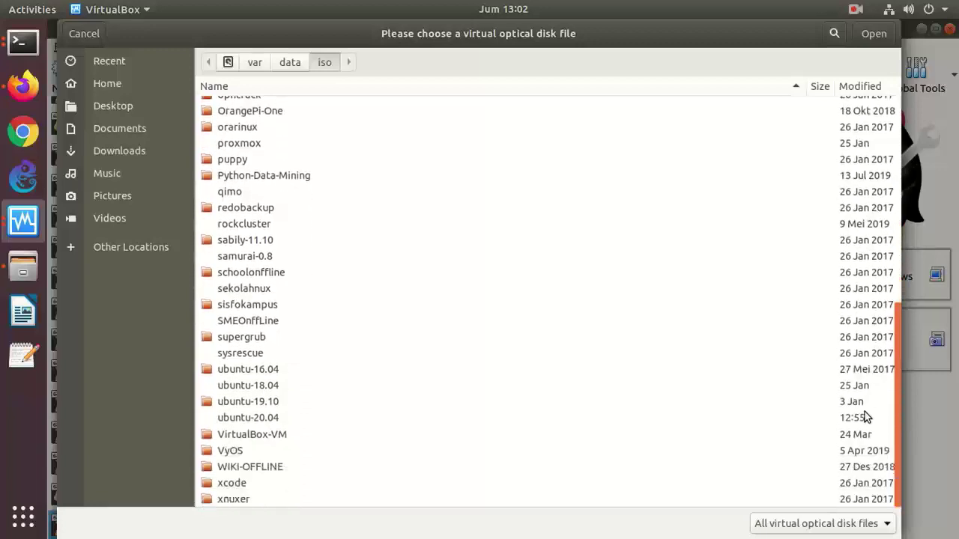
pyautogui.doubleClick(271, 418)
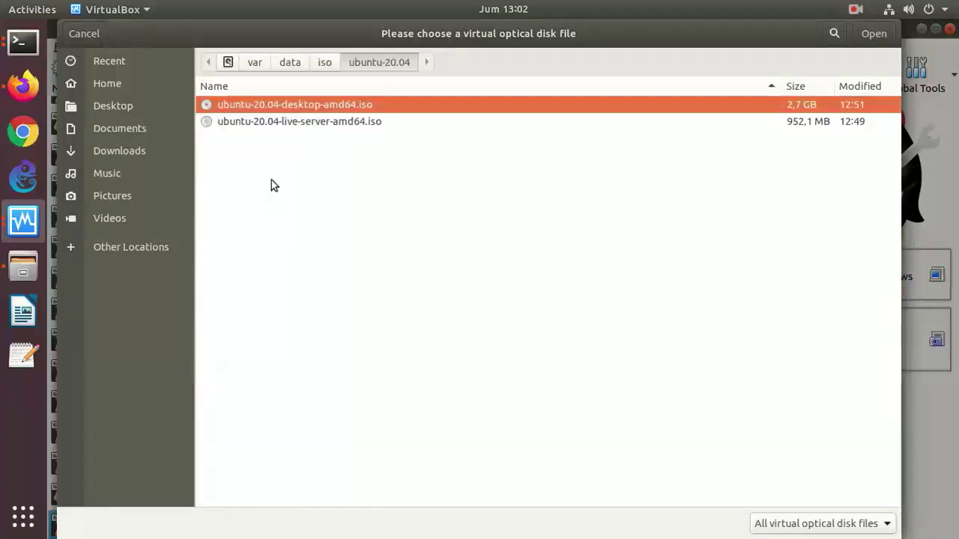
pyautogui.doubleClick(322, 105)
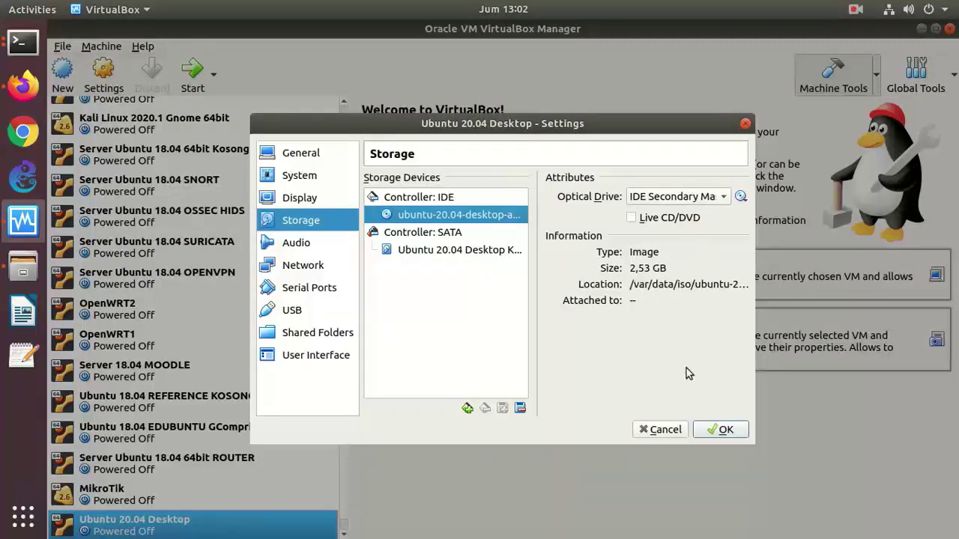
pyautogui.click(712, 432)
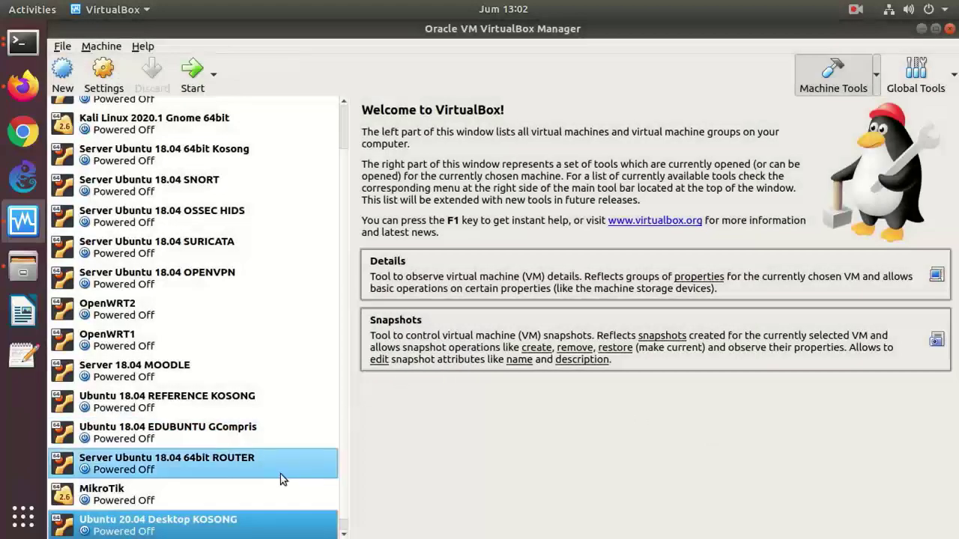
# - Start the Ubuntu 20.04 Desktop KOSONG machine with Normal Start
pyautogui.rightClick(252, 525)
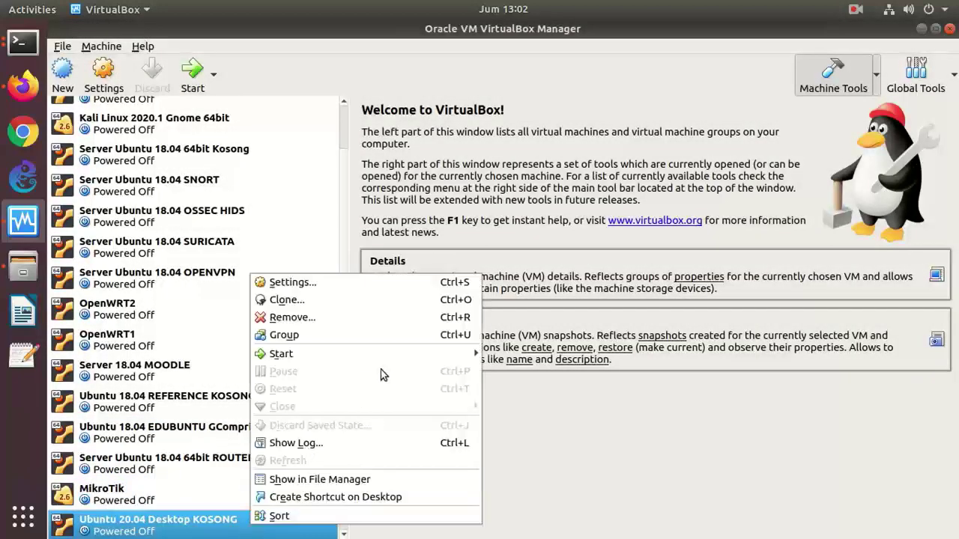
pyautogui.moveTo(445, 357)
pyautogui.click(510, 358)
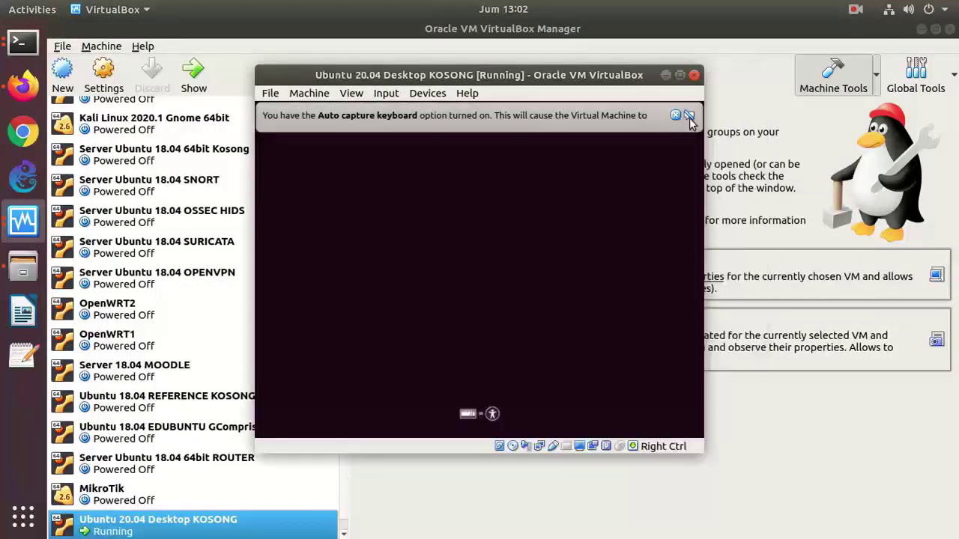
# - Dismiss the keyboard and pointer notices and maximize the VM window while it boots
pyautogui.click(675, 116)
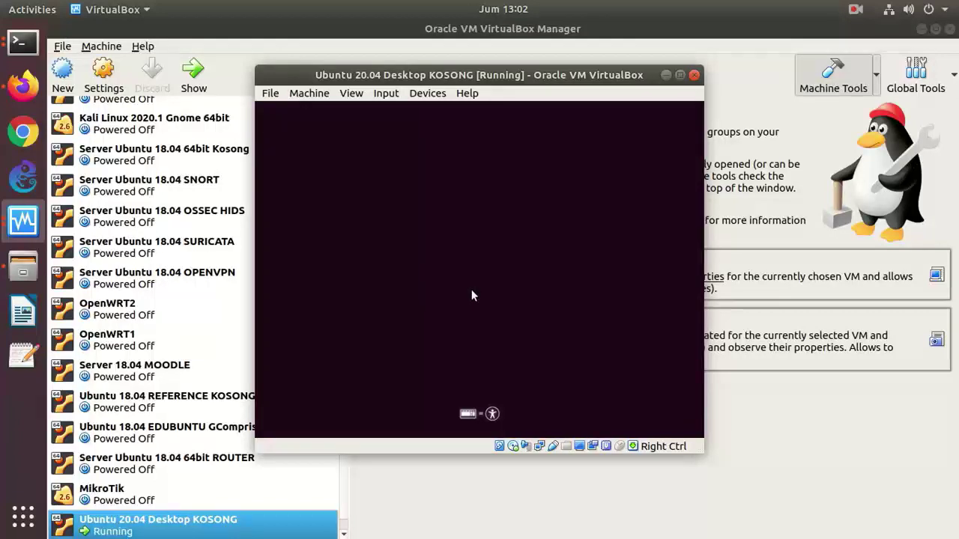
pyautogui.click(680, 75)
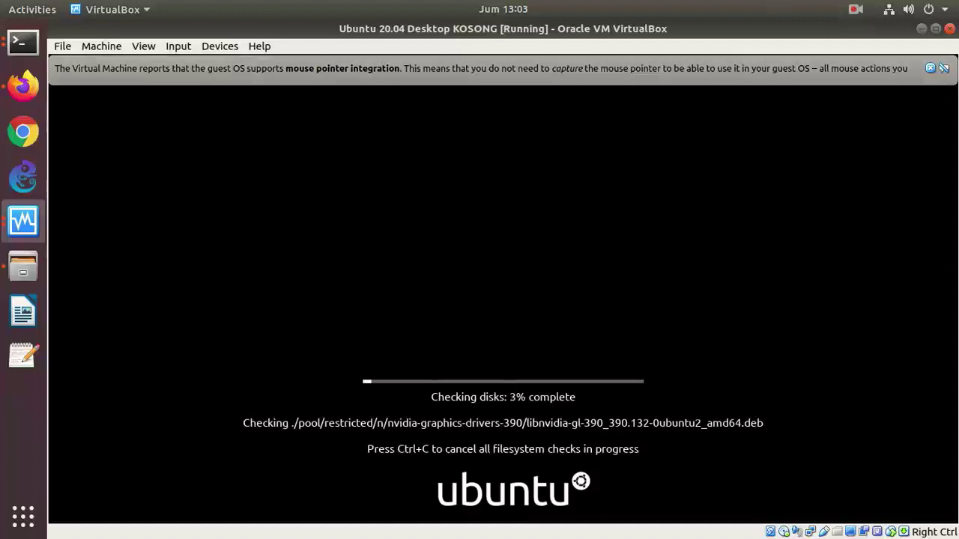
pyautogui.click(930, 68)
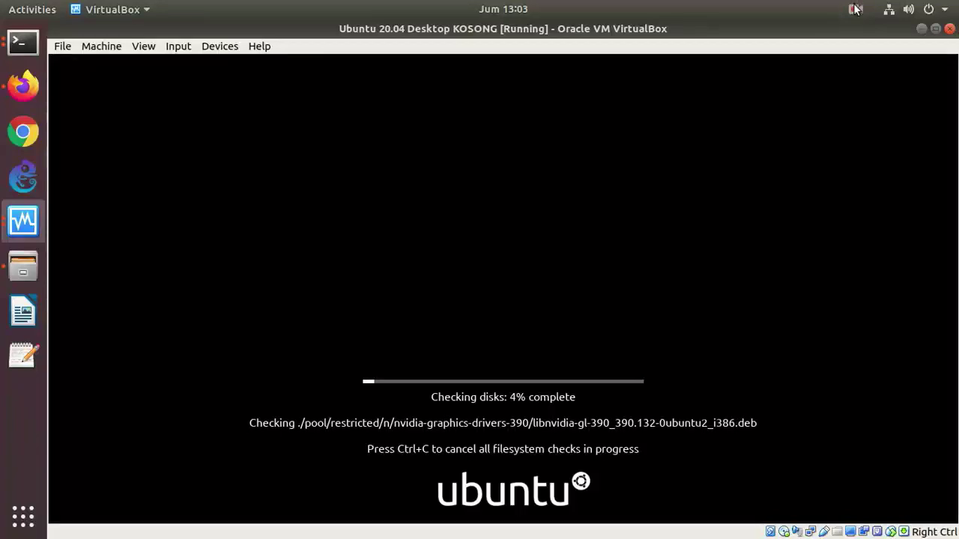
pyautogui.click(855, 9)
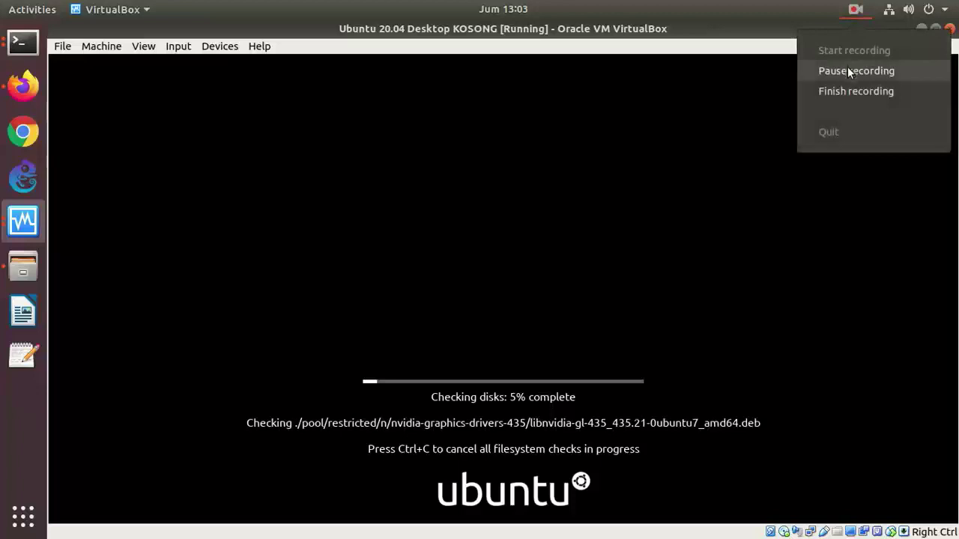
pyautogui.click(847, 68)
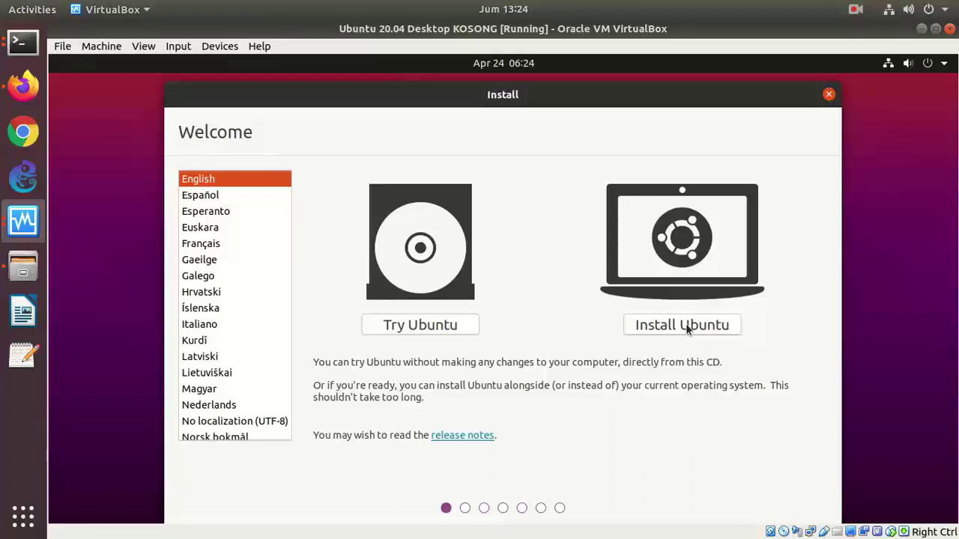
# - Choose Install Ubuntu, keep the English (US) keyboard, and disable downloading updates during installation
pyautogui.click(685, 323)
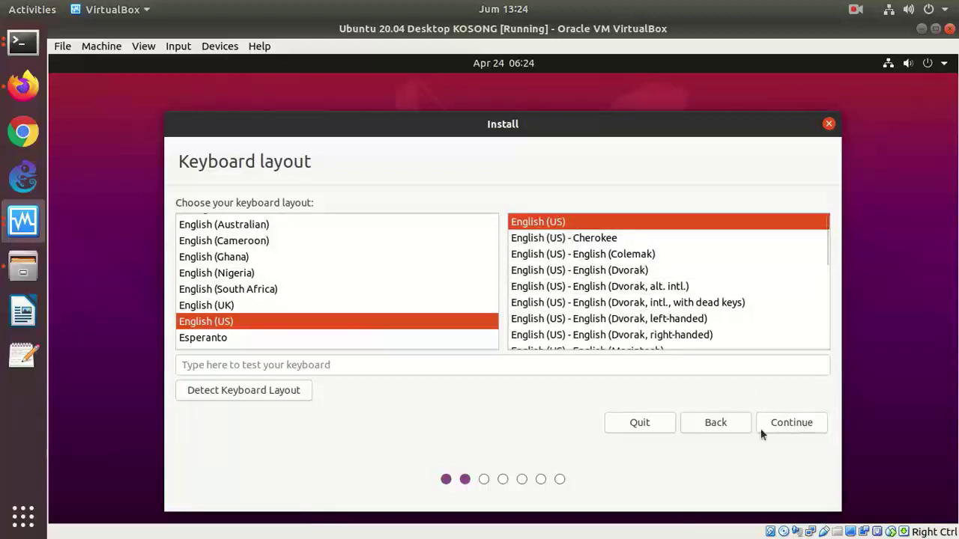
pyautogui.click(788, 426)
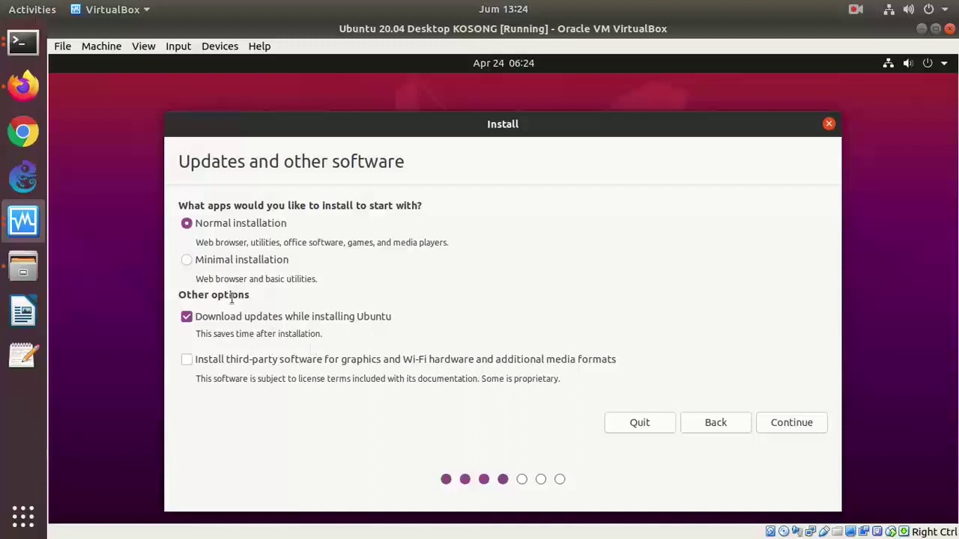
pyautogui.click(186, 318)
pyautogui.click(799, 423)
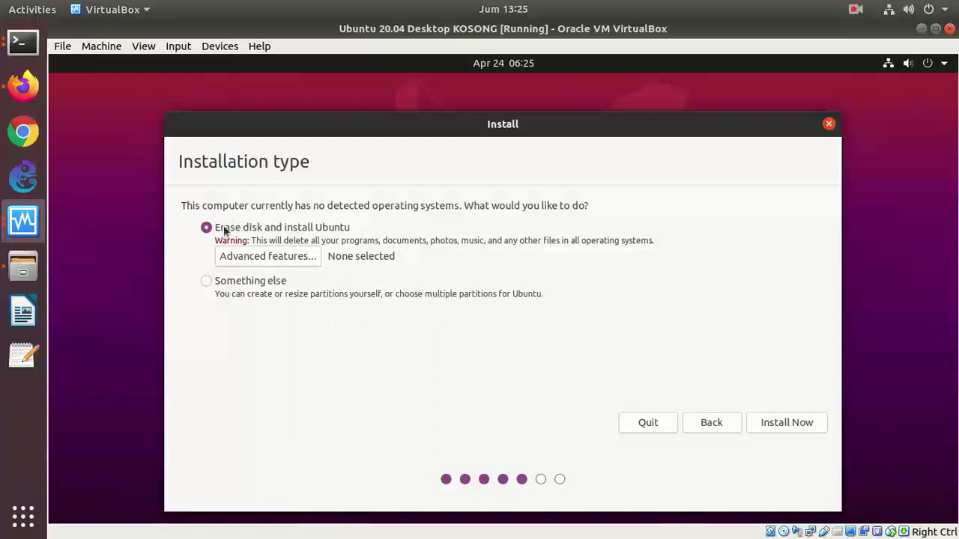
# - Install with Erase disk and confirm writing the sda partition changes
pyautogui.click(793, 425)
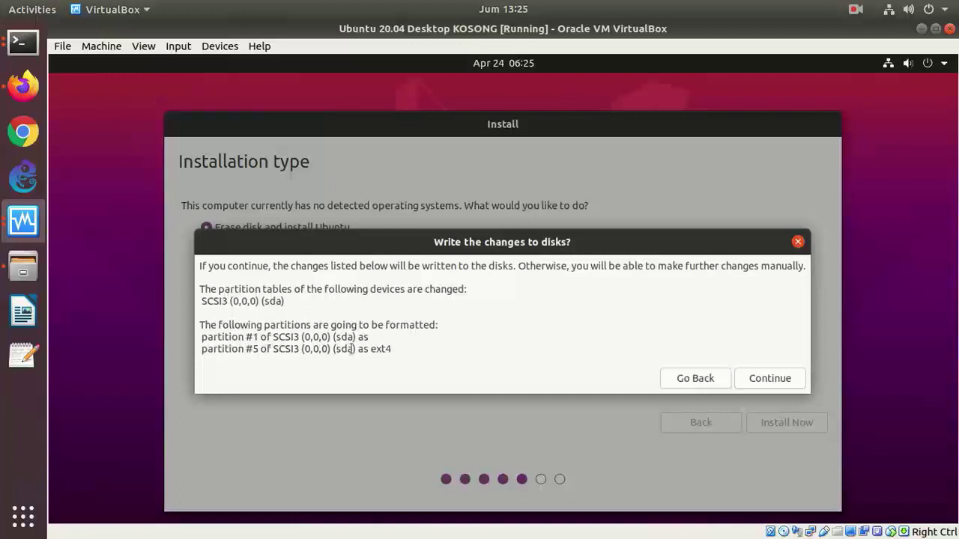
pyautogui.click(763, 384)
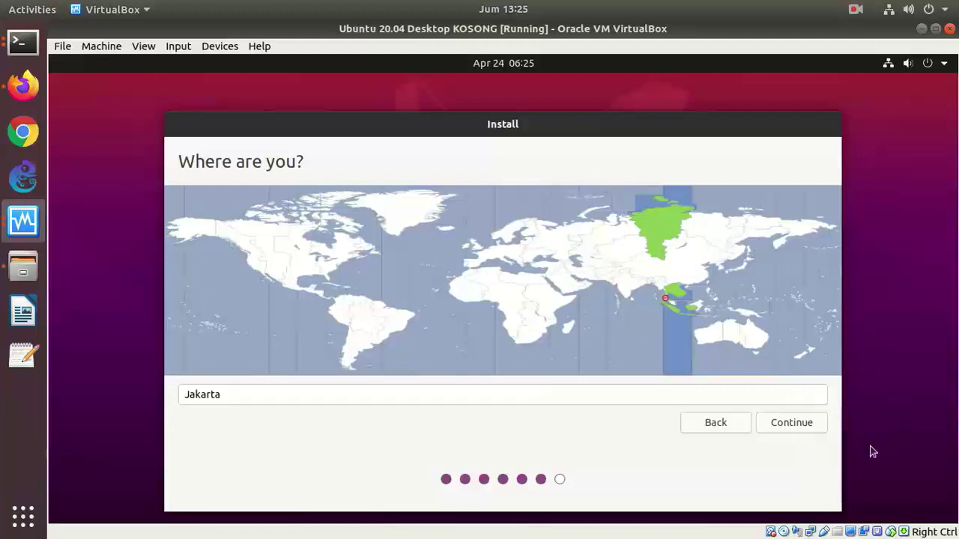
# - Keep Jakarta as the location, enter the user's name and set computer name desktop-20.04
pyautogui.click(799, 424)
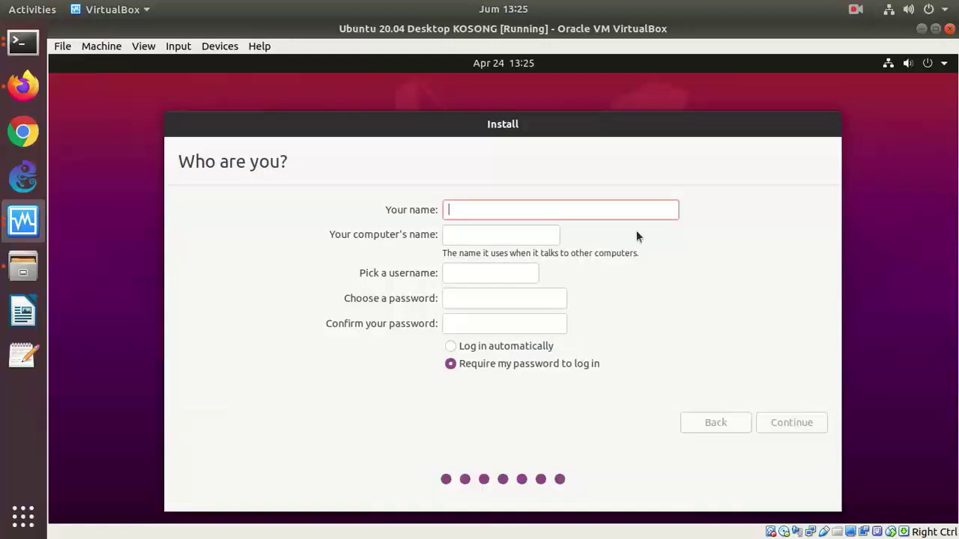
pyautogui.write('onno')
pyautogui.press('Tab')
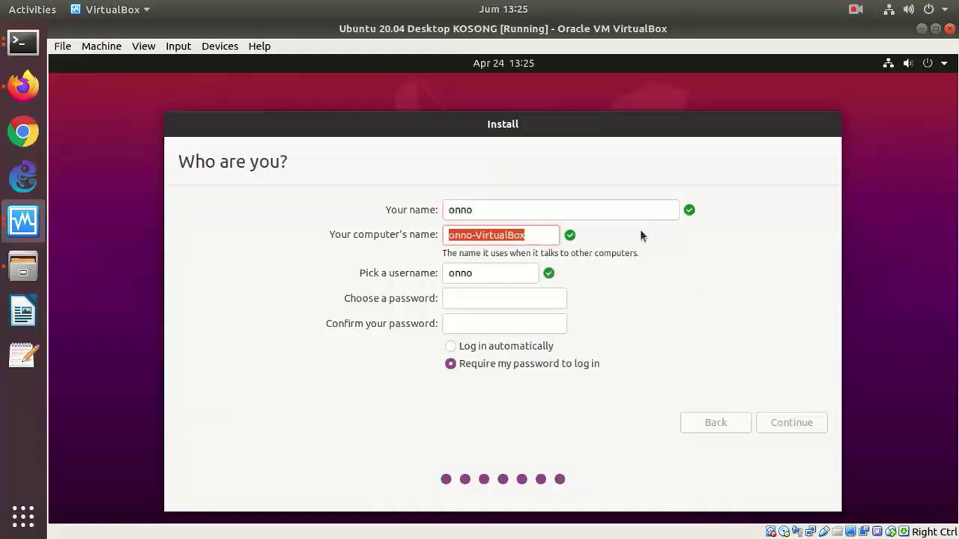
pyautogui.write('20.0')
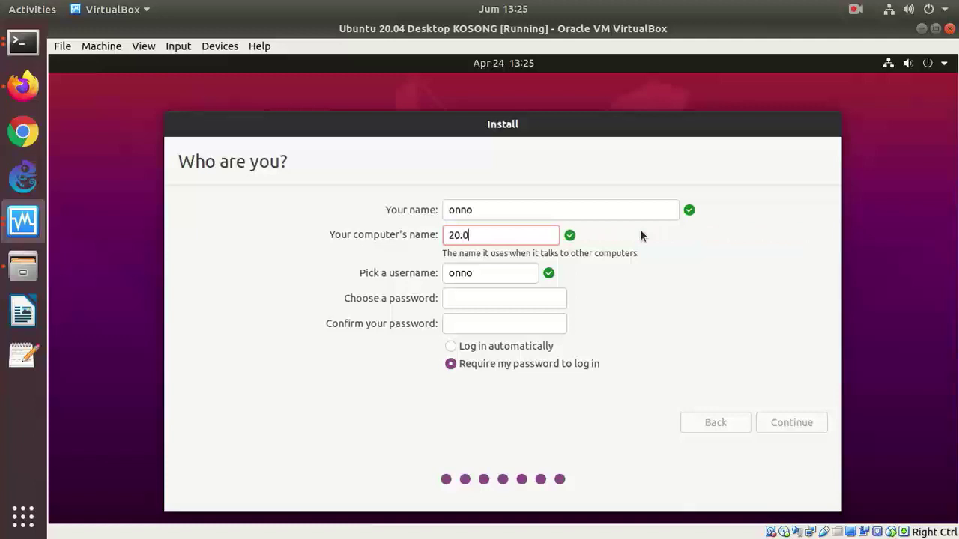
pyautogui.write('4-desktop')
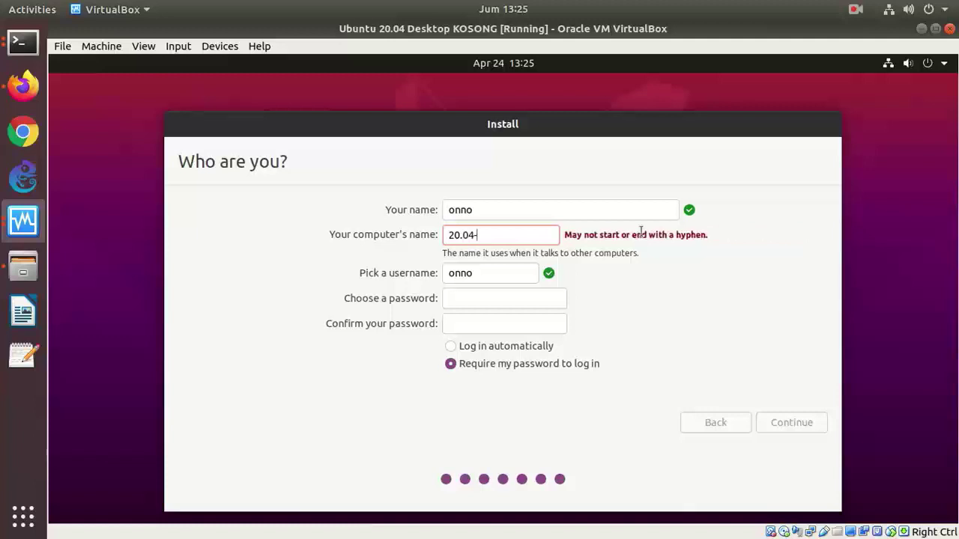
pyautogui.press('BackSpace')
pyautogui.press('BackSpace')
pyautogui.press('BackSpace')
pyautogui.press('BackSpace')
pyautogui.press('BackSpace')
pyautogui.press('BackSpace')
pyautogui.press('BackSpace')
pyautogui.press('BackSpace')
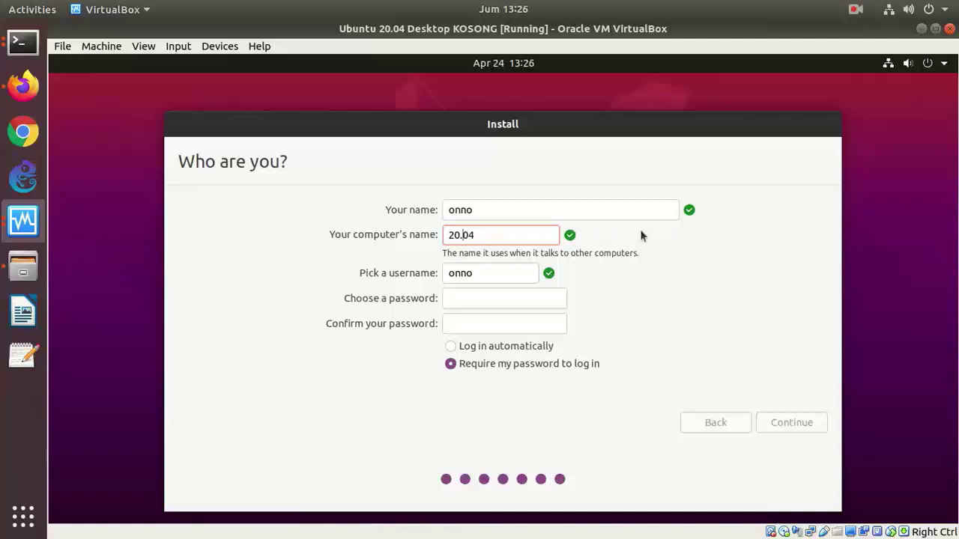
pyautogui.write('desktop-')
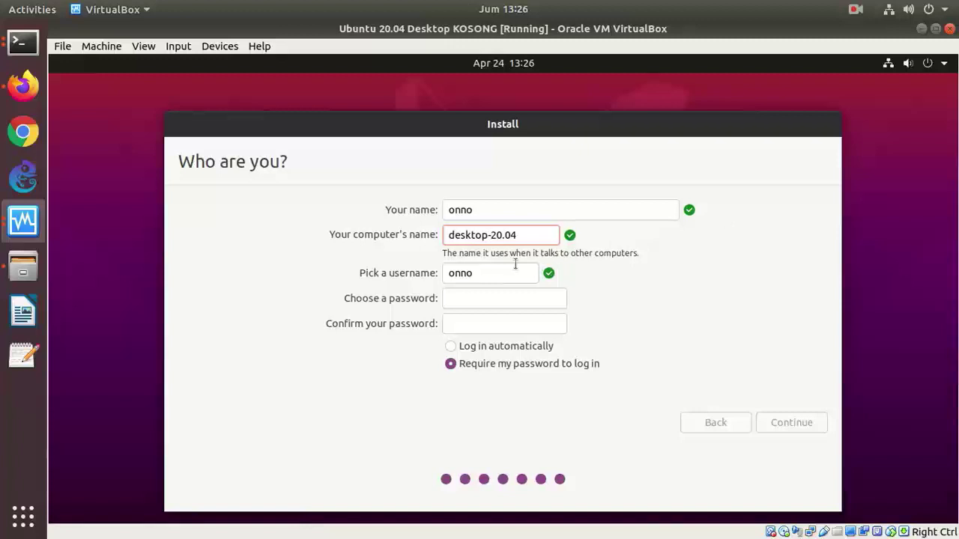
# - Set and confirm the account password, choose automatic login, and continue the installation
pyautogui.click(479, 299)
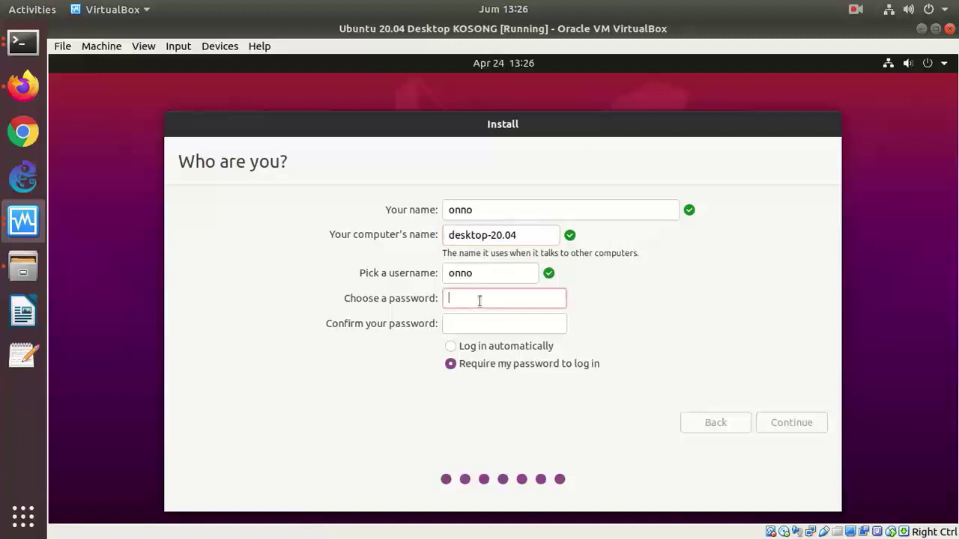
pyautogui.write('******')
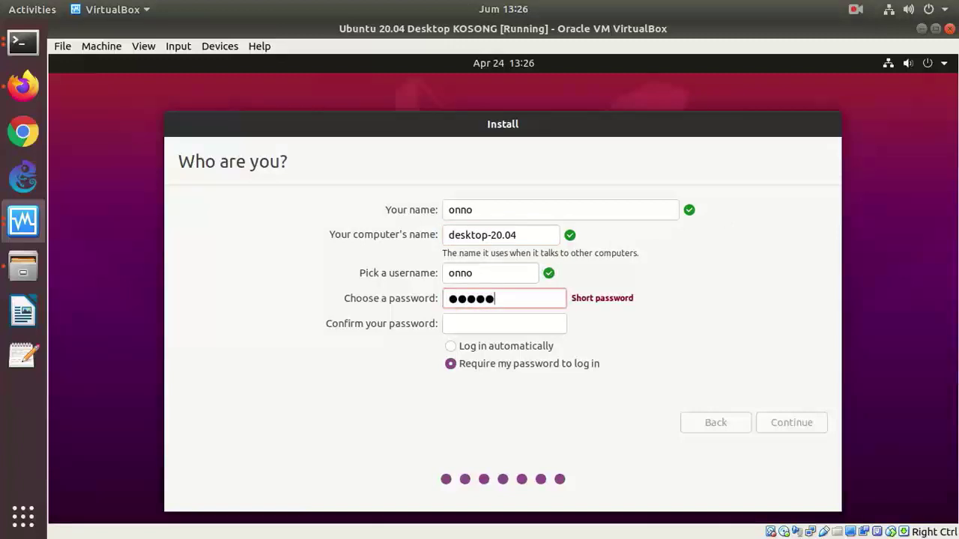
pyautogui.click(472, 321)
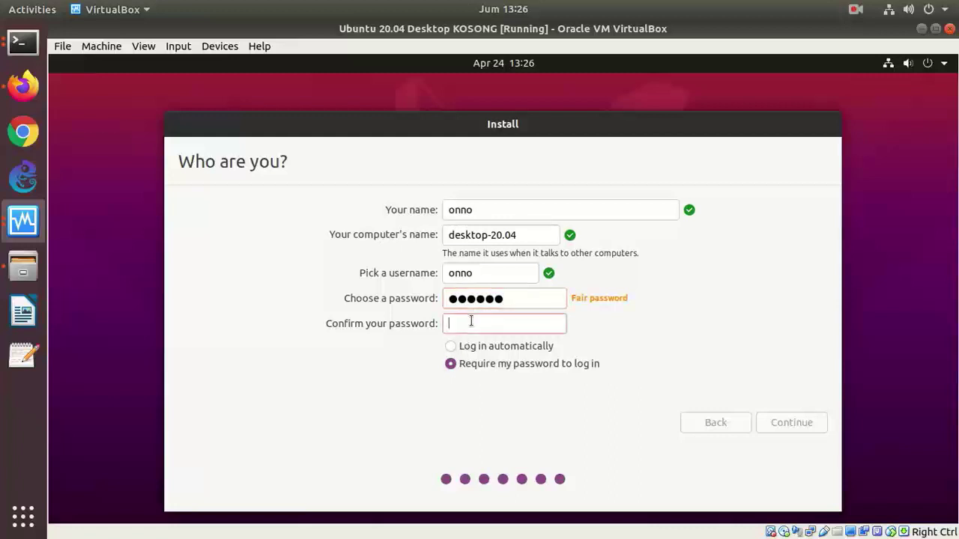
pyautogui.write('******')
pyautogui.click(451, 346)
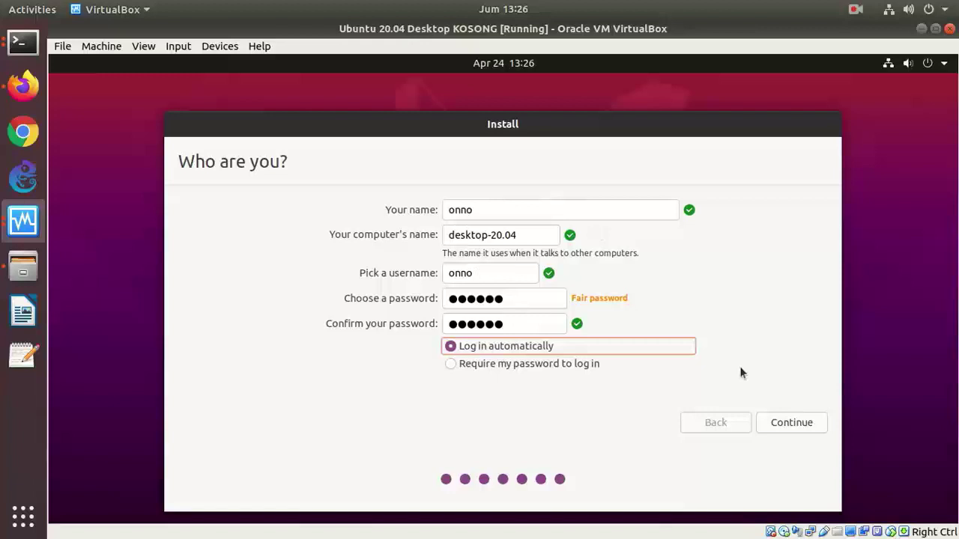
pyautogui.click(806, 423)
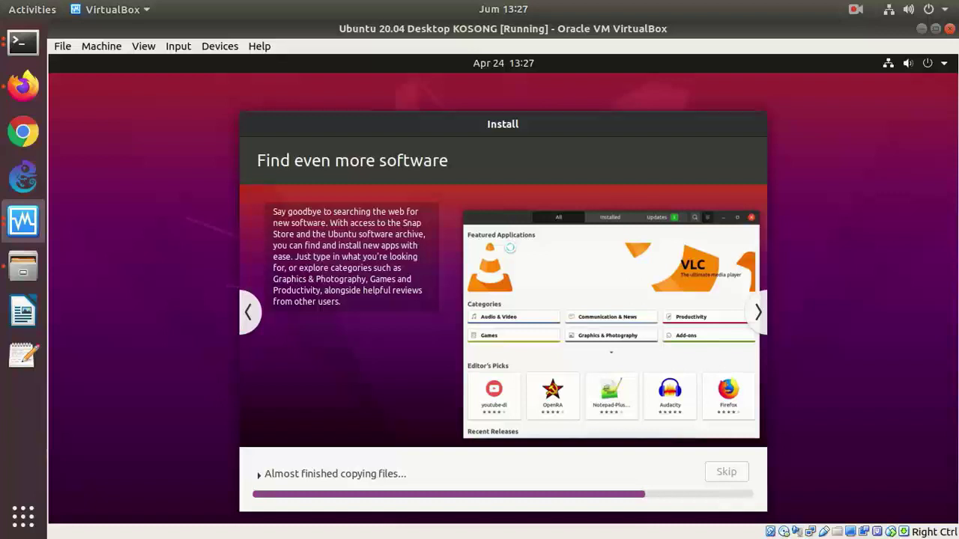
# - Let the Ubuntu installation run to completion, using a menu at the VM window's top right
pyautogui.click(856, 11)
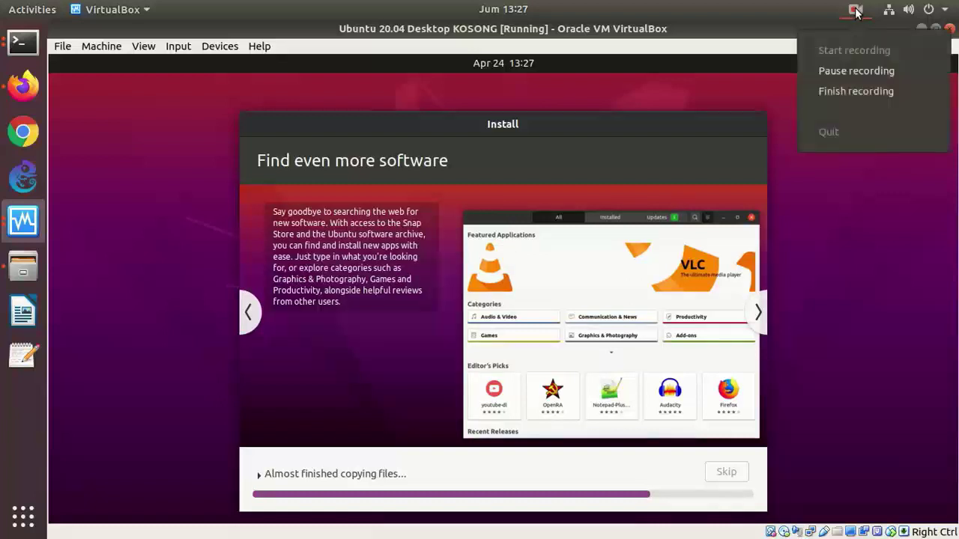
pyautogui.click(847, 70)
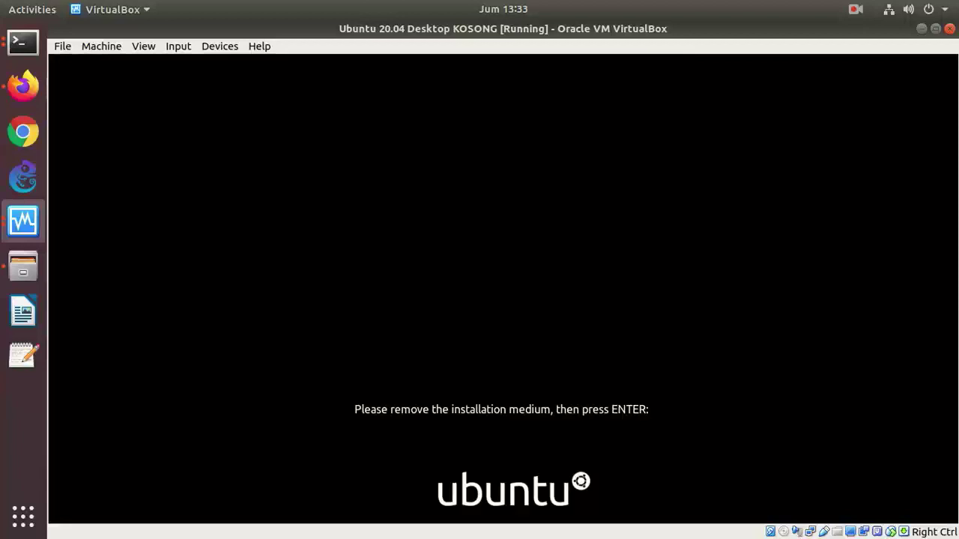
# - Reboot the VM past the remove-medium prompt and dismiss the mouse-integration notice
pyautogui.press('Return')
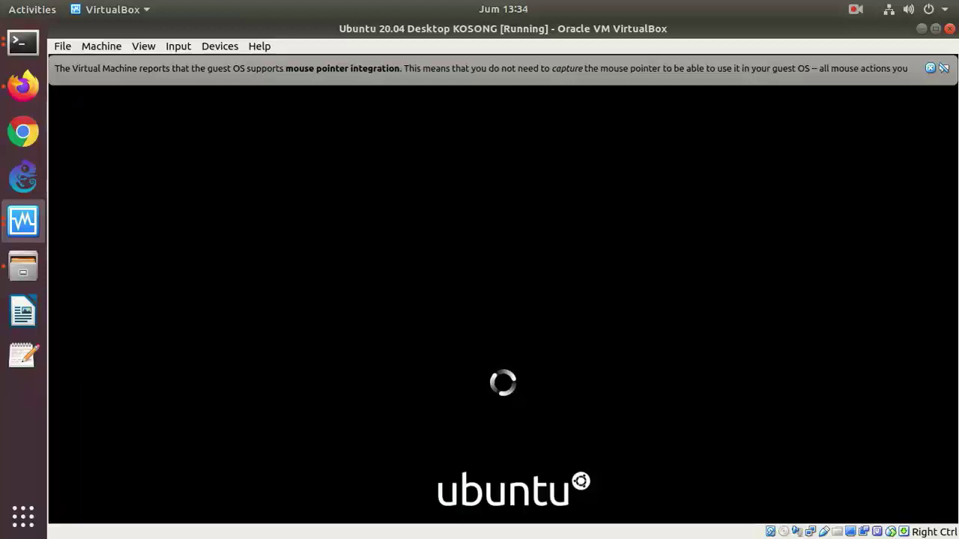
pyautogui.click(930, 68)
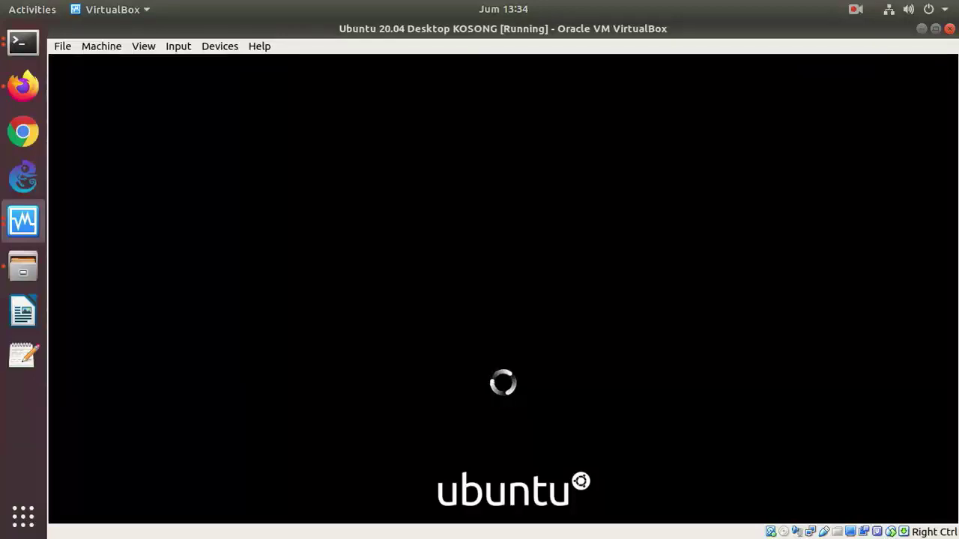
pyautogui.click(22, 220)
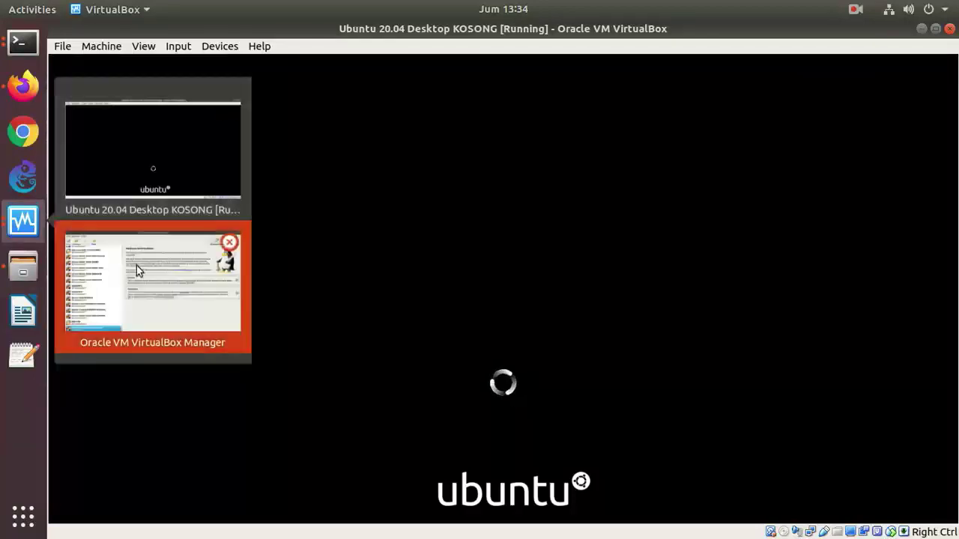
# - Check the Ubuntu 20.04 Desktop KOSONG storage settings, then return to the running VM window
pyautogui.click(136, 265)
pyautogui.rightClick(225, 524)
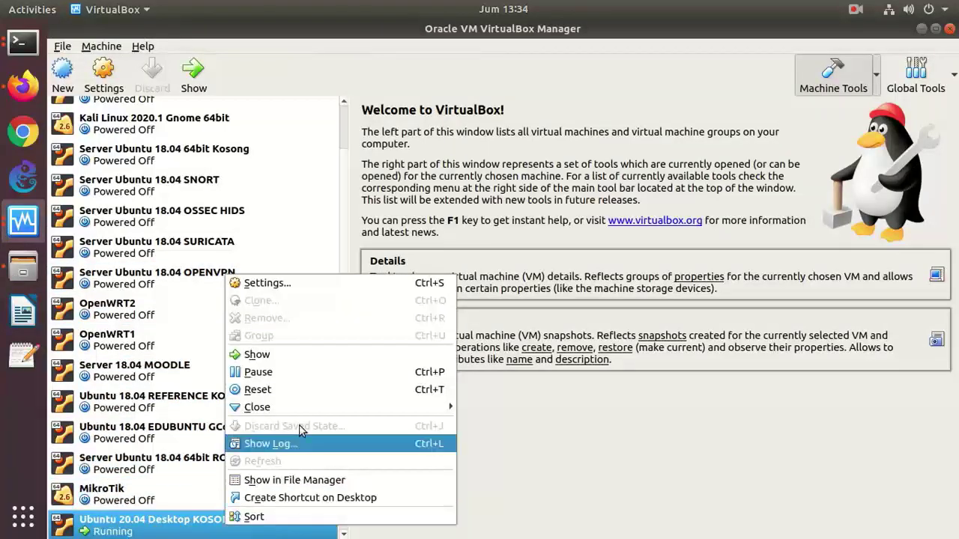
pyautogui.click(324, 284)
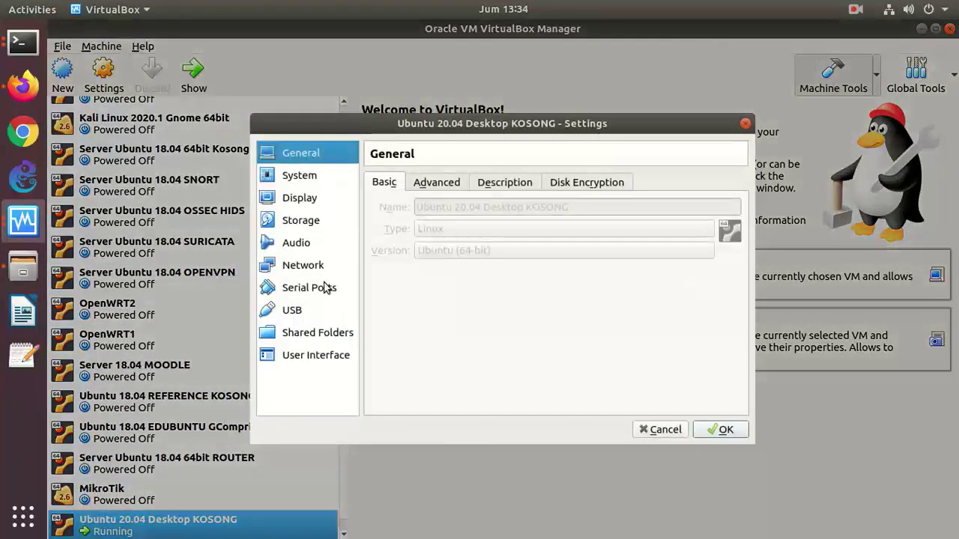
pyautogui.click(304, 225)
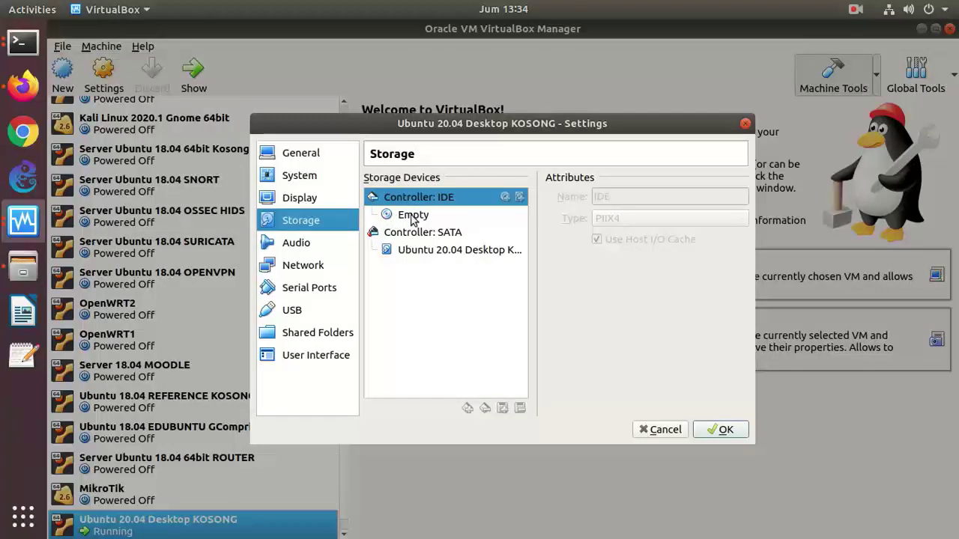
pyautogui.click(716, 430)
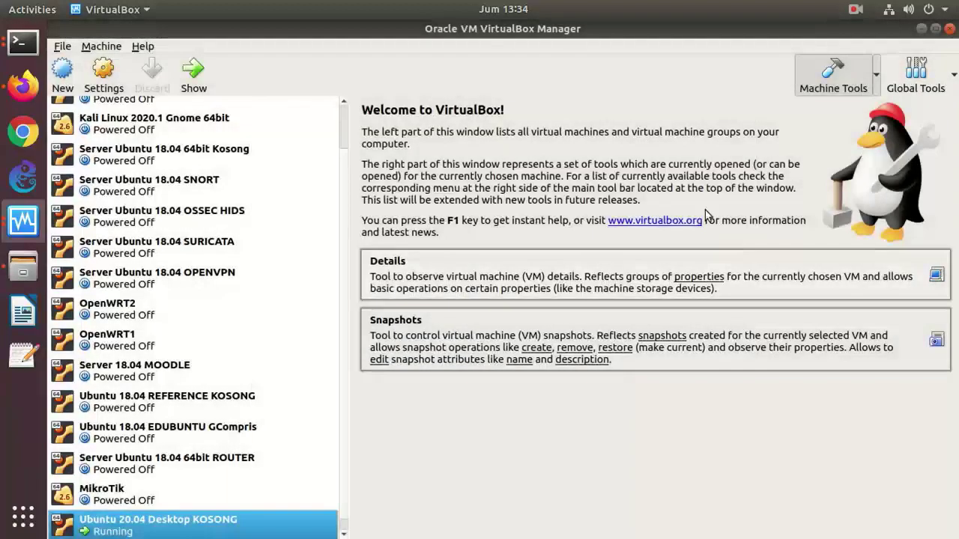
pyautogui.click(33, 225)
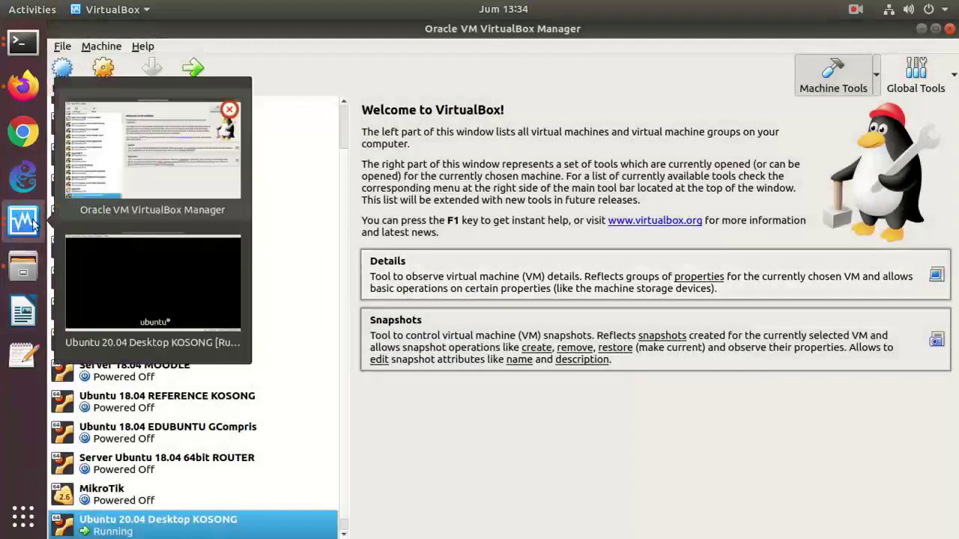
pyautogui.click(189, 292)
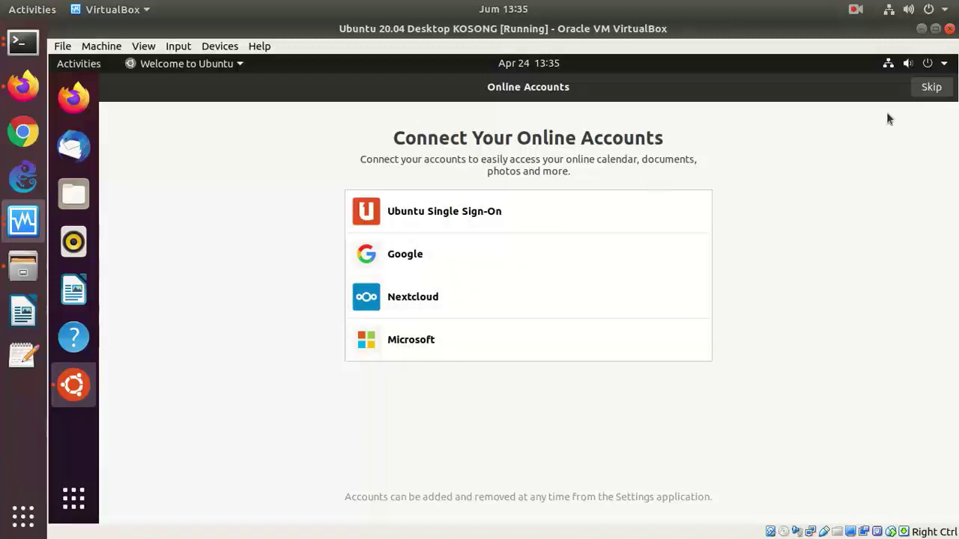
# - Skip connecting online accounts and quit the Welcome to Ubuntu window
pyautogui.click(929, 89)
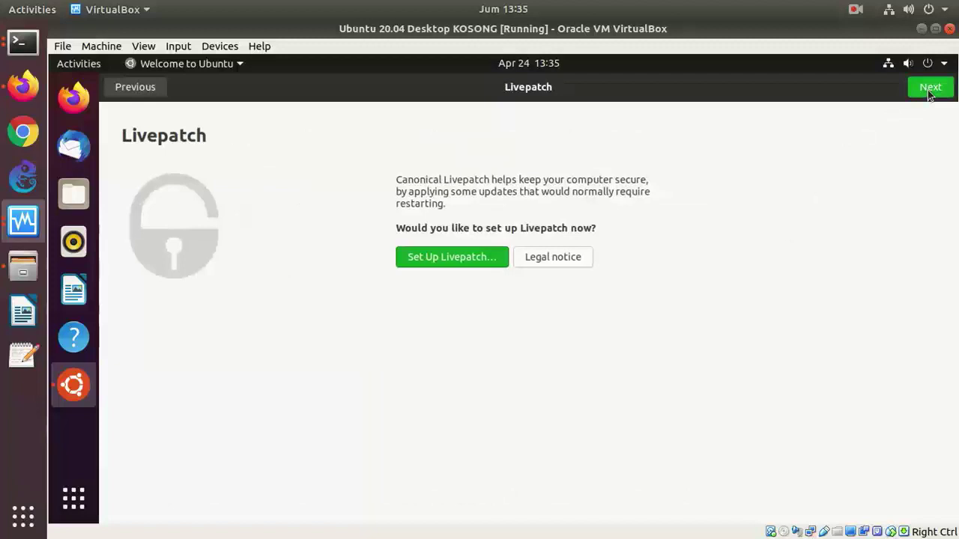
pyautogui.rightClick(73, 385)
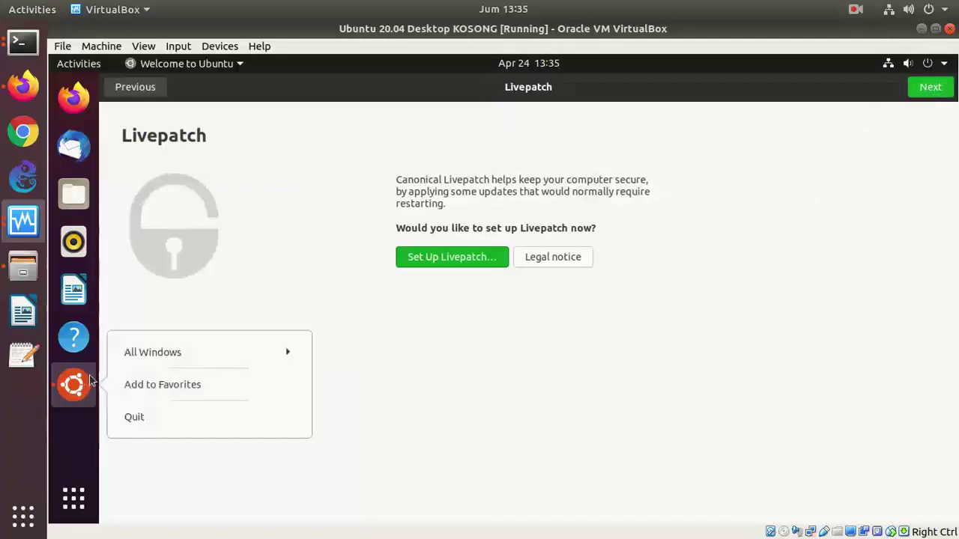
pyautogui.click(150, 417)
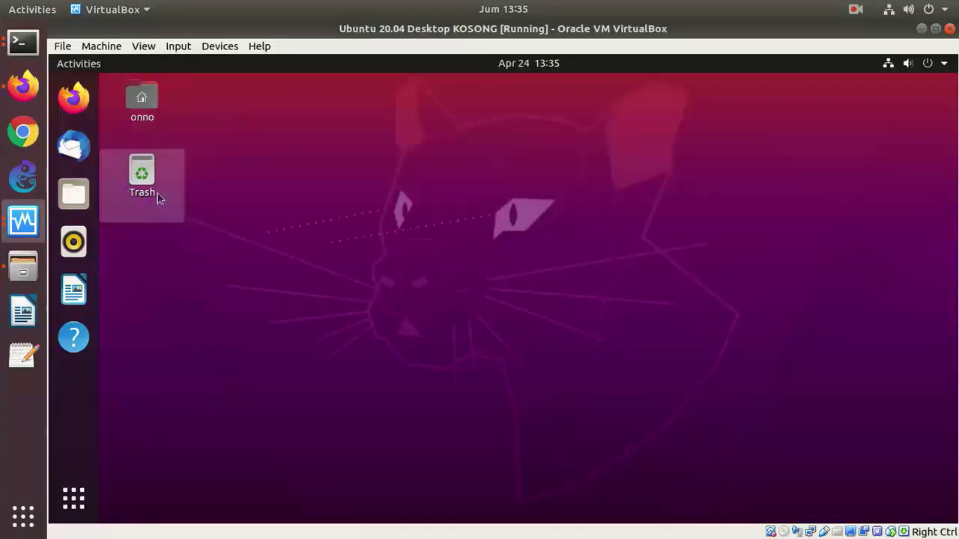
# - Launch Firefox, load google.com and close the Privacy Notice tab
pyautogui.click(141, 112)
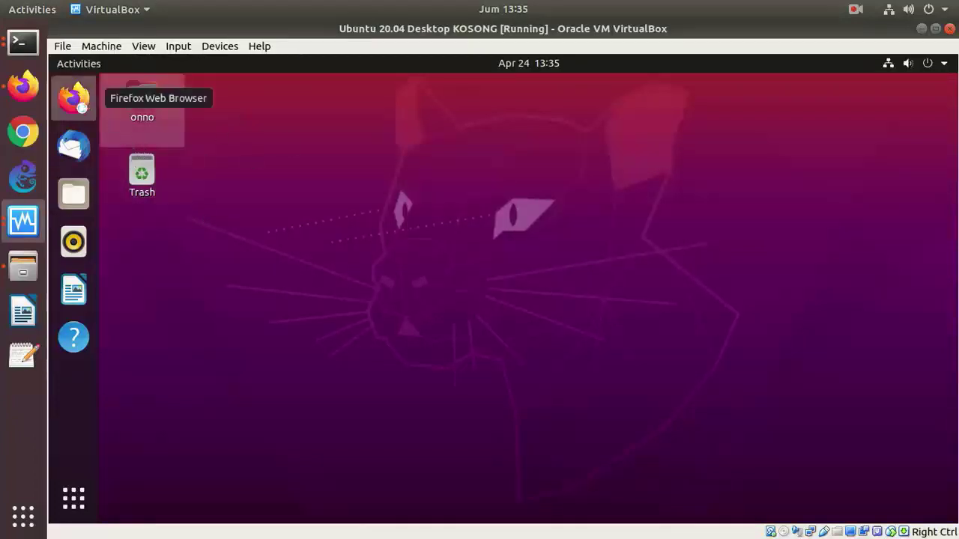
pyautogui.click(79, 109)
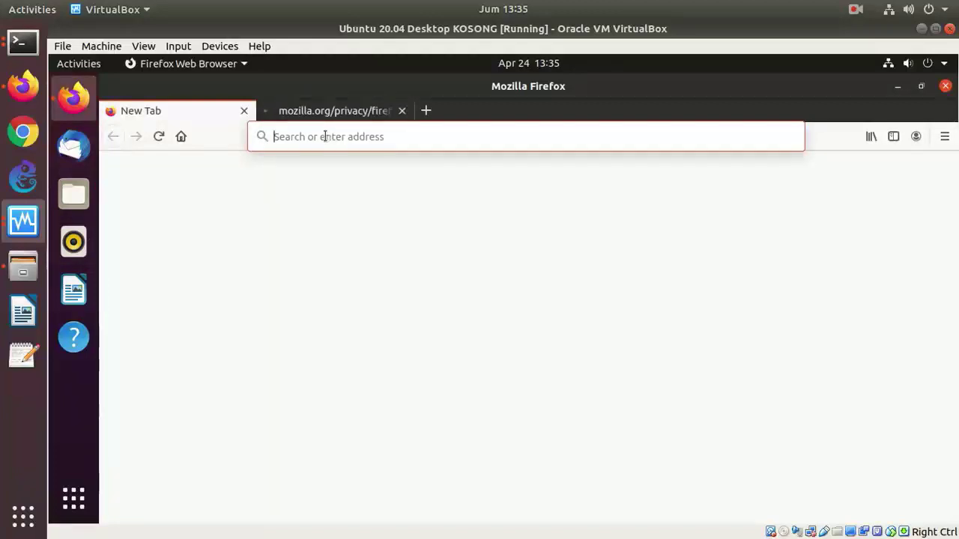
pyautogui.write('google')
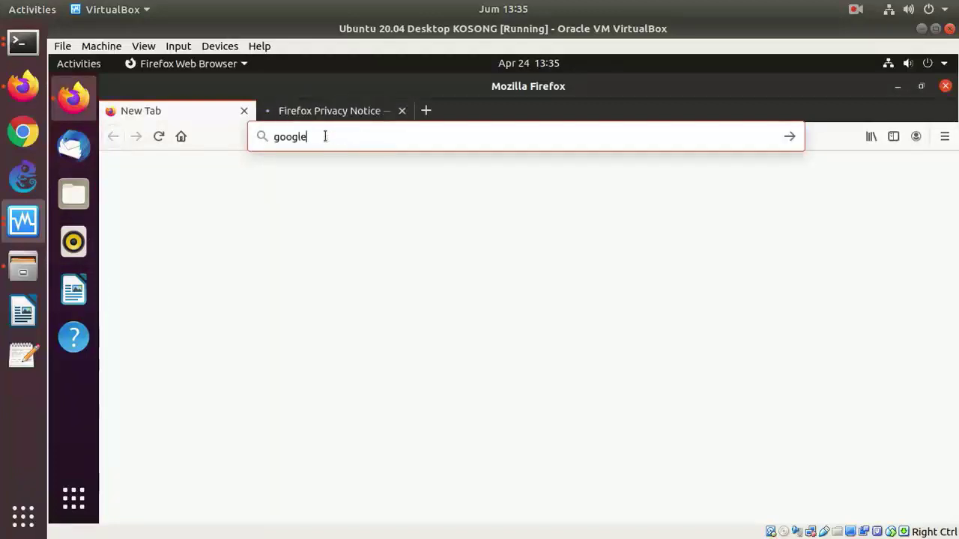
pyautogui.write('.com')
pyautogui.press('Return')
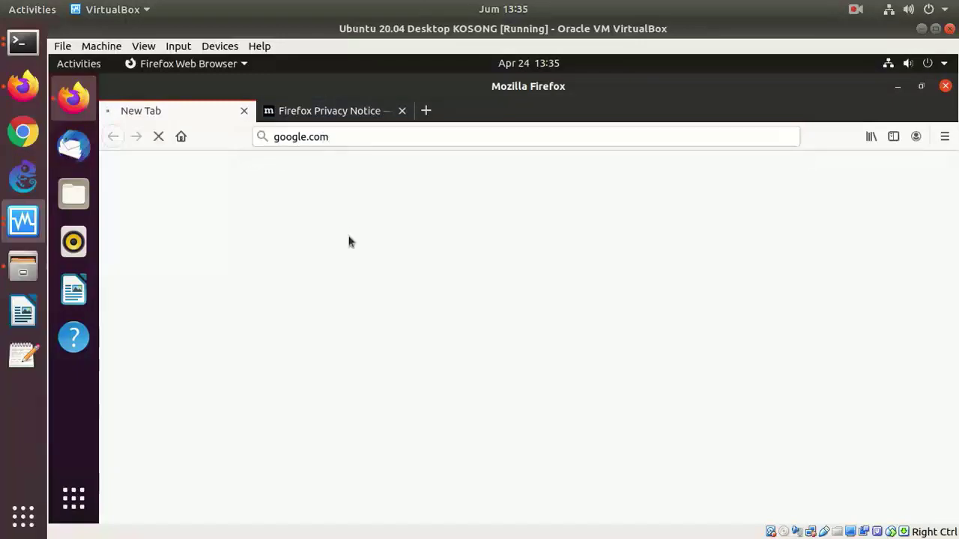
pyautogui.click(401, 112)
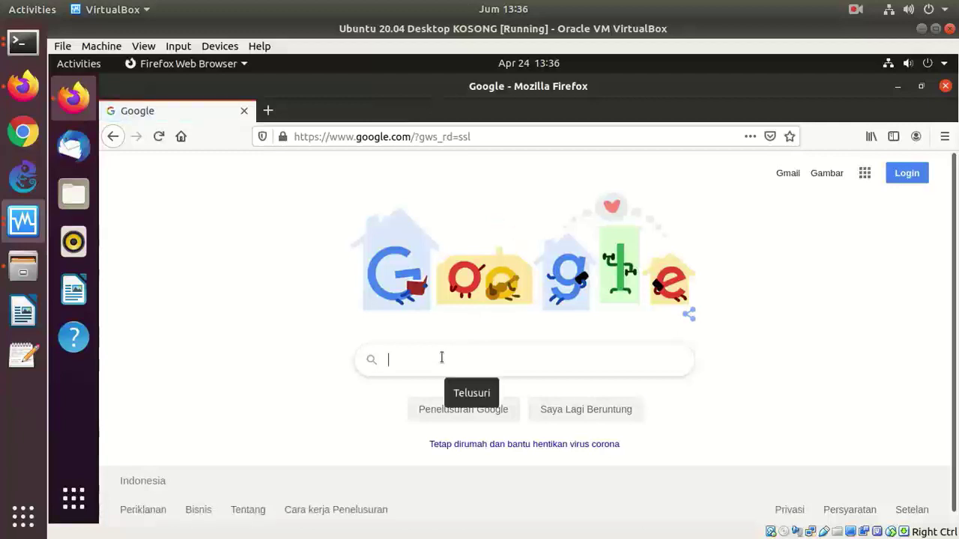
# - Open lms.onnocenter.or.id/moodle in a new tab
pyautogui.click(268, 110)
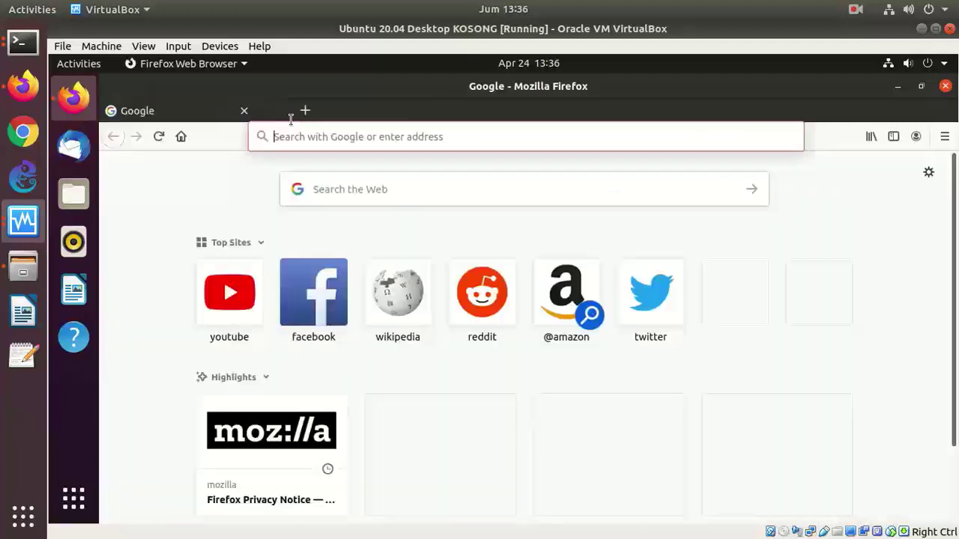
pyautogui.click(323, 147)
pyautogui.write('lms.o')
pyautogui.write('nnocener')
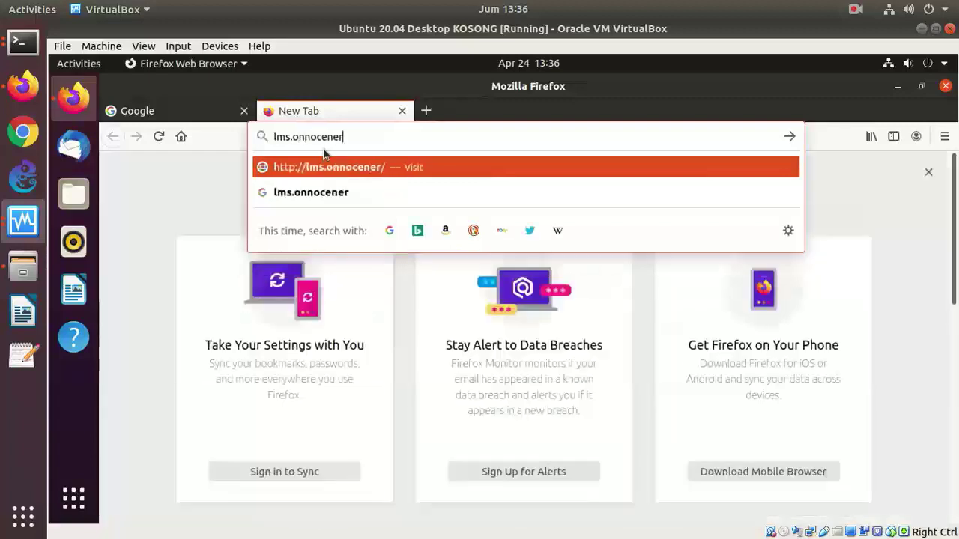
pyautogui.press('BackSpace')
pyautogui.write('ter.or.')
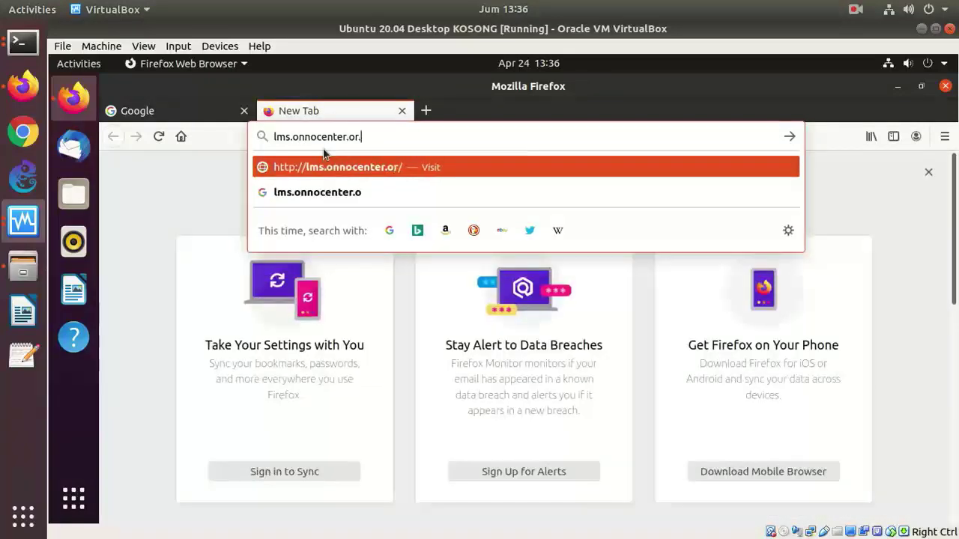
pyautogui.write('id/moodle')
pyautogui.press('Return')
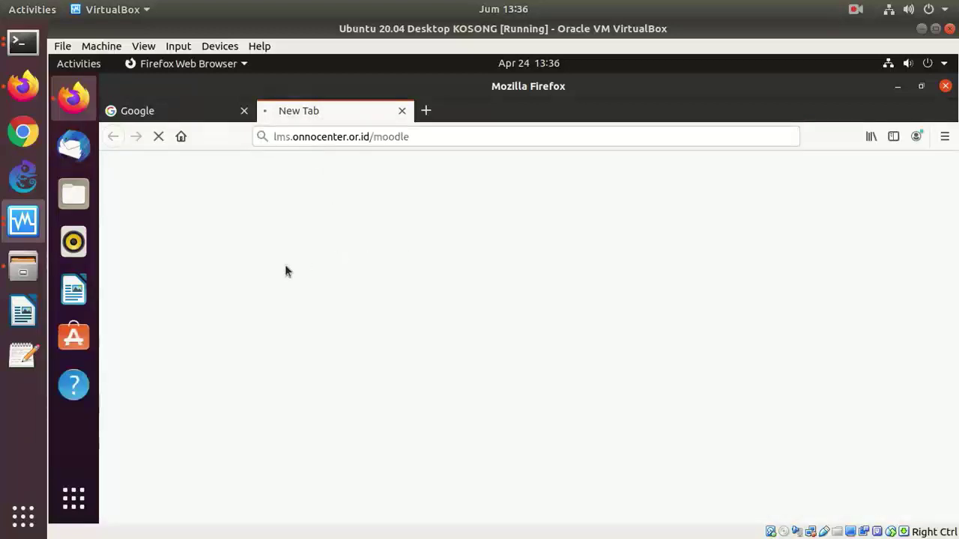
# - Remove Help from the dock favourites and return to the eLearning Rakyat tab
pyautogui.rightClick(74, 385)
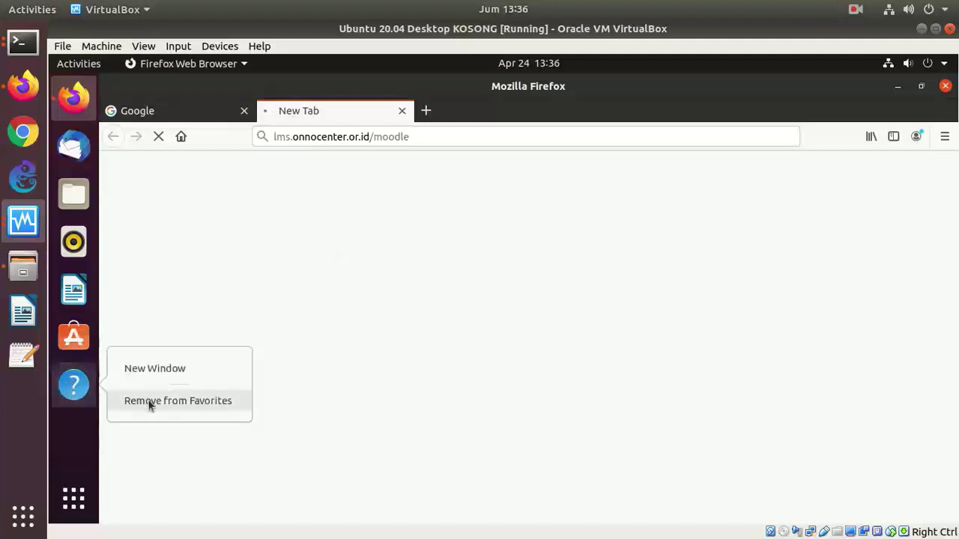
pyautogui.click(149, 402)
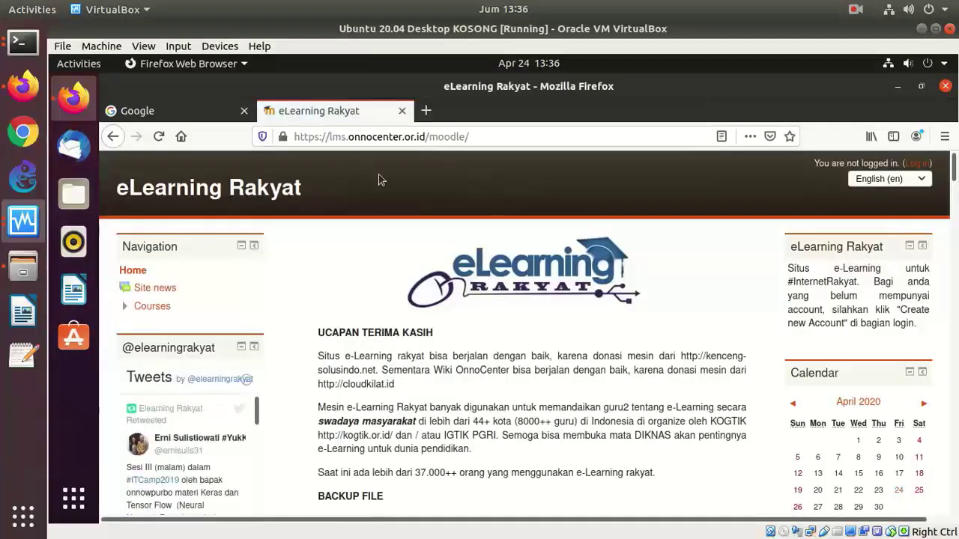
pyautogui.click(187, 118)
pyautogui.click(289, 116)
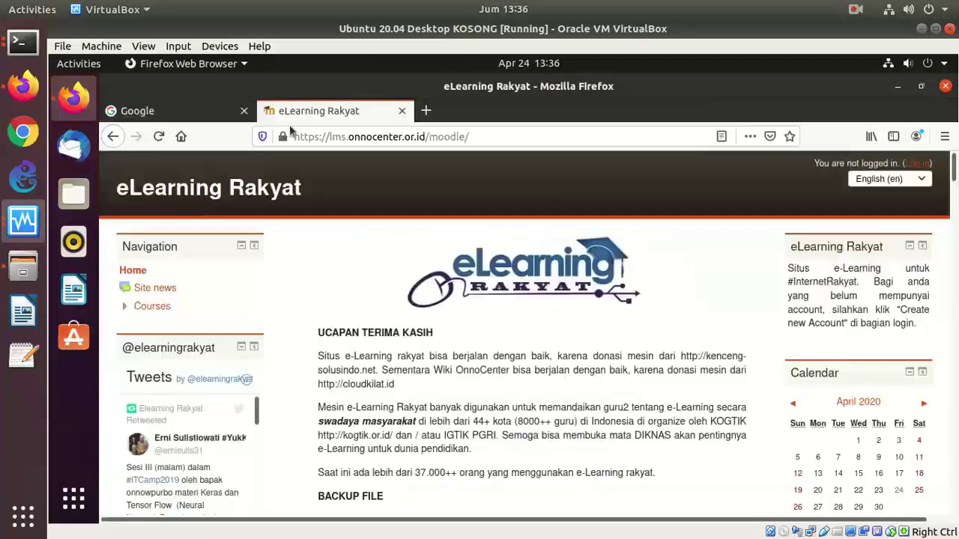
# - Start Writer with startup tips turned off, dismiss the version notice, and close Writer
pyautogui.click(75, 288)
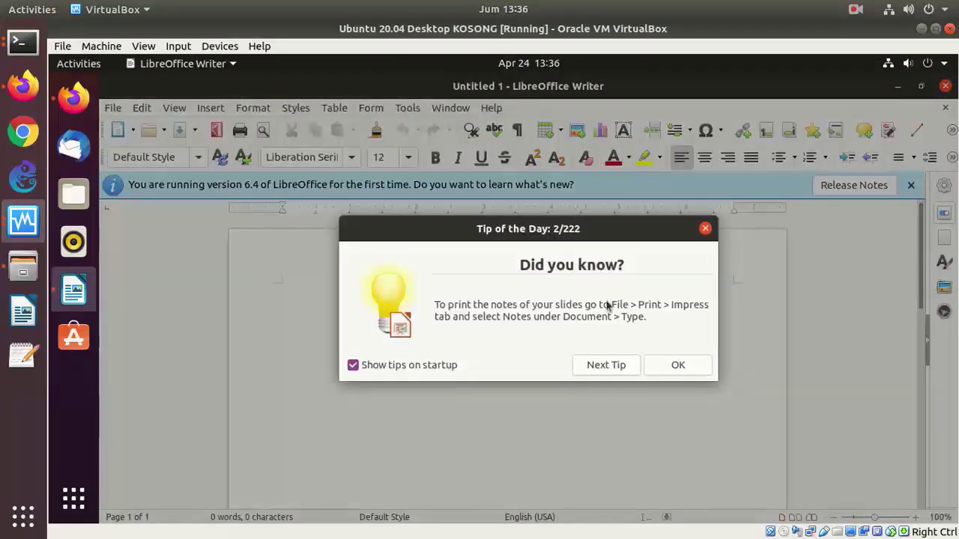
pyautogui.click(411, 368)
pyautogui.click(674, 367)
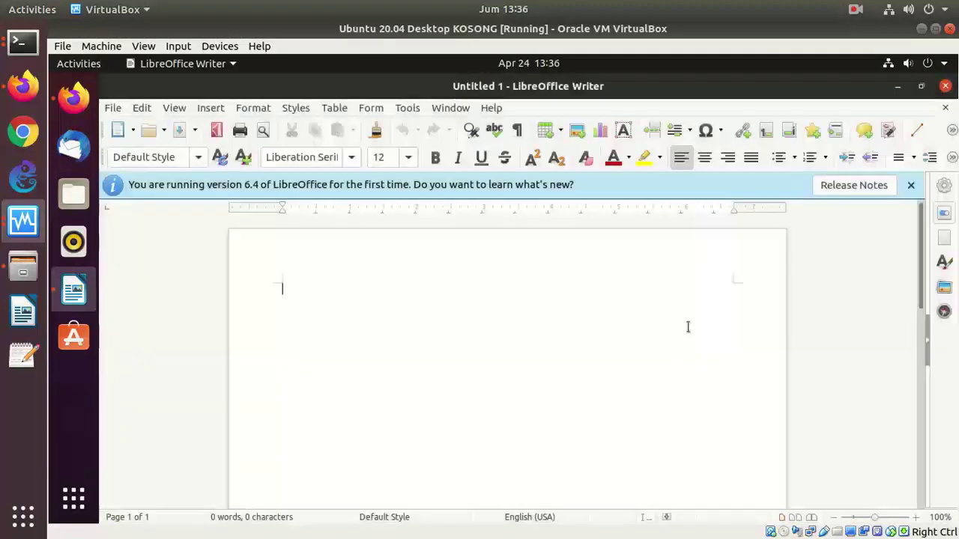
pyautogui.click(912, 186)
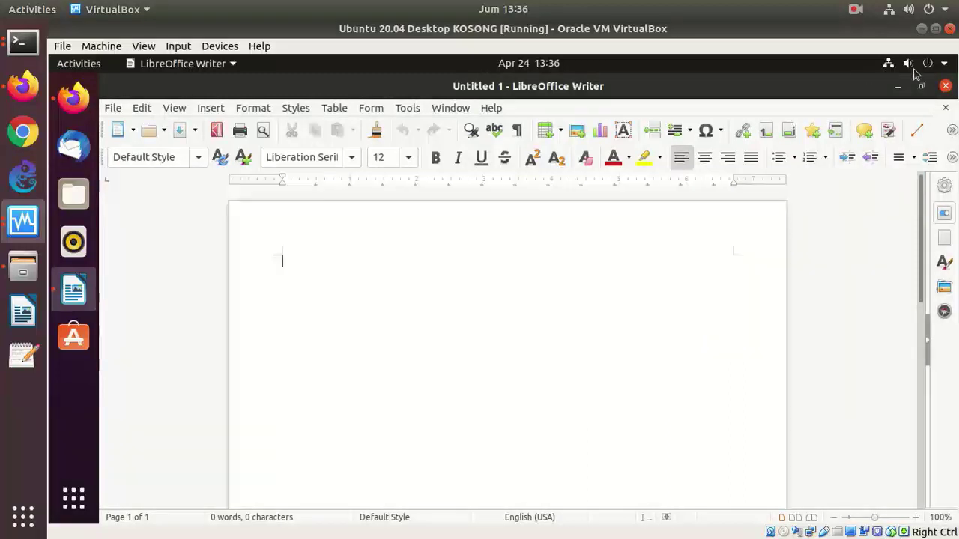
pyautogui.click(945, 85)
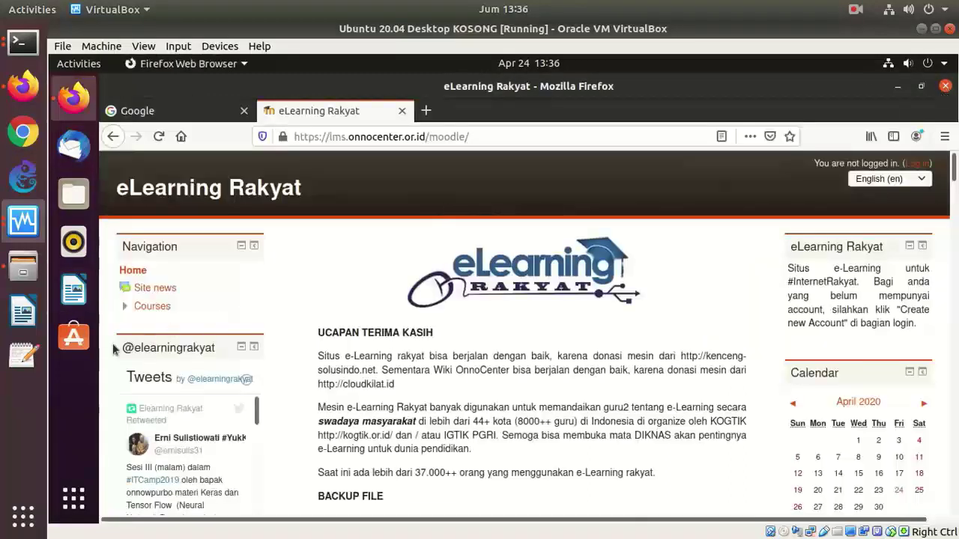
# - Remove Ubuntu Software, Rhythmbox and Thunderbird Mail from the dock favourites
pyautogui.rightClick(83, 349)
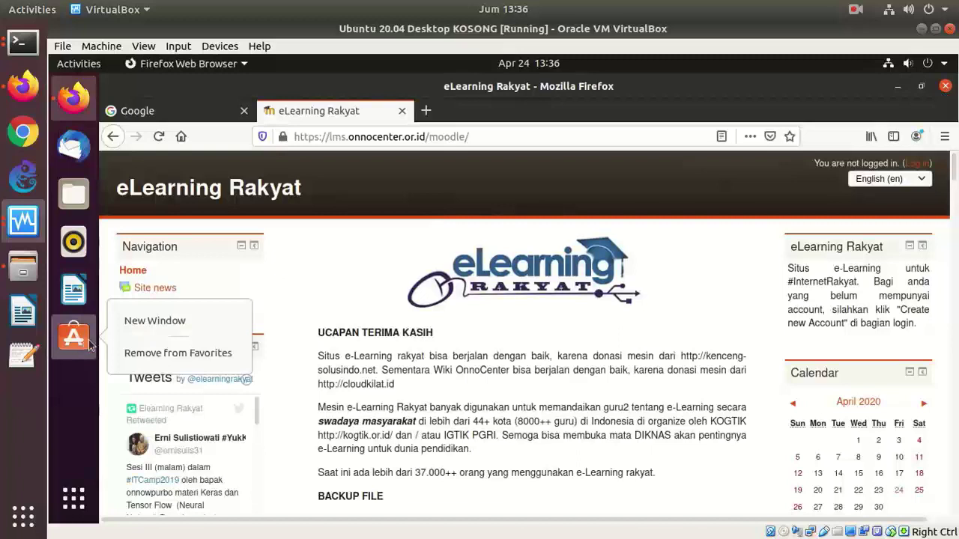
pyautogui.click(150, 353)
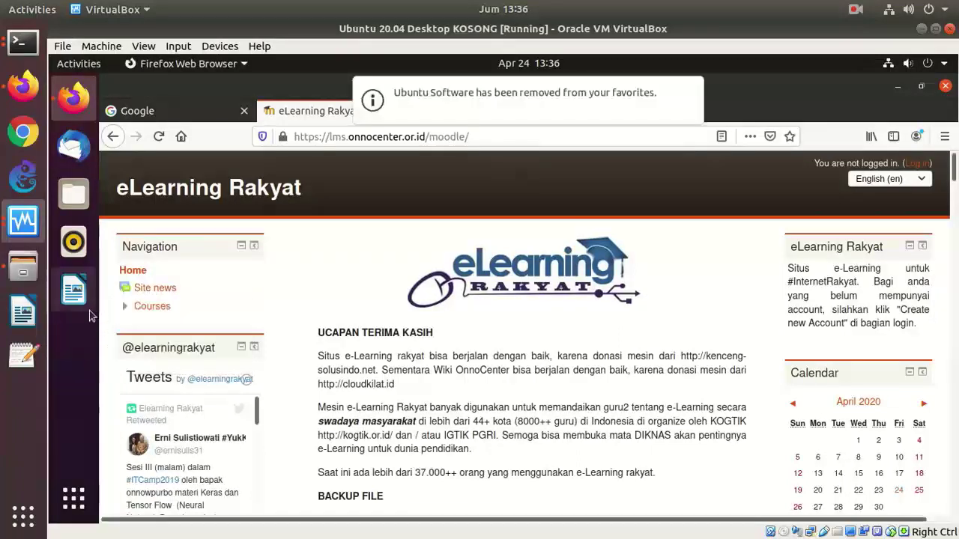
pyautogui.rightClick(74, 241)
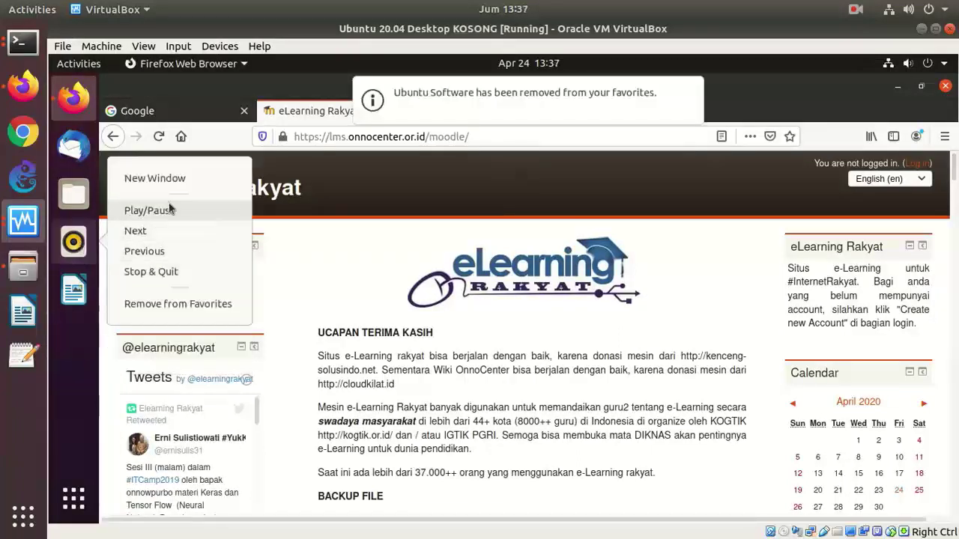
pyautogui.click(197, 303)
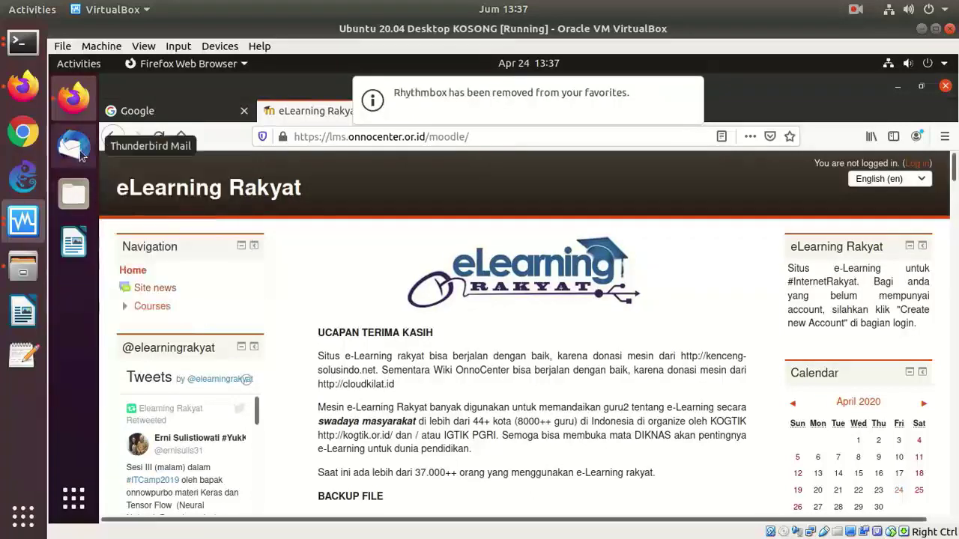
pyautogui.rightClick(81, 154)
pyautogui.click(164, 188)
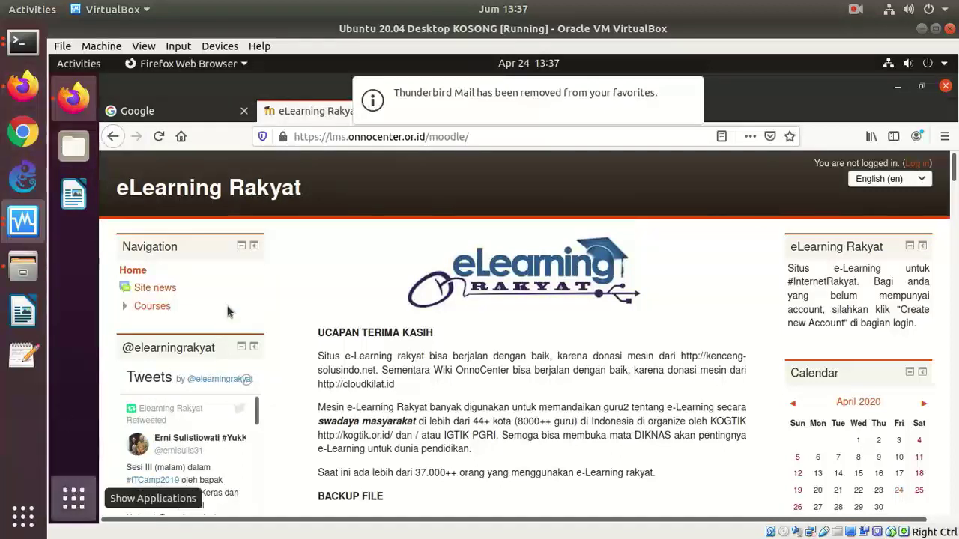
# - Find Terminal by searching 'ter', launch it and pin it to the dock favourites
pyautogui.click(73, 497)
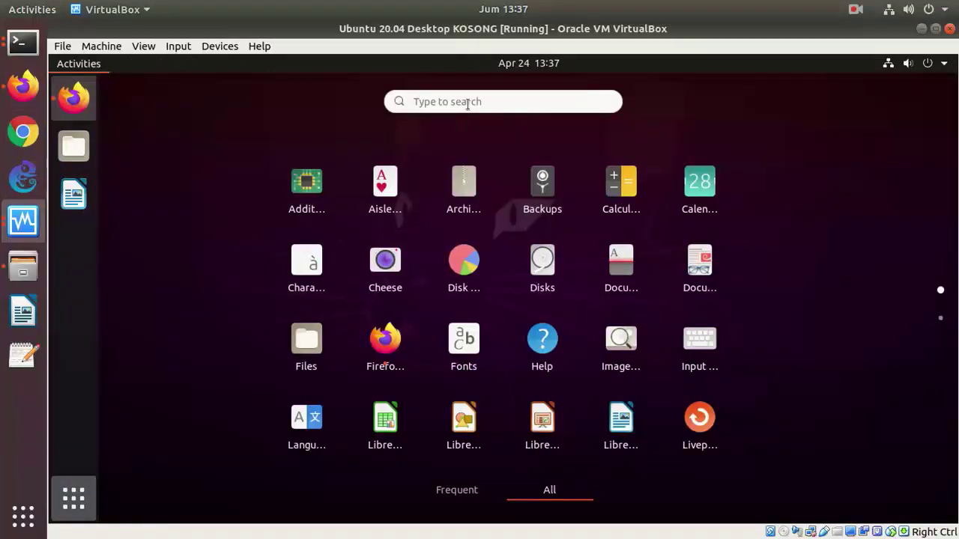
pyautogui.click(459, 101)
pyautogui.write('ter')
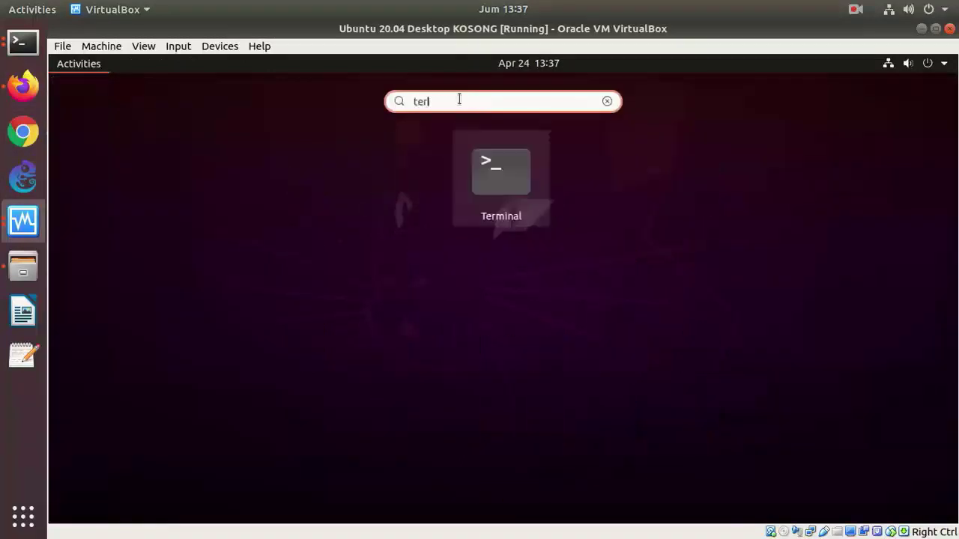
pyautogui.click(524, 178)
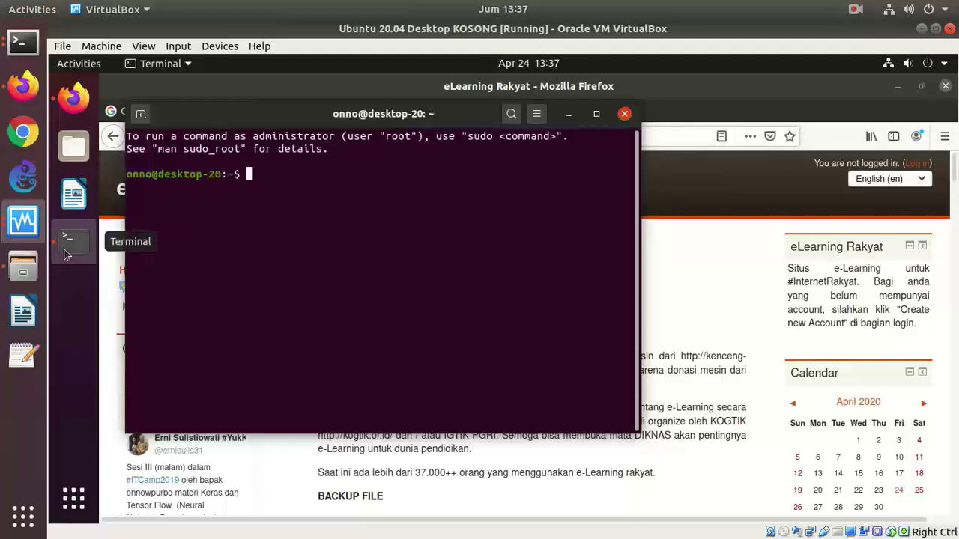
pyautogui.moveTo(106, 180); pyautogui.dragTo(73, 96)
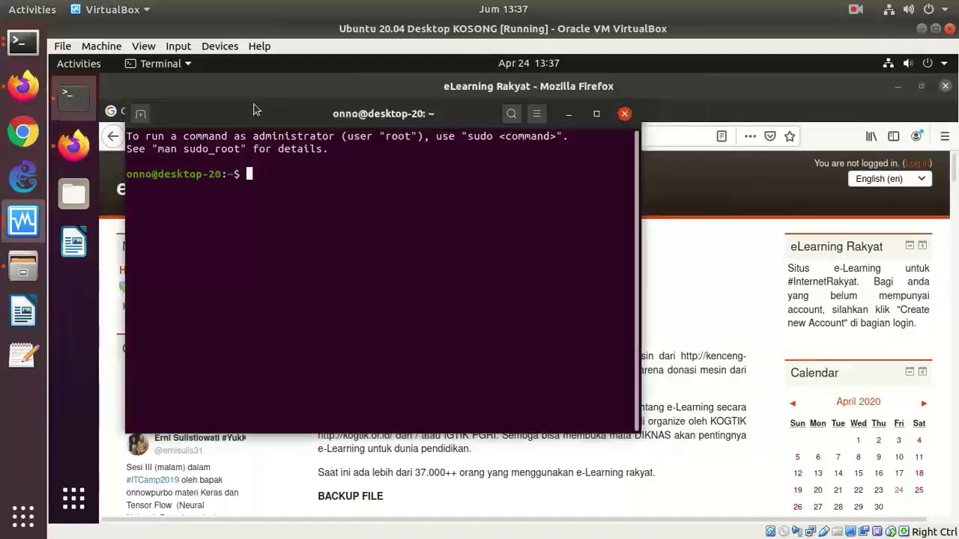
pyautogui.moveTo(255, 112); pyautogui.dragTo(387, 176)
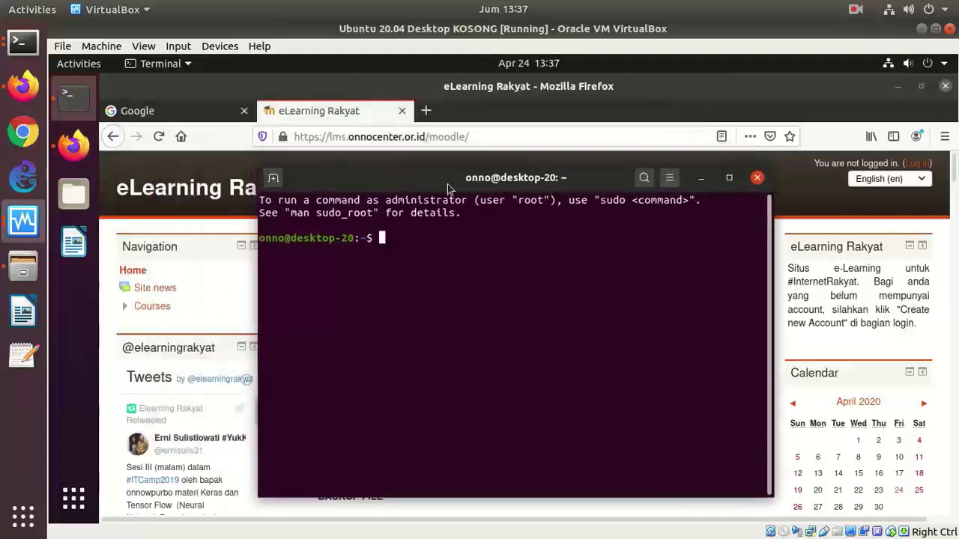
# - Minimize Terminal and Firefox to reveal the desktop and select the home folder
pyautogui.click(700, 177)
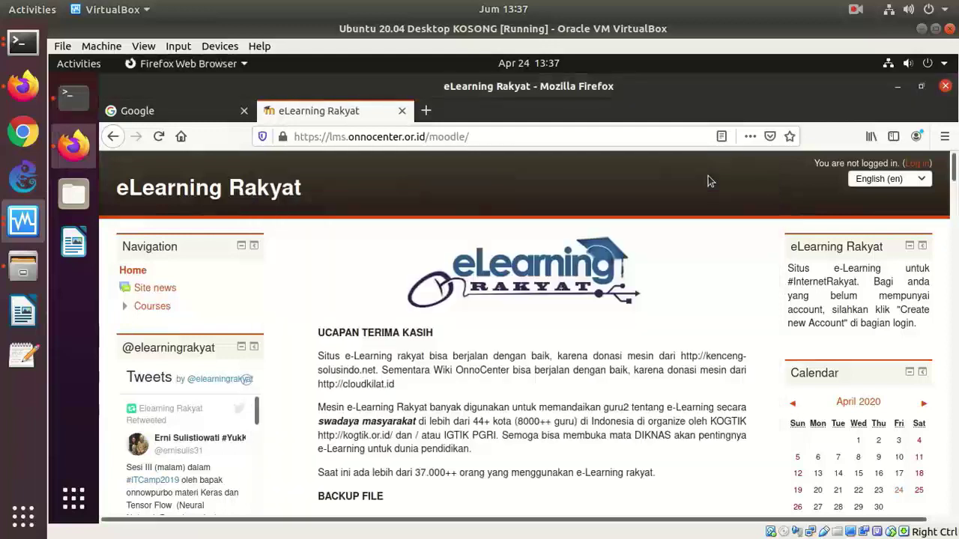
pyautogui.click(898, 87)
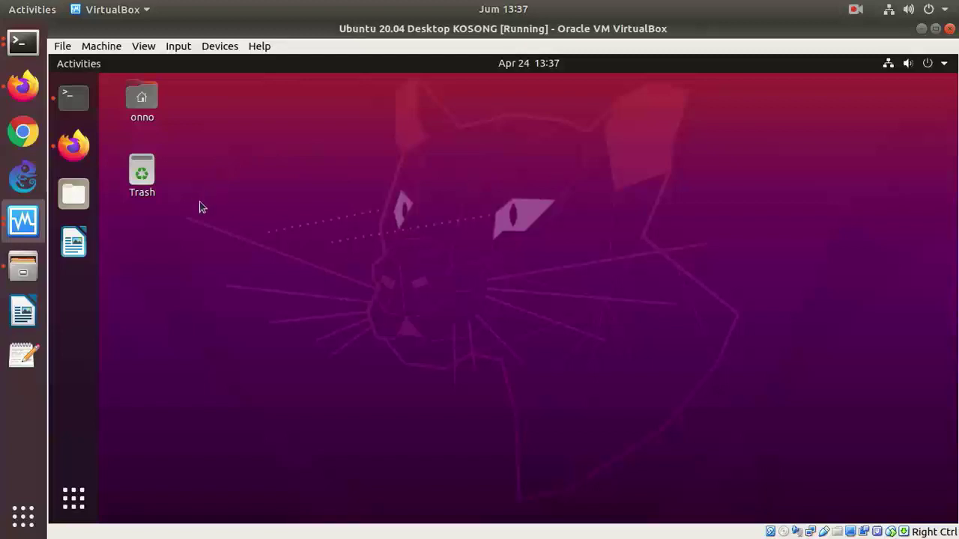
pyautogui.click(172, 113)
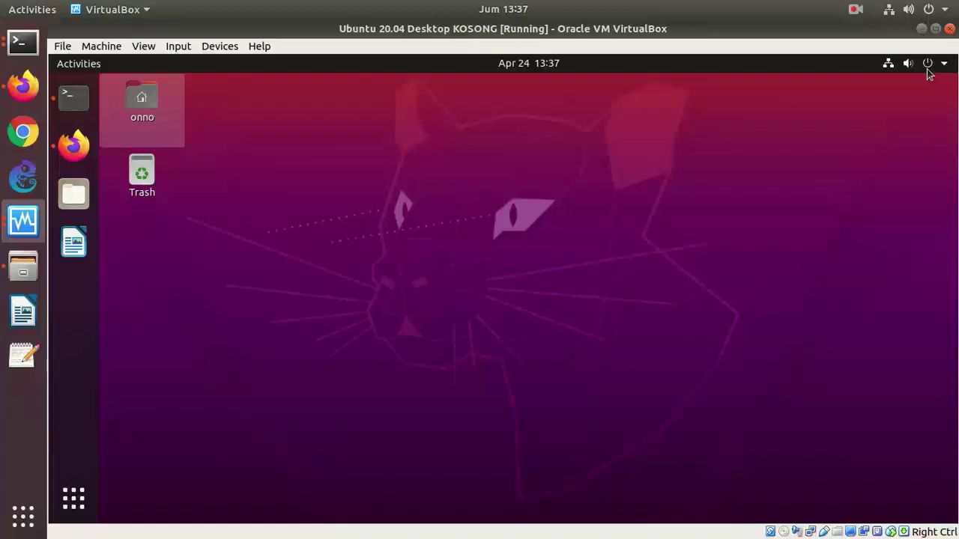
# - Power off the Ubuntu guest via the system menu's Power Off / Log Out options
pyautogui.click(929, 65)
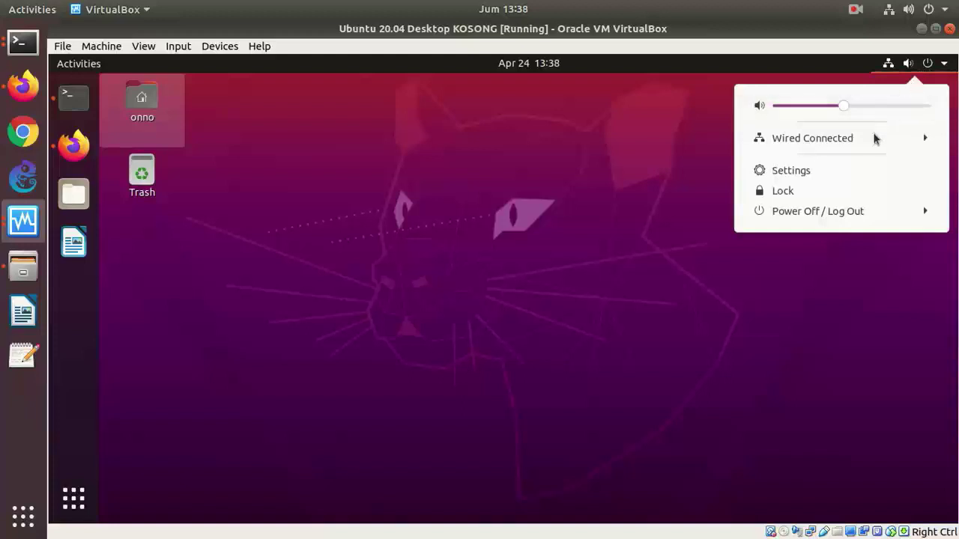
pyautogui.click(835, 216)
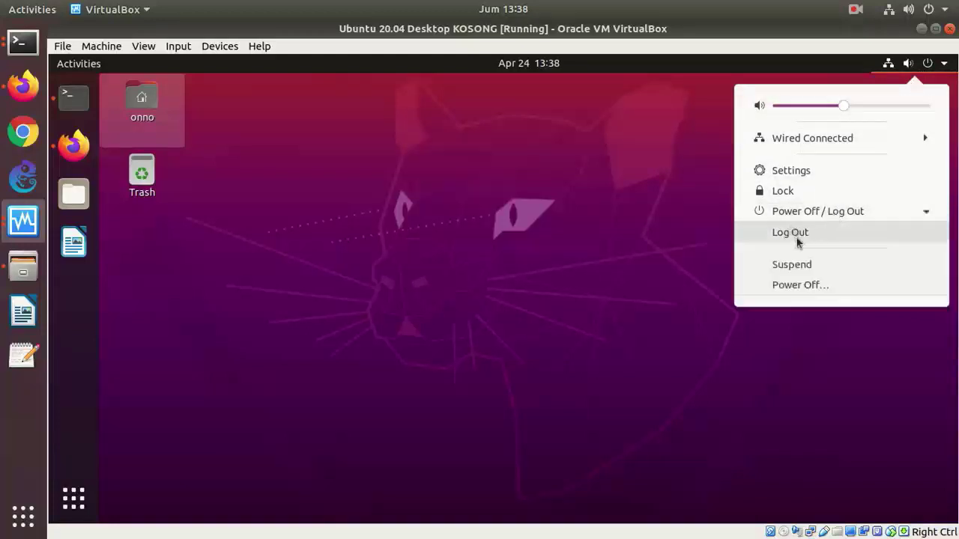
pyautogui.click(800, 285)
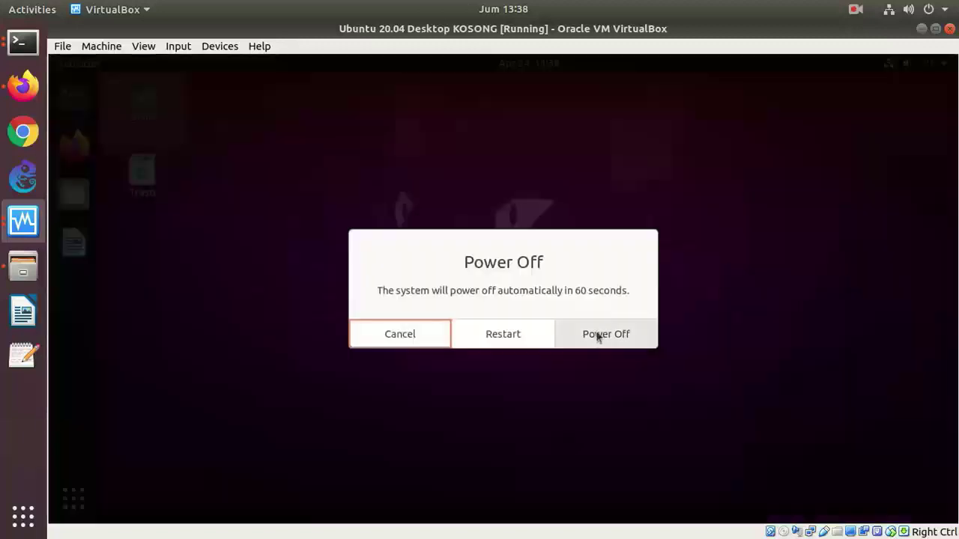
pyautogui.click(599, 335)
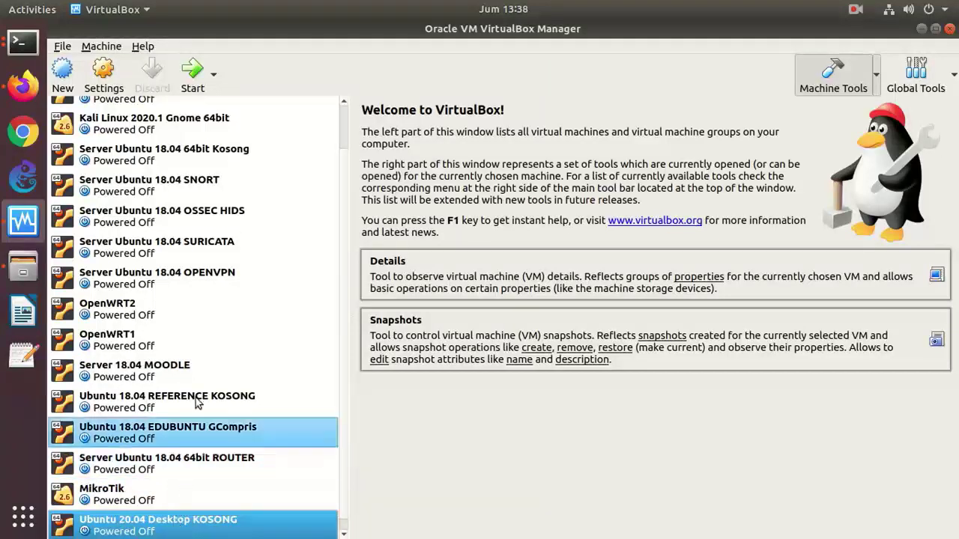
# - Select another machine in the VirtualBox Manager list, then stop the screen recording
pyautogui.keyDown('ctrl'); pyautogui.click(195, 433); pyautogui.keyUp('ctrl')
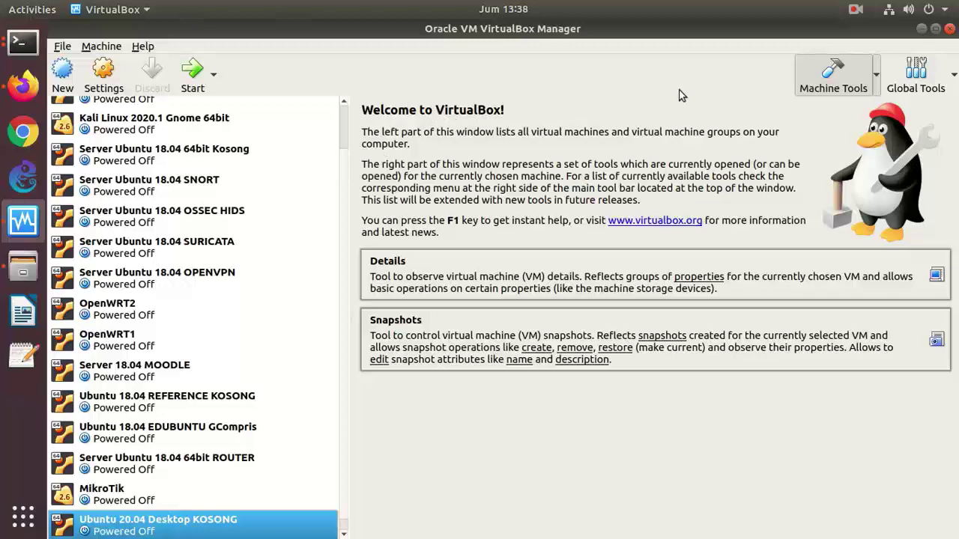
pyautogui.click(854, 11)
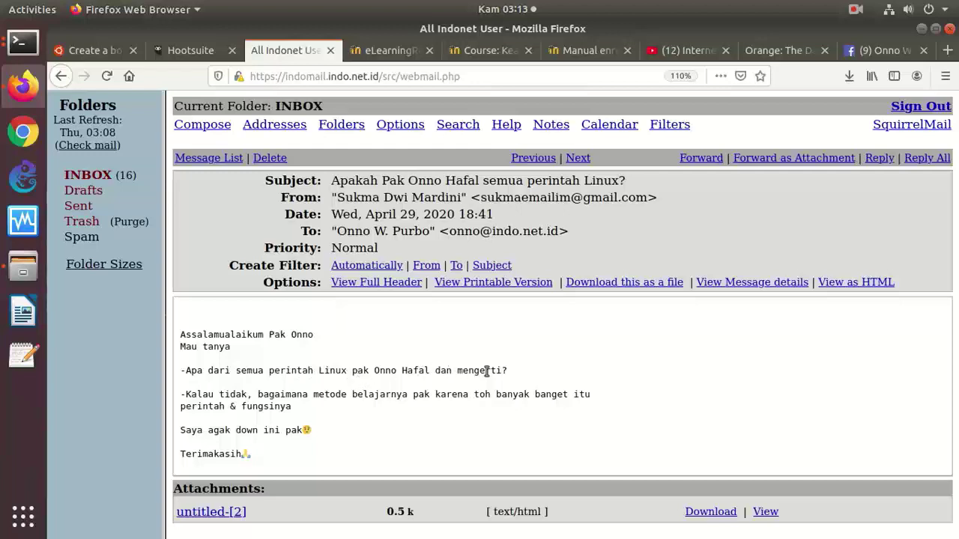
# - Highlight the greeting, the Linux-commands question and the 'agak down' phrase, then start a blank tab
pyautogui.moveTo(530, 369); pyautogui.dragTo(129, 375)
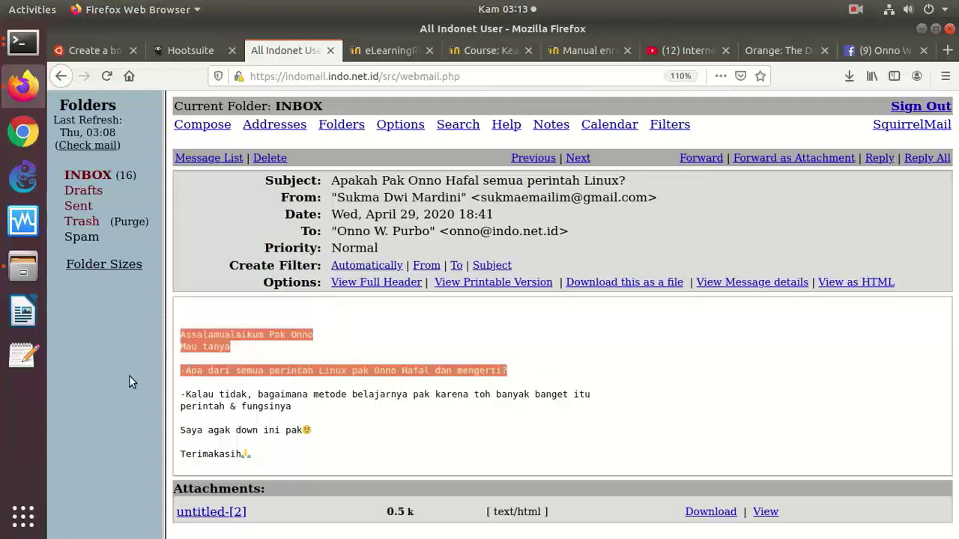
pyautogui.click(323, 334)
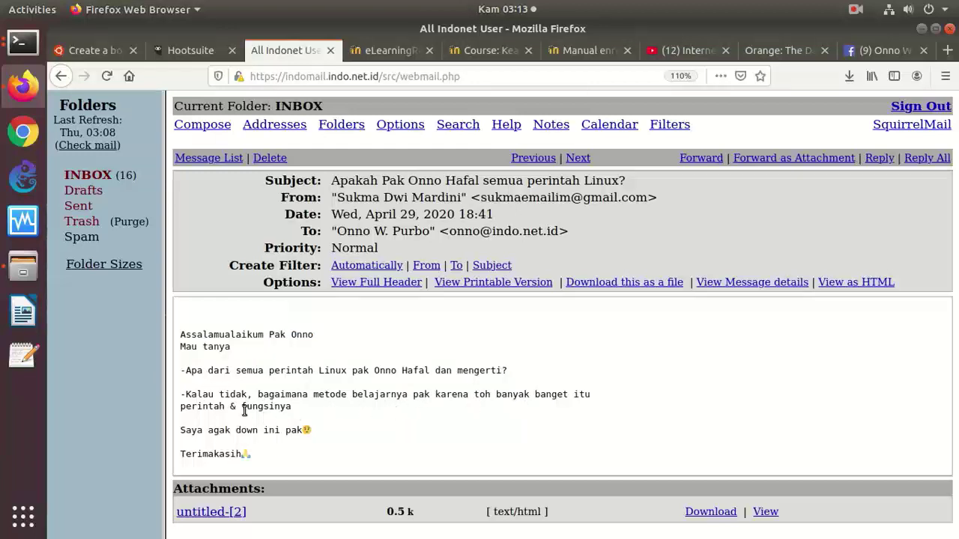
pyautogui.moveTo(193, 433); pyautogui.dragTo(317, 424)
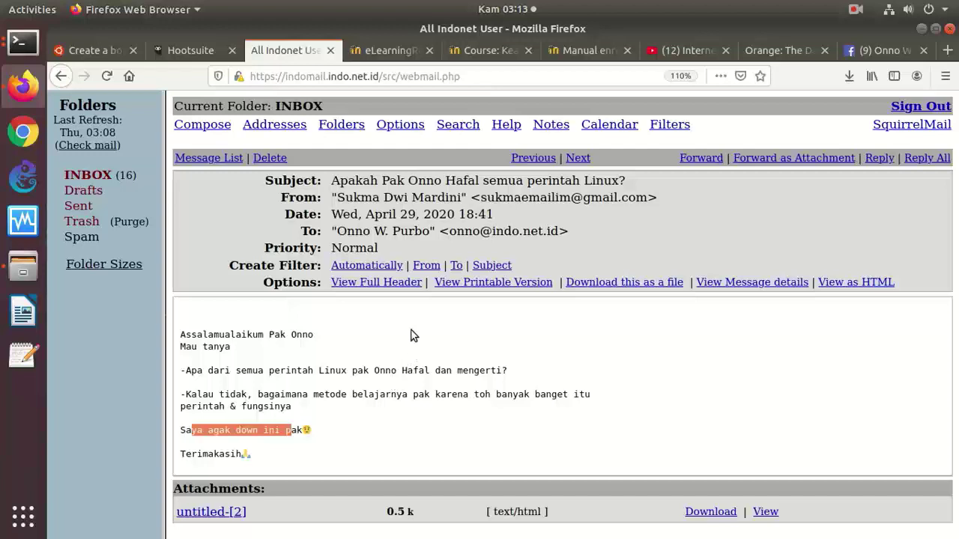
pyautogui.click(947, 50)
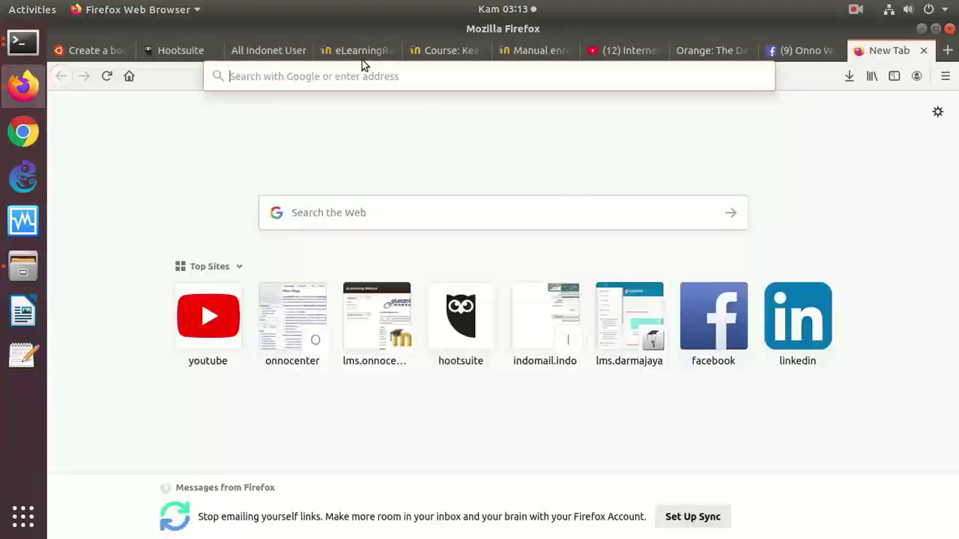
# - Go to the onnocenter.or.id wiki and open Linux > 5.1 GNU/Linux Dasar > Perintah Dasar Linux
pyautogui.click(412, 77)
pyautogui.write('onno')
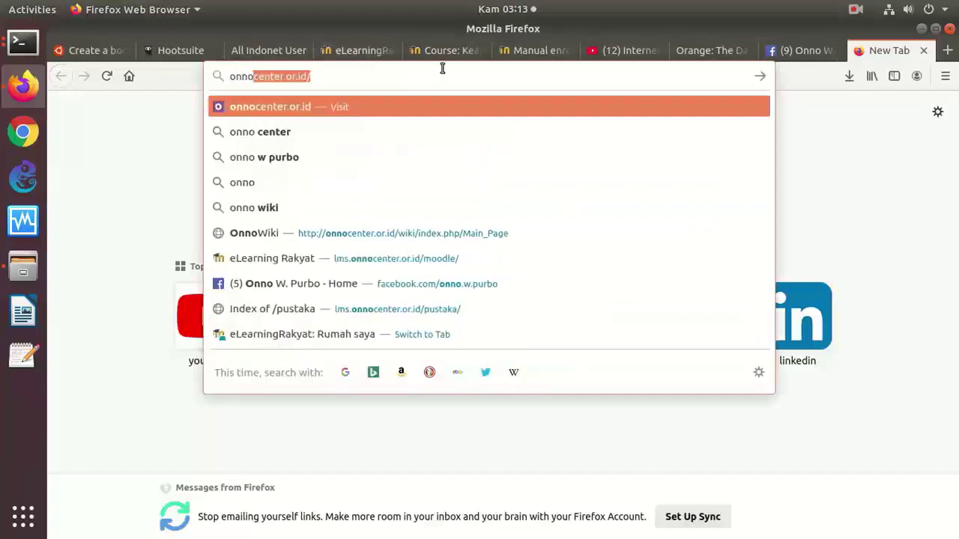
pyautogui.press('End')
pyautogui.write('wik')
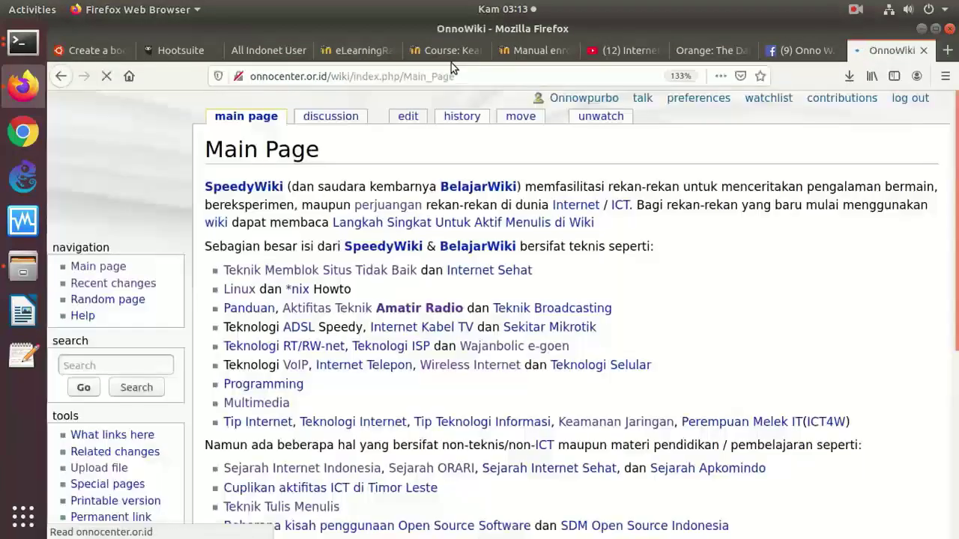
pyautogui.click(240, 291)
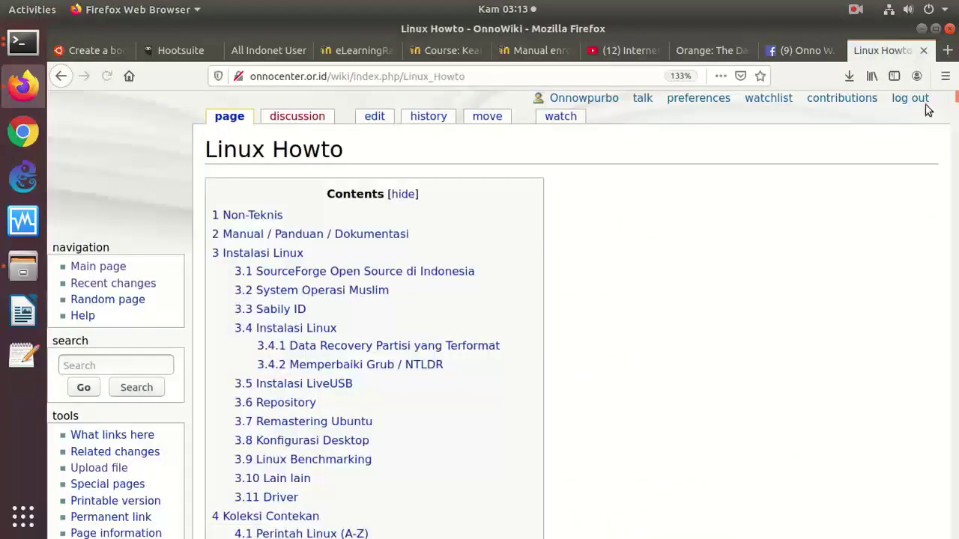
pyautogui.scroll(-8, 675, 169)
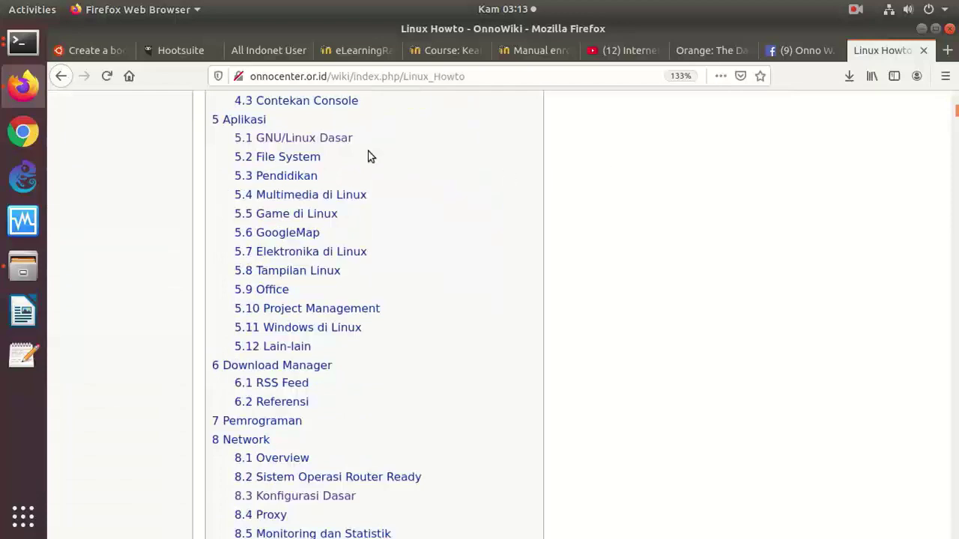
pyautogui.click(280, 138)
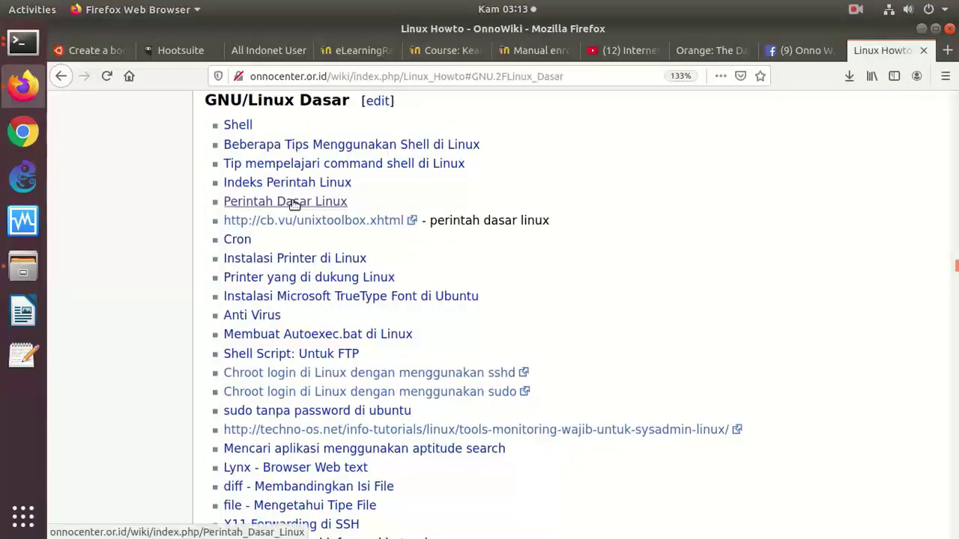
pyautogui.click(299, 203)
# - Skim the Perintah Dasar Linux command table, view its revision history, and return to the article
pyautogui.scroll(-5, 545, 231)
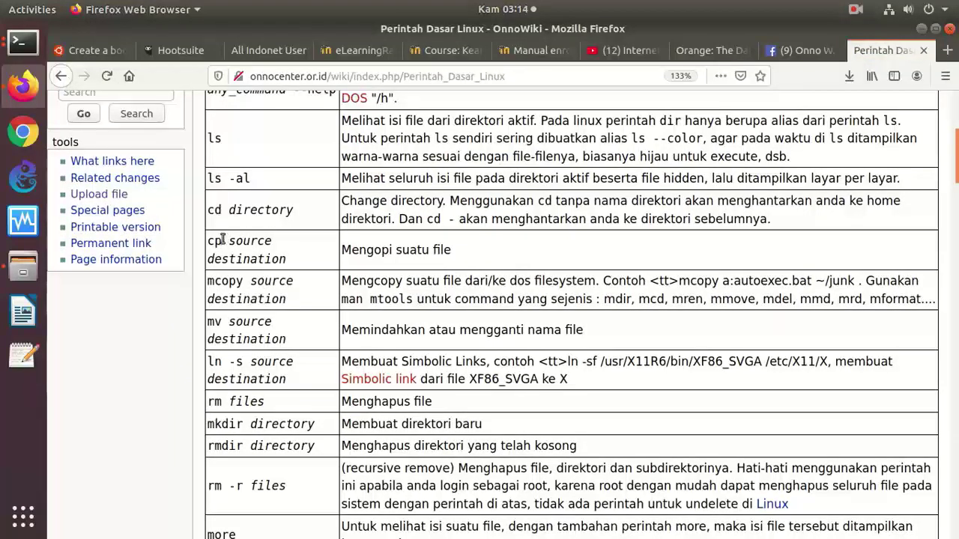
pyautogui.scroll(-1, 235, 294)
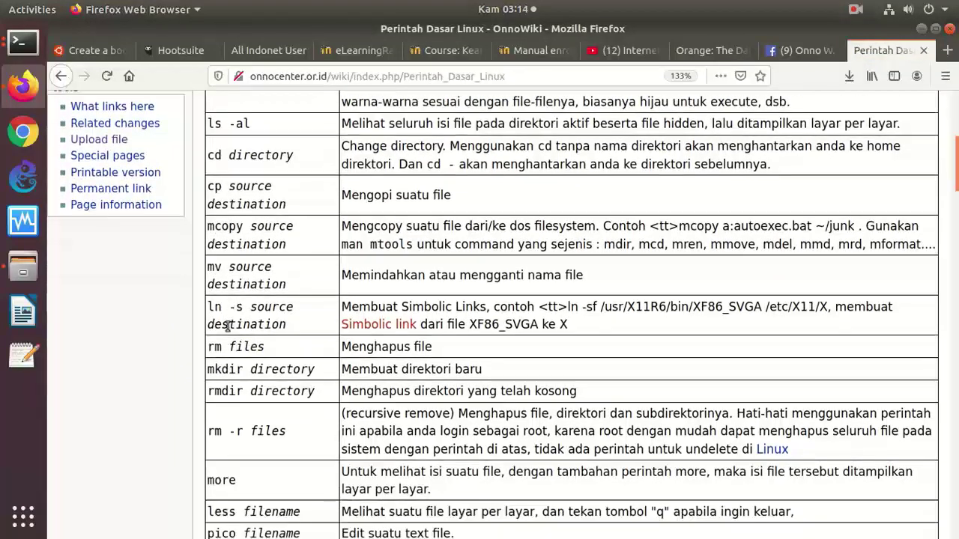
pyautogui.scroll(-5, 225, 327)
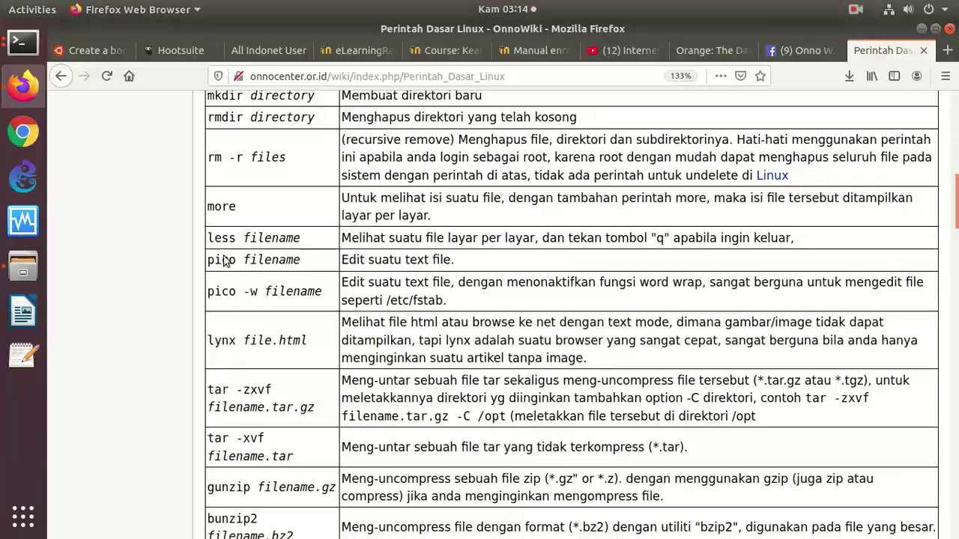
pyautogui.scroll(-4, 232, 277)
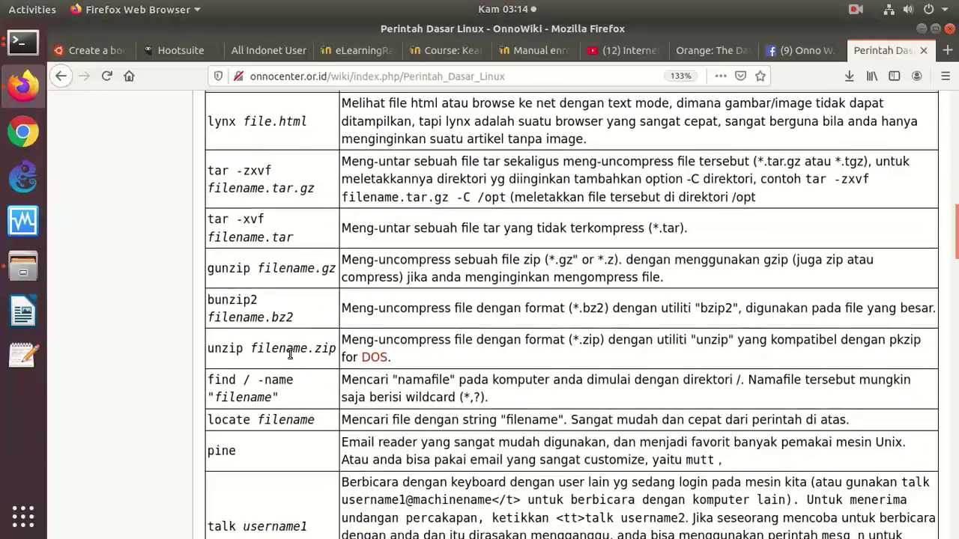
pyautogui.scroll(12, 290, 353)
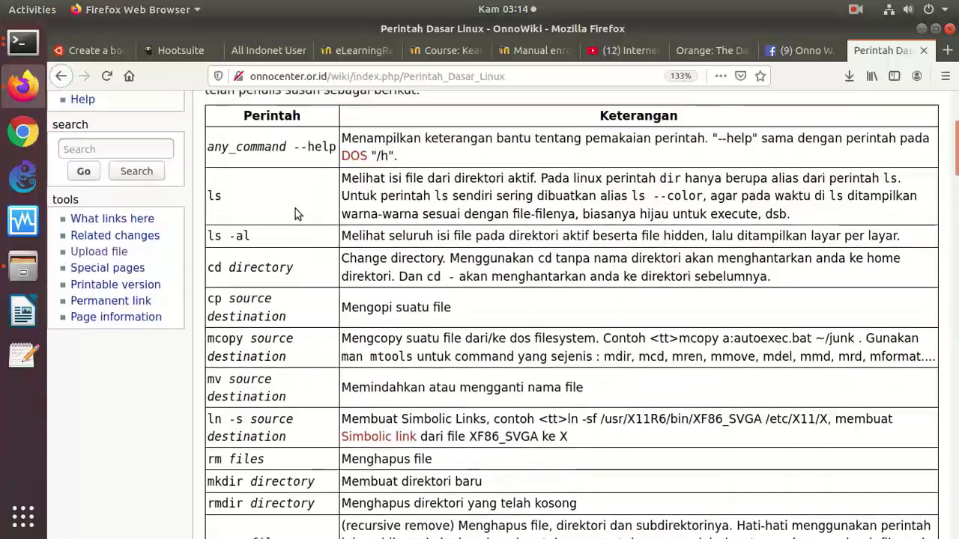
pyautogui.scroll(4, 295, 212)
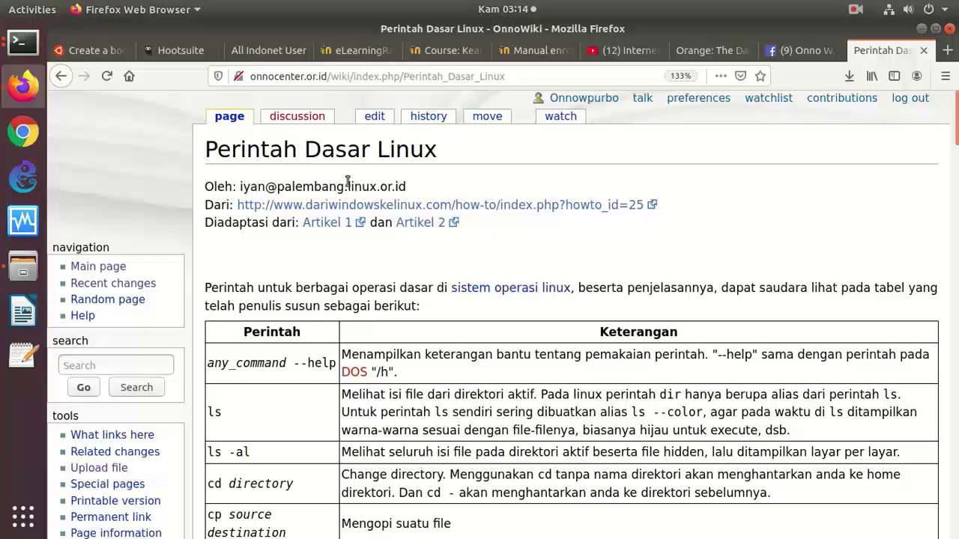
pyautogui.click(429, 118)
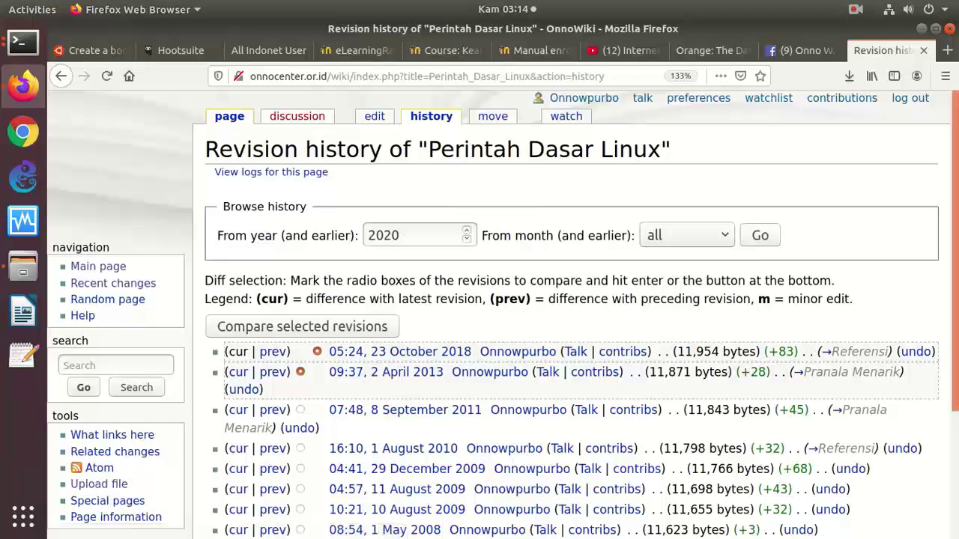
pyautogui.scroll(-3, 480, 337)
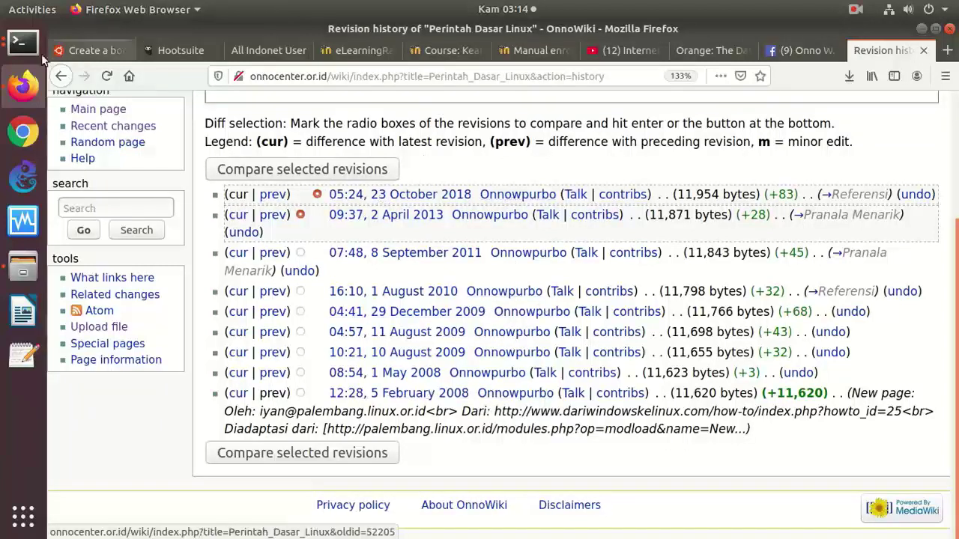
pyautogui.click(64, 80)
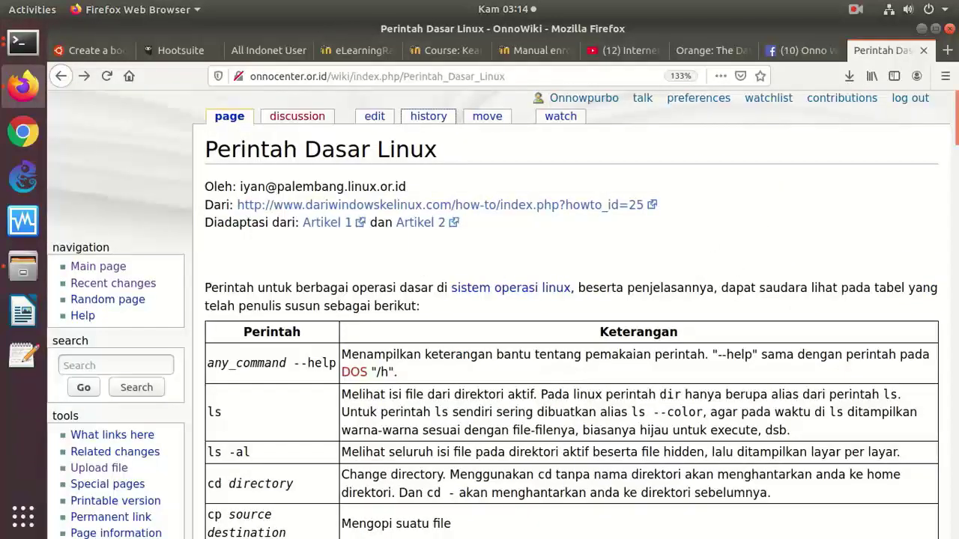
pyautogui.click(947, 50)
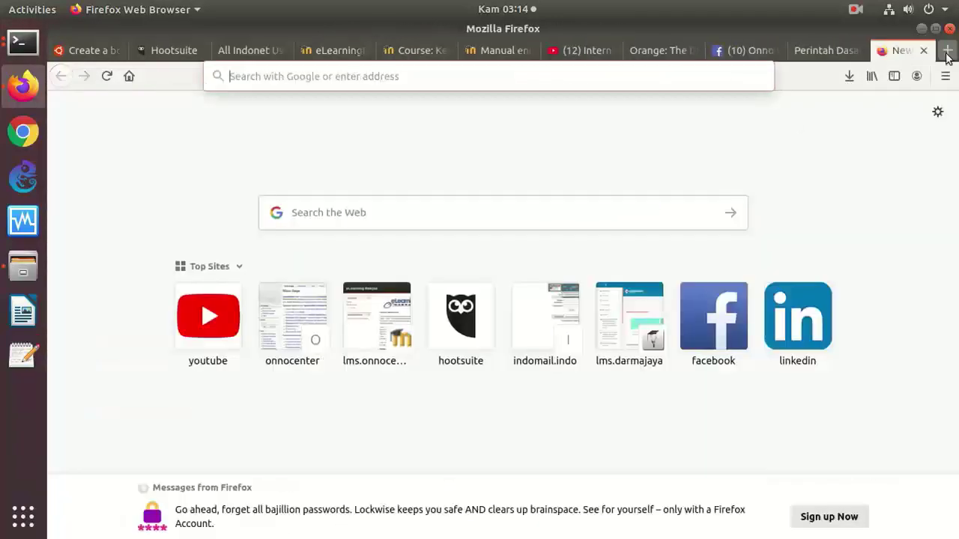
# - Google 'live usb ubuntu', read the 'Create a bootable USB stick on Ubuntu' tutorial, then return to the root terminal
pyautogui.click(502, 217)
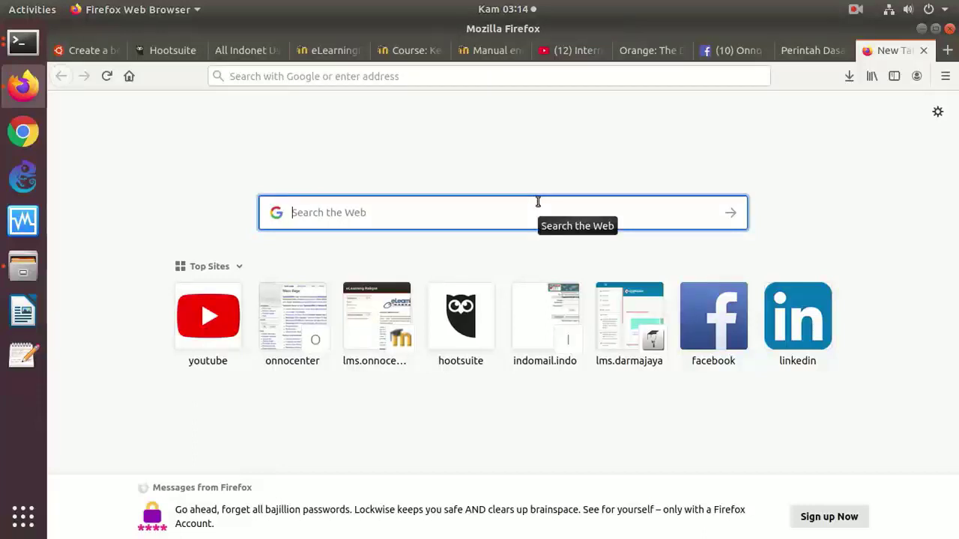
pyautogui.write('l')
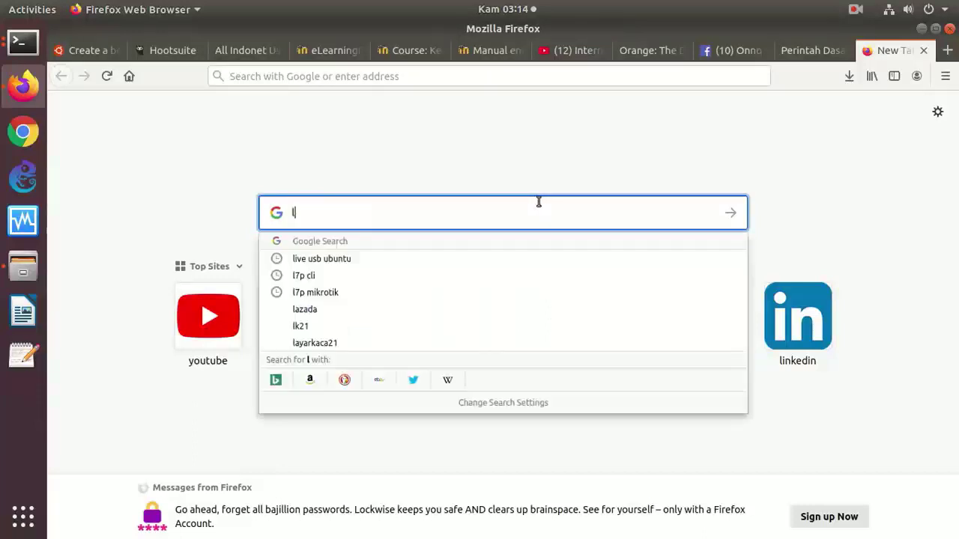
pyautogui.write('ive usb ubuntu')
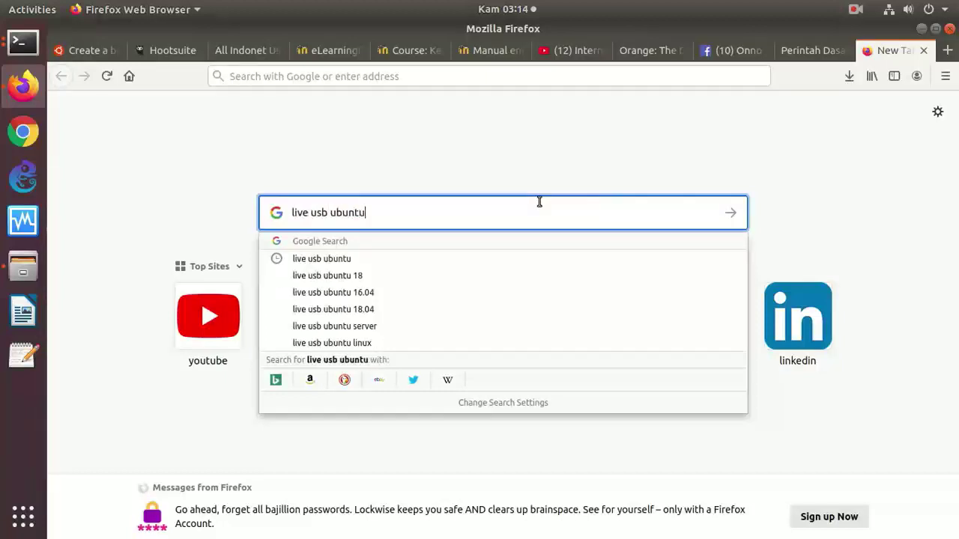
pyautogui.press('Return')
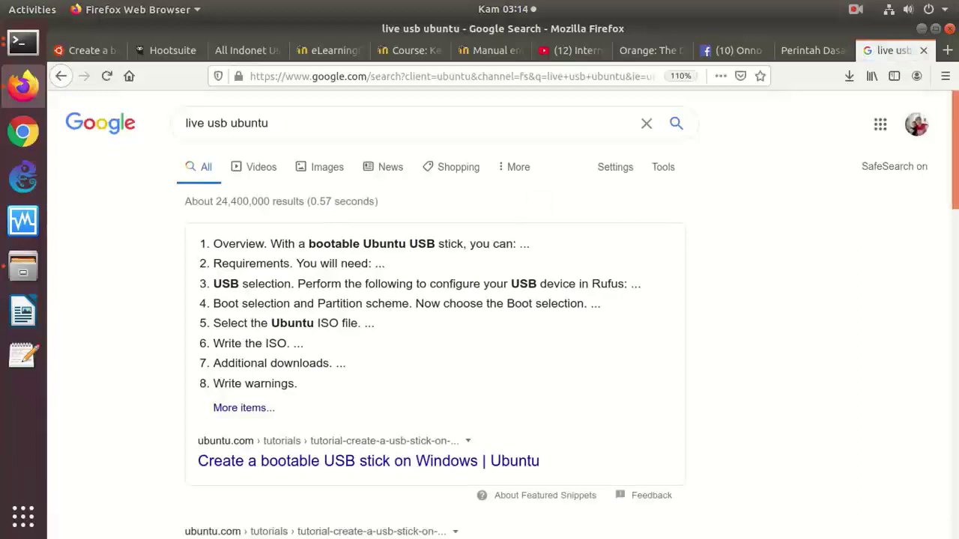
pyautogui.scroll(-5, 507, 244)
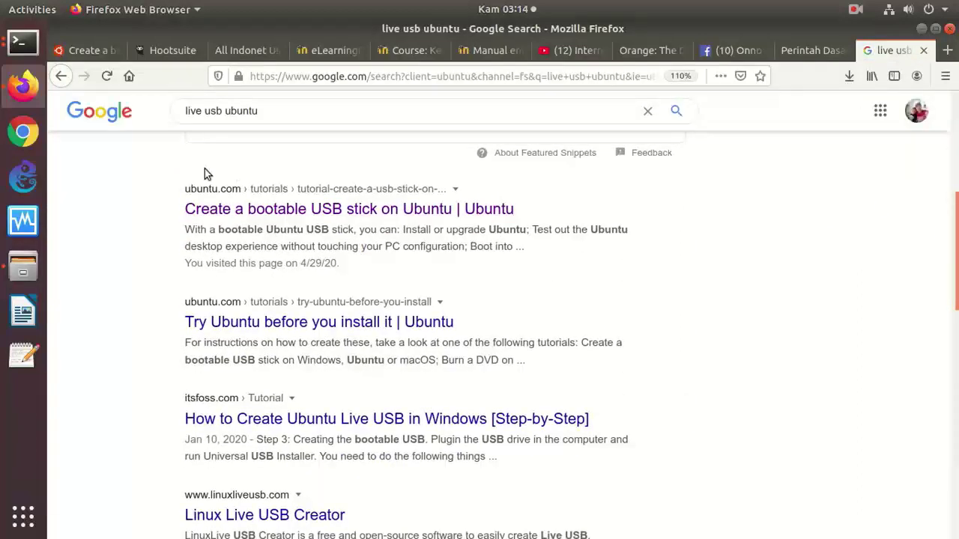
pyautogui.click(249, 208)
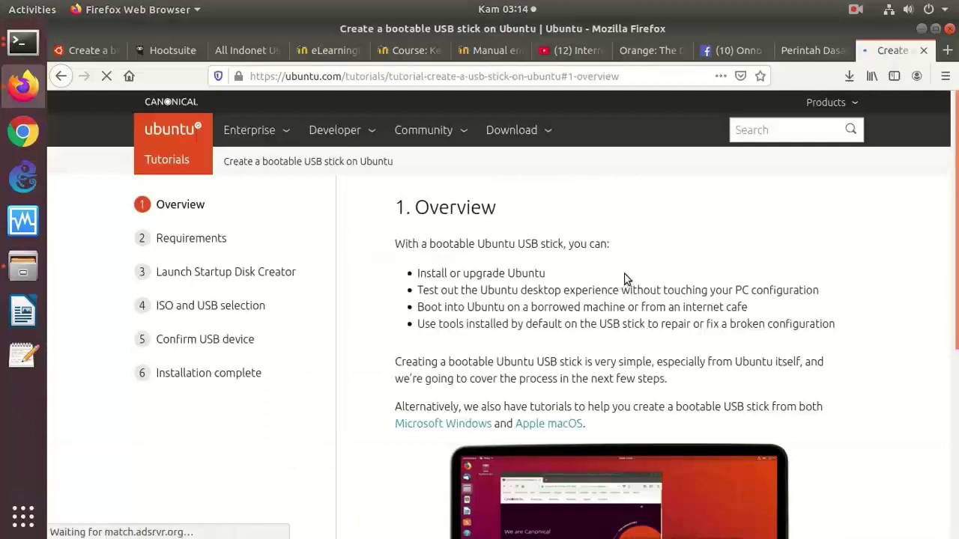
pyautogui.scroll(-5, 620, 275)
pyautogui.scroll(-2, 624, 272)
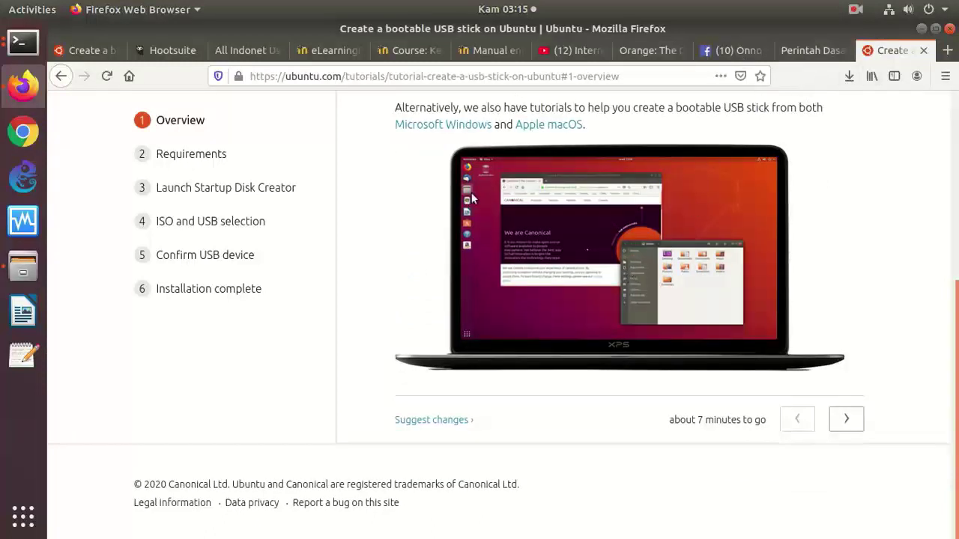
pyautogui.click(22, 43)
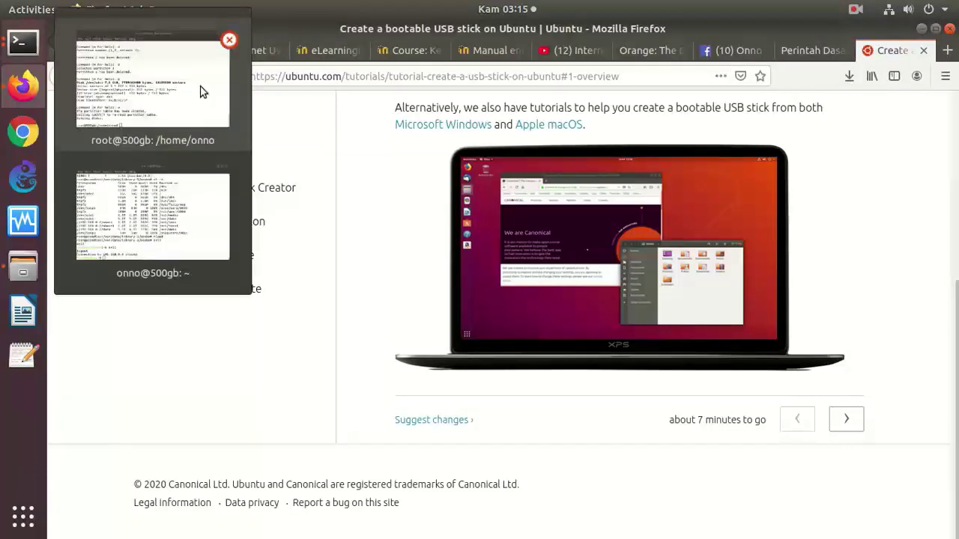
pyautogui.click(204, 92)
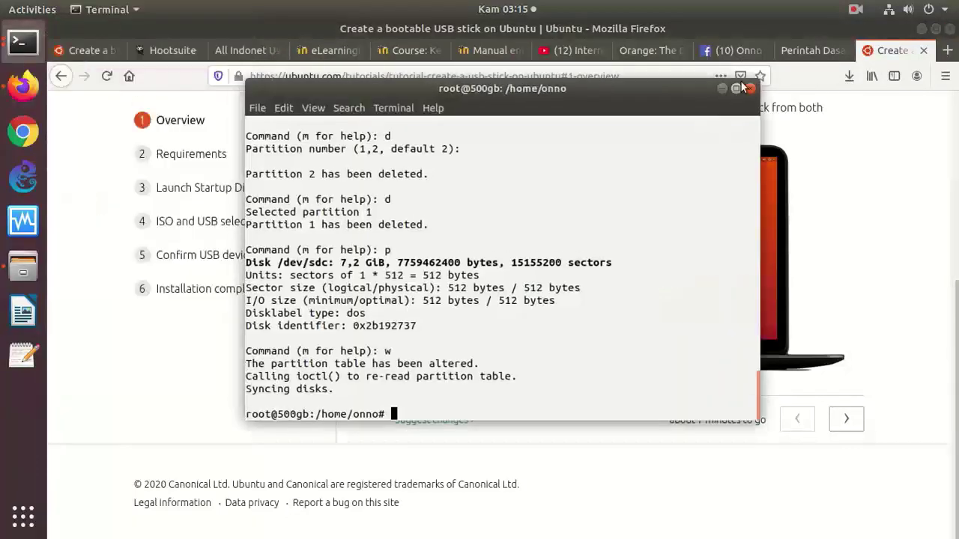
# - Maximize the root terminal and zoom its text in four times via View > Zoom In
pyautogui.click(735, 88)
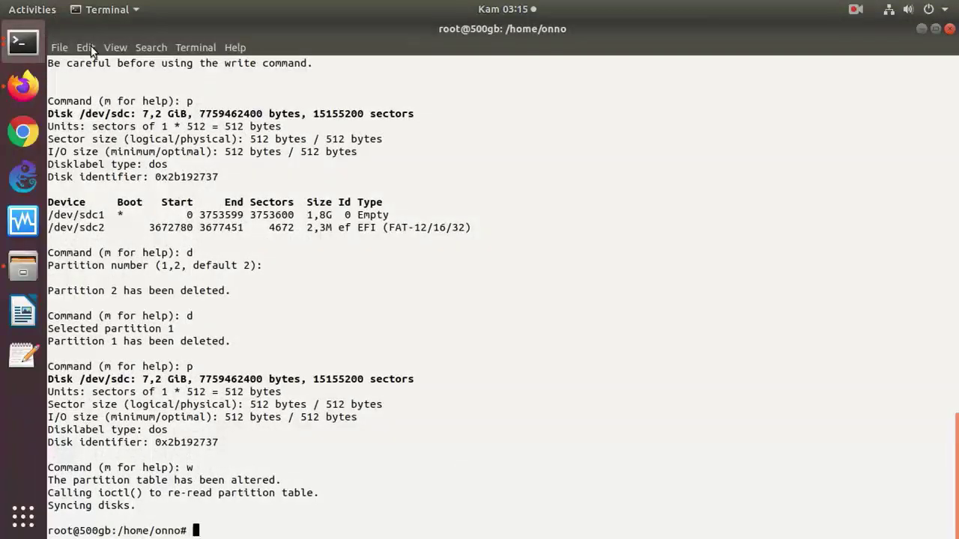
pyautogui.click(112, 50)
pyautogui.click(121, 99)
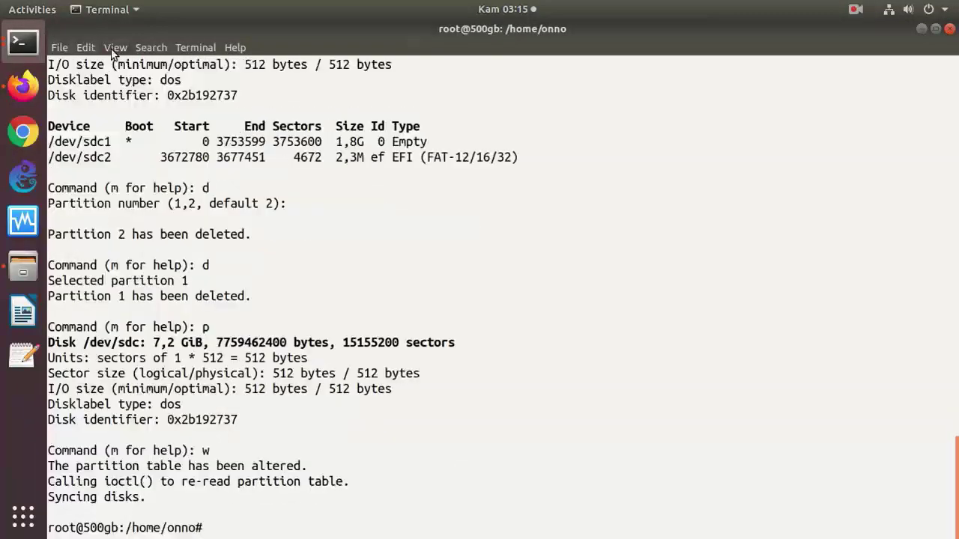
pyautogui.click(114, 48)
pyautogui.click(122, 100)
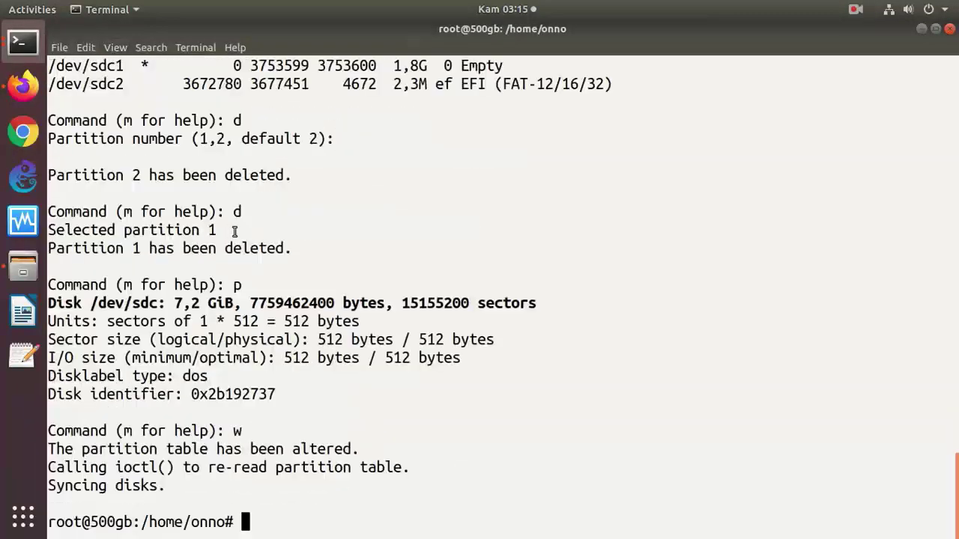
# - Clear the screen, change into /bin and list its commands with ls
pyautogui.write('clear')
pyautogui.press('Return')
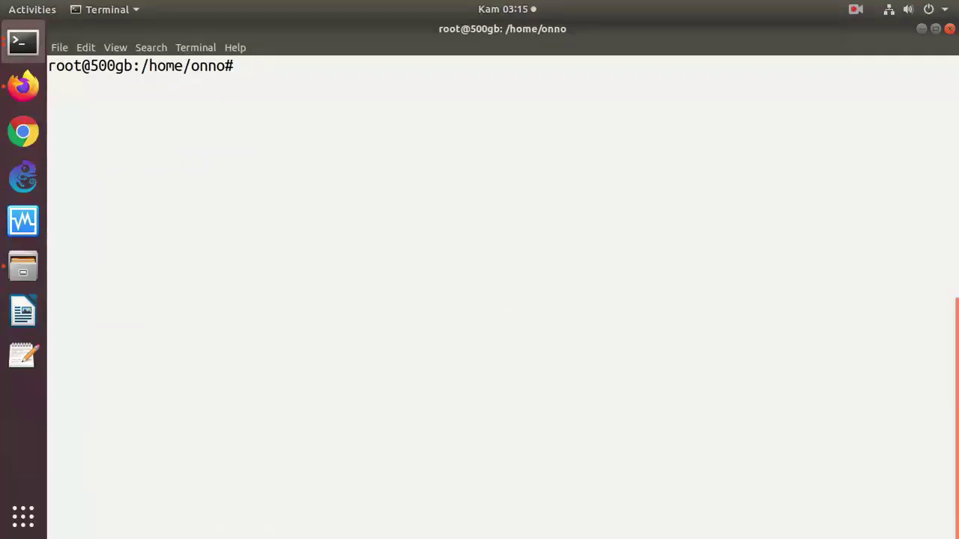
pyautogui.write('cd /bin')
pyautogui.press('Return')
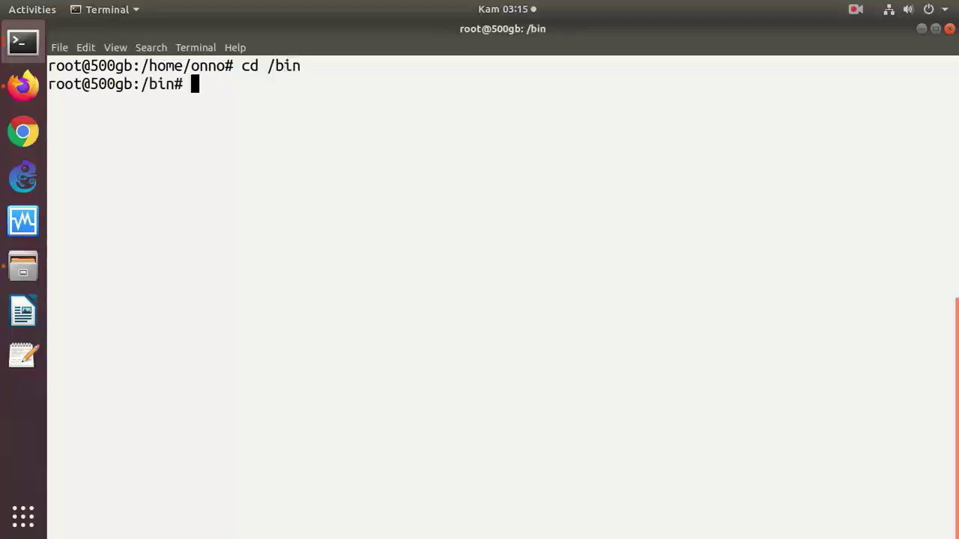
pyautogui.write('ls')
pyautogui.press('Return')
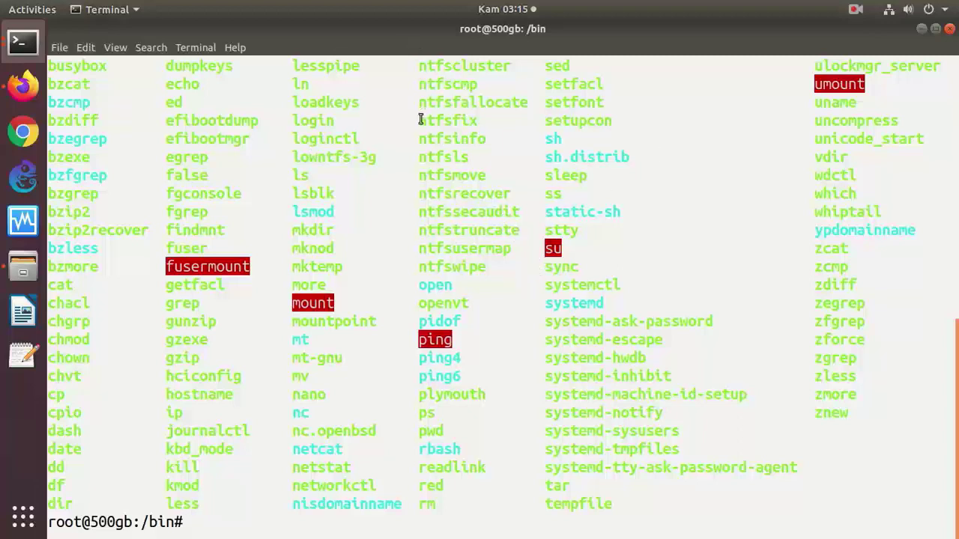
pyautogui.moveTo(421, 121); pyautogui.dragTo(455, 125)
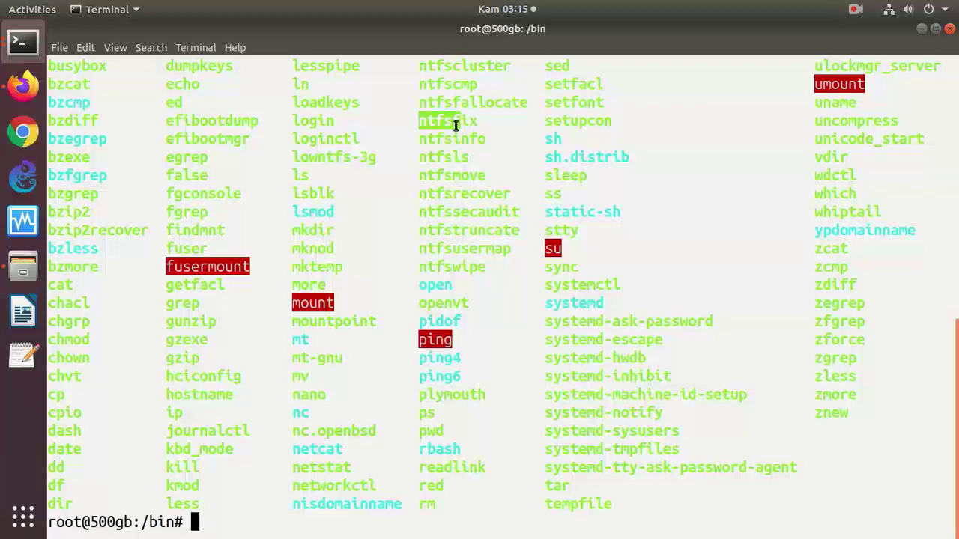
pyautogui.click(424, 183)
pyautogui.moveTo(423, 184); pyautogui.dragTo(485, 177)
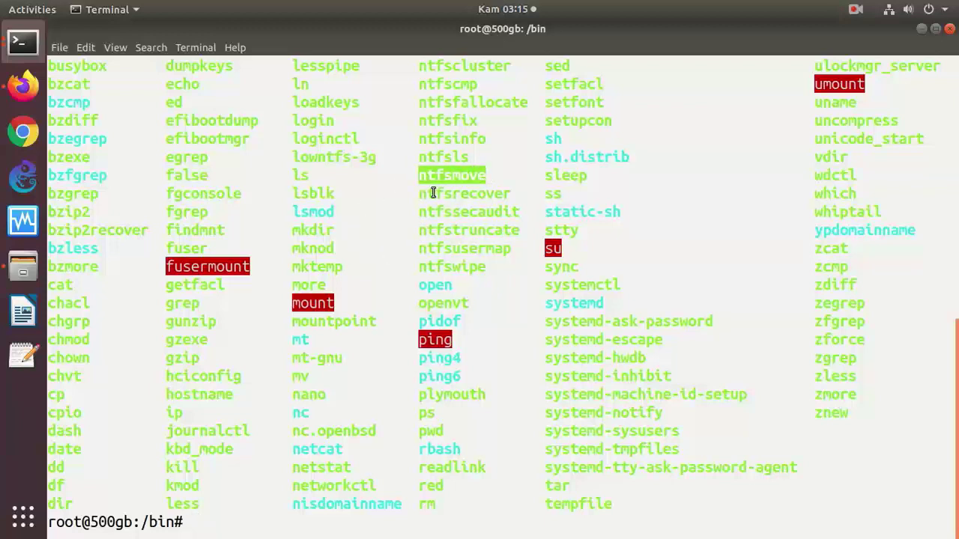
pyautogui.moveTo(416, 158); pyautogui.dragTo(466, 158)
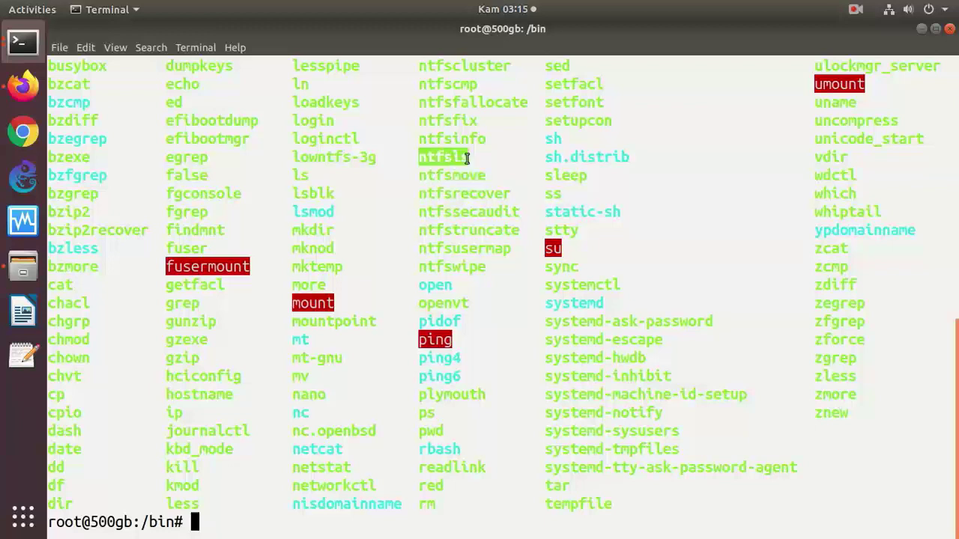
pyautogui.moveTo(422, 193); pyautogui.dragTo(514, 213)
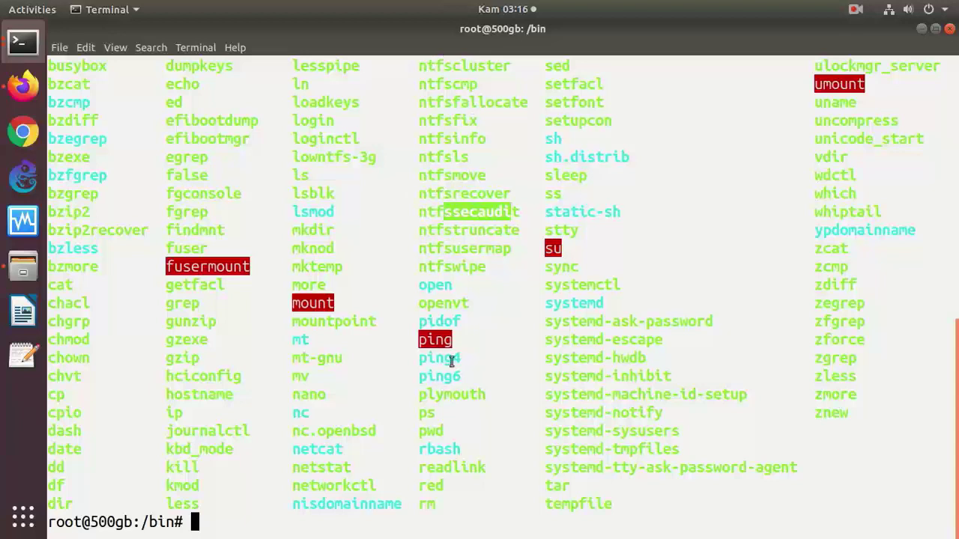
pyautogui.moveTo(461, 361); pyautogui.dragTo(411, 361)
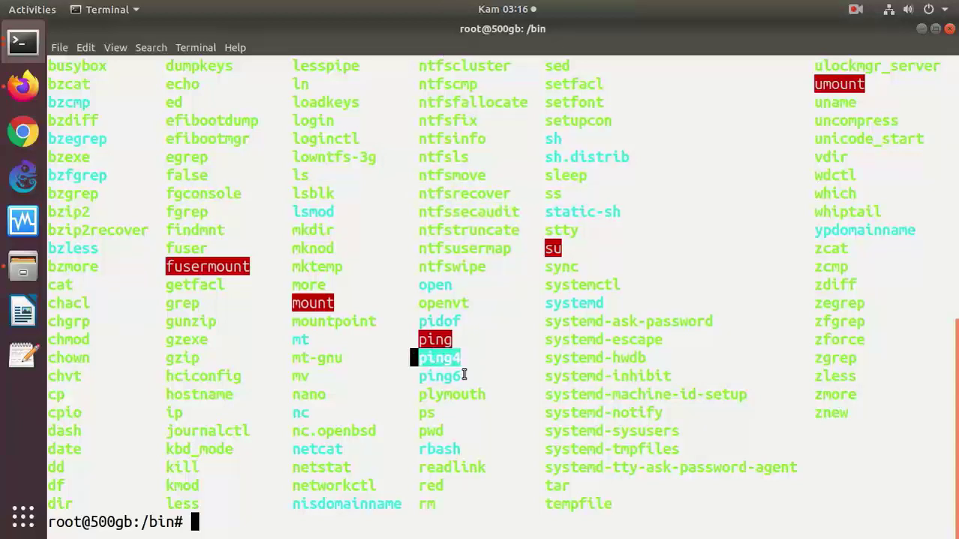
pyautogui.moveTo(464, 374); pyautogui.dragTo(418, 376)
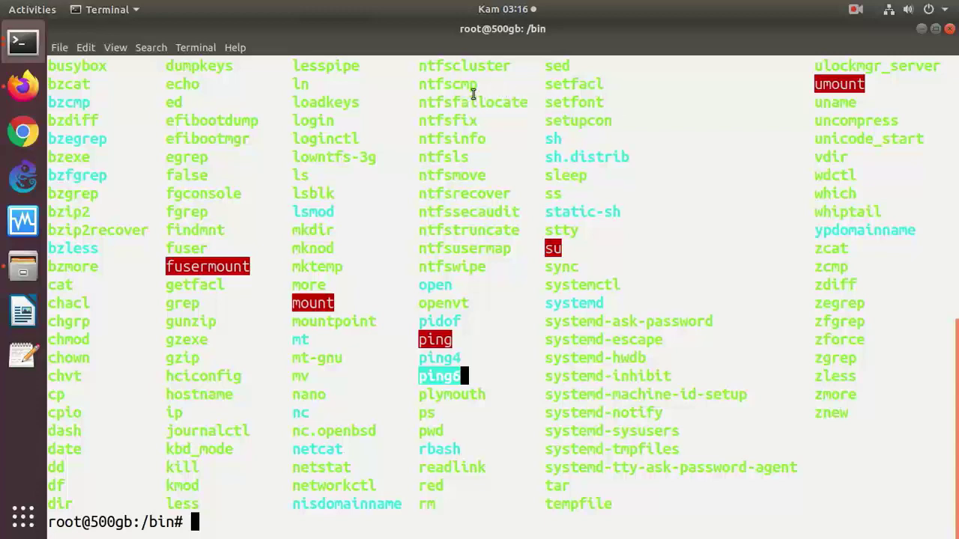
pyautogui.moveTo(477, 84); pyautogui.dragTo(410, 84)
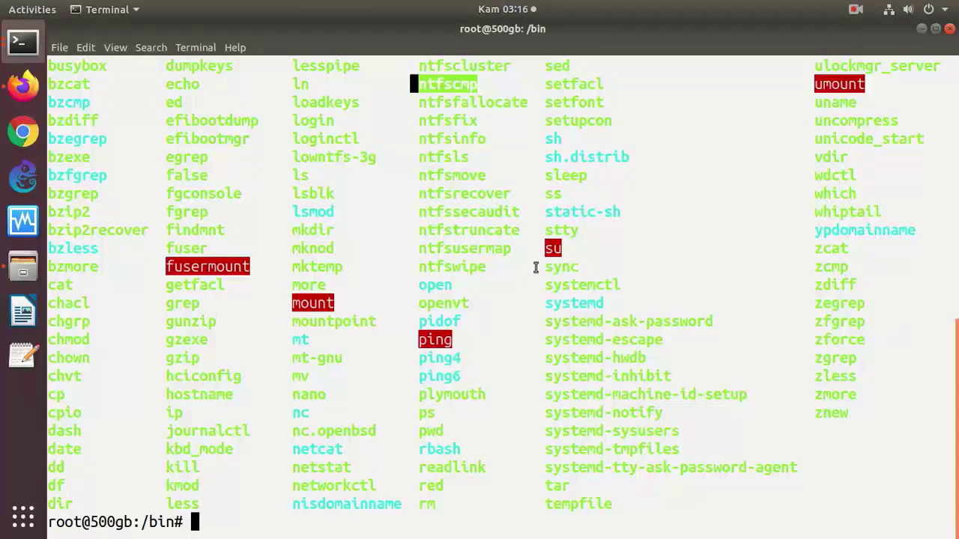
# - Show ntfscmp's usage with both 'ntfscmp --help' and 'ntfscmp -h', then run 'man ntfscmp'
pyautogui.write('ntfs')
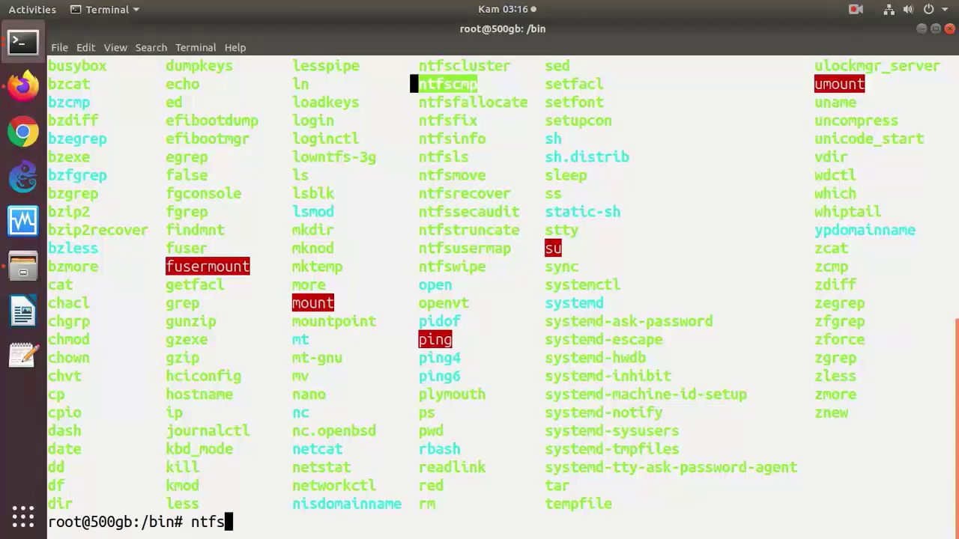
pyautogui.write('cmp')
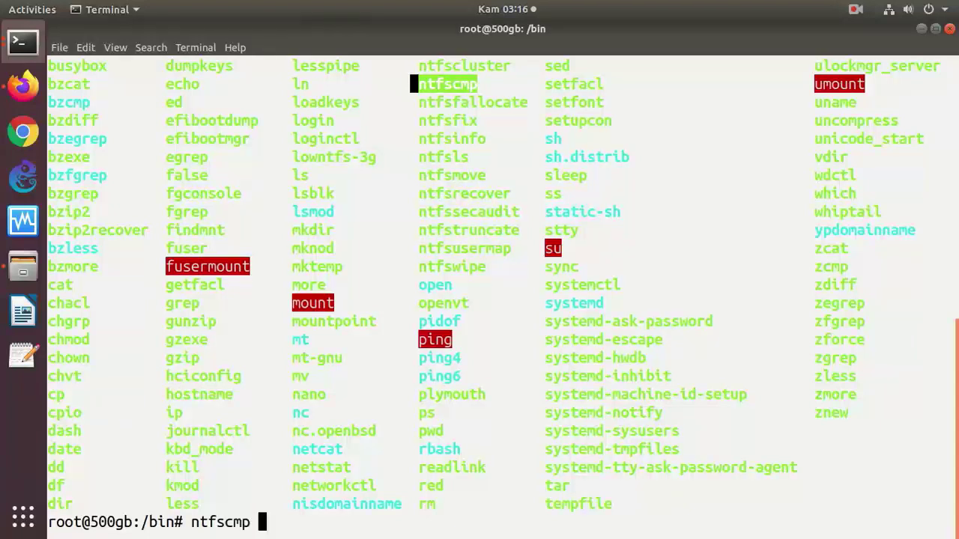
pyautogui.write(' --help')
pyautogui.press('Return')
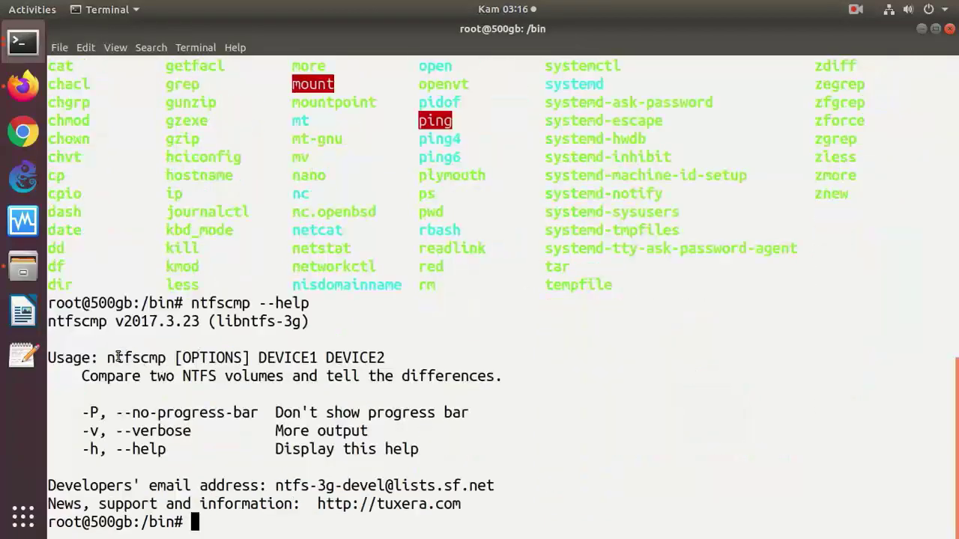
pyautogui.moveTo(116, 357); pyautogui.dragTo(384, 358)
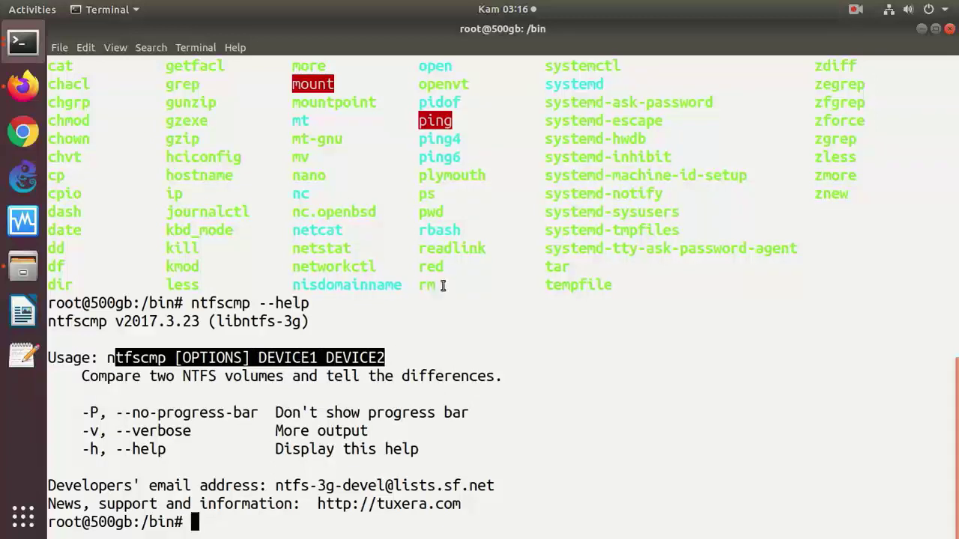
pyautogui.press('Up')
pyautogui.press('BackSpace')
pyautogui.press('BackSpace')
pyautogui.press('BackSpace')
pyautogui.press('BackSpace')
pyautogui.press('BackSpace')
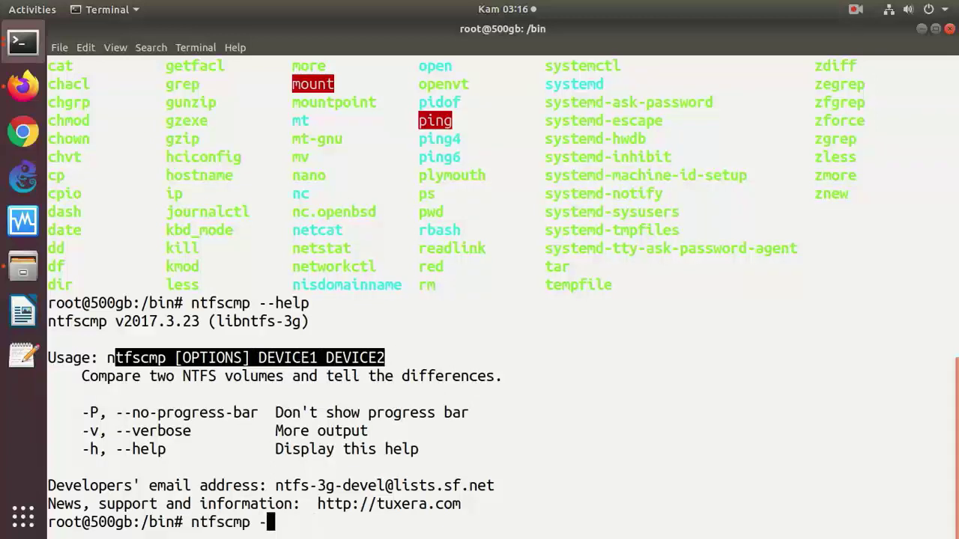
pyautogui.write('h')
pyautogui.press('Return')
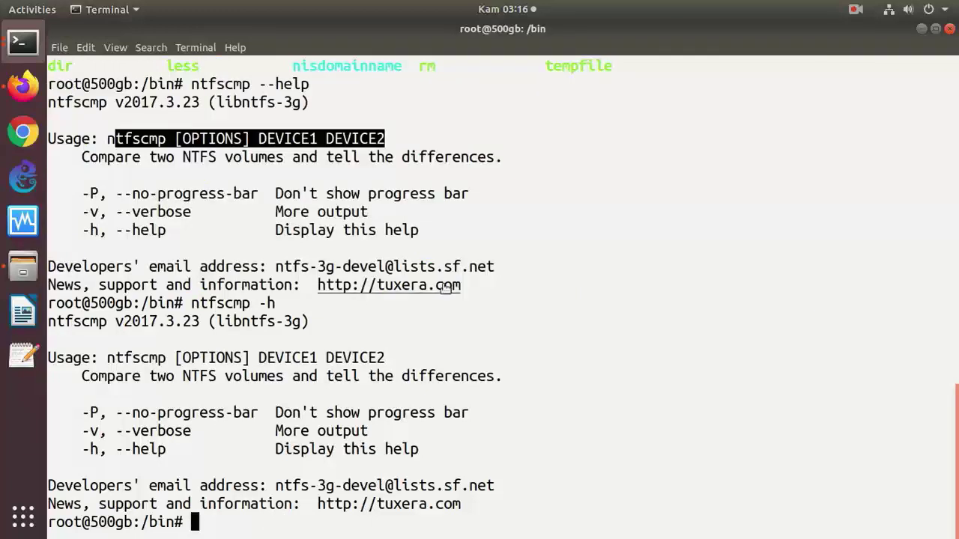
pyautogui.write('m')
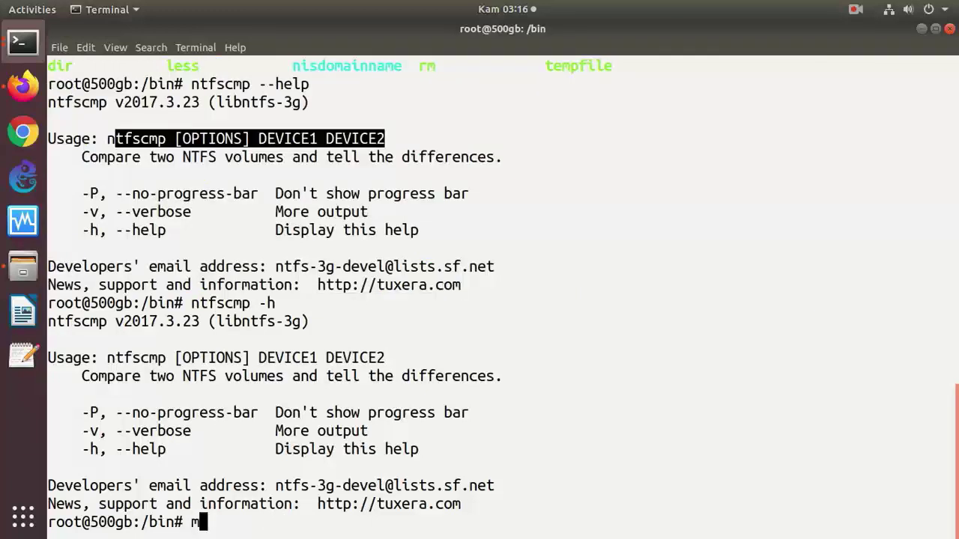
pyautogui.write('an ntfs')
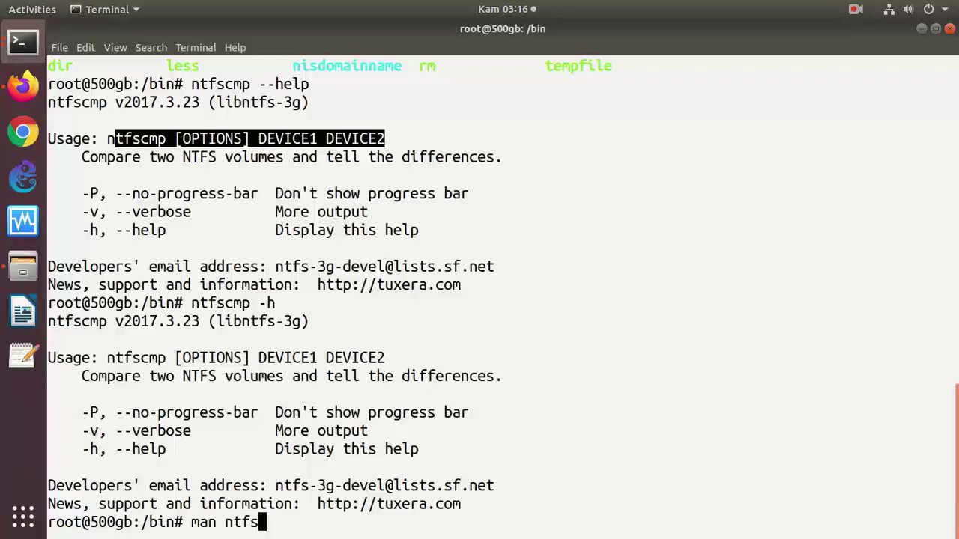
pyautogui.write('cmp')
pyautogui.press('Return')
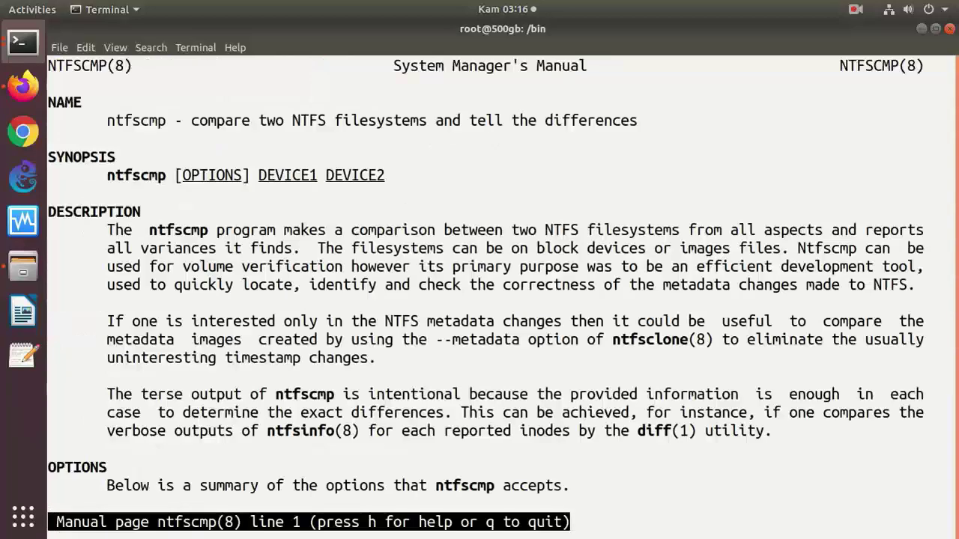
# - Copy the DESCRIPTION paragraph from the ntfscmp manual page and bring Firefox to the front
pyautogui.press('space')
pyautogui.press('space')
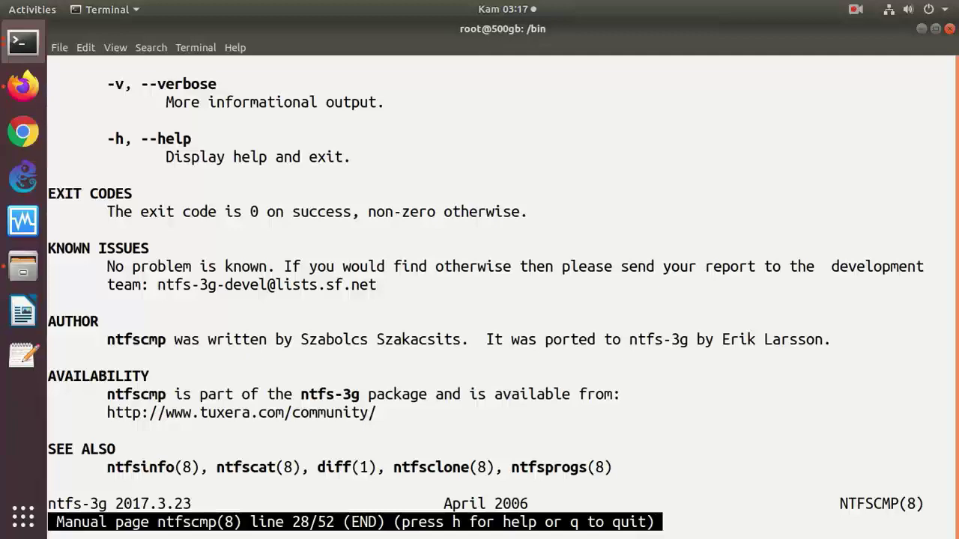
pyautogui.press('Up')
pyautogui.press('Up')
pyautogui.press('Up')
pyautogui.press('Up')
pyautogui.press('Up')
pyautogui.press('Up')
pyautogui.press('Up')
pyautogui.press('Up')
pyautogui.press('Up')
pyautogui.press('Up')
pyautogui.press('Up')
pyautogui.press('Up')
pyautogui.press('Up')
pyautogui.press('Up')
pyautogui.press('Up')
pyautogui.press('Up')
pyautogui.press('Up')
pyautogui.press('Up')
pyautogui.press('Up')
pyautogui.press('Up')
pyautogui.press('Up')
pyautogui.press('Up')
pyautogui.press('Up')
pyautogui.press('Up')
pyautogui.press('Up')
pyautogui.press('Up')
pyautogui.press('Up')
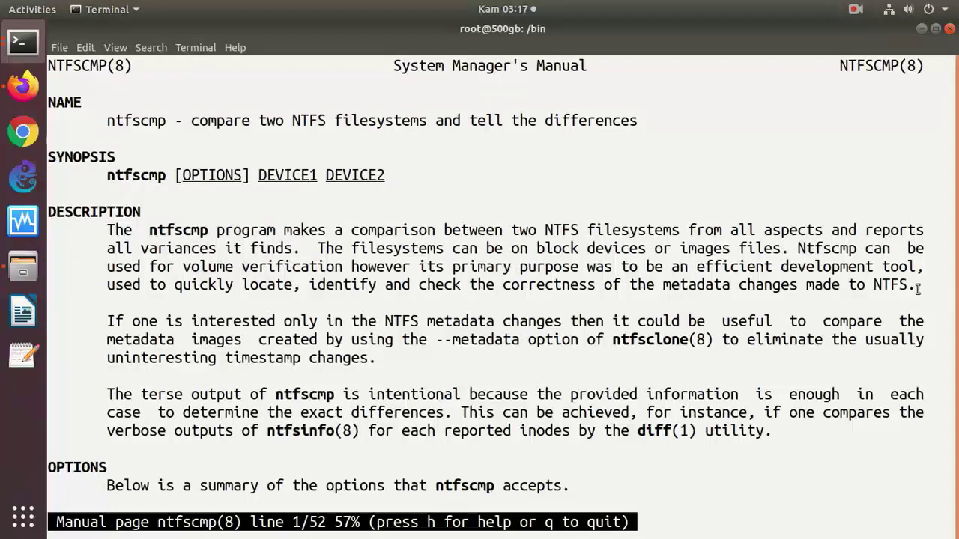
pyautogui.moveTo(919, 289); pyautogui.dragTo(52, 225)
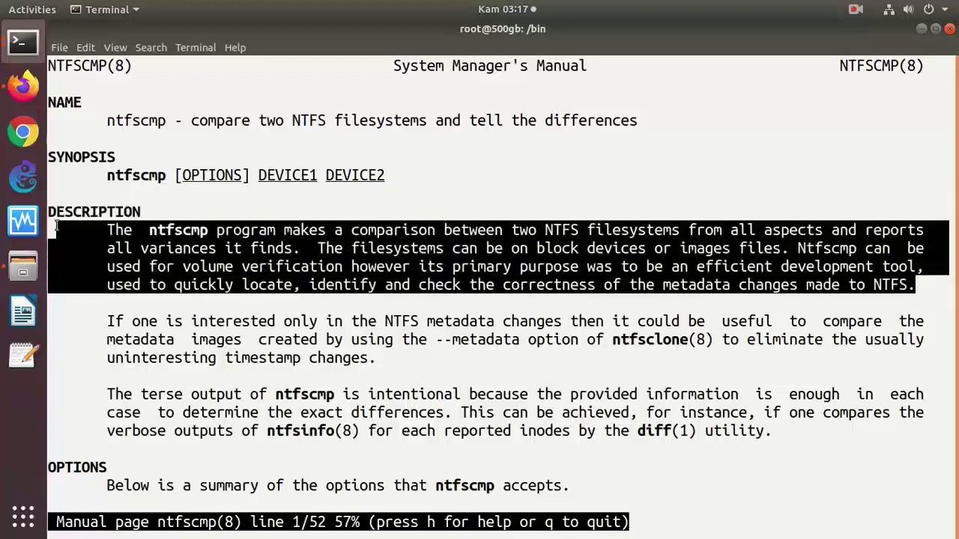
pyautogui.rightClick(217, 247)
pyautogui.click(219, 250)
pyautogui.click(23, 86)
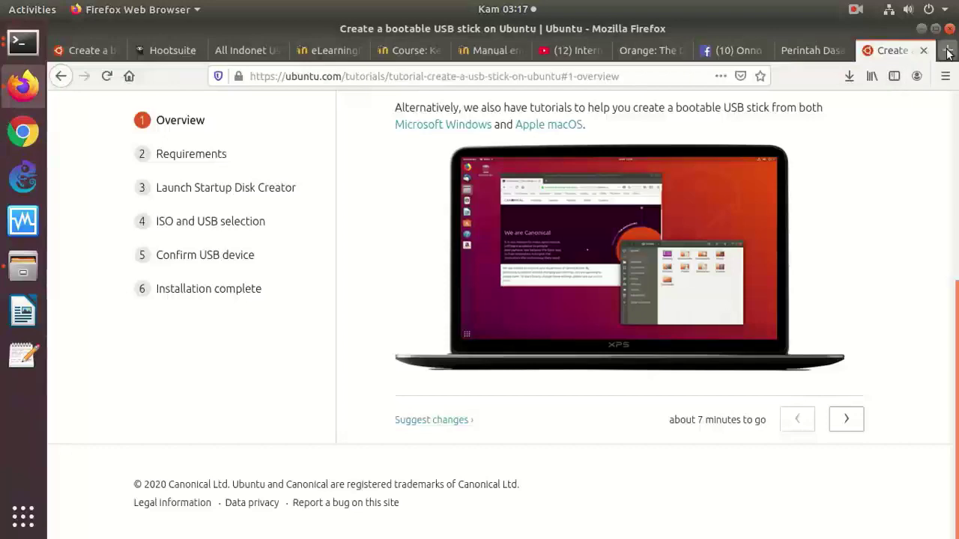
# - Paste the ntfscmp description into Google Translate for Indonesian, then return to the /bin terminal
pyautogui.click(947, 50)
pyautogui.click(487, 74)
pyautogui.write('trans')
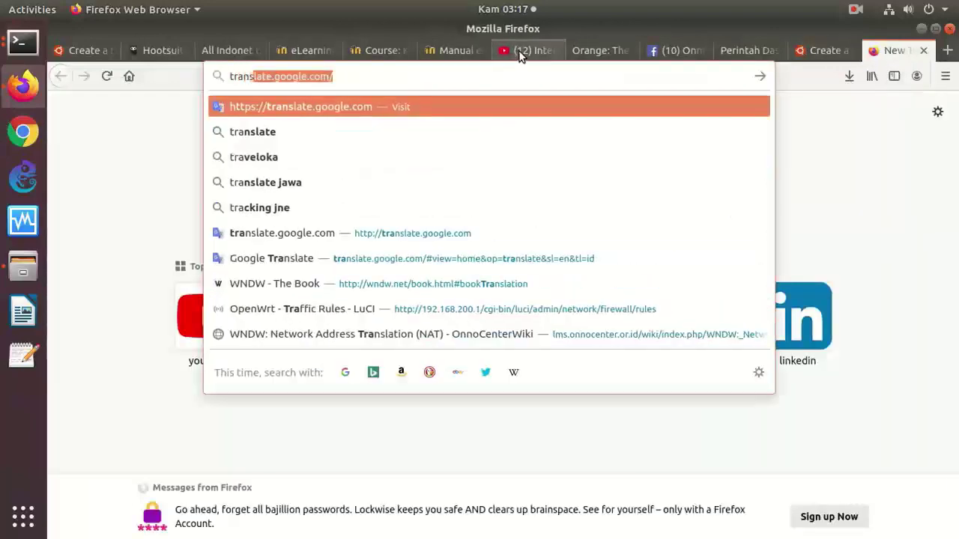
pyautogui.press('Return')
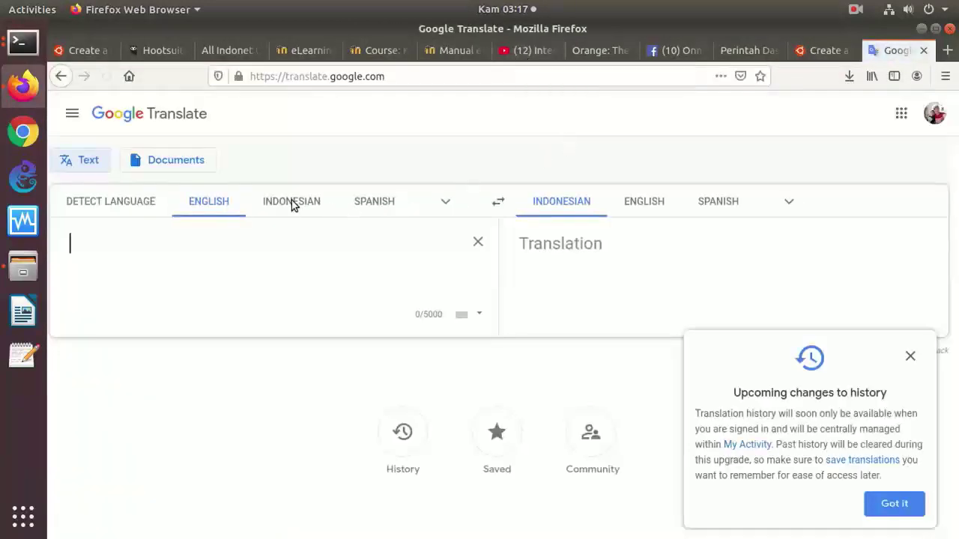
pyautogui.rightClick(246, 250)
pyautogui.click(282, 309)
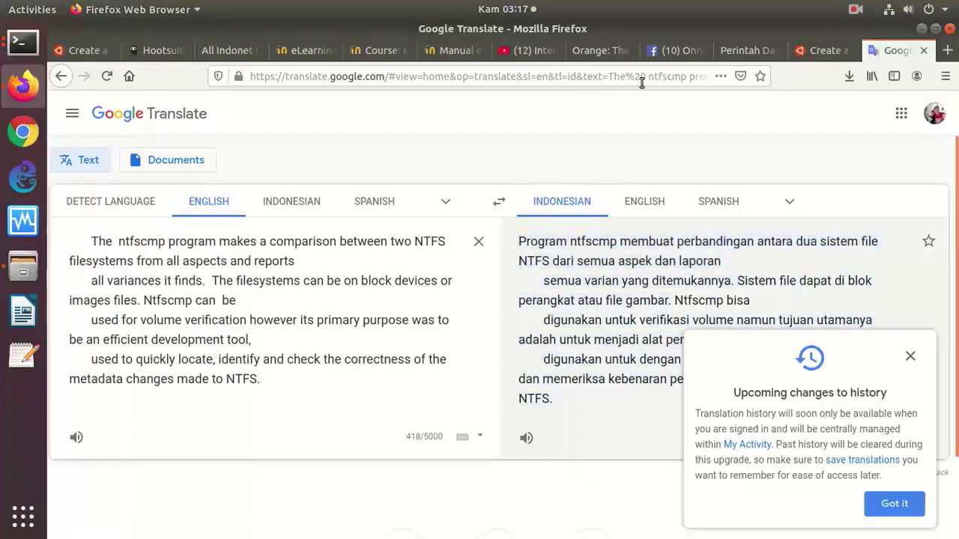
pyautogui.click(12, 50)
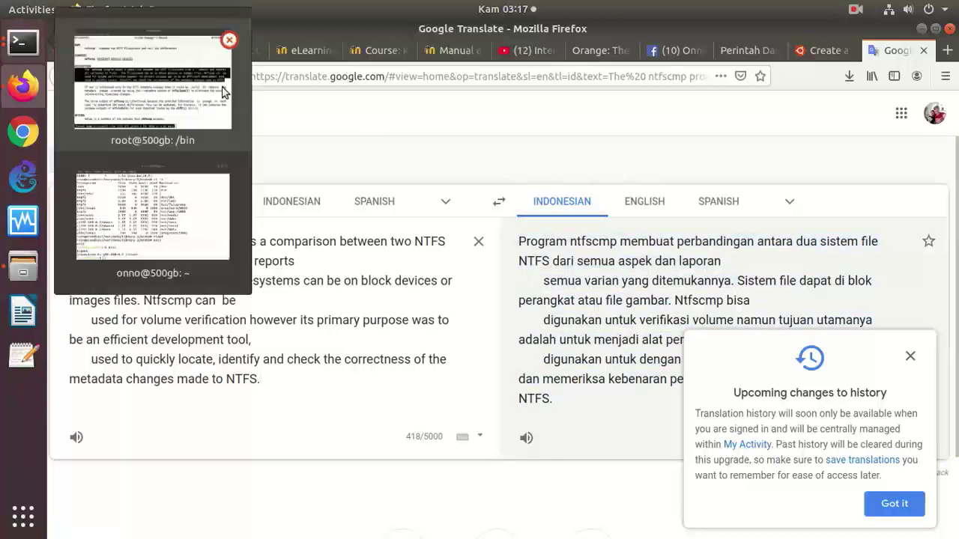
pyautogui.click(225, 91)
# - Quit the manual, clear the screen and list /bin again
pyautogui.write('qclear')
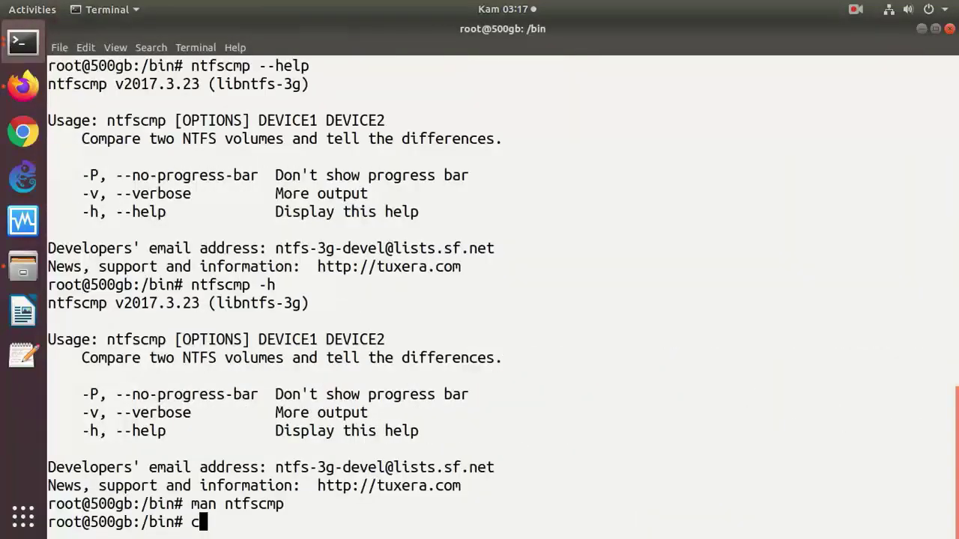
pyautogui.press('Return')
pyautogui.write('ls')
pyautogui.press('Return')
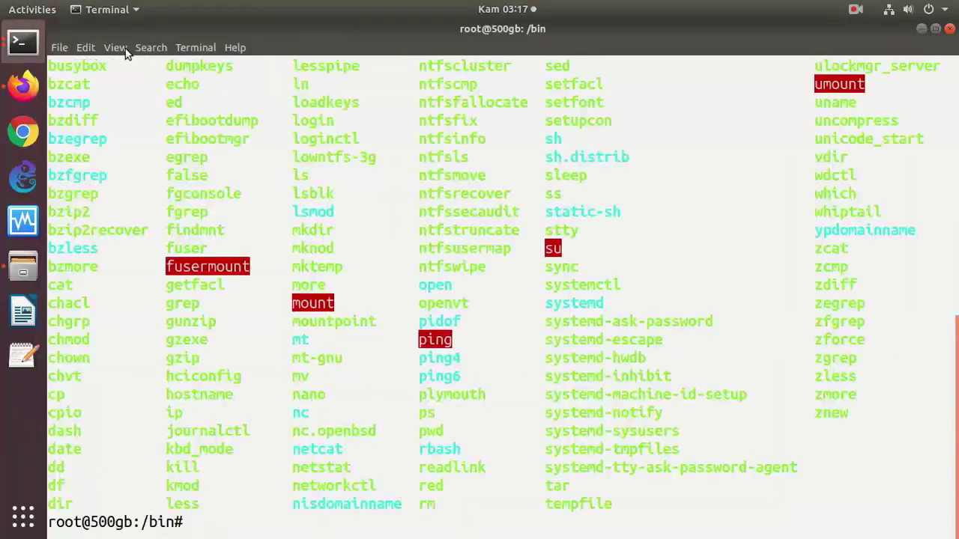
# - Try 'echo -h', which just prints -h, then show bzip2's help with 'bzip2 -h'
pyautogui.moveTo(165, 85); pyautogui.dragTo(192, 85)
pyautogui.write('ecgh')
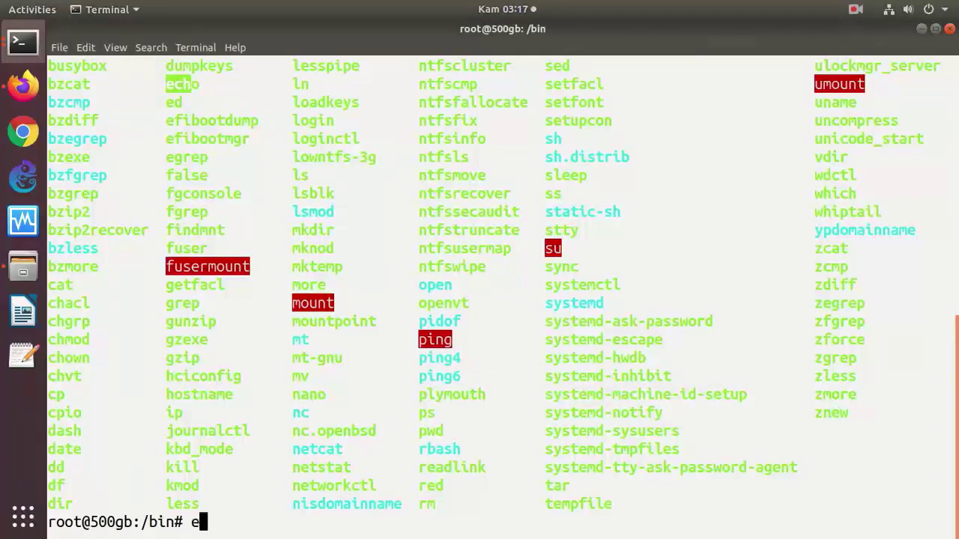
pyautogui.press('BackSpace')
pyautogui.press('BackSpace')
pyautogui.write('ho -h')
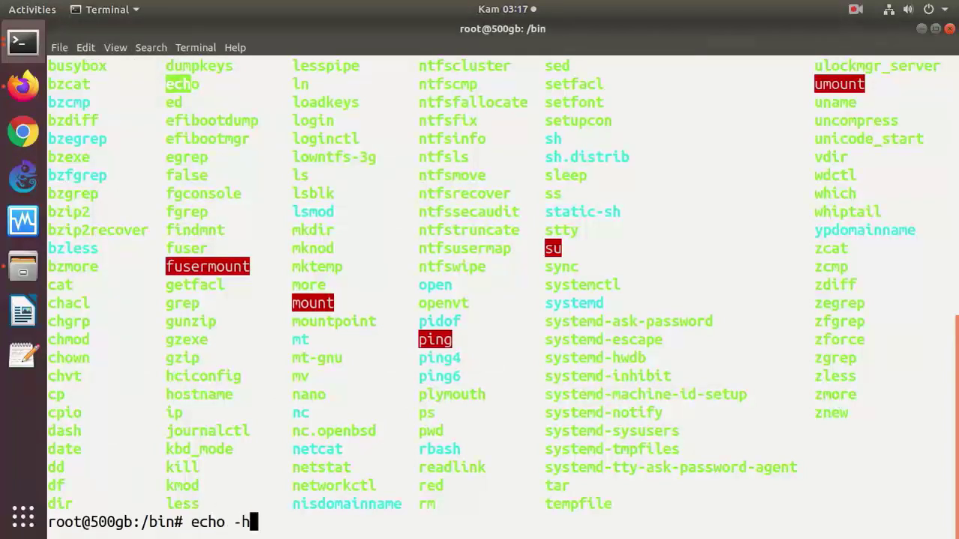
pyautogui.press('Return')
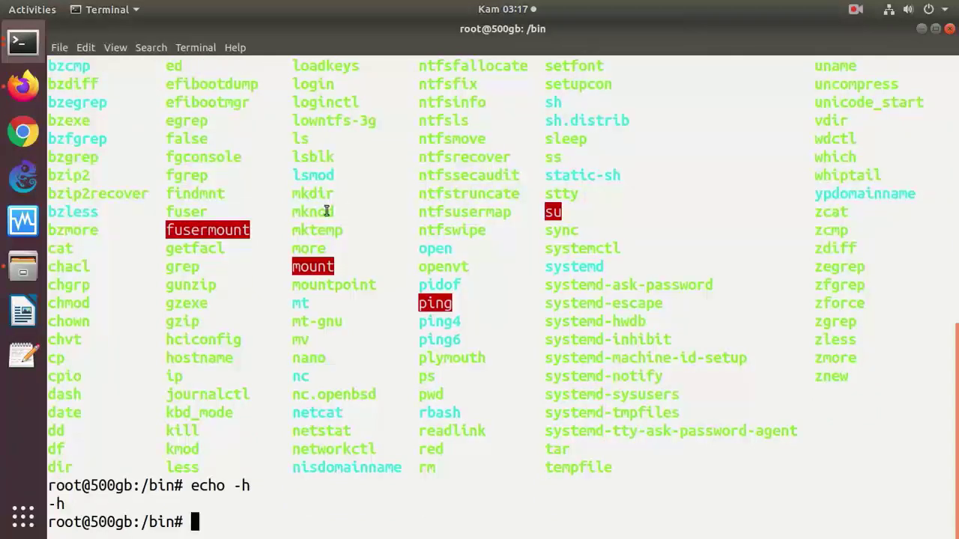
pyautogui.write('z')
pyautogui.press('BackSpace')
pyautogui.write('bzip2')
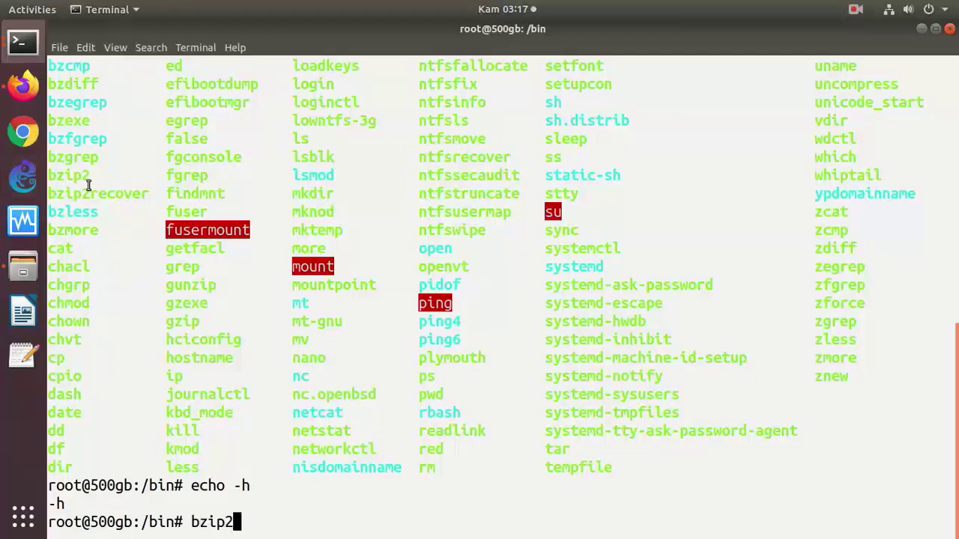
pyautogui.write(' -h')
pyautogui.press('Return')
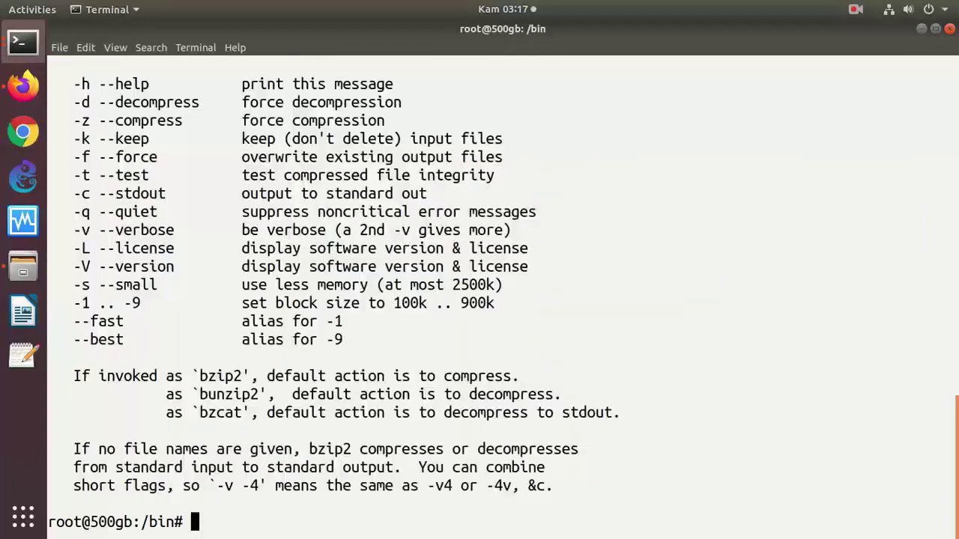
pyautogui.write('bzip2 -')
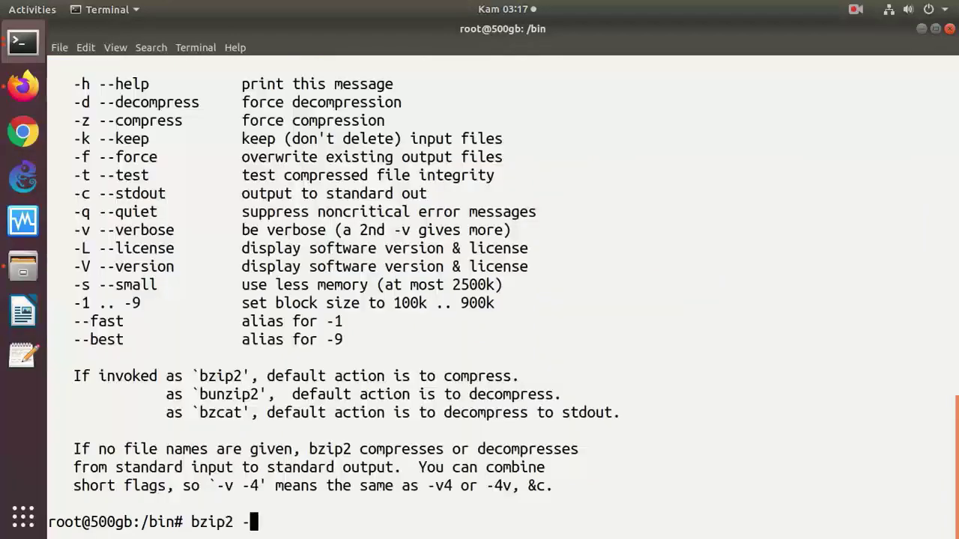
pyautogui.write('-h')
# - Discard the half-typed command and page through the bzip2 manual with 'man bzip2'
pyautogui.hotkey('ctrl', 'u')
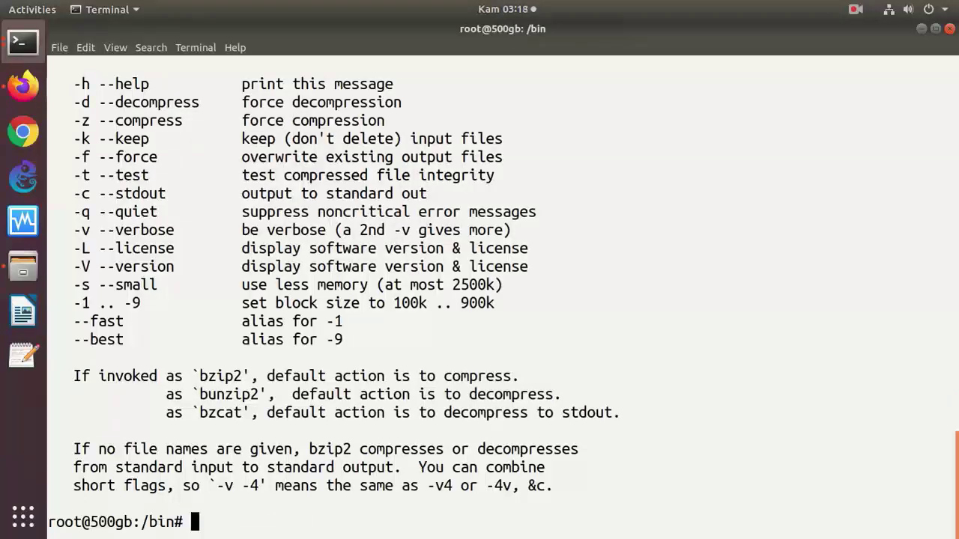
pyautogui.write('man bz')
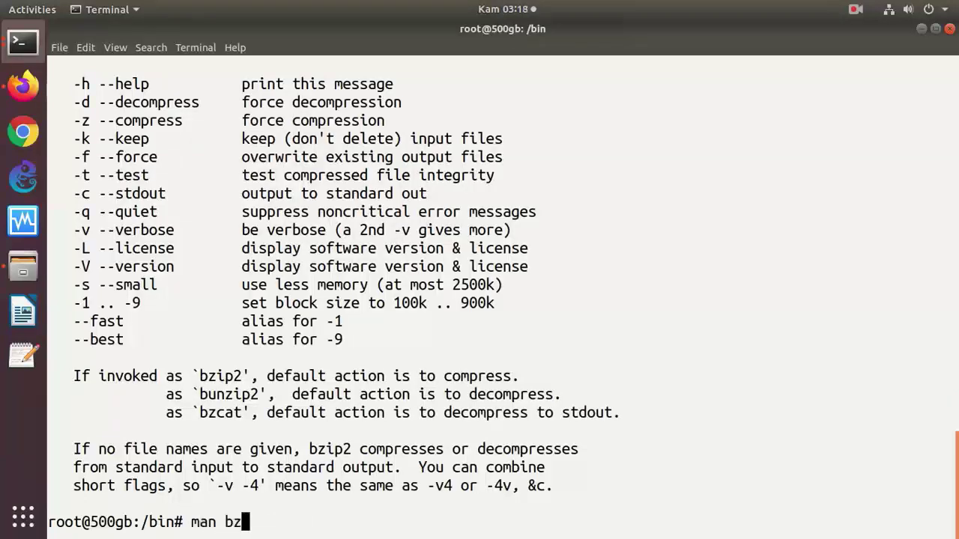
pyautogui.write('ip2')
pyautogui.press('Return')
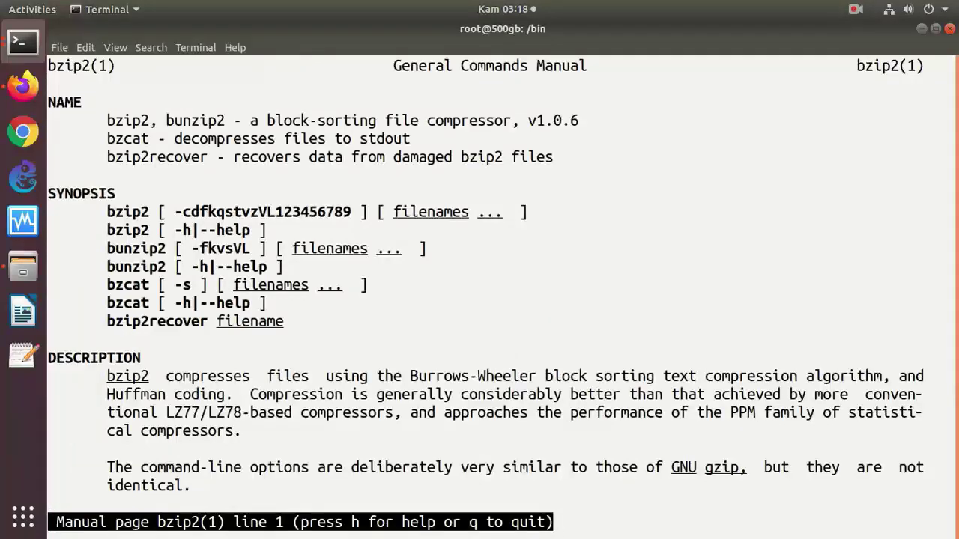
pyautogui.press('space')
pyautogui.press('space')
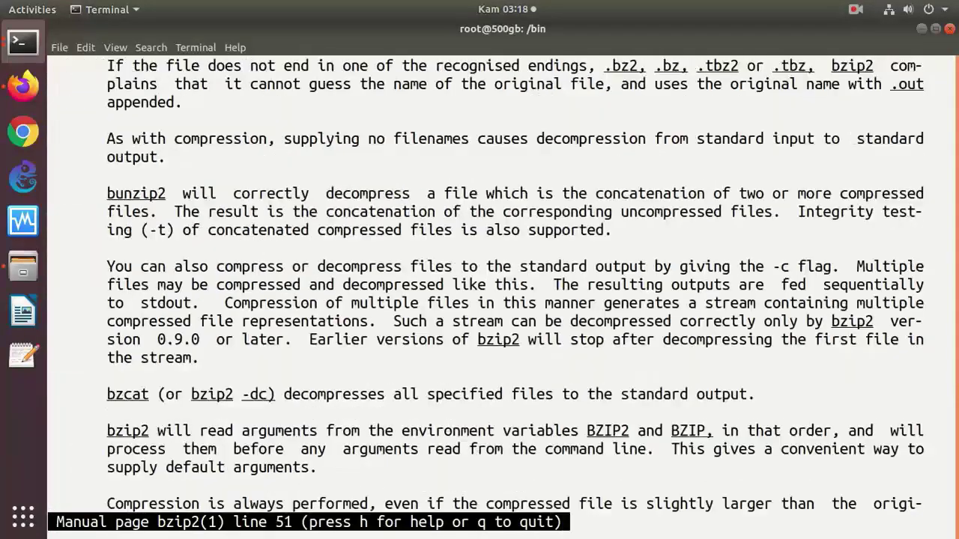
pyautogui.press('space')
pyautogui.press('space')
pyautogui.press('q')
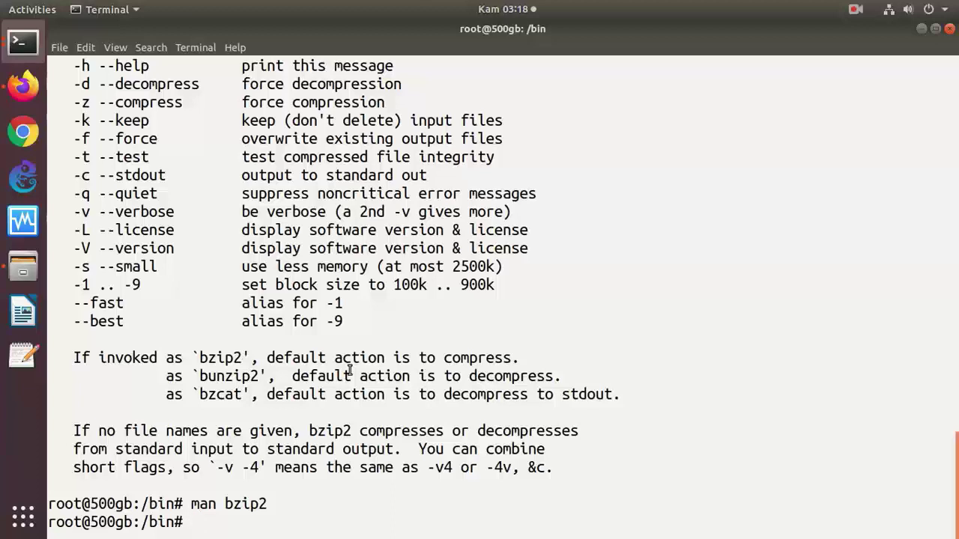
# - Clear the screen, relist /bin, move up to / with 'cd ..' and type 'cd sbin'
pyautogui.write('cke')
pyautogui.press('BackSpace')
pyautogui.write('ke')
pyautogui.press('BackSpace')
pyautogui.press('BackSpace')
pyautogui.write('lear')
pyautogui.press('Return')
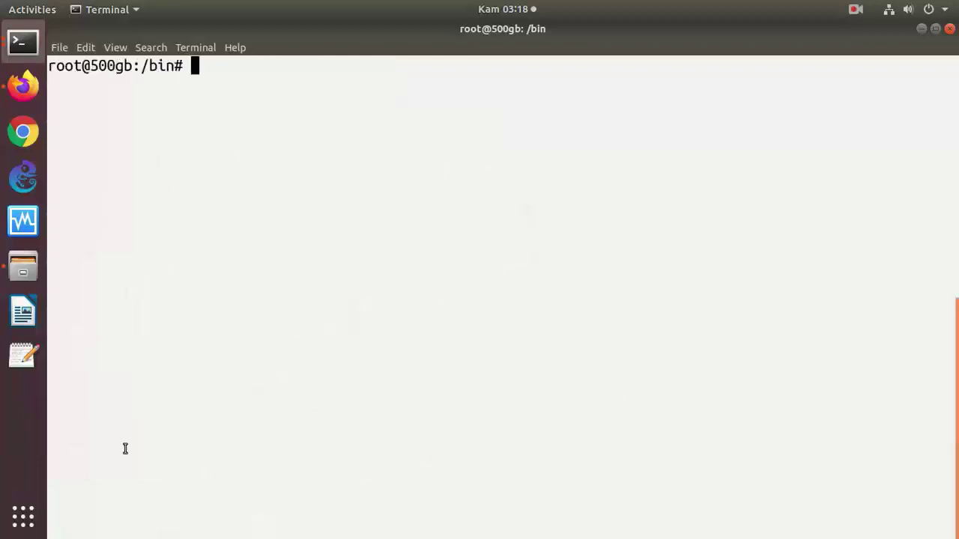
pyautogui.write('ls')
pyautogui.press('Return')
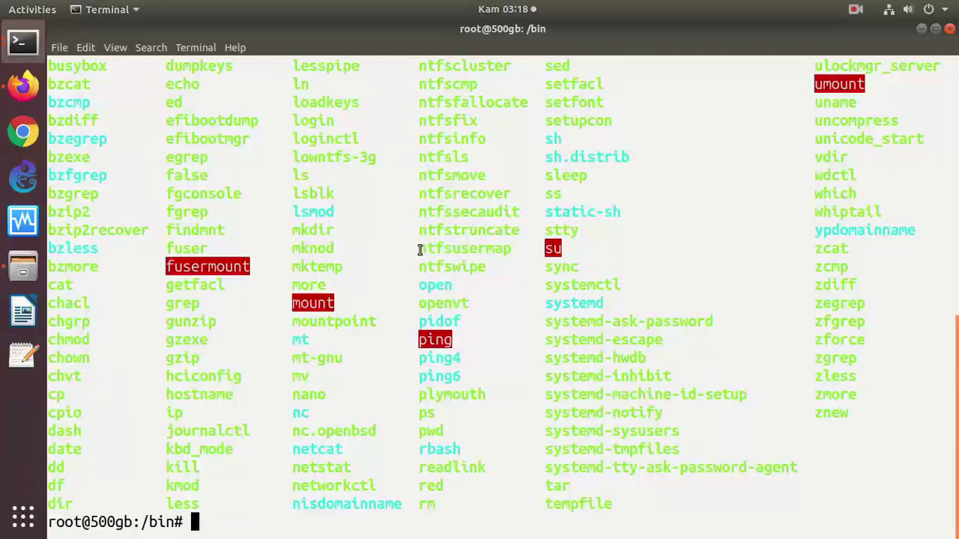
pyautogui.write('cd ..')
pyautogui.press('Return')
pyautogui.write('cd sbin')
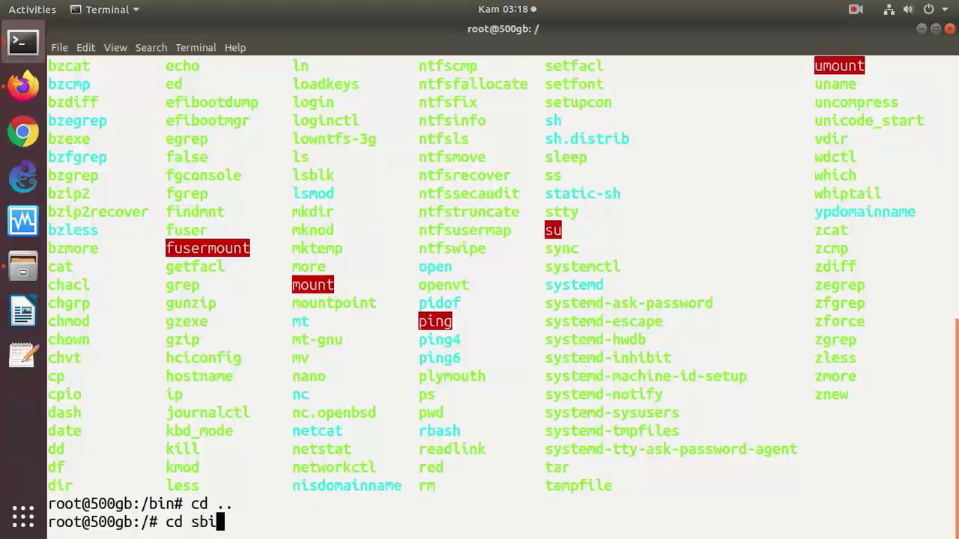
pyautogui.press('Return')
pyautogui.write('ls')
pyautogui.press('Return')
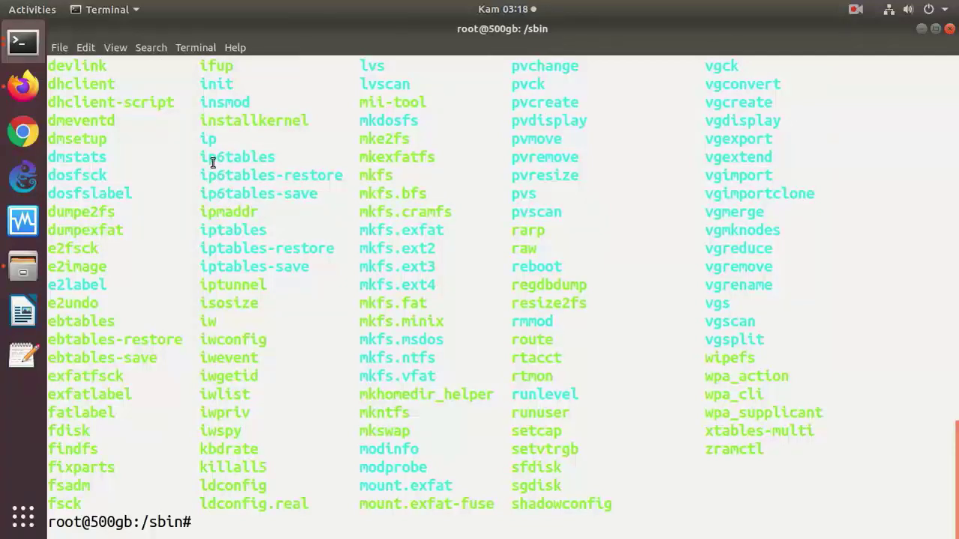
pyautogui.moveTo(200, 157); pyautogui.dragTo(283, 157)
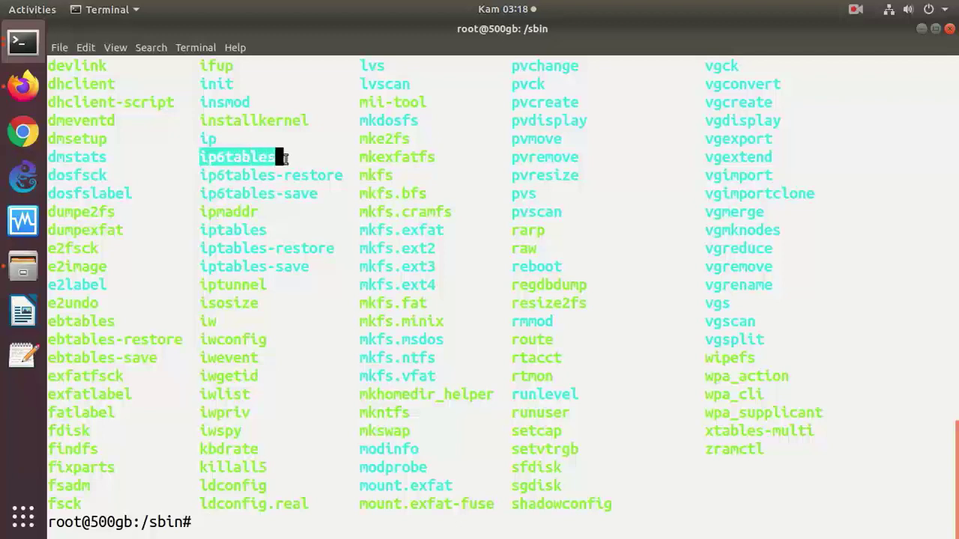
pyautogui.moveTo(201, 233); pyautogui.dragTo(267, 232)
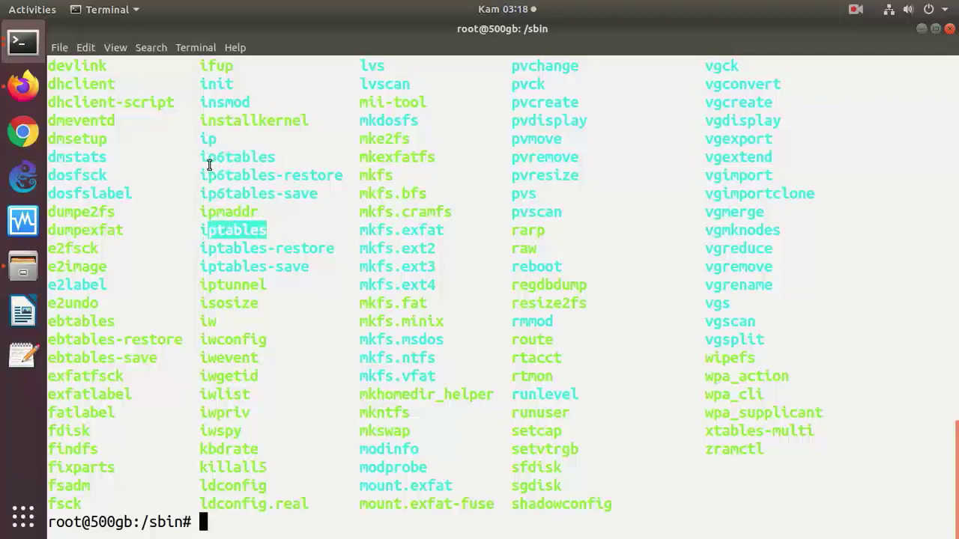
pyautogui.moveTo(207, 159); pyautogui.dragTo(276, 160)
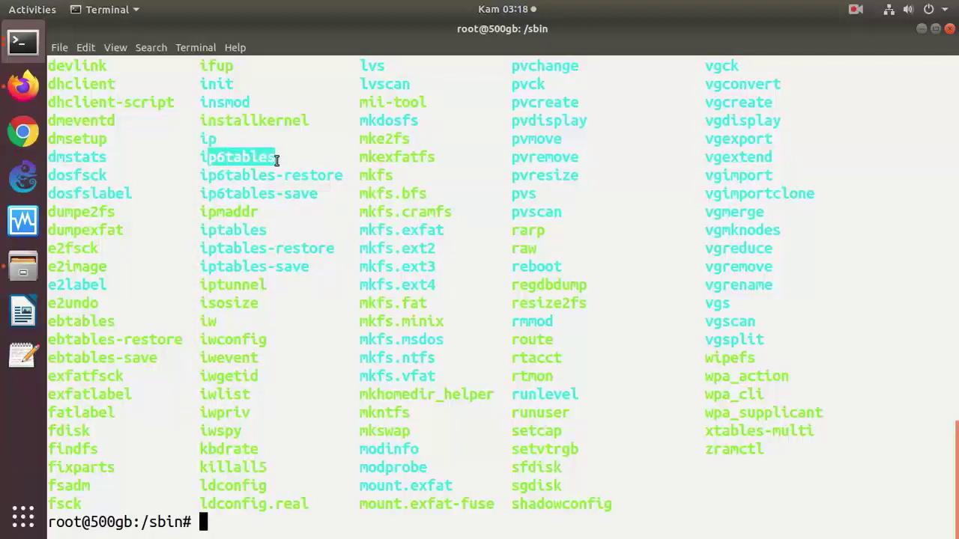
pyautogui.moveTo(200, 142); pyautogui.dragTo(215, 143)
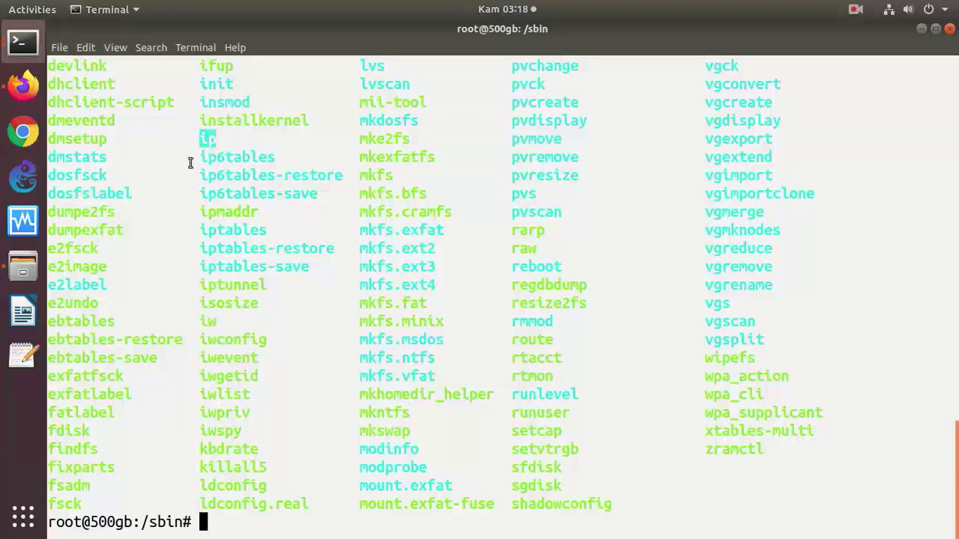
pyautogui.moveTo(55, 177); pyautogui.dragTo(109, 176)
pyautogui.moveTo(57, 196); pyautogui.dragTo(132, 195)
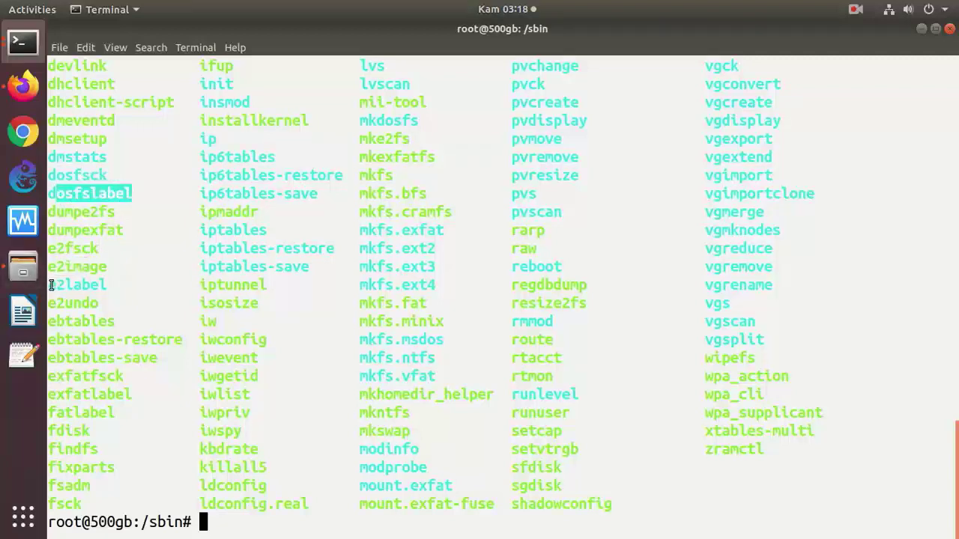
pyautogui.moveTo(51, 284); pyautogui.dragTo(108, 284)
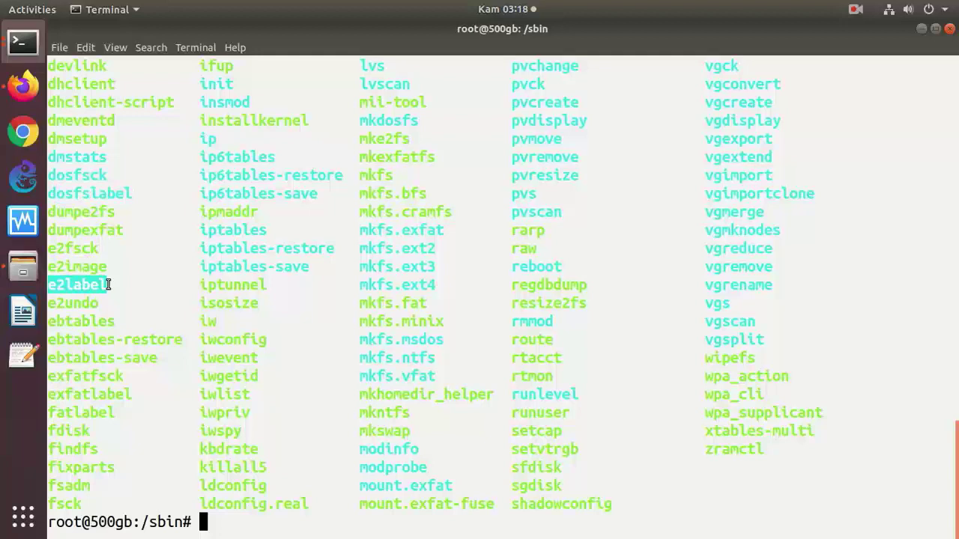
pyautogui.moveTo(66, 248); pyautogui.dragTo(102, 248)
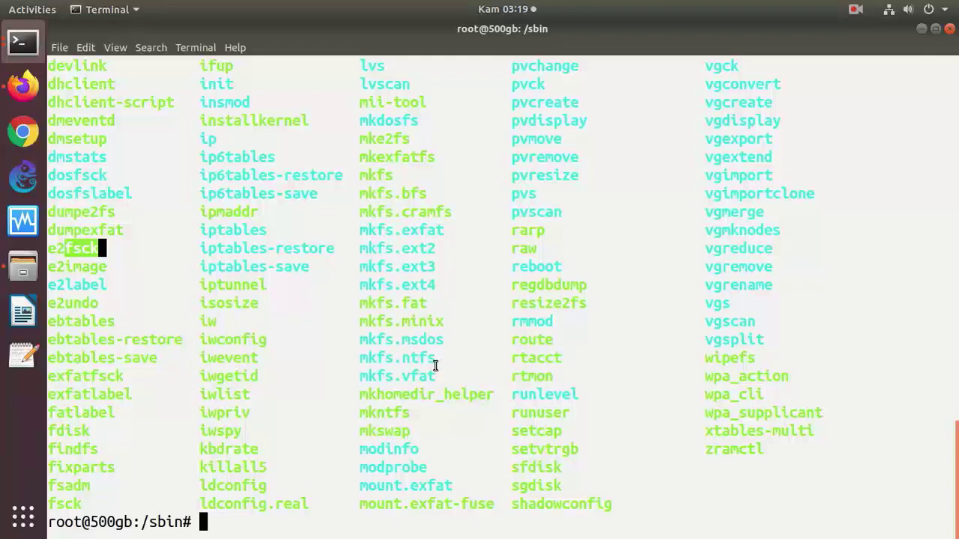
pyautogui.moveTo(439, 357); pyautogui.dragTo(364, 360)
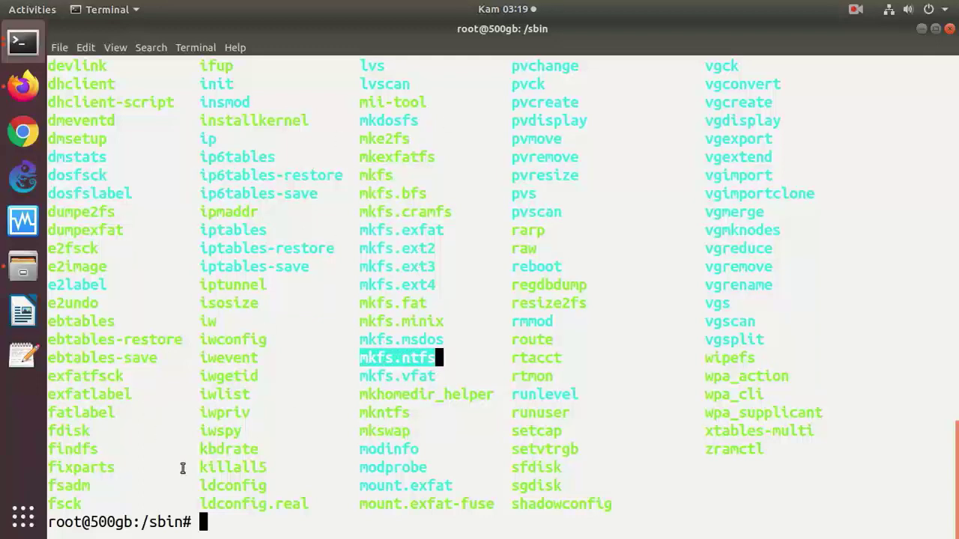
pyautogui.moveTo(184, 519); pyautogui.dragTo(152, 522)
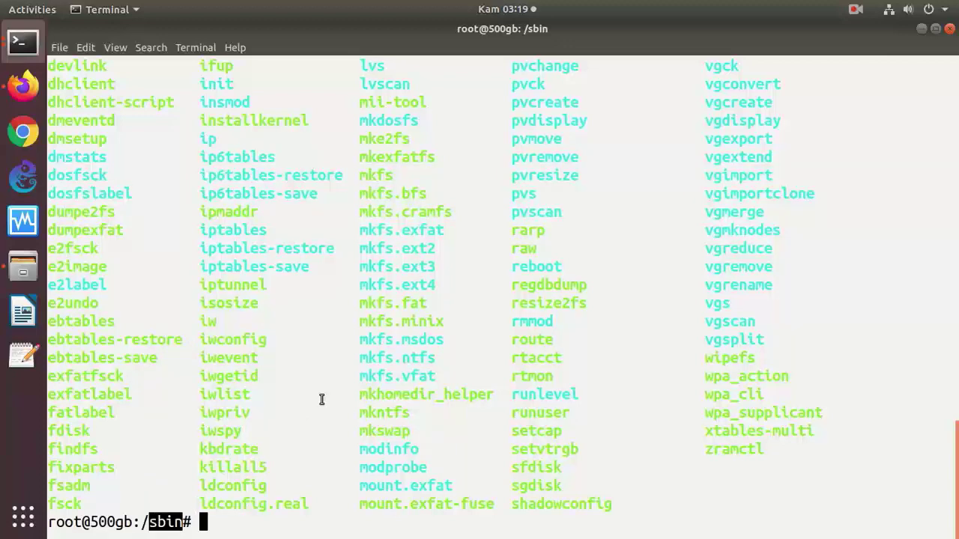
# - Change into /usr/bin and list its commands
pyautogui.write('cd /usr/bin')
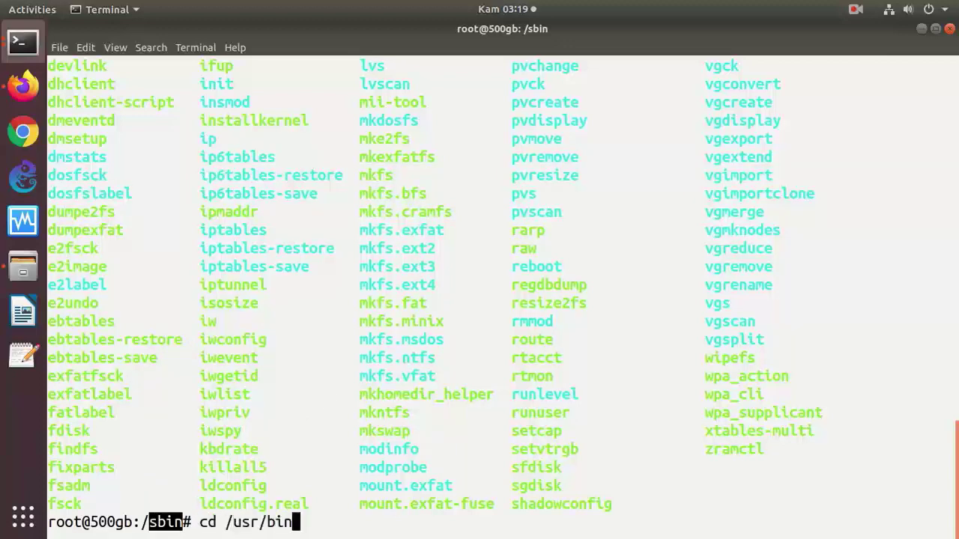
pyautogui.press('Return')
pyautogui.write('ls')
pyautogui.press('Return')
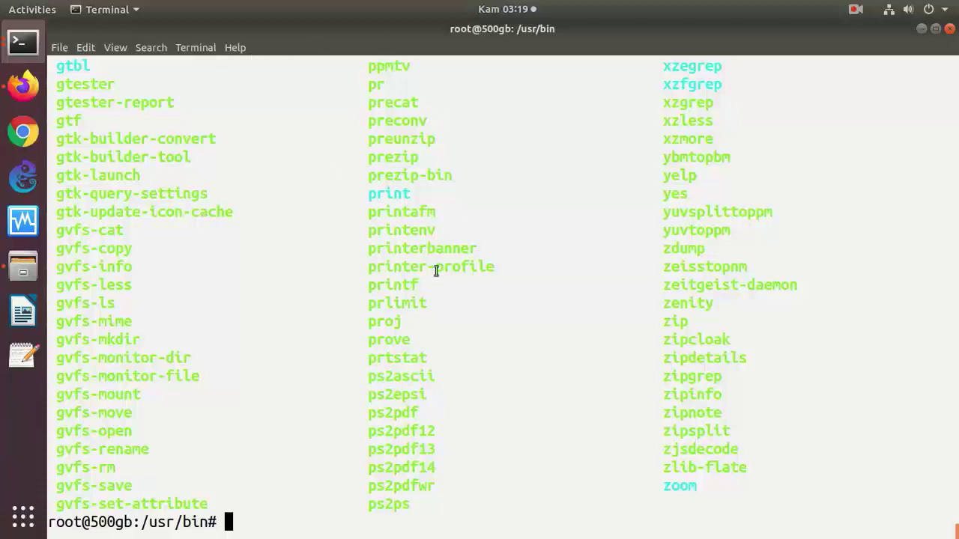
# - Go up to /usr, change into /usr/sbin, and list its administrative commands
pyautogui.write('cd ..')
pyautogui.press('Return')
pyautogui.write('cd/')
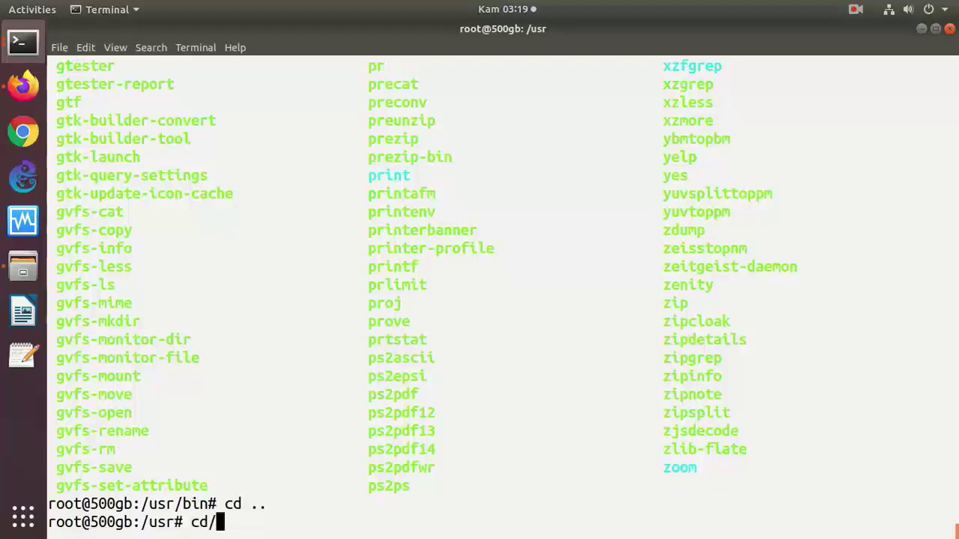
pyautogui.press('BackSpace')
pyautogui.write('/usr/sbin/')
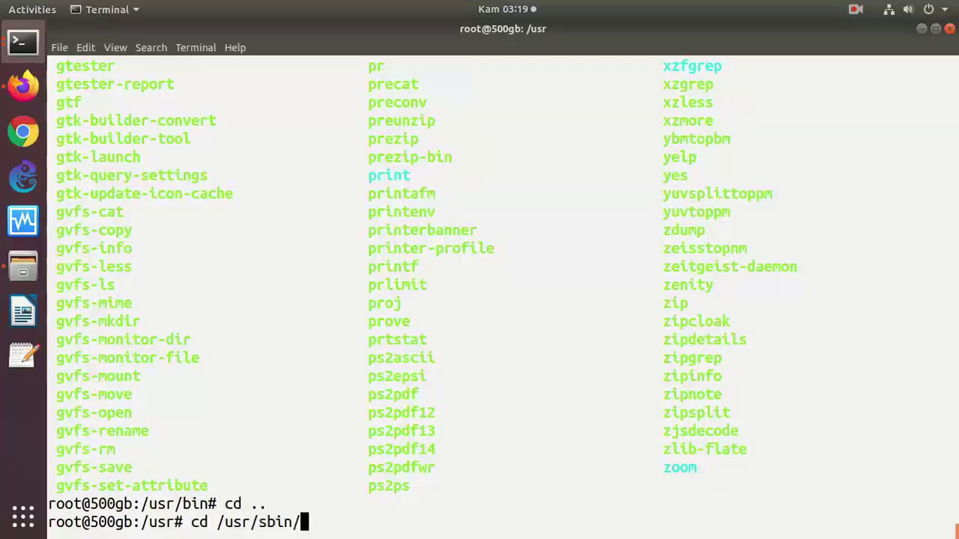
pyautogui.press('Return')
pyautogui.write('ls')
pyautogui.press('Return')
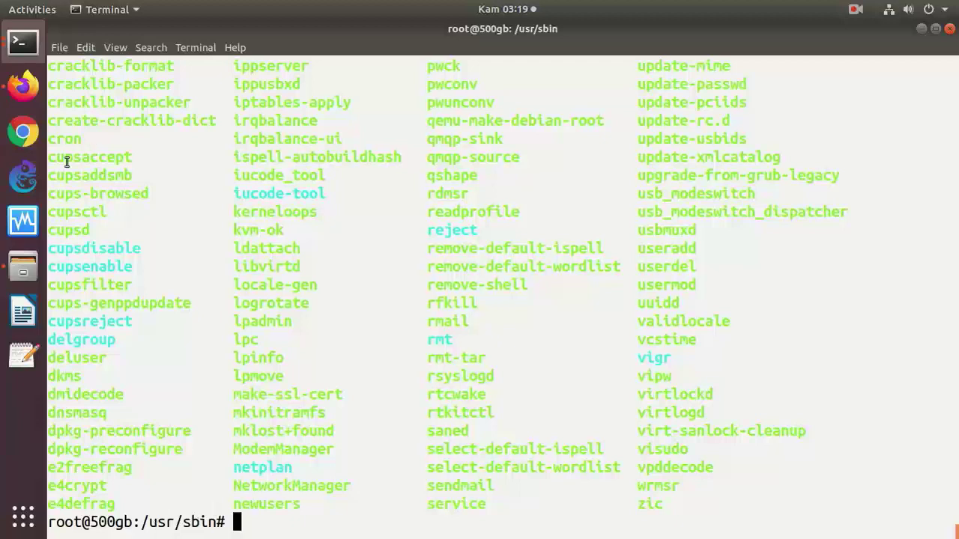
# - In a new Text Editor note, write 'perintah -h', 'perintah --help' and 'man perh' on separate lines
pyautogui.click(23, 365)
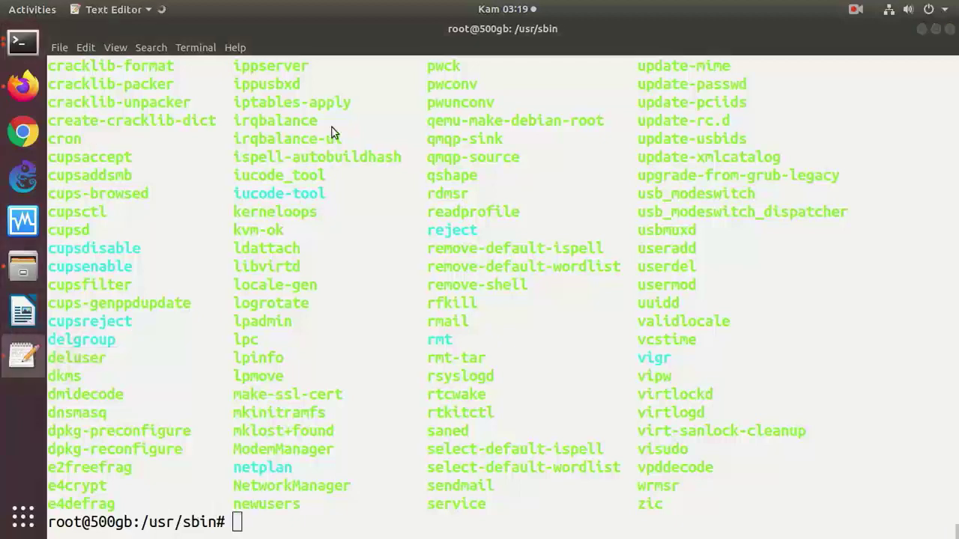
pyautogui.press('Return')
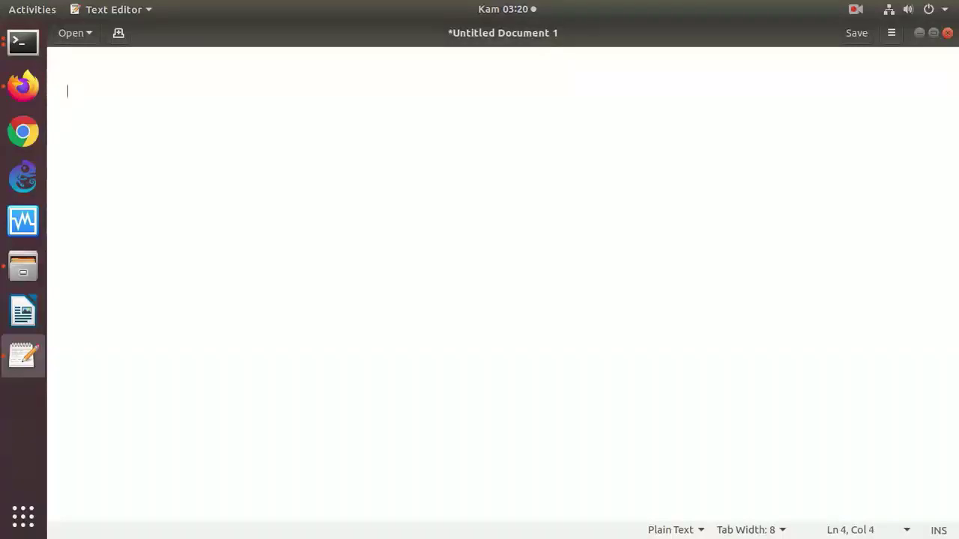
pyautogui.write('perintah -h')
pyautogui.press('Return')
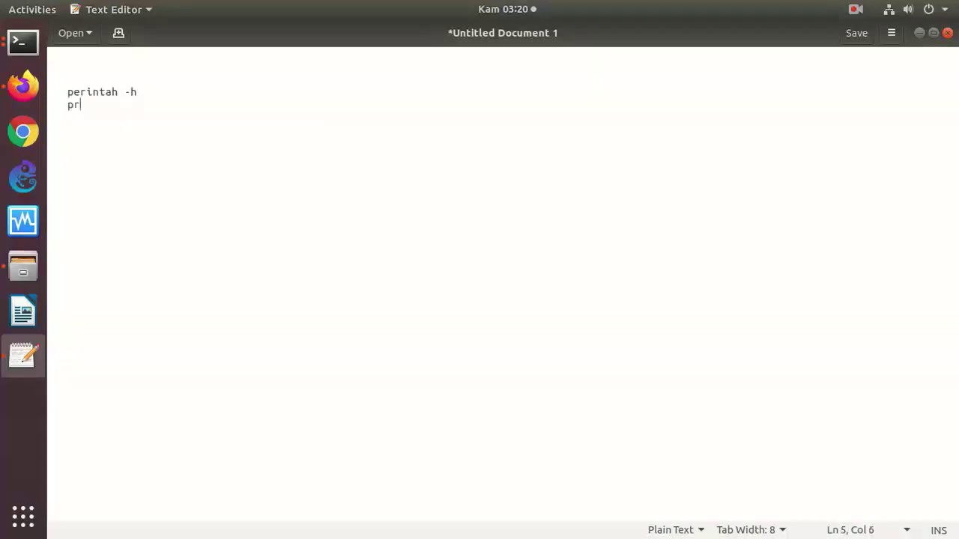
pyautogui.write('perintah --')
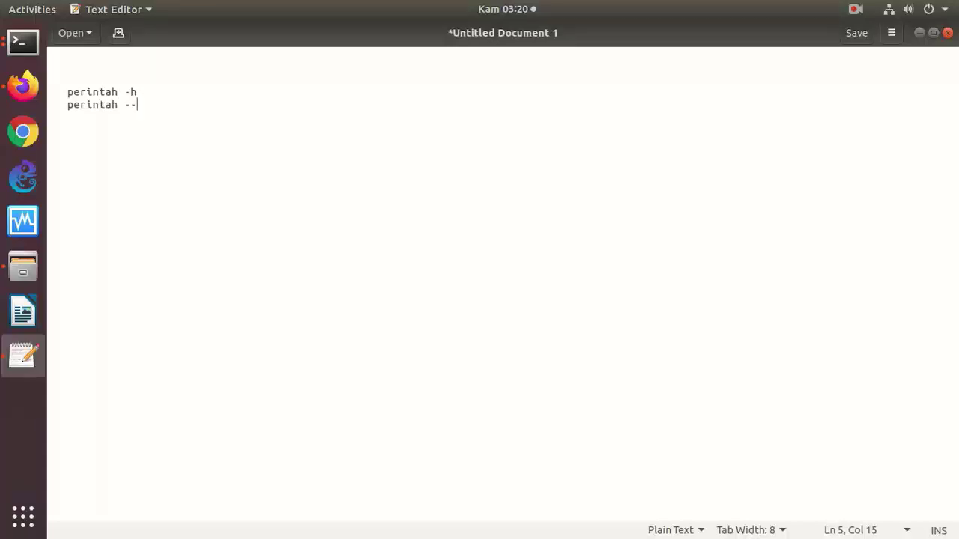
pyautogui.write('help')
pyautogui.press('Return')
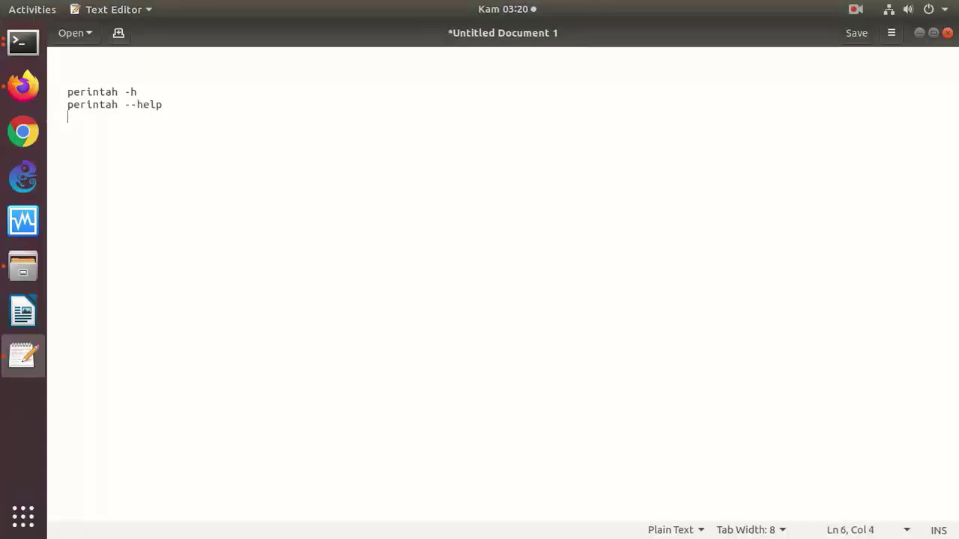
pyautogui.write('man perinta')
pyautogui.write('h')
pyautogui.press('Return')
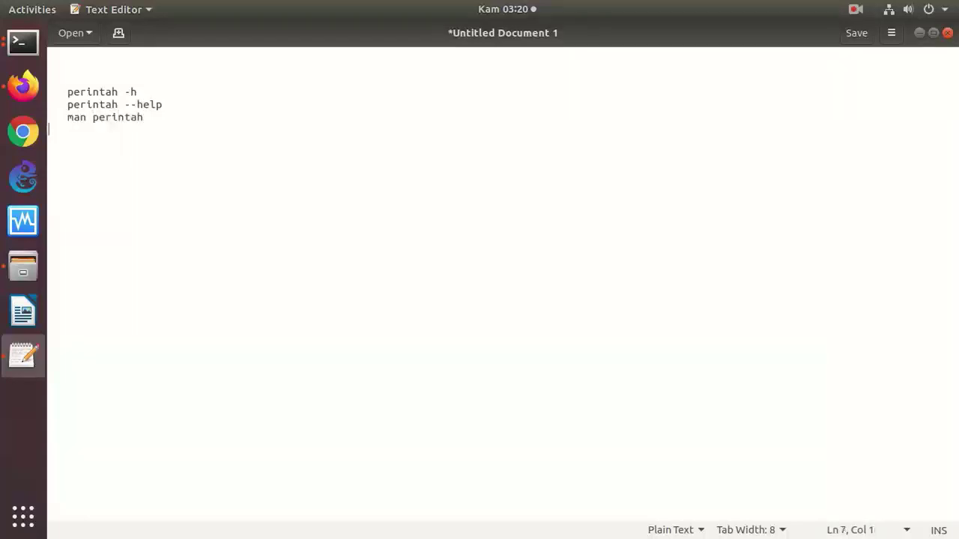
# - Add the /bin and /sbin directory lines to the note
pyautogui.write('bin')
pyautogui.press('Return')
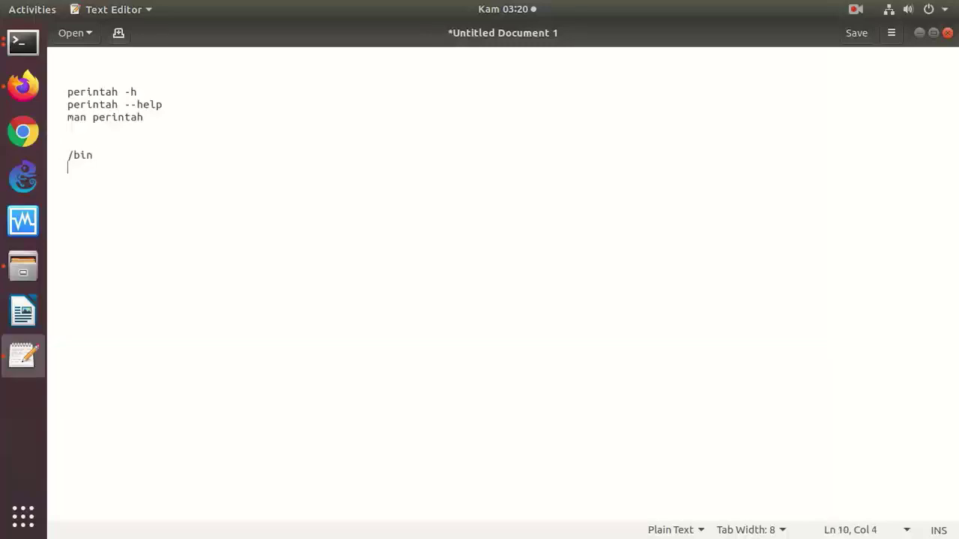
pyautogui.write('/cla')
pyautogui.press('BackSpace')
pyautogui.press('BackSpace')
pyautogui.press('BackSpace')
pyautogui.write('sbin')
pyautogui.press('Return')
# - Add /usr/bin and /usr/sbin lines, then a blank line and 'Googling'
pyautogui.write('/usr/bin')
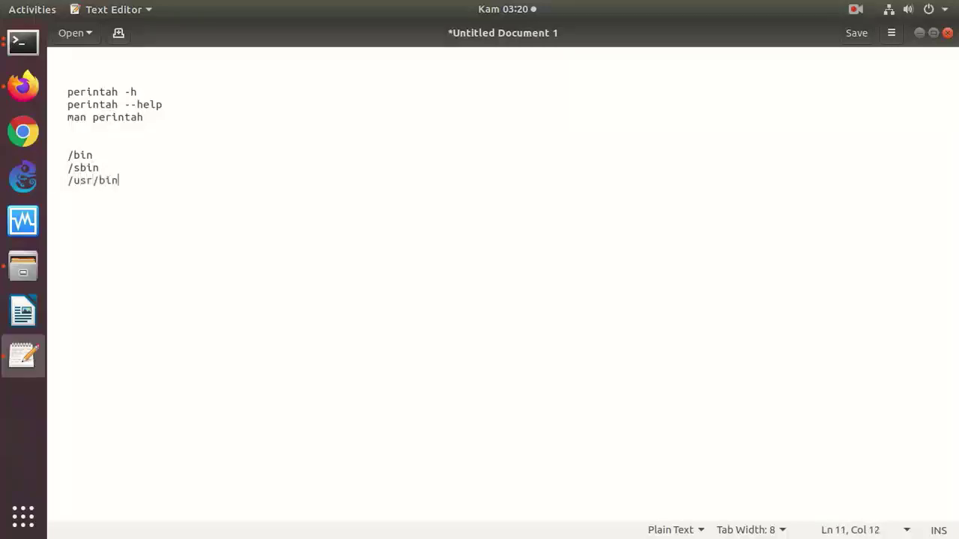
pyautogui.press('Return')
pyautogui.write('/u')
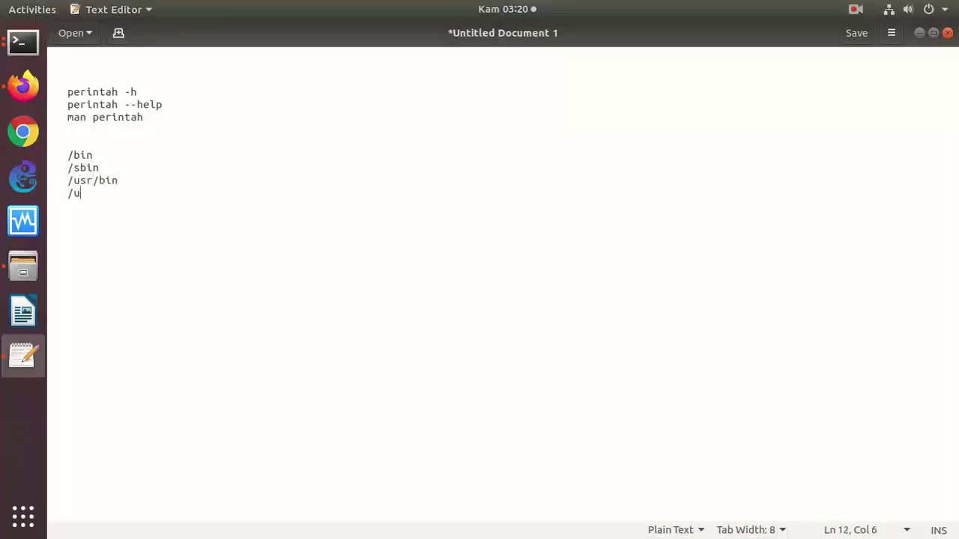
pyautogui.write('ser/s')
pyautogui.press('BackSpace')
pyautogui.press('BackSpace')
pyautogui.press('BackSpace')
pyautogui.press('BackSpace')
pyautogui.write('r/cbin')
pyautogui.press('BackSpace')
pyautogui.press('BackSpace')
pyautogui.write('sbin')
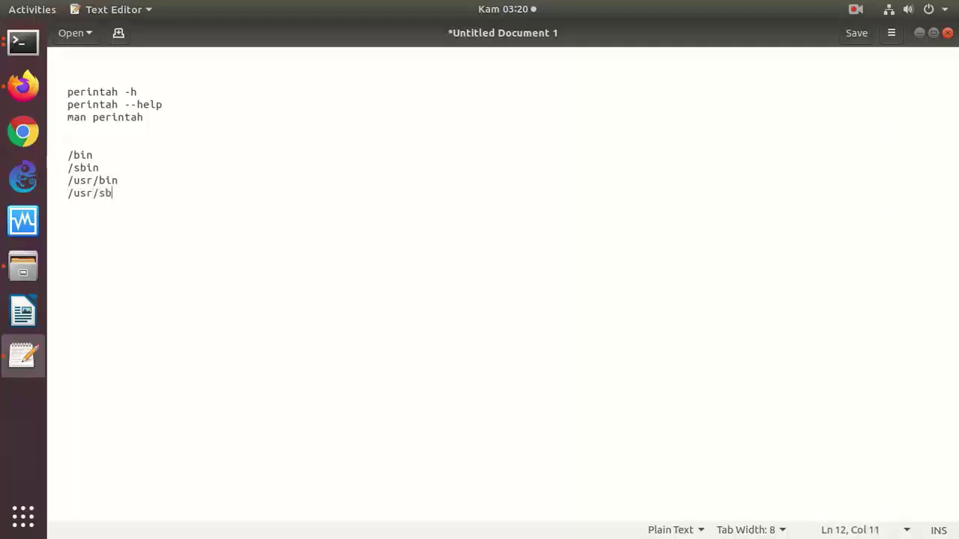
pyautogui.press('Return')
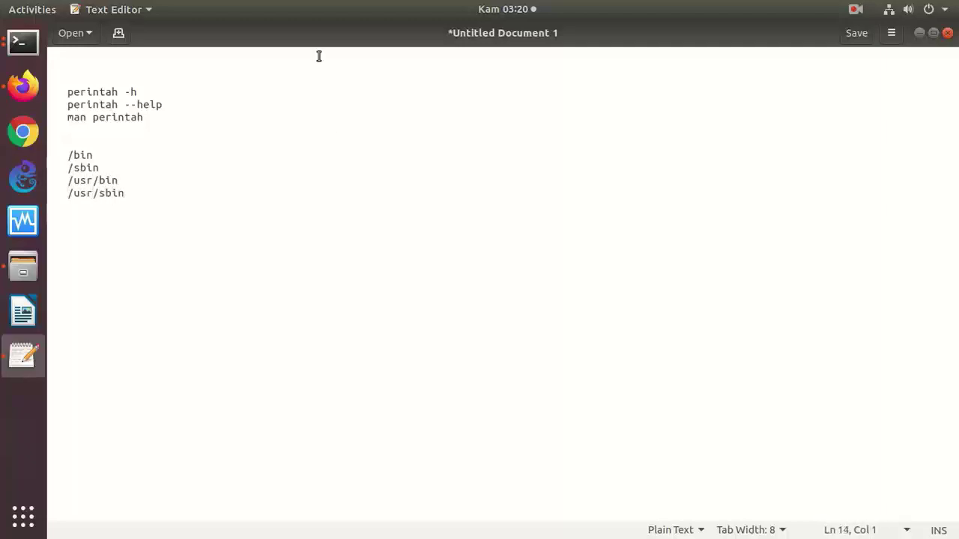
pyautogui.press('Return')
pyautogui.press('Return')
pyautogui.write('Googling')
pyautogui.press('Return')
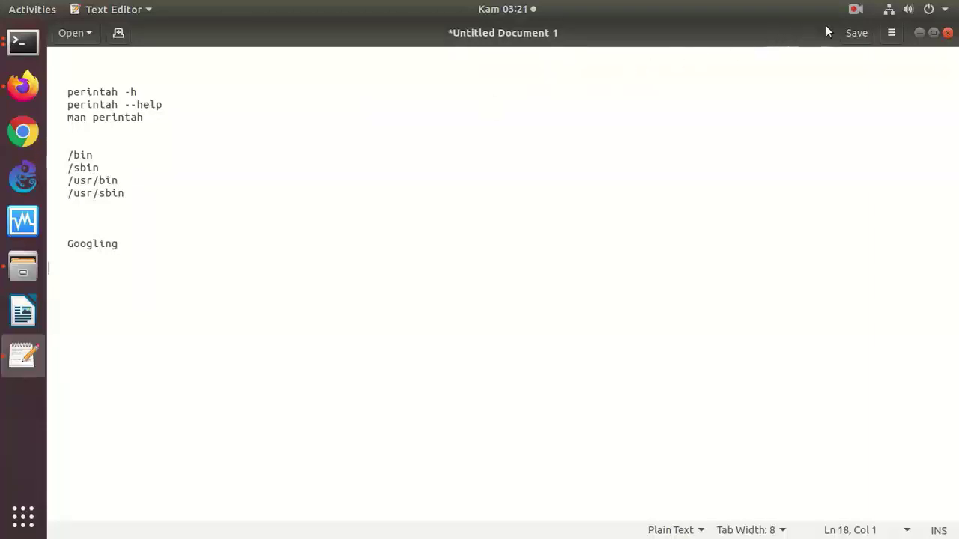
# - Search OnnoWiki for SAMBA to open its SAMBA article
pyautogui.click(852, 14)
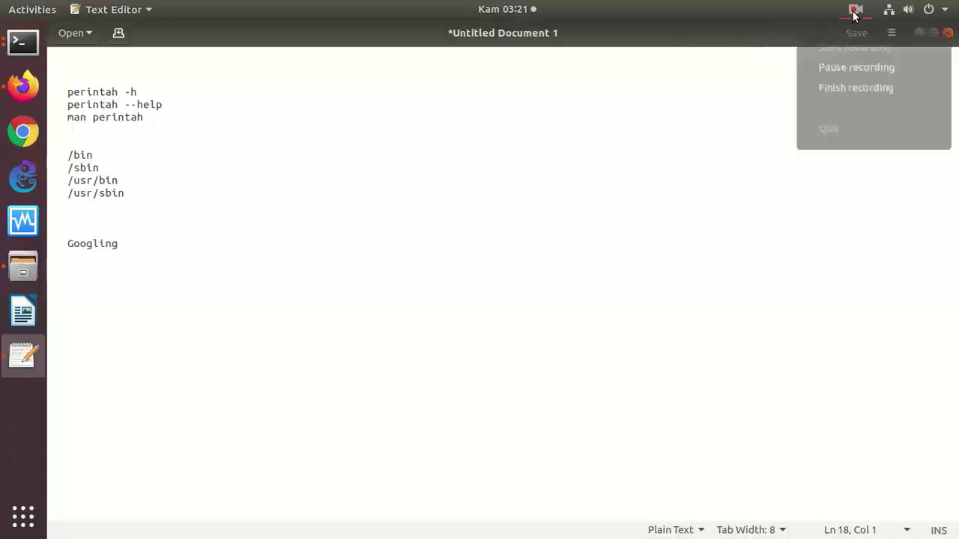
pyautogui.click(849, 92)
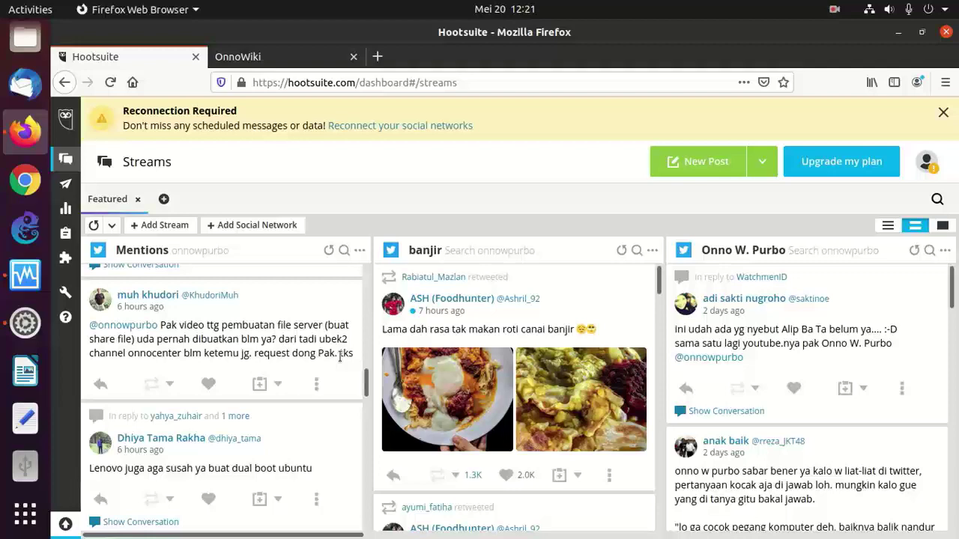
pyautogui.click(249, 62)
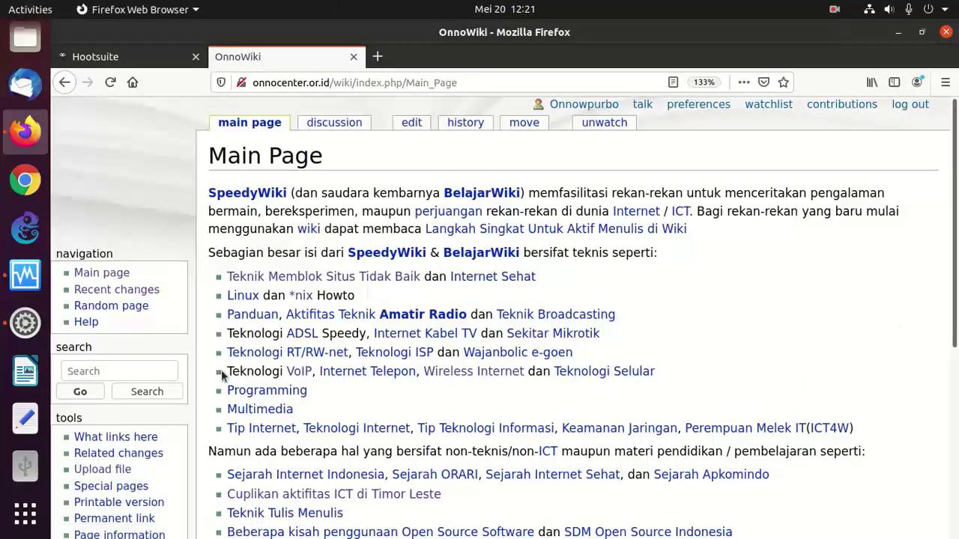
pyautogui.click(133, 369)
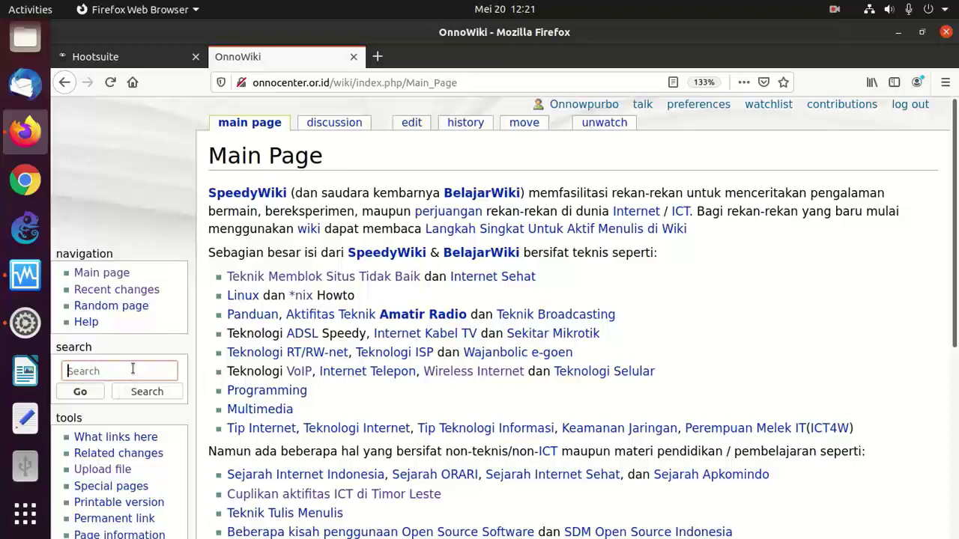
pyautogui.write('SAMBA')
pyautogui.press('Return')
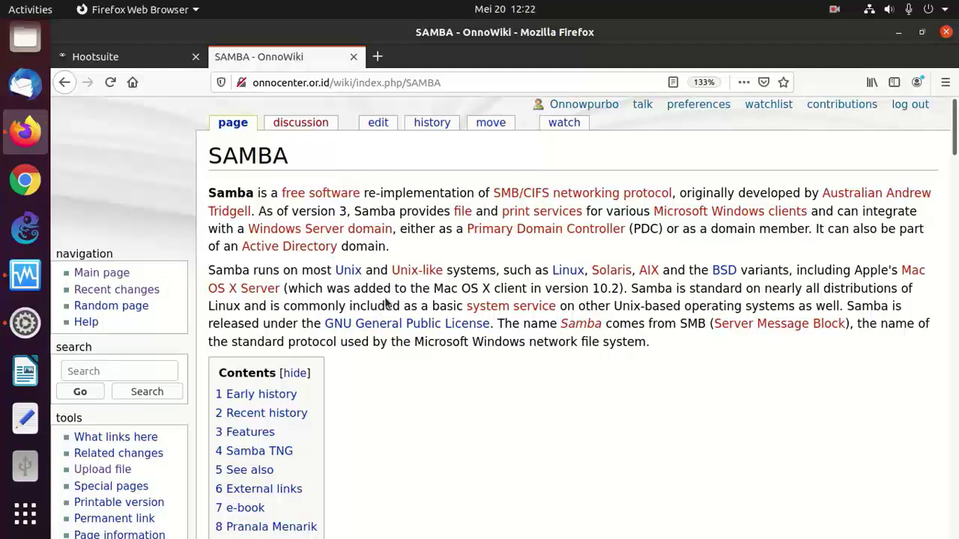
# - Scroll the SAMBA article down to its Pranala Menarik related links and Linux category
pyautogui.scroll(-1, 385, 302)
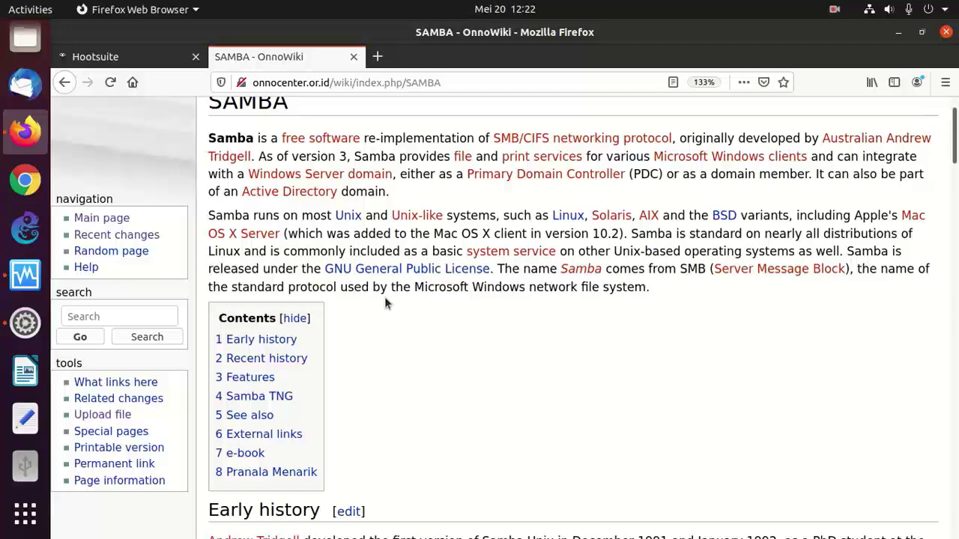
pyautogui.scroll(-7, 386, 302)
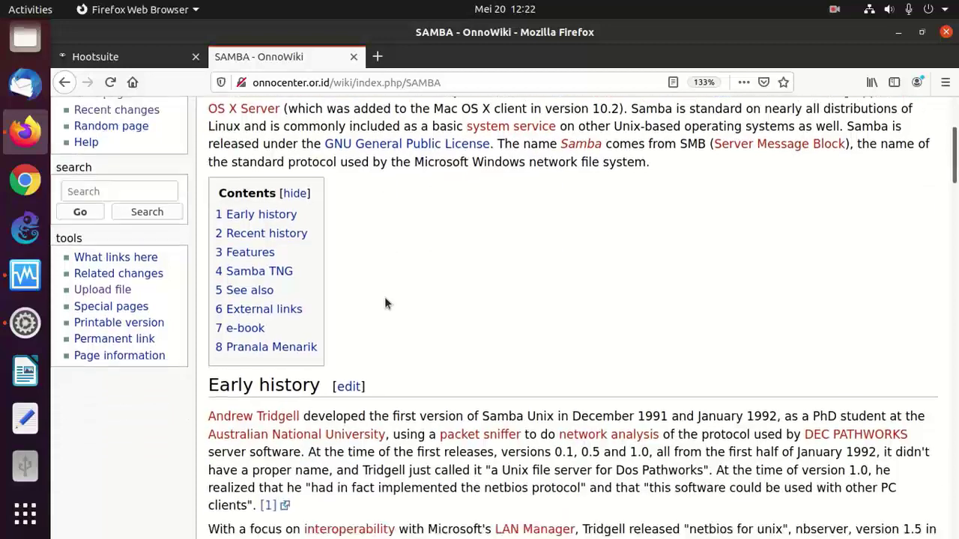
pyautogui.scroll(-9, 386, 302)
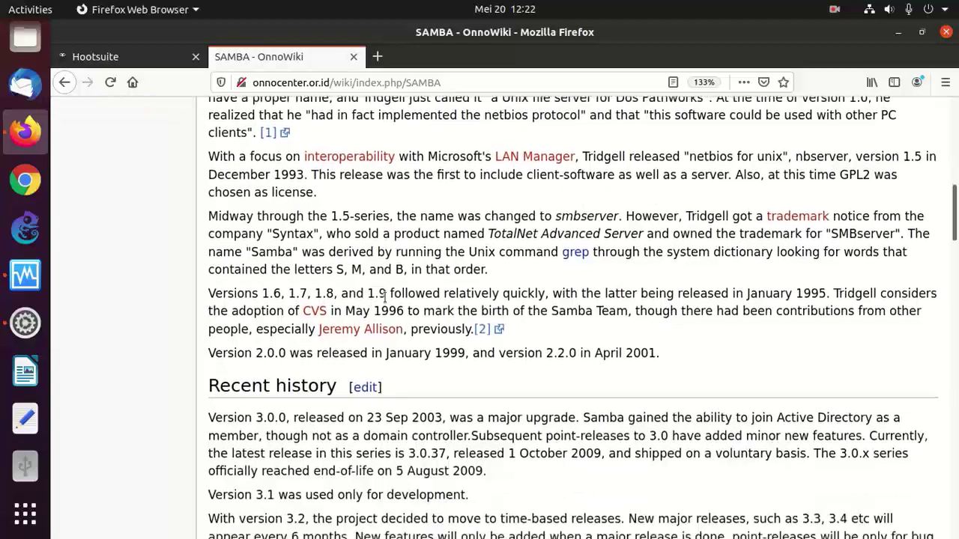
pyautogui.scroll(-15, 385, 298)
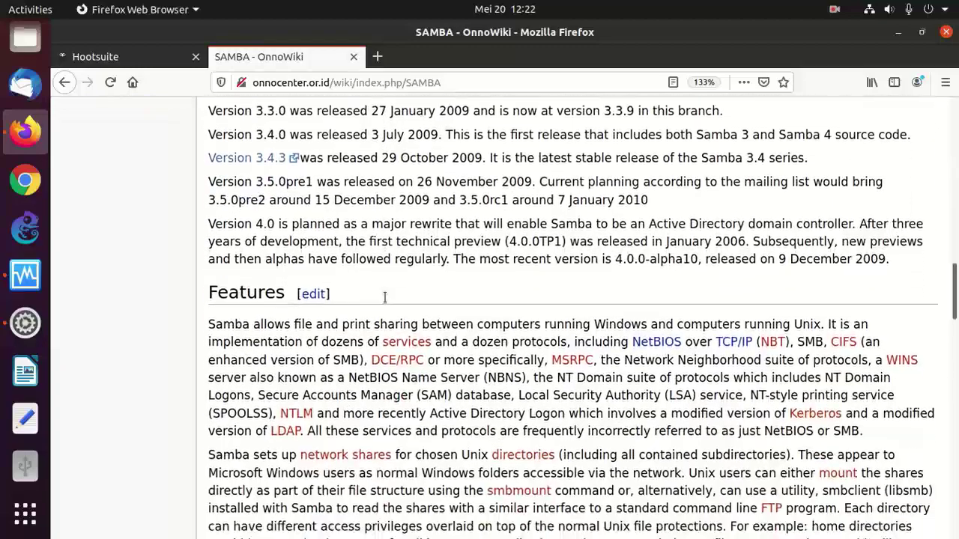
pyautogui.scroll(-11, 386, 302)
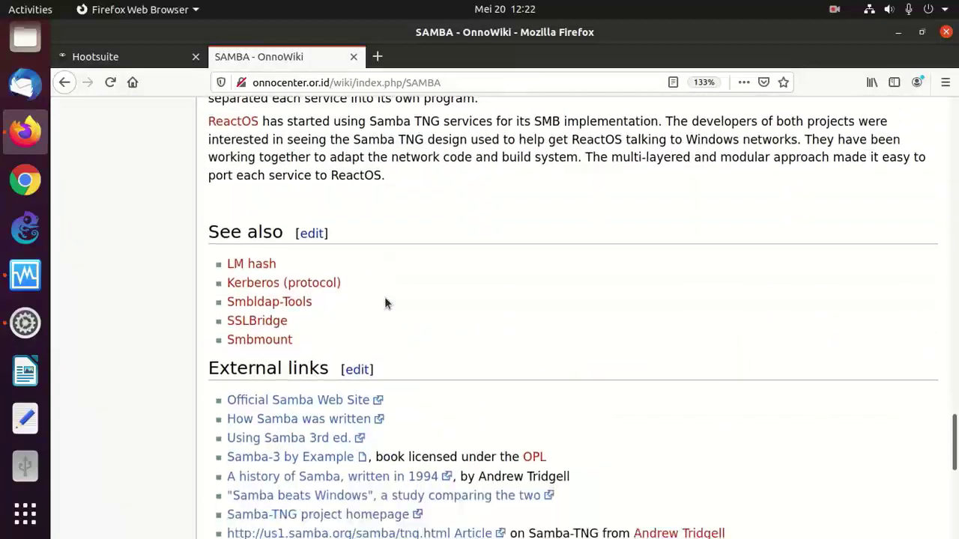
pyautogui.scroll(-1, 386, 302)
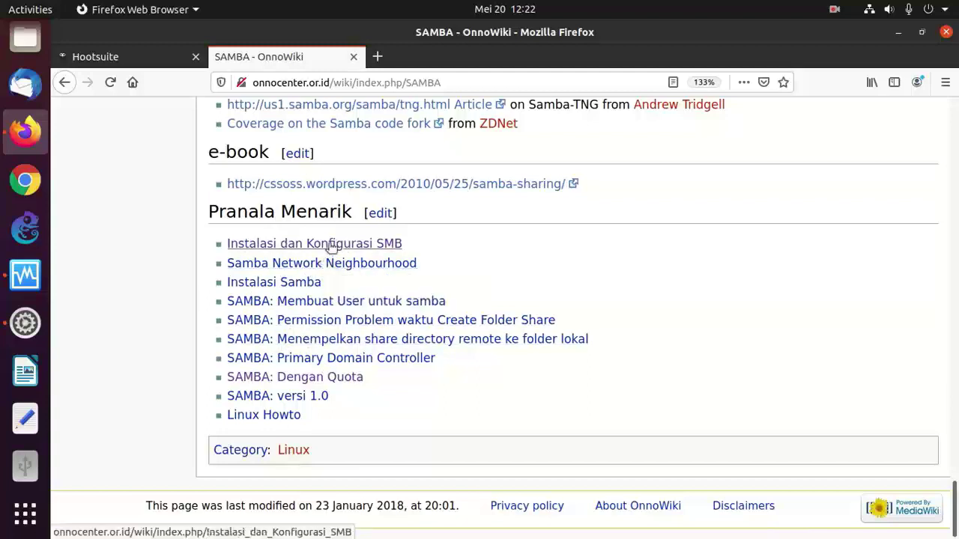
pyautogui.click(377, 56)
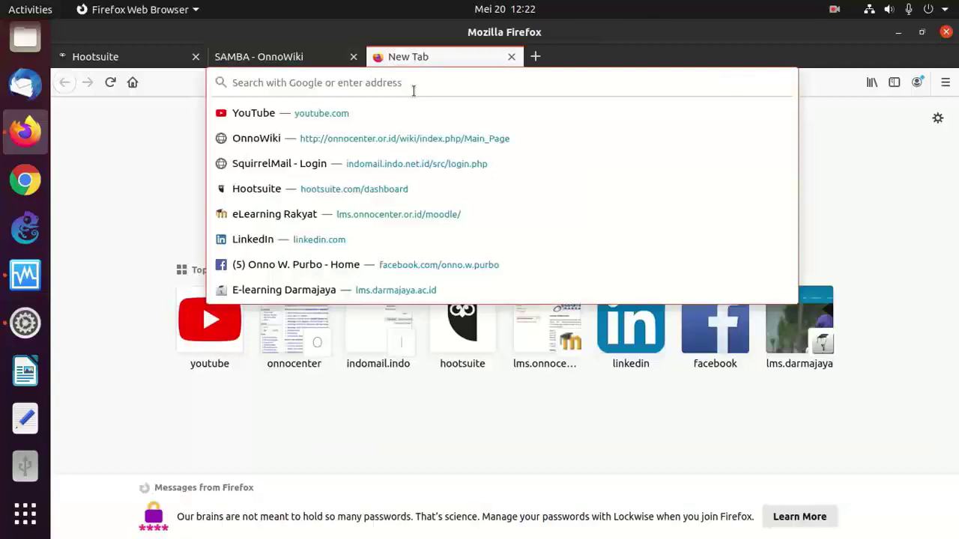
pyautogui.write('onnocenter.or.id/')
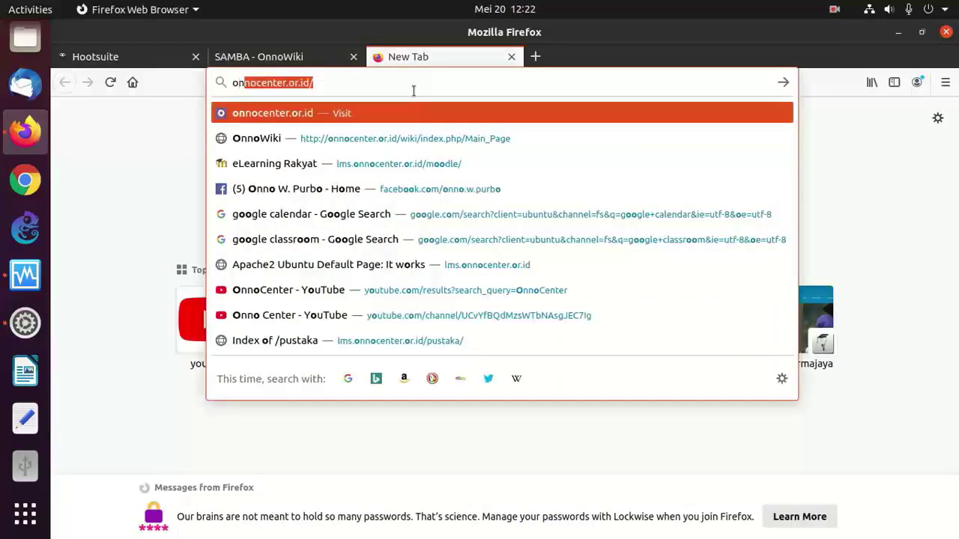
pyautogui.press('Right')
pyautogui.write('wi')
pyautogui.press('Return')
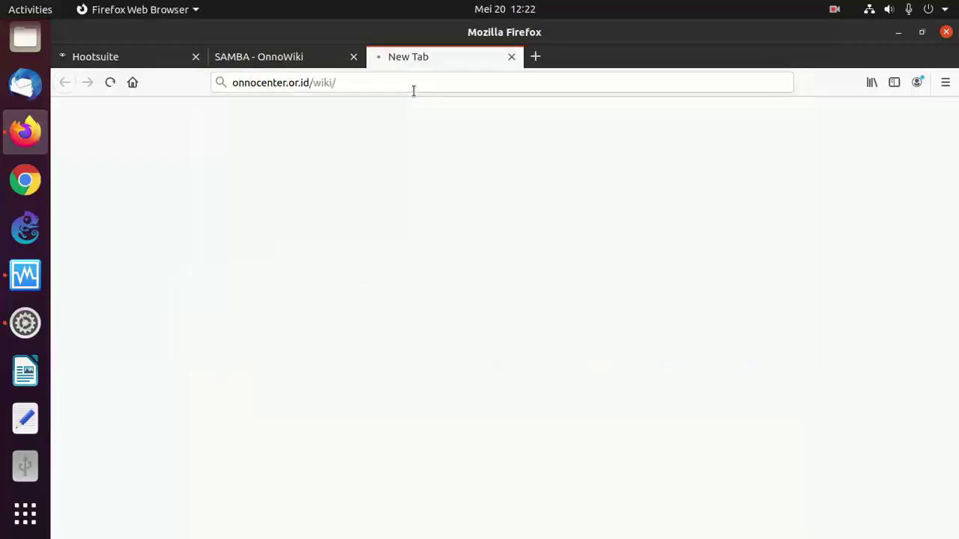
pyautogui.click(158, 365)
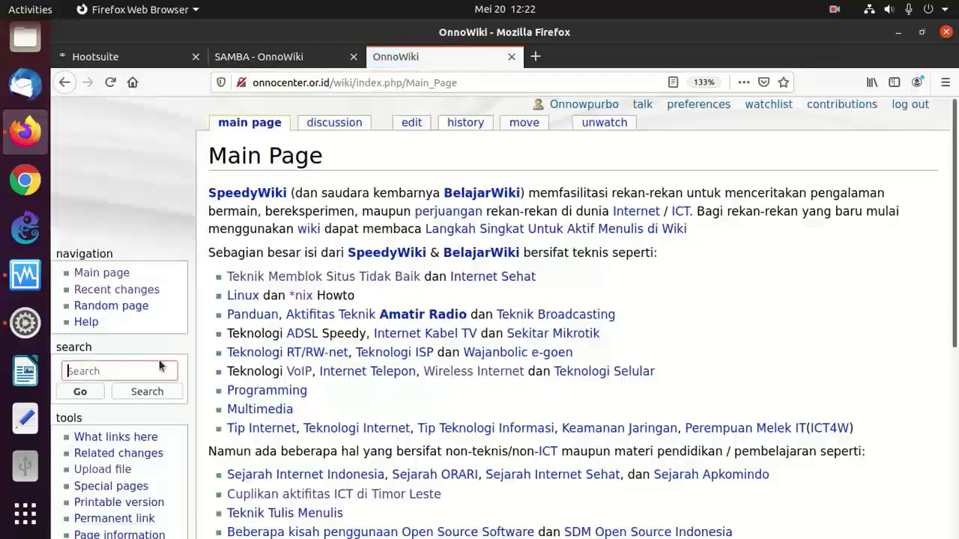
pyautogui.write('NFS')
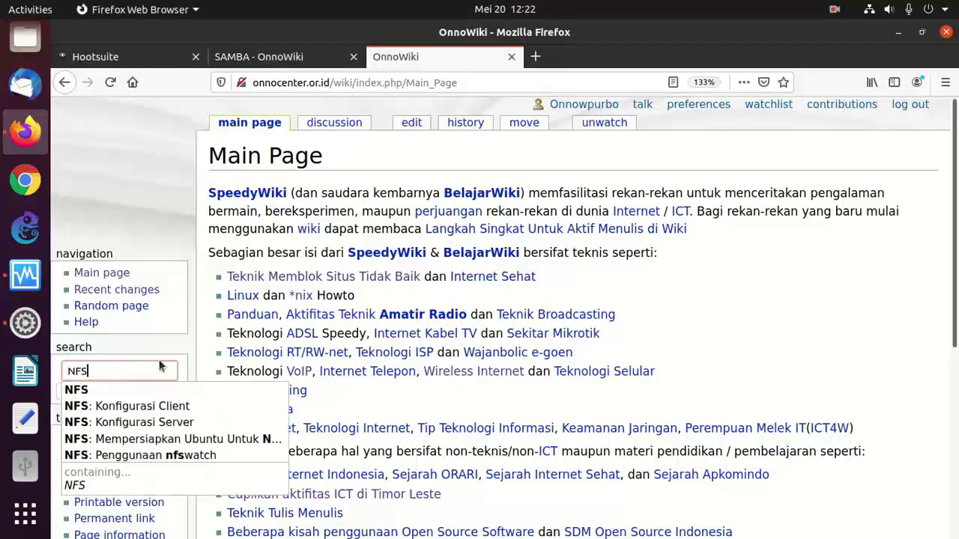
pyautogui.press('Return')
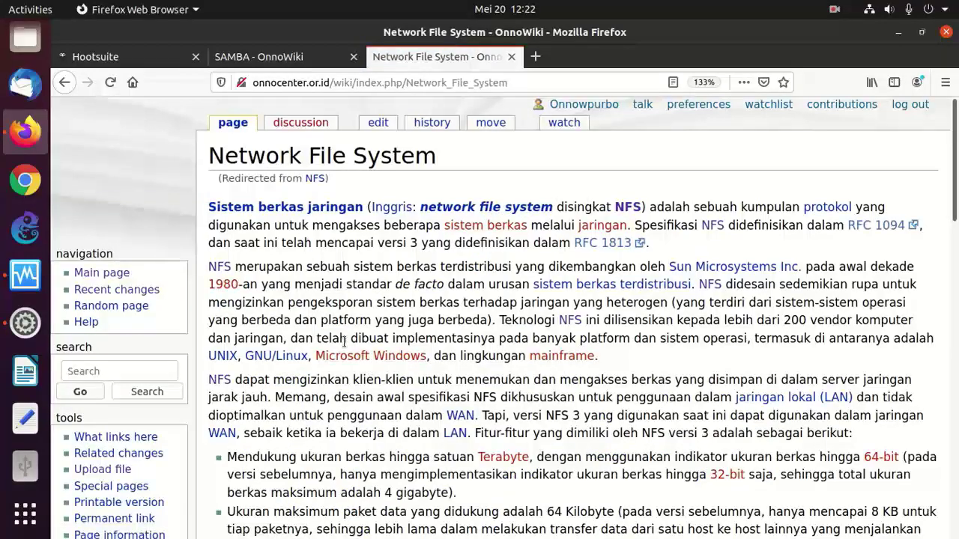
pyautogui.scroll(-15, 327, 305)
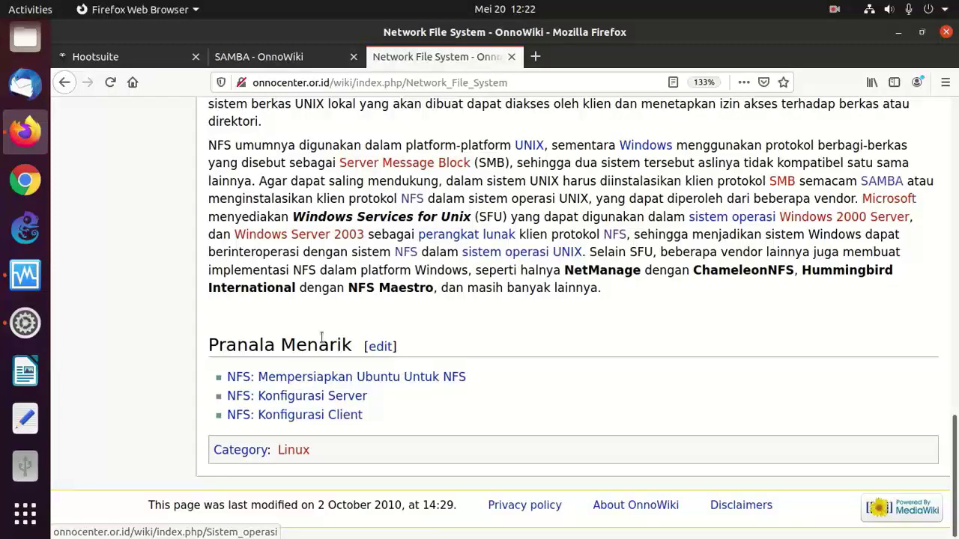
pyautogui.click(303, 397)
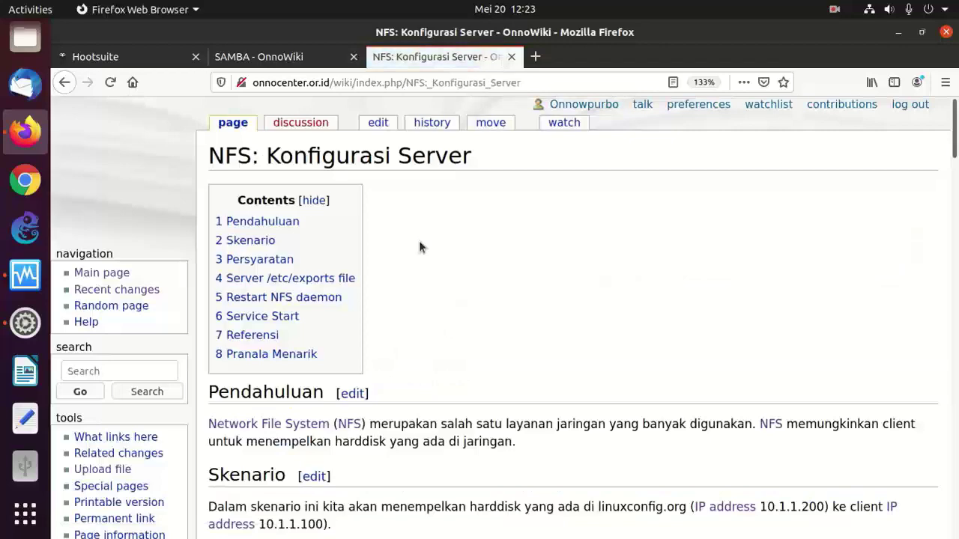
pyautogui.scroll(-5, 419, 241)
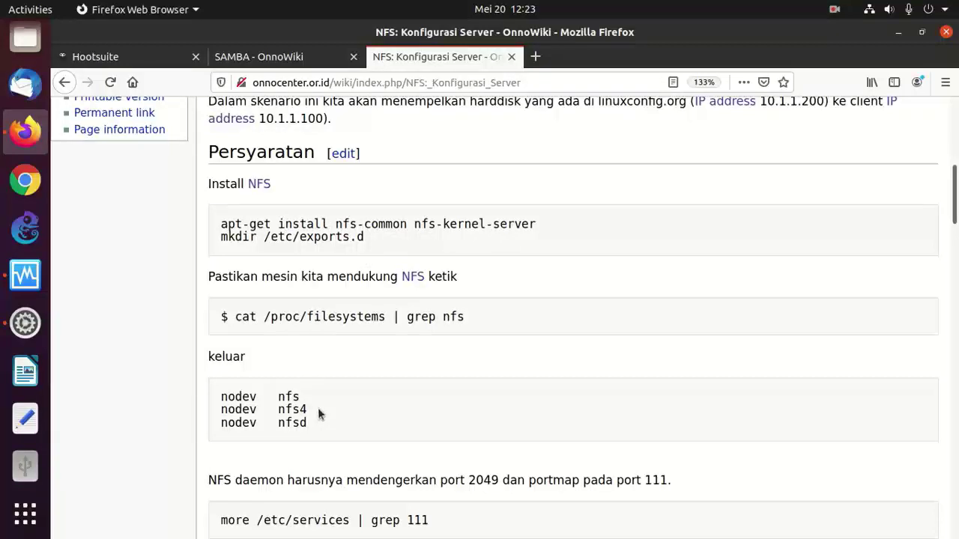
pyautogui.scroll(-4, 318, 408)
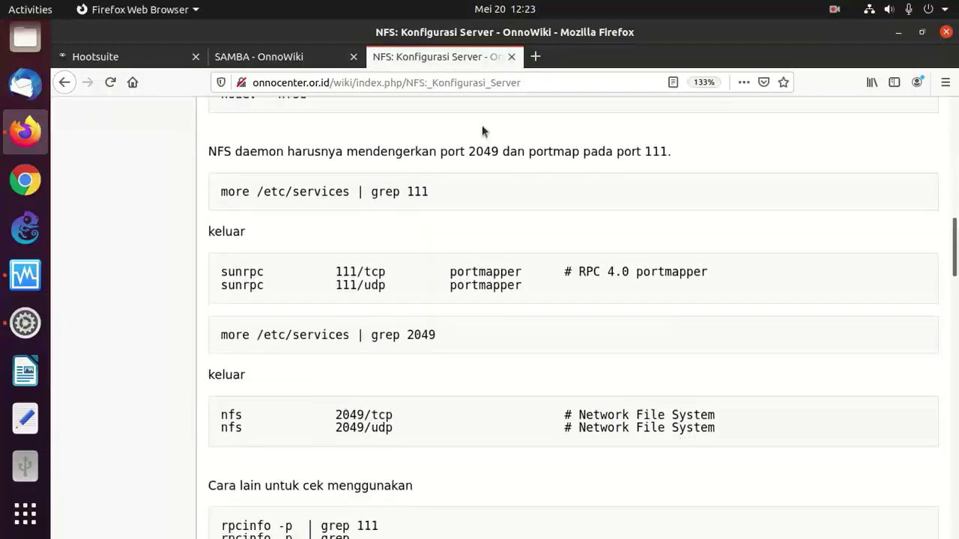
pyautogui.click(511, 57)
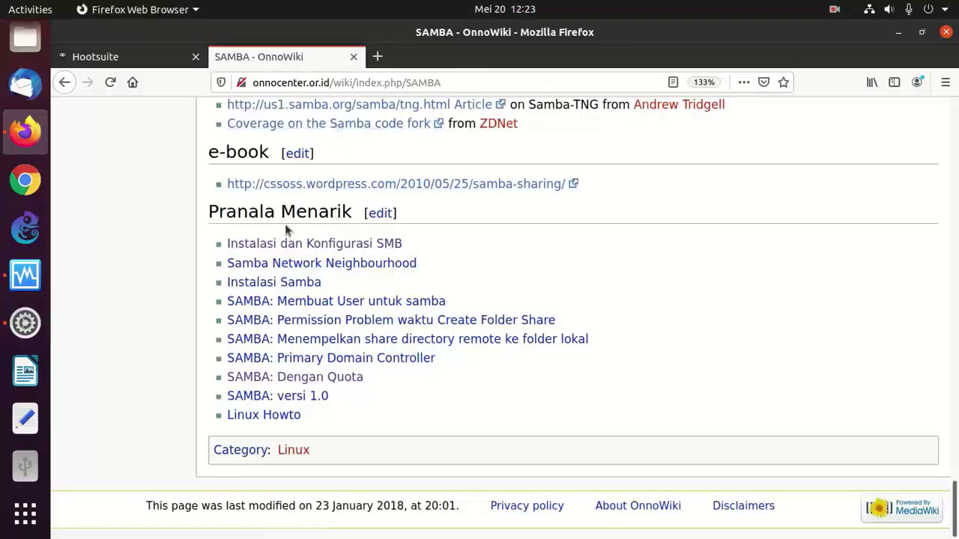
# - Open the Instalasi dan Konfigurasi SMB guide, highlight its smbfs and samba cifs-utils install commands, then switch to VirtualBox Manager
pyautogui.click(274, 247)
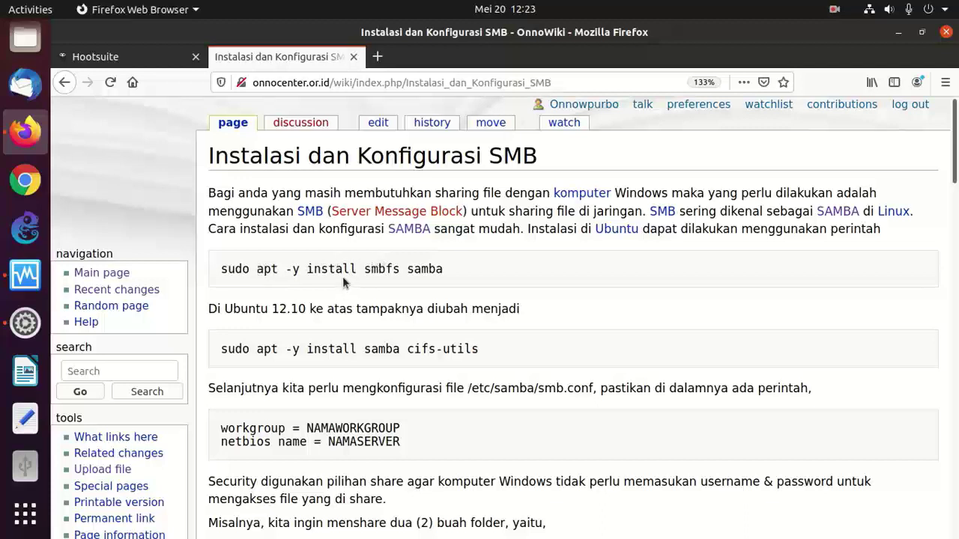
pyautogui.moveTo(221, 268); pyautogui.dragTo(468, 269)
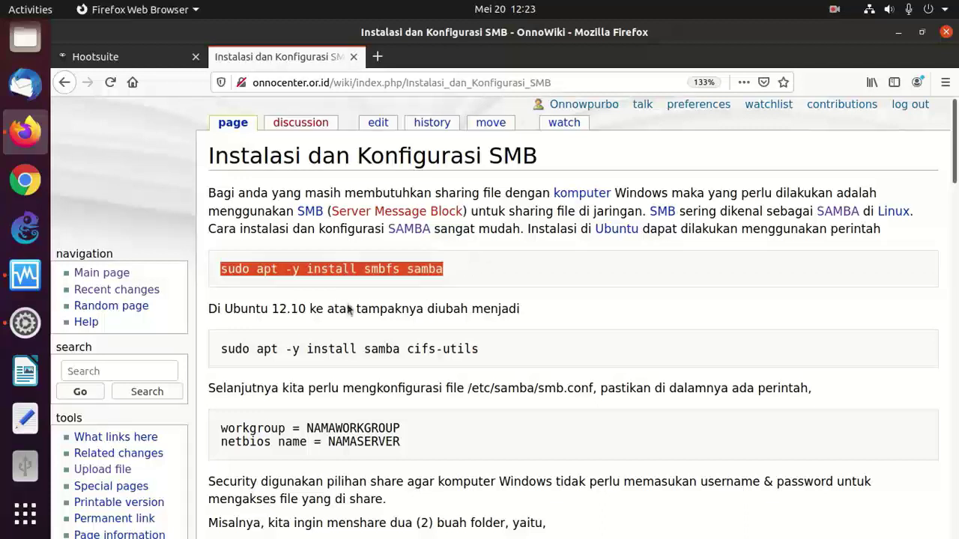
pyautogui.moveTo(227, 348); pyautogui.dragTo(483, 349)
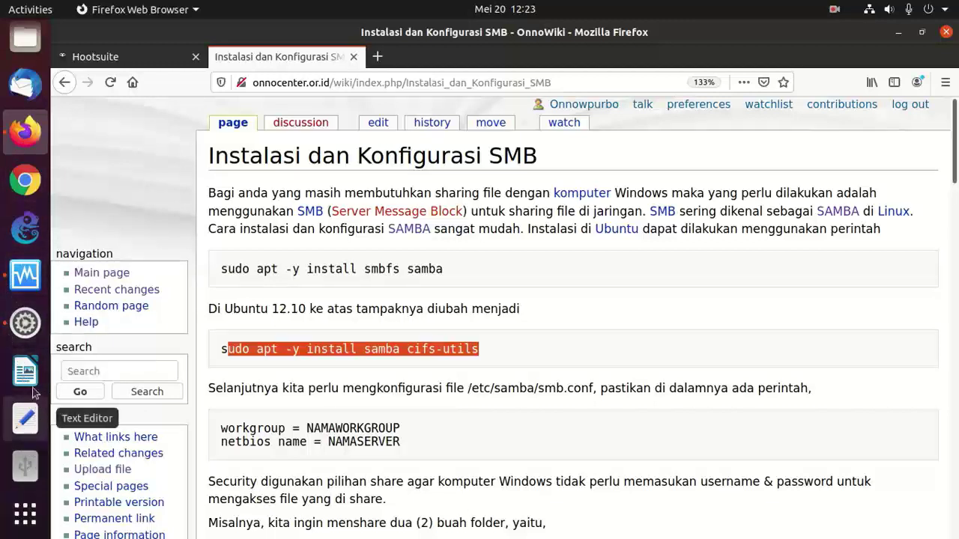
pyautogui.click(26, 273)
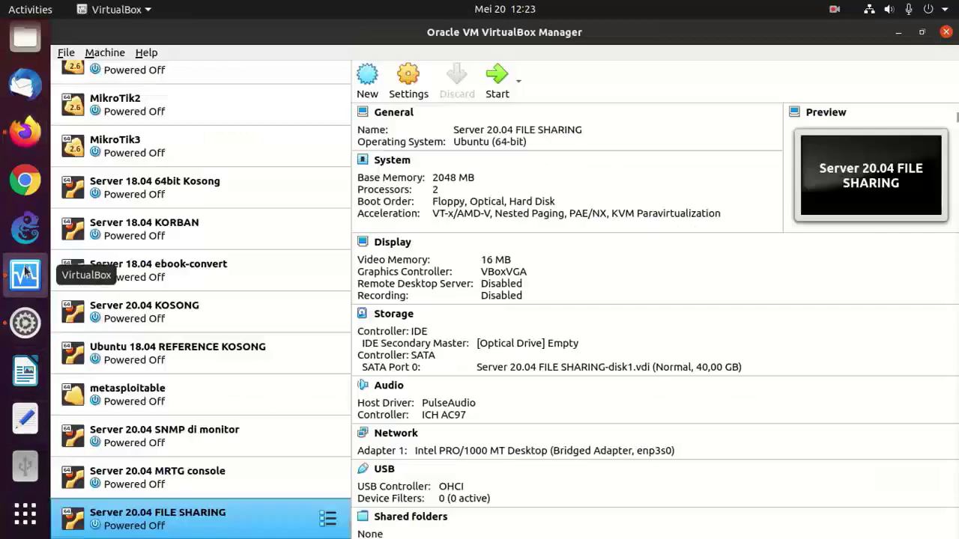
# - Detachable-start the Server 20.04 FILE SHARING VM, dismiss the auto-capture notice, and bring up the Files home folder
pyautogui.rightClick(173, 522)
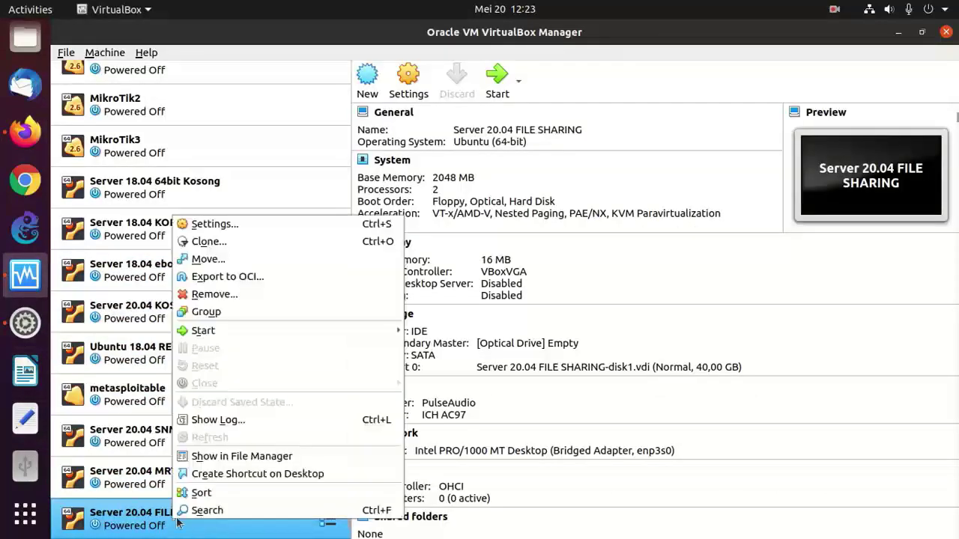
pyautogui.click(133, 519)
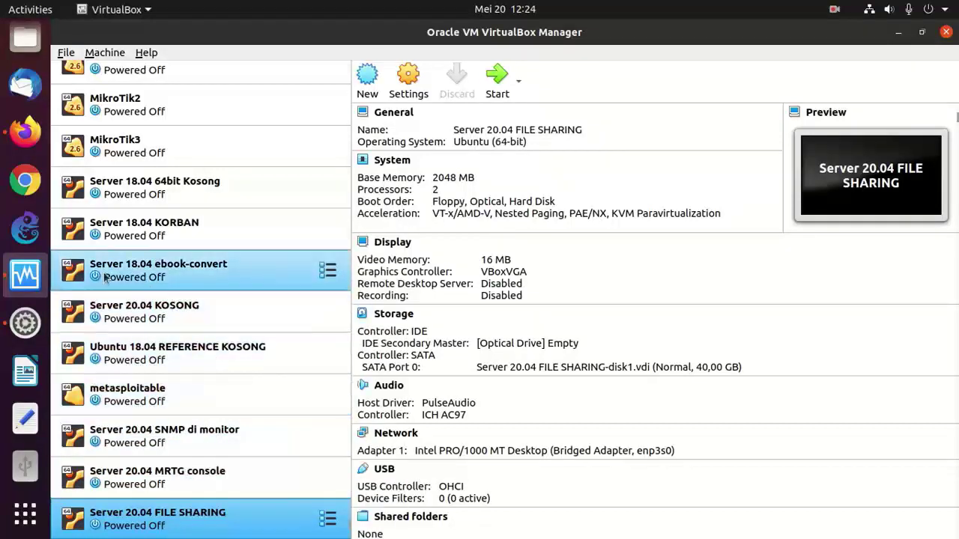
pyautogui.rightClick(178, 313)
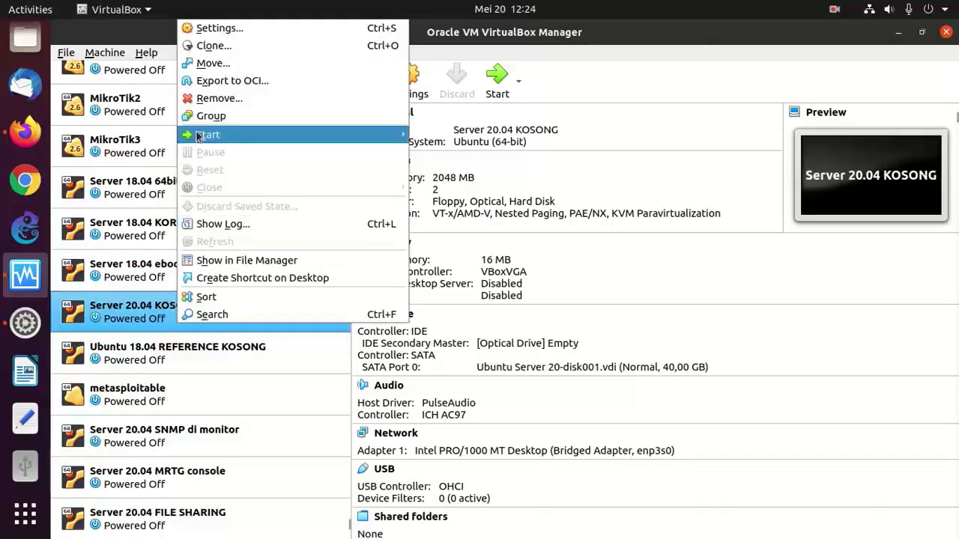
pyautogui.click(239, 514)
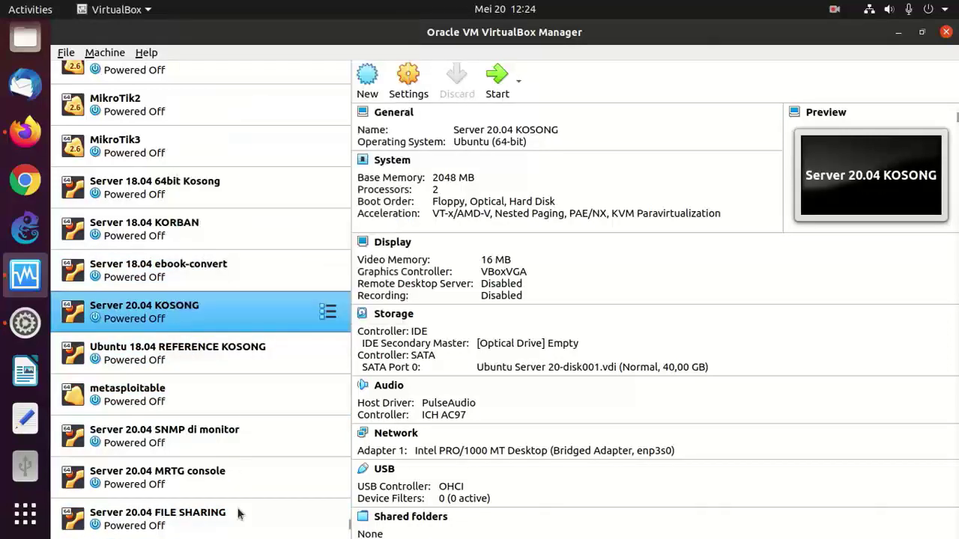
pyautogui.rightClick(172, 516)
pyautogui.moveTo(253, 324)
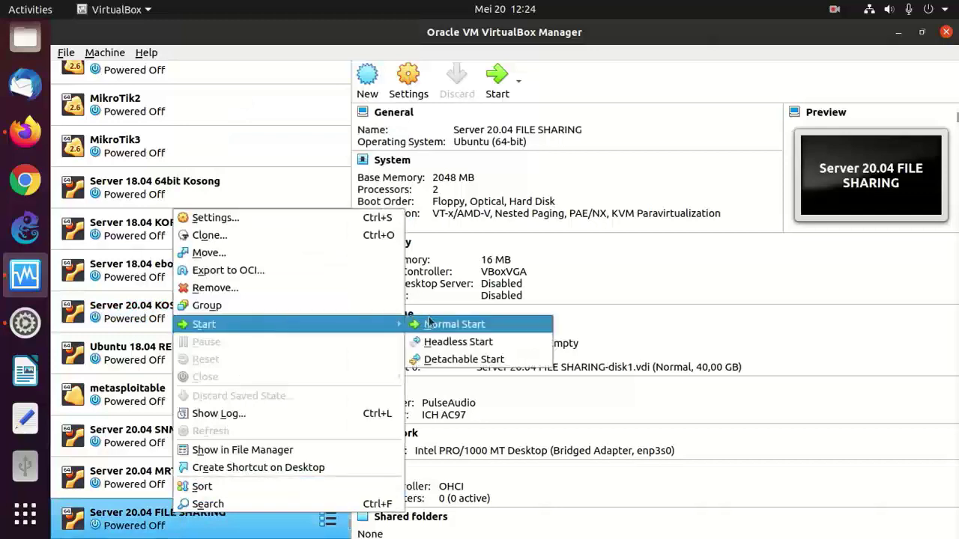
pyautogui.click(448, 360)
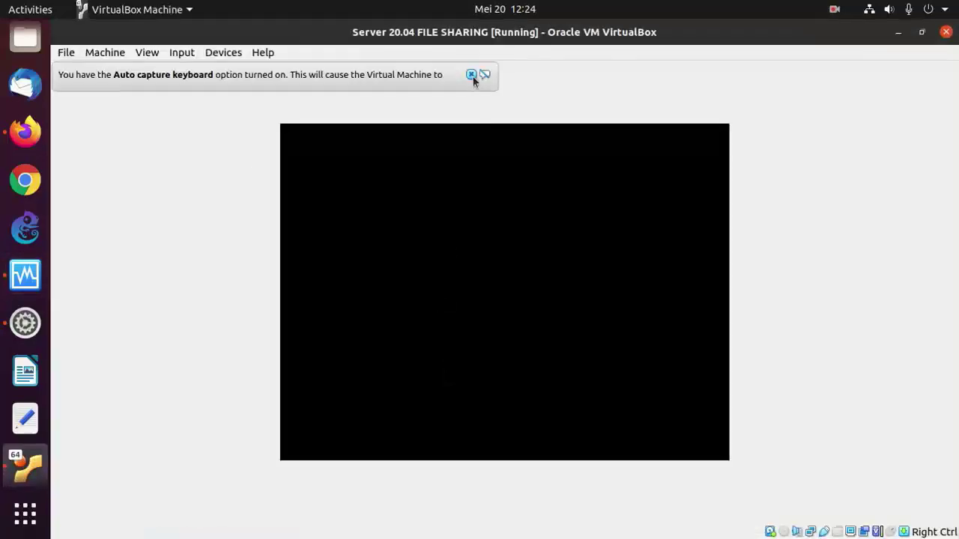
pyautogui.click(472, 75)
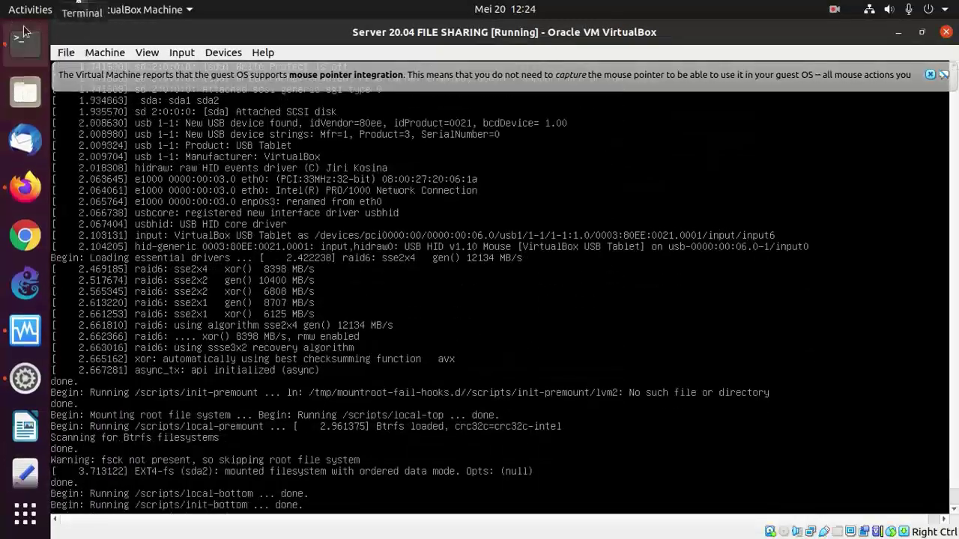
pyautogui.click(27, 91)
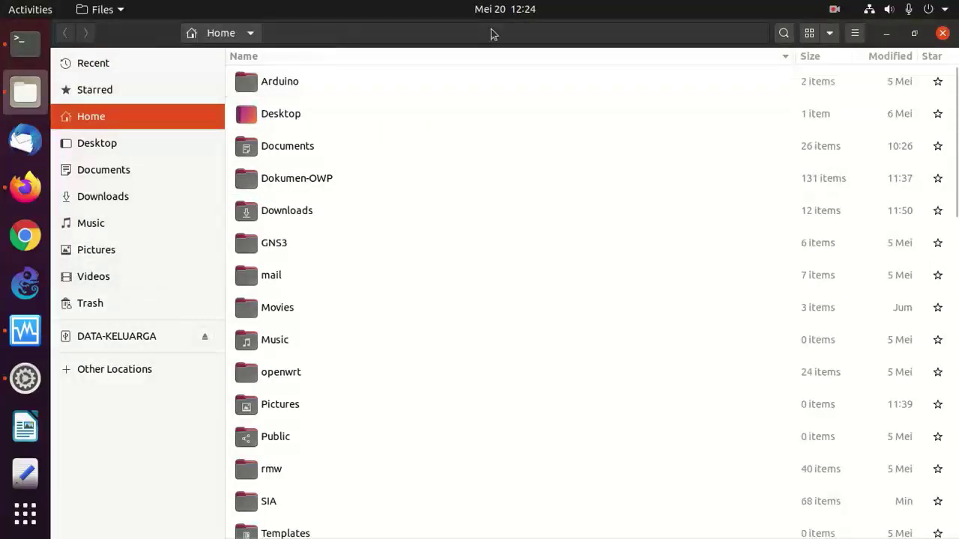
# - Search Other Locations in Files for the 192.168.0.9 share1 path, then close Files
pyautogui.click(98, 372)
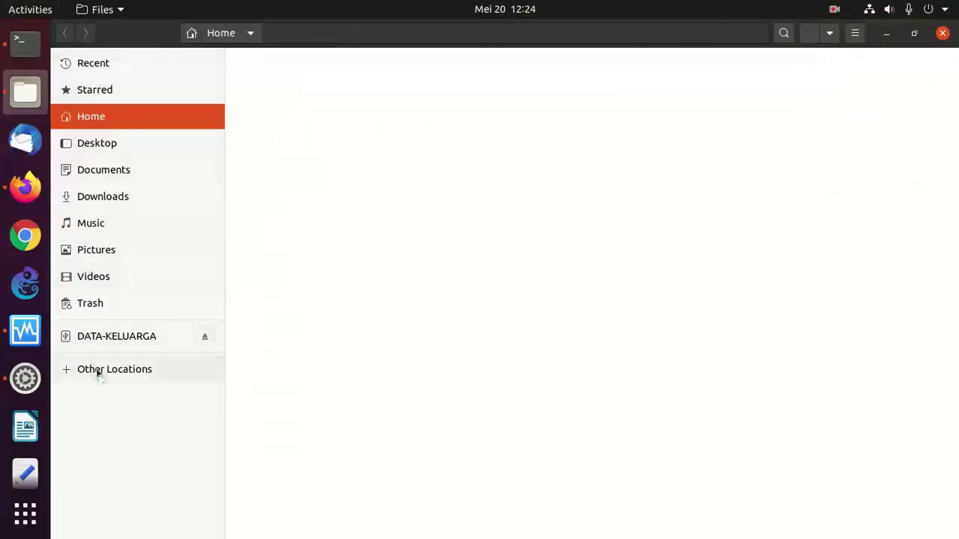
pyautogui.click(855, 33)
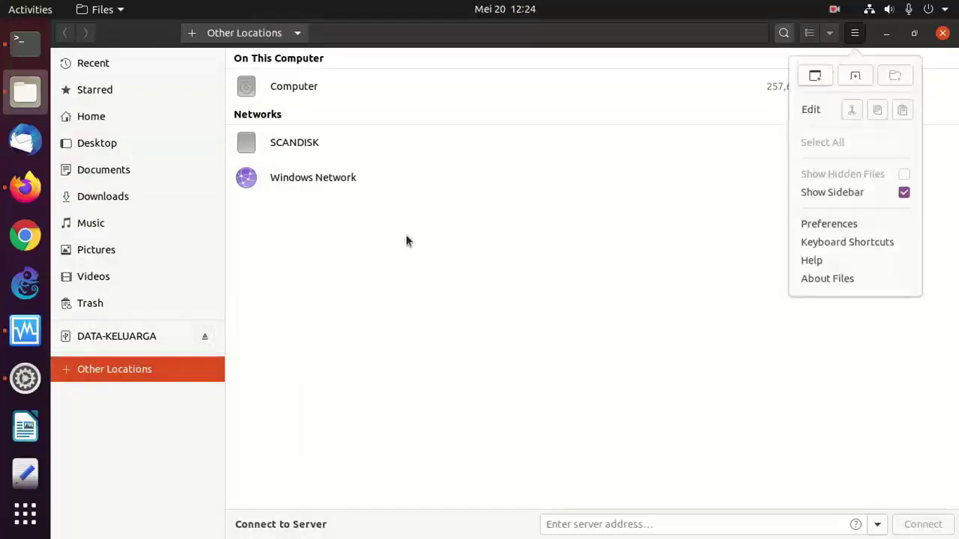
pyautogui.click(391, 248)
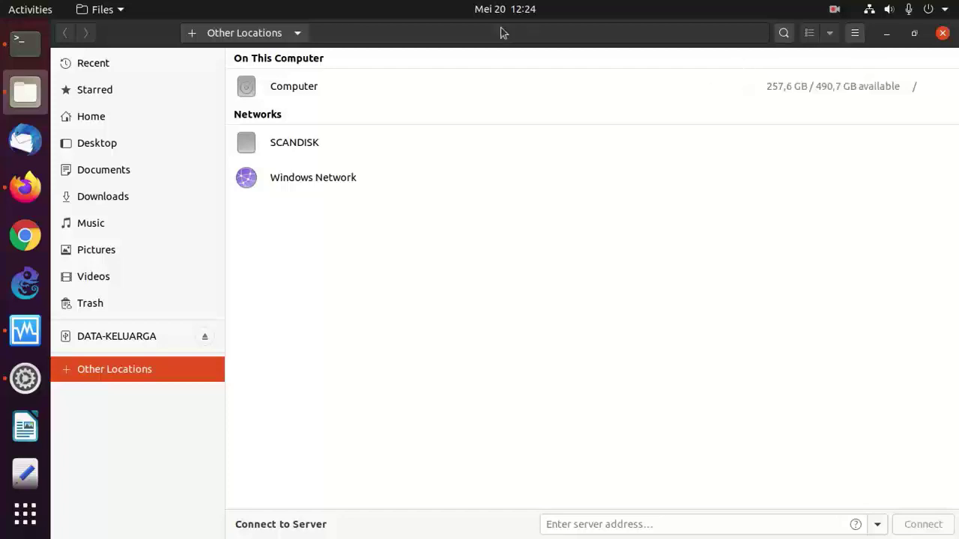
pyautogui.click(783, 34)
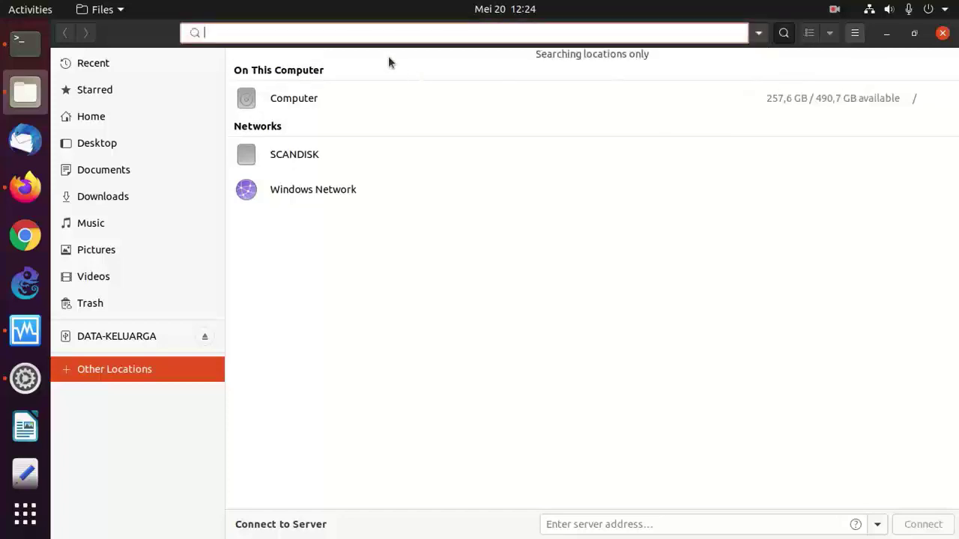
pyautogui.write('W')
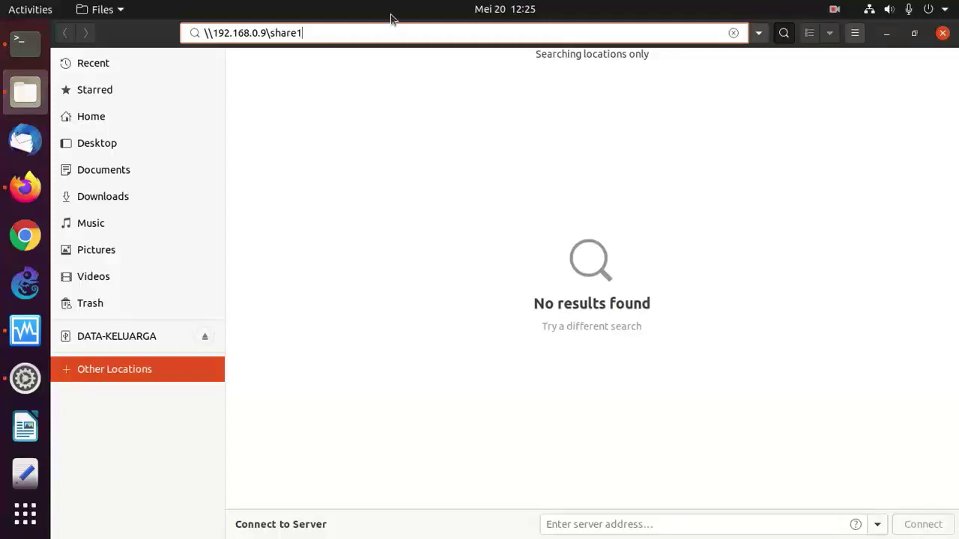
pyautogui.click(942, 32)
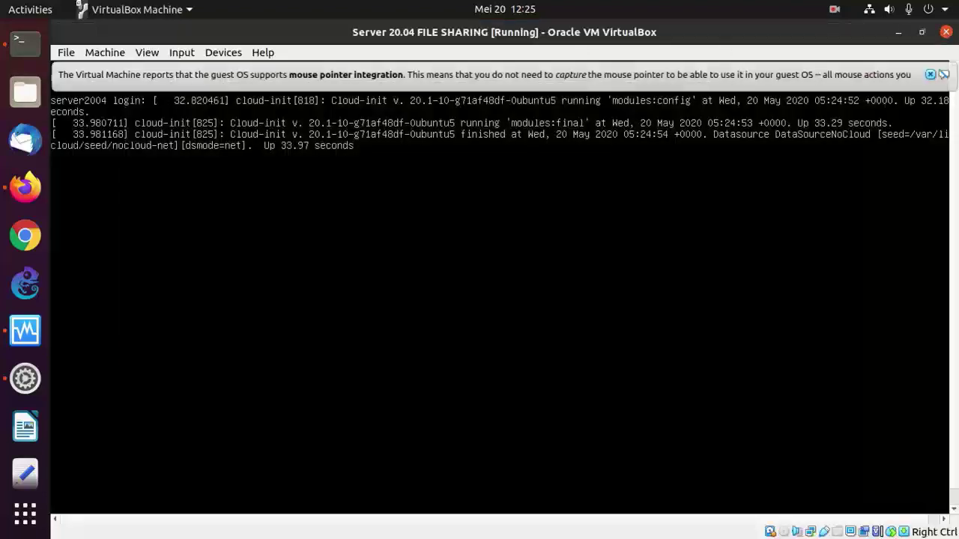
# - In the terminal, change to /usr/local/bin and list its files
pyautogui.click(35, 46)
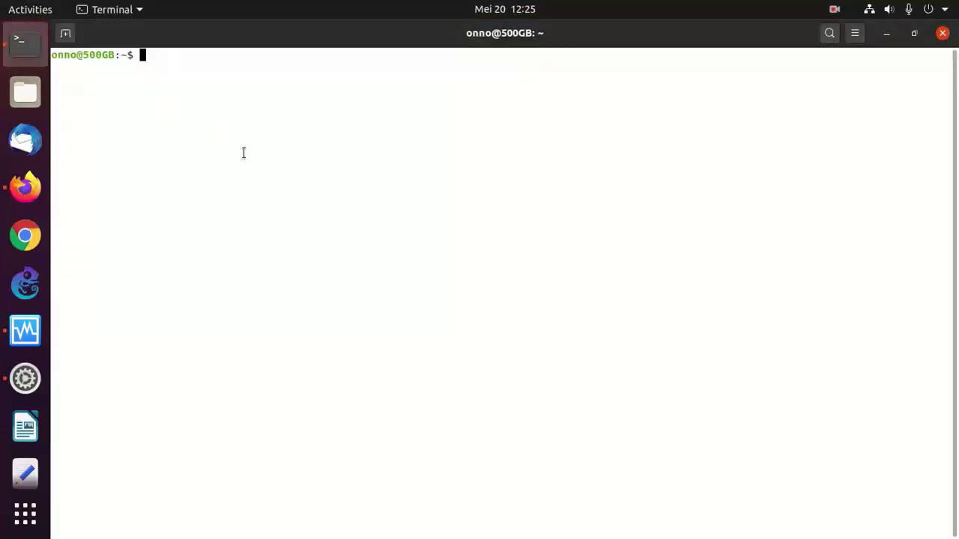
pyautogui.write('cd /.ul')
pyautogui.press('BackSpace')
pyautogui.press('BackSpace')
pyautogui.press('BackSpace')
pyautogui.write('usr/lo')
pyautogui.press('Tab')
pyautogui.write('b')
pyautogui.press('Tab')
pyautogui.press('Return')
pyautogui.write('ls')
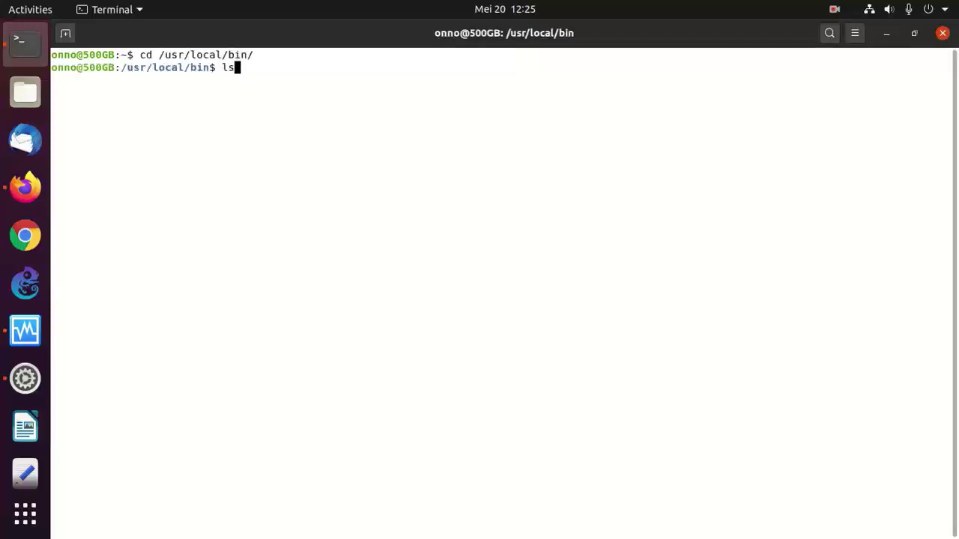
pyautogui.press('Return')
# - Display server7.sh and highlight its CIFS share address and /mnt/tera/ mount point
pyautogui.write('more ser')
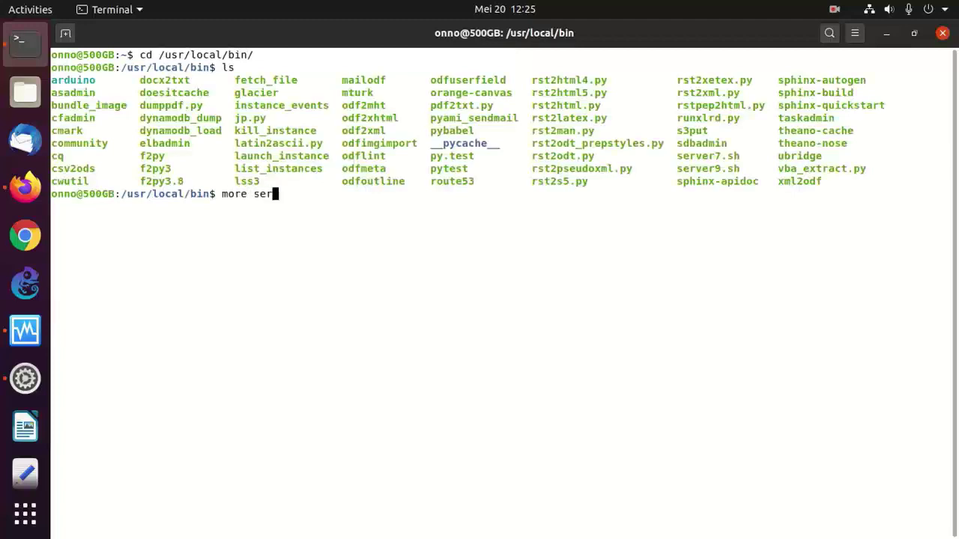
pyautogui.press('Tab')
pyautogui.write('7')
pyautogui.press('Tab')
pyautogui.press('Return')
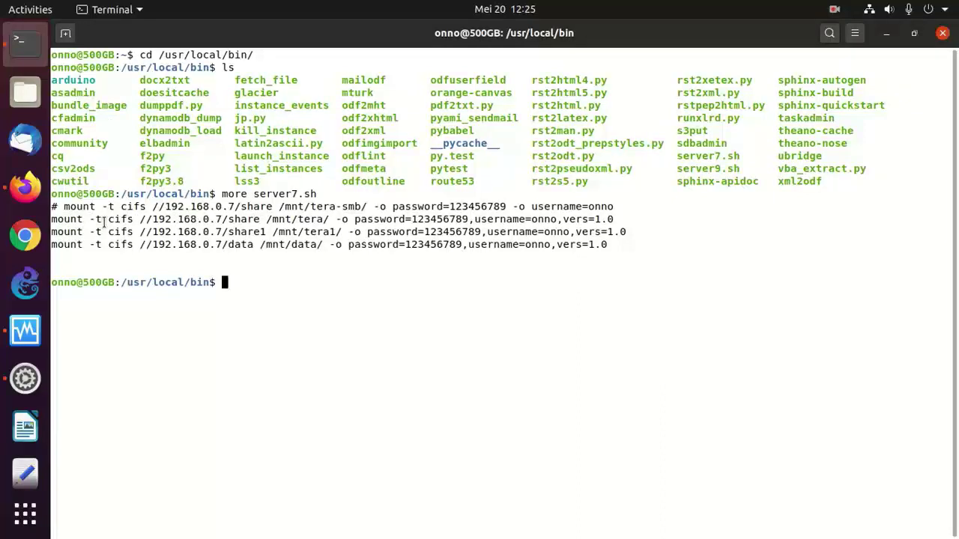
pyautogui.moveTo(135, 219); pyautogui.dragTo(588, 209)
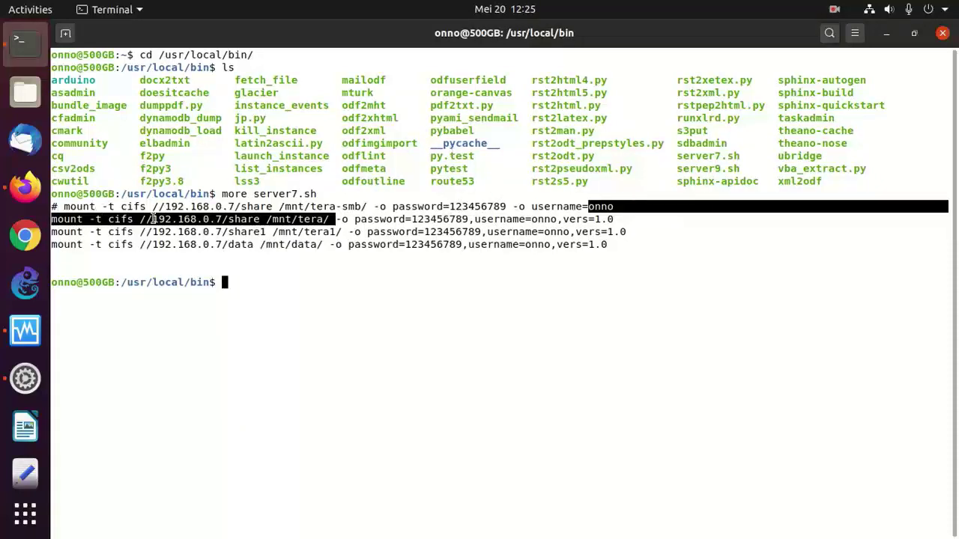
pyautogui.click(274, 215)
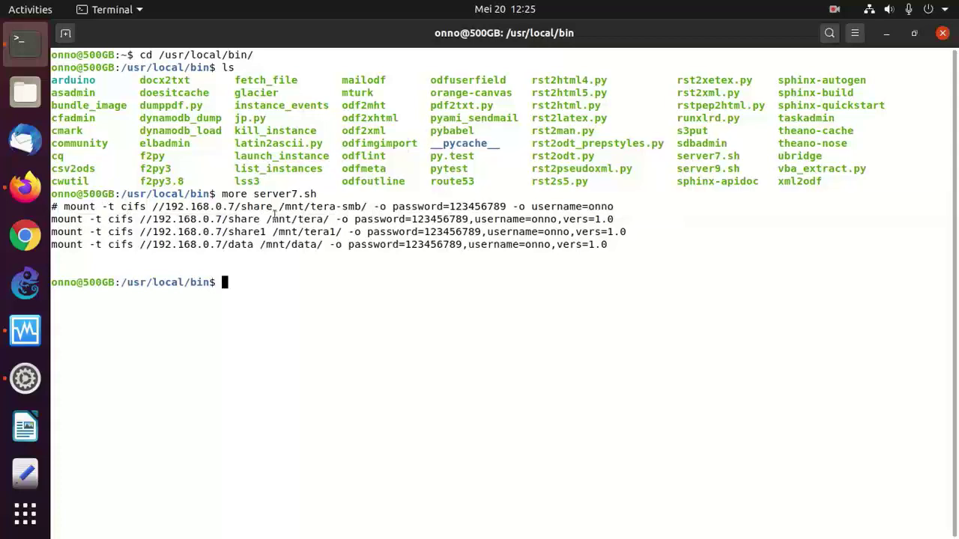
pyautogui.moveTo(272, 217); pyautogui.dragTo(330, 218)
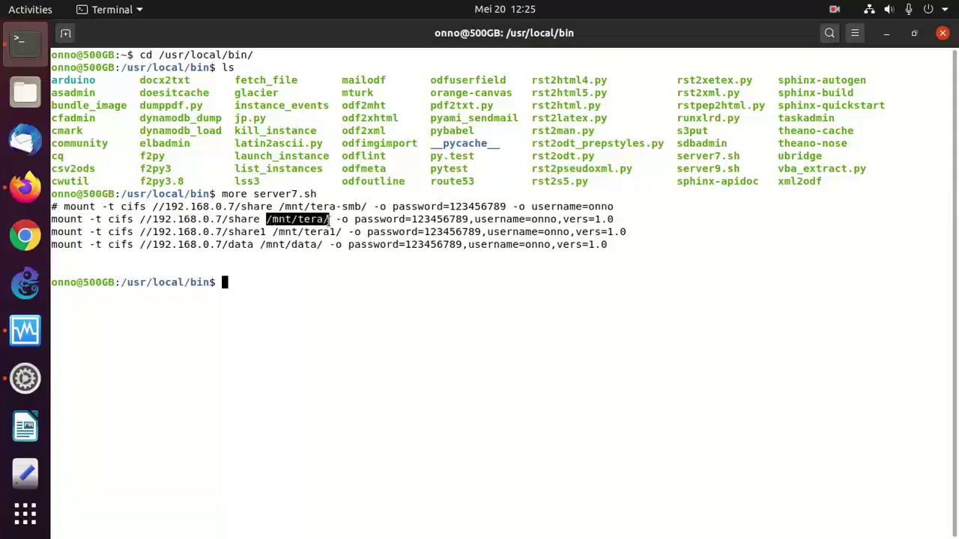
pyautogui.click(25, 91)
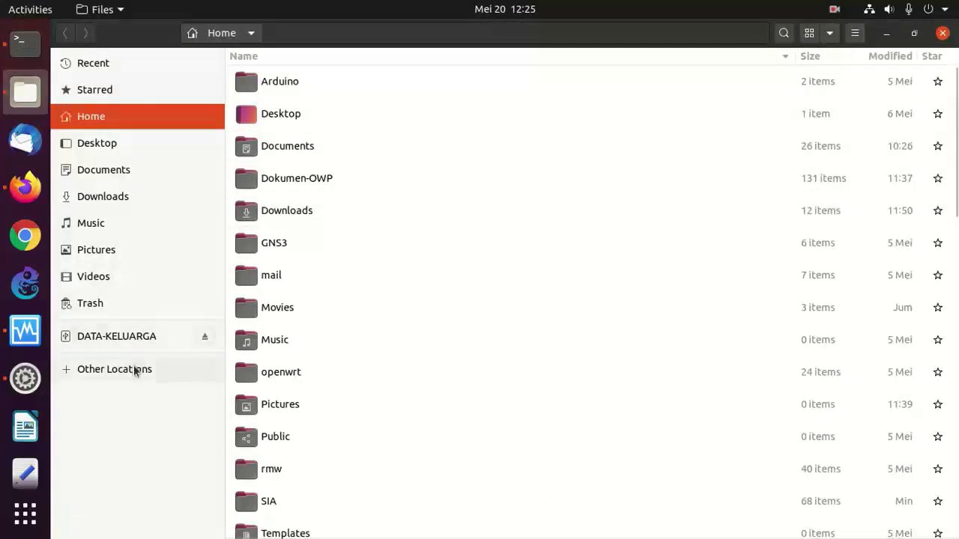
pyautogui.click(27, 47)
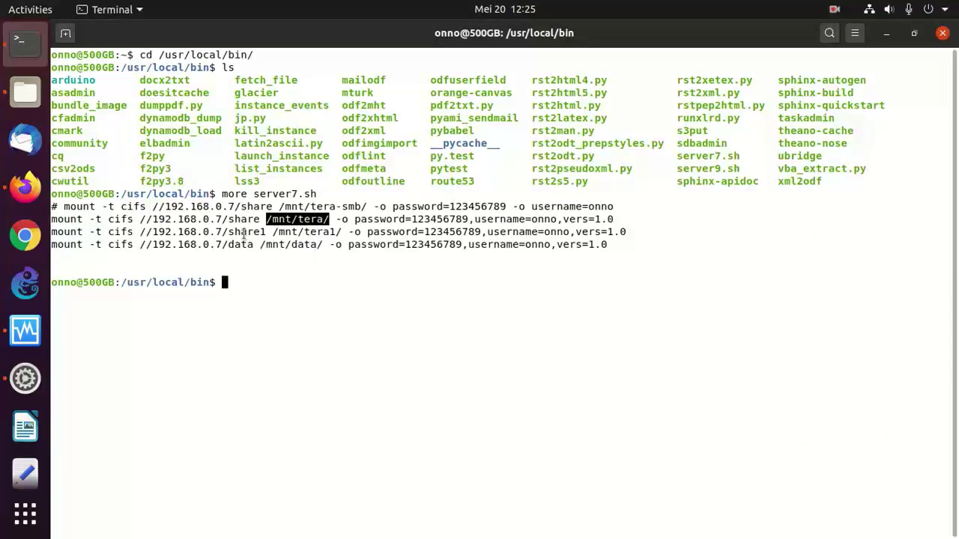
pyautogui.click(258, 219)
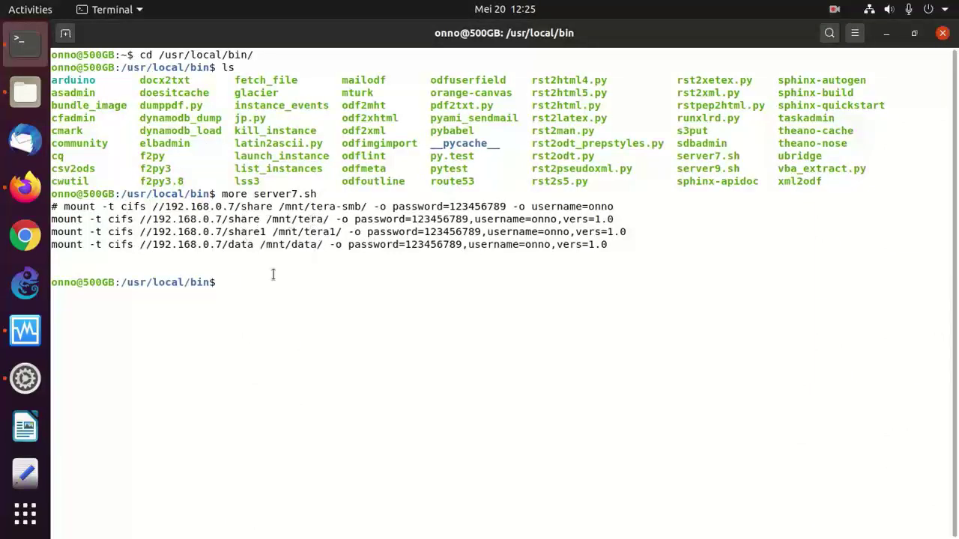
# - Display server9.sh and highlight its /var/data/library and library-4/library-5 bind lines
pyautogui.write('more server9')
pyautogui.press('Tab')
pyautogui.press('Return')
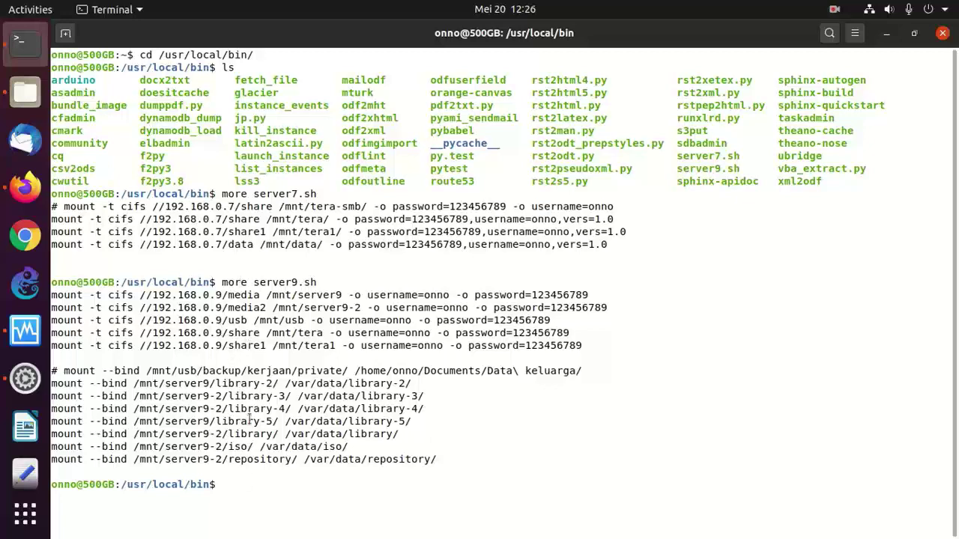
pyautogui.moveTo(291, 384); pyautogui.dragTo(397, 399)
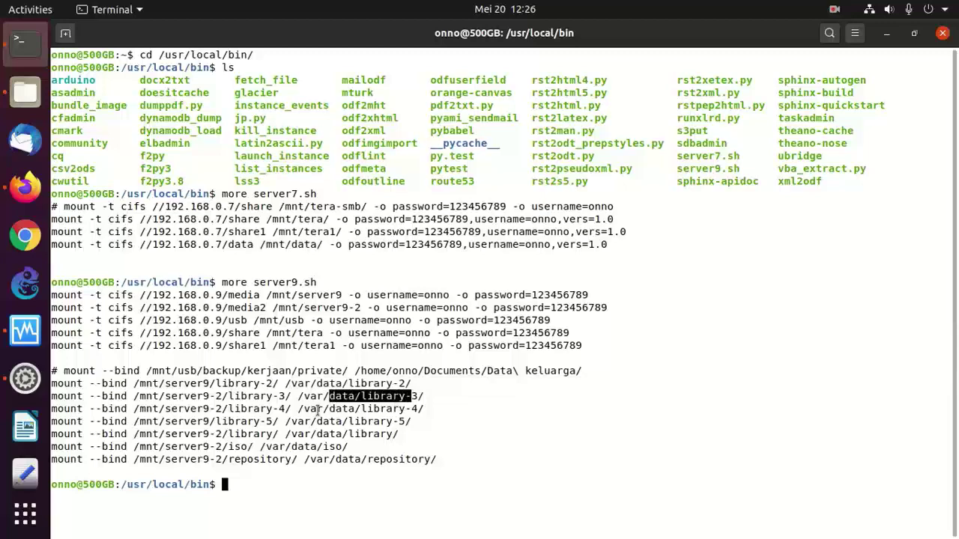
pyautogui.moveTo(317, 410); pyautogui.dragTo(334, 438)
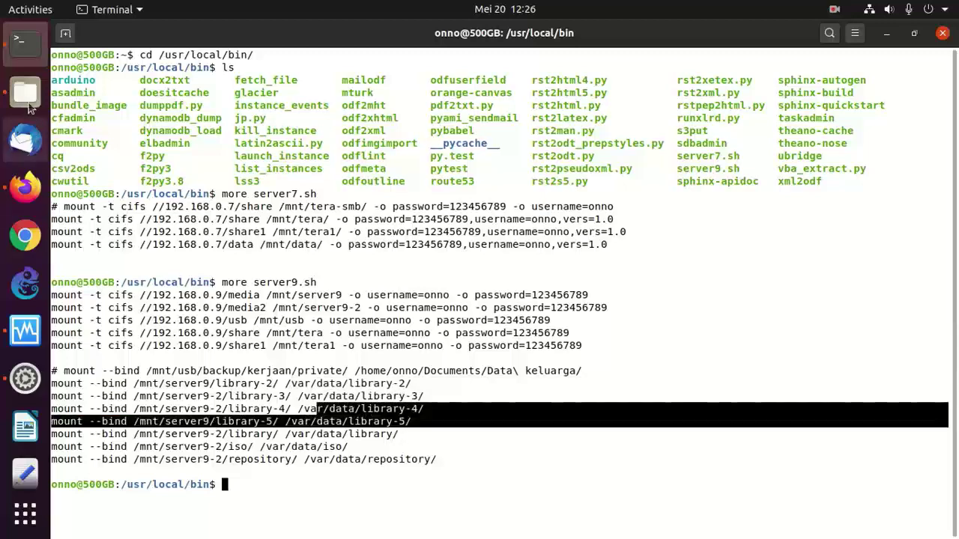
# - In Files, browse from the root filesystem to /var/data/library-2/books
pyautogui.click(28, 102)
pyautogui.click(128, 368)
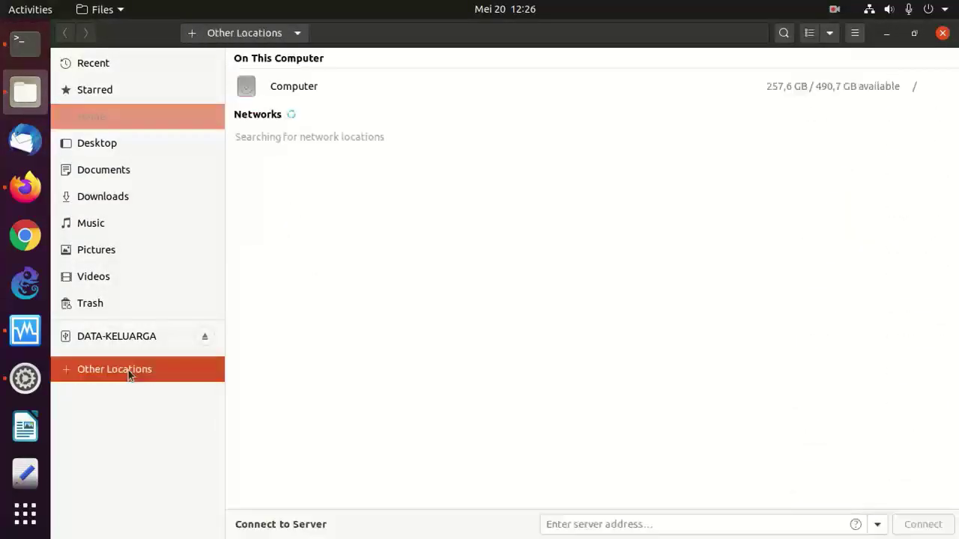
pyautogui.doubleClick(274, 89)
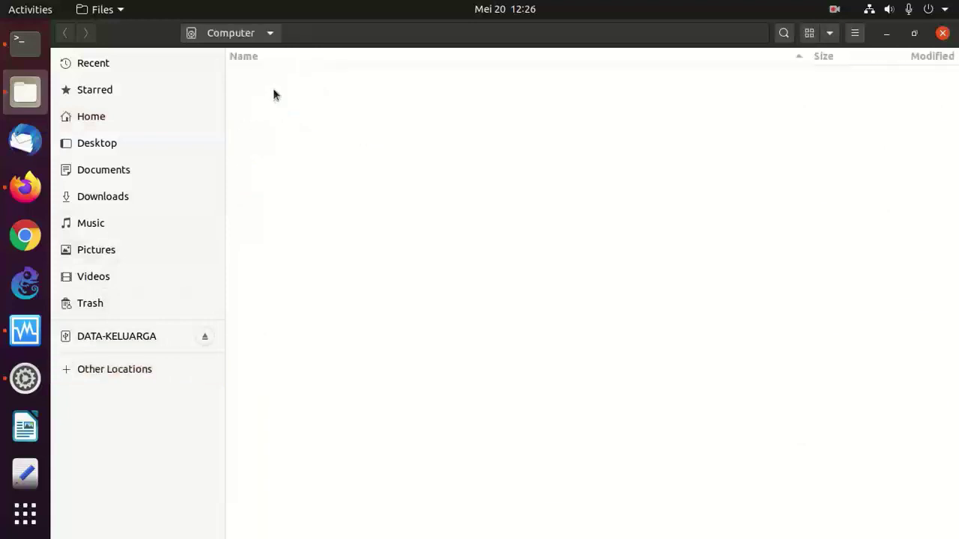
pyautogui.doubleClick(268, 79)
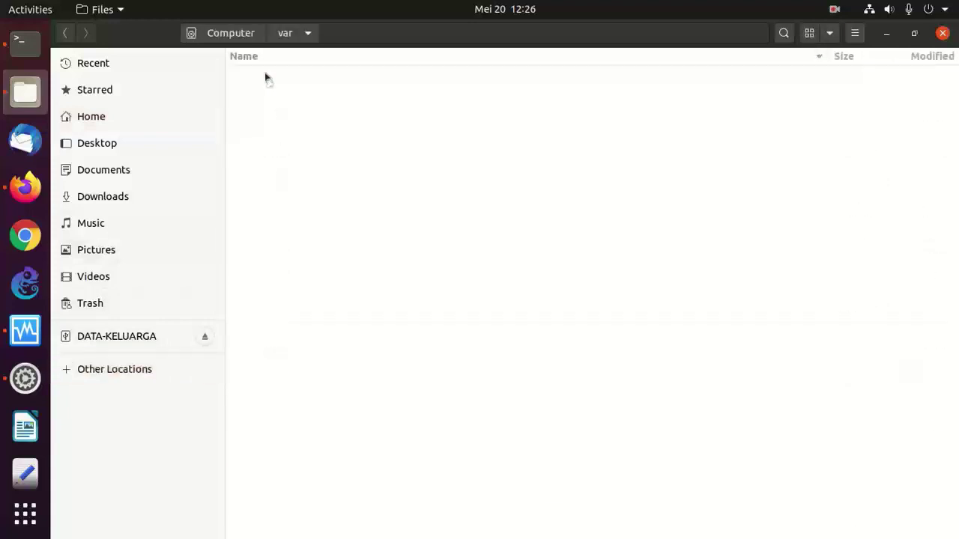
pyautogui.click(264, 180)
pyautogui.doubleClick(264, 177)
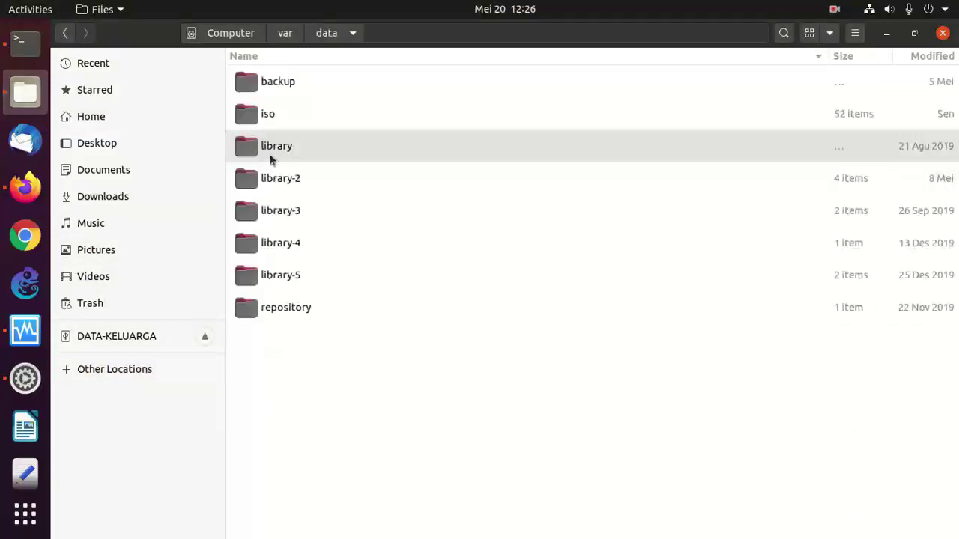
pyautogui.click(282, 180)
pyautogui.doubleClick(283, 180)
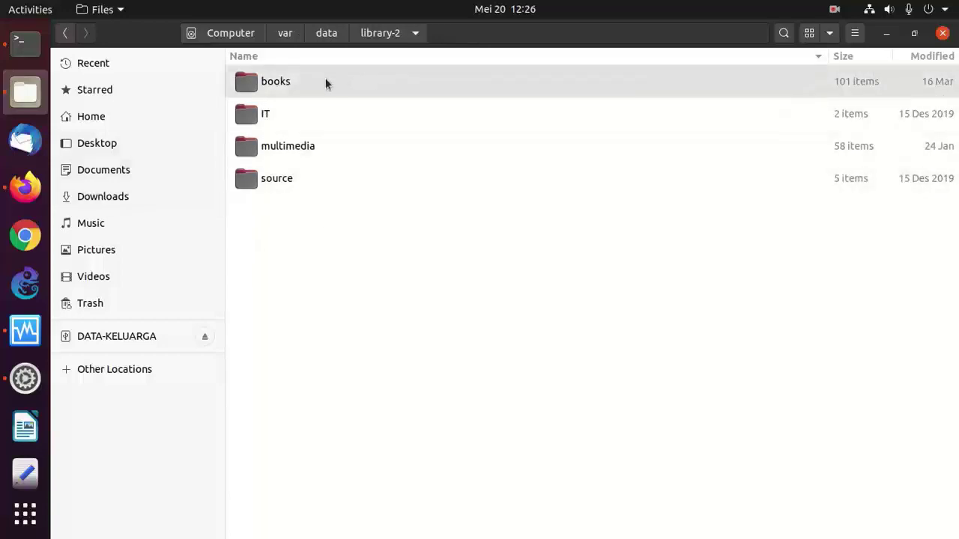
pyautogui.doubleClick(325, 80)
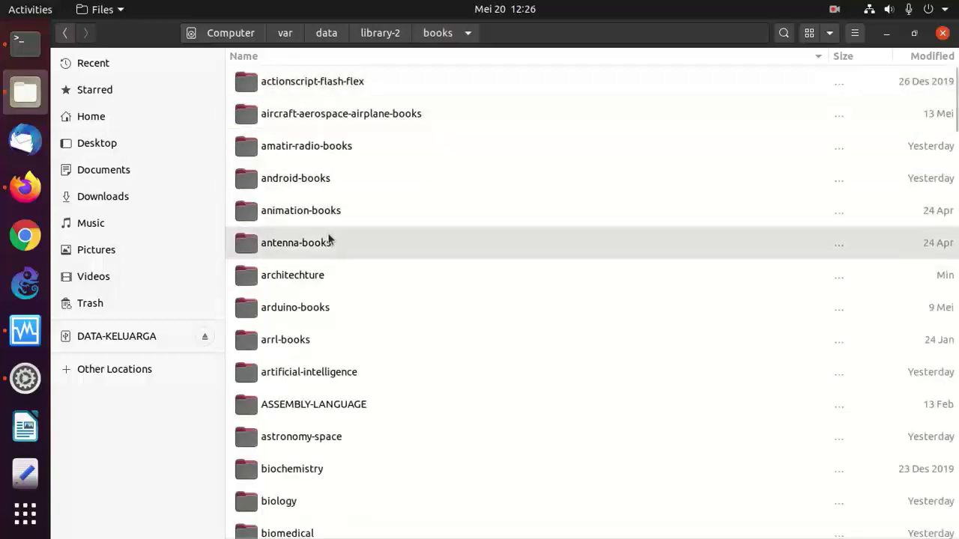
# - Open linux-books, select Audio-Visualization-Using-ThMAD.pdf, then close the file manager
pyautogui.press('Down')
pyautogui.press('Down')
pyautogui.press('Down')
pyautogui.press('Down')
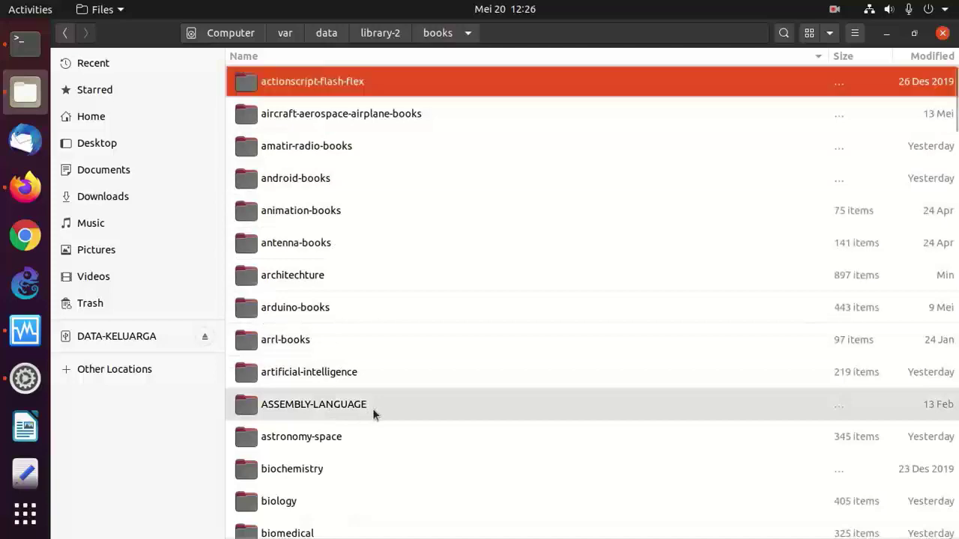
pyautogui.press('pagedown')
pyautogui.press('pagedown')
pyautogui.scroll(-10, 372, 408)
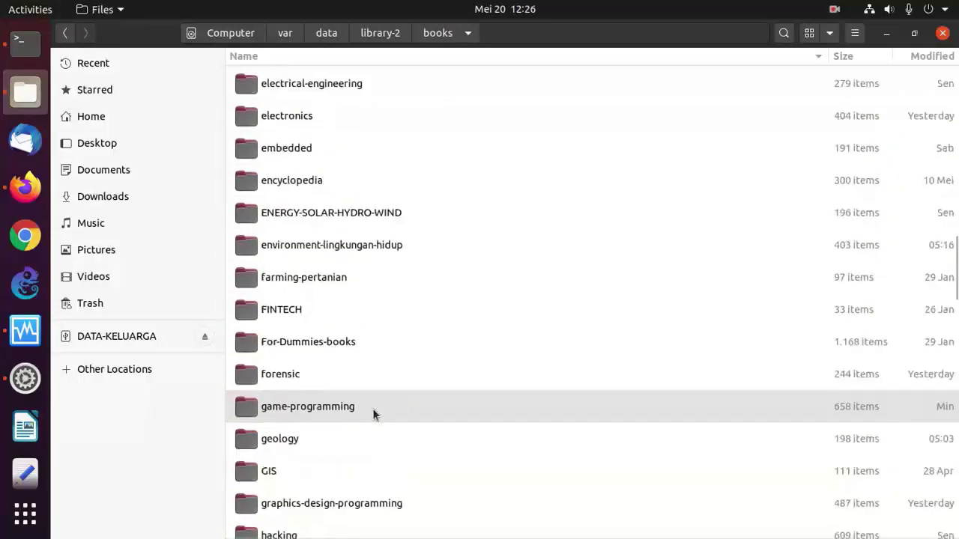
pyautogui.press('pagedown')
pyautogui.press('Up')
pyautogui.press('Up')
pyautogui.press('Up')
pyautogui.press('Up')
pyautogui.press('Up')
pyautogui.press('Up')
pyautogui.press('Up')
pyautogui.press('Up')
pyautogui.press('Up')
pyautogui.press('Up')
pyautogui.press('Up')
pyautogui.press('Up')
pyautogui.press('Up')
pyautogui.press('Up')
pyautogui.press('Down')
pyautogui.press('Down')
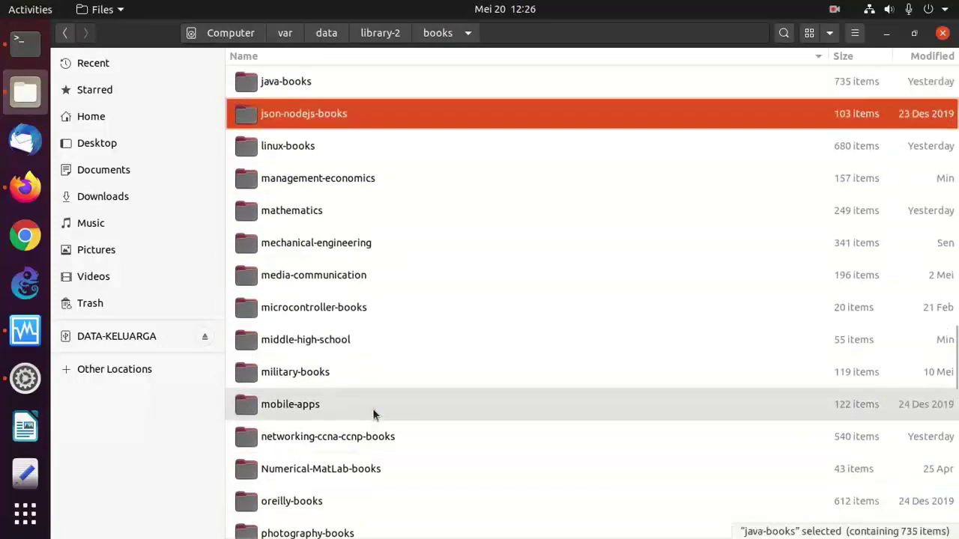
pyautogui.press('Return')
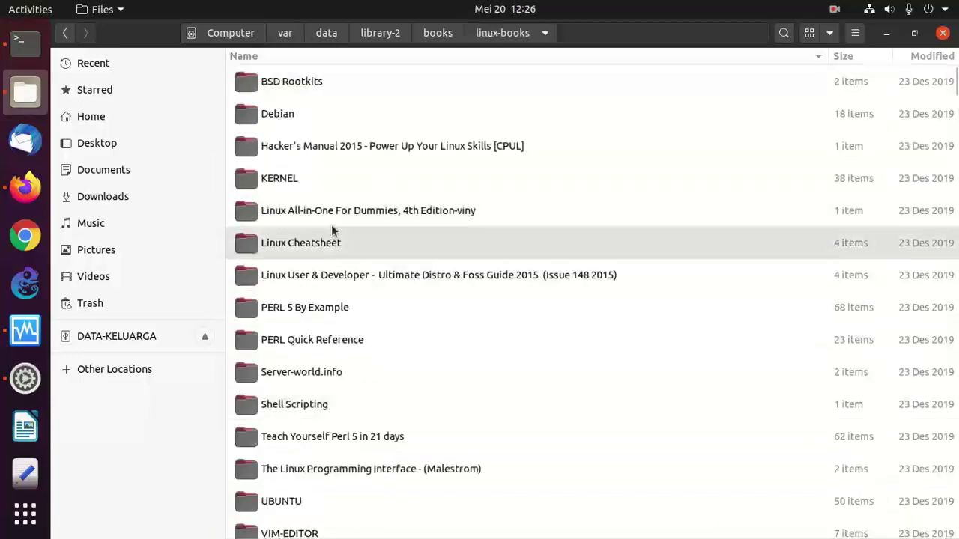
pyautogui.press('pagedown')
pyautogui.press('pagedown')
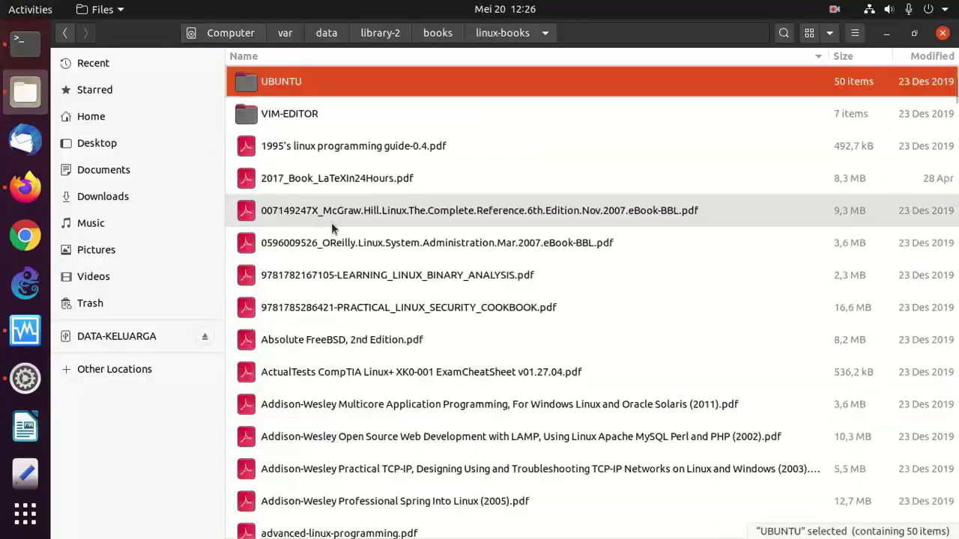
pyautogui.press('pagedown')
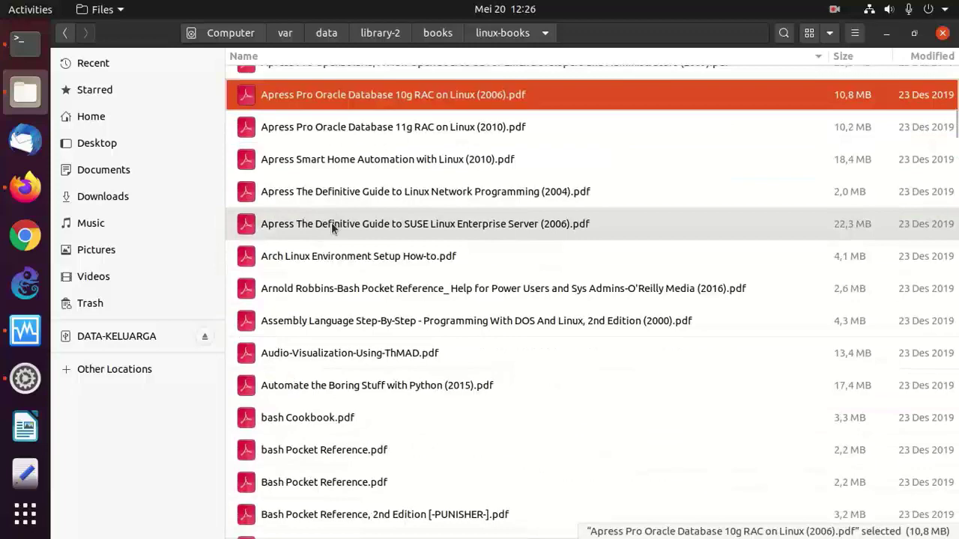
pyautogui.click(364, 351)
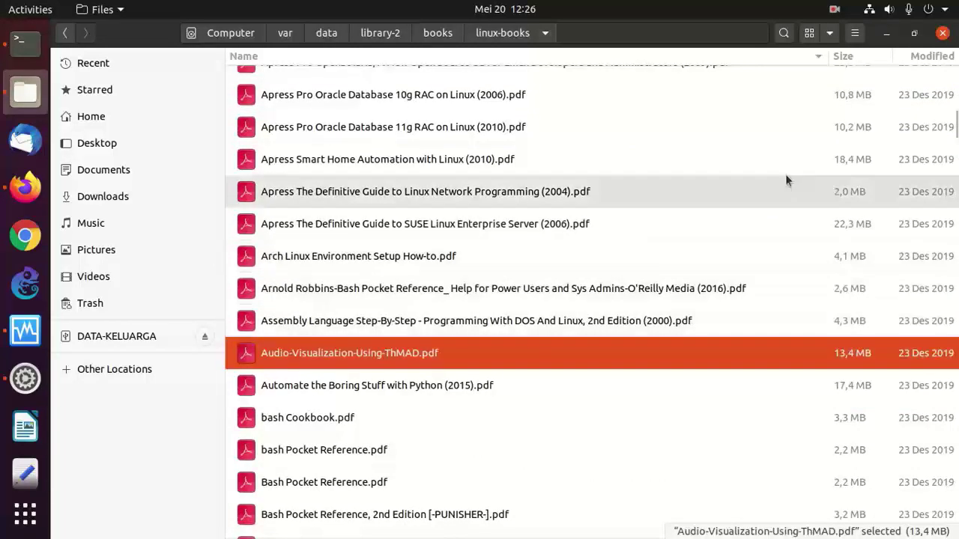
pyautogui.click(944, 34)
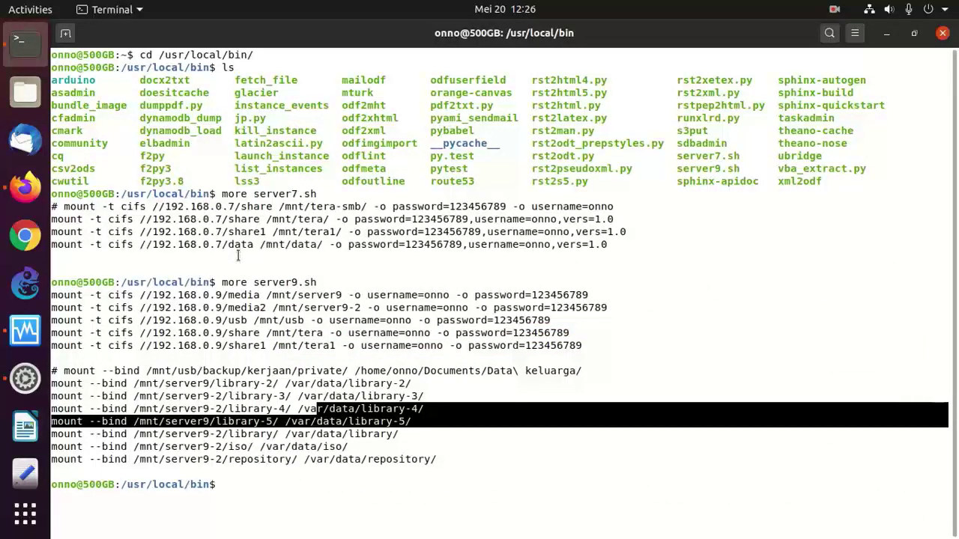
# - Show the running FILE SHARING VM's console and log in with the user account
pyautogui.click(26, 340)
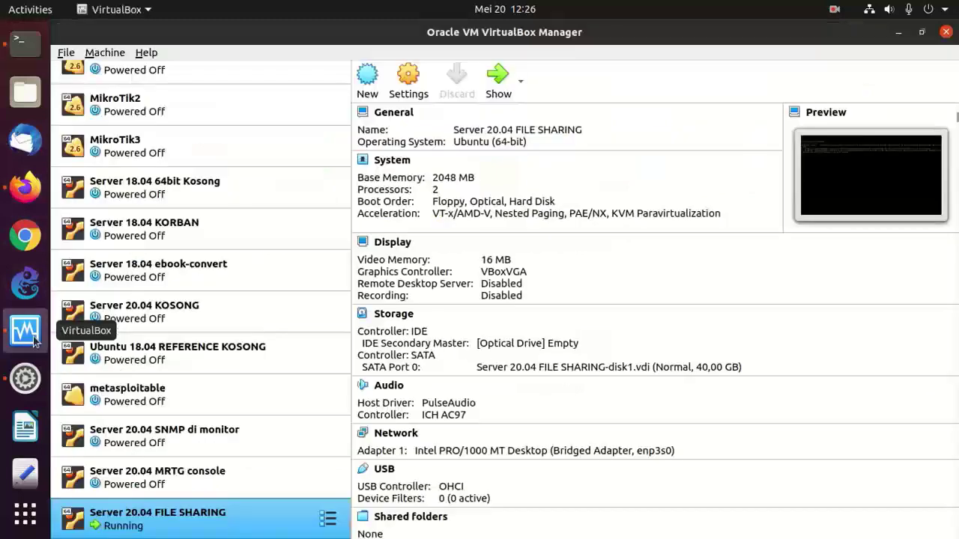
pyautogui.rightClick(152, 514)
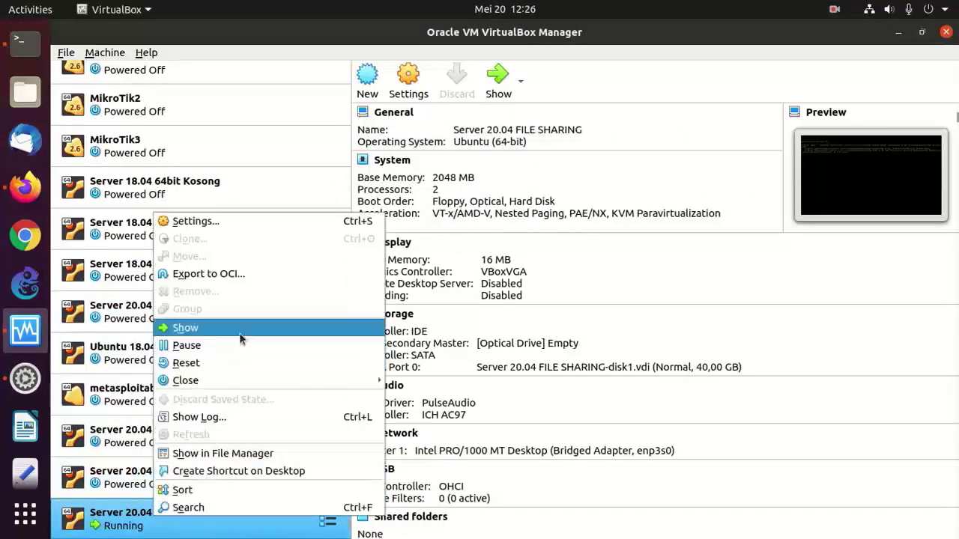
pyautogui.click(238, 328)
pyautogui.press('Return')
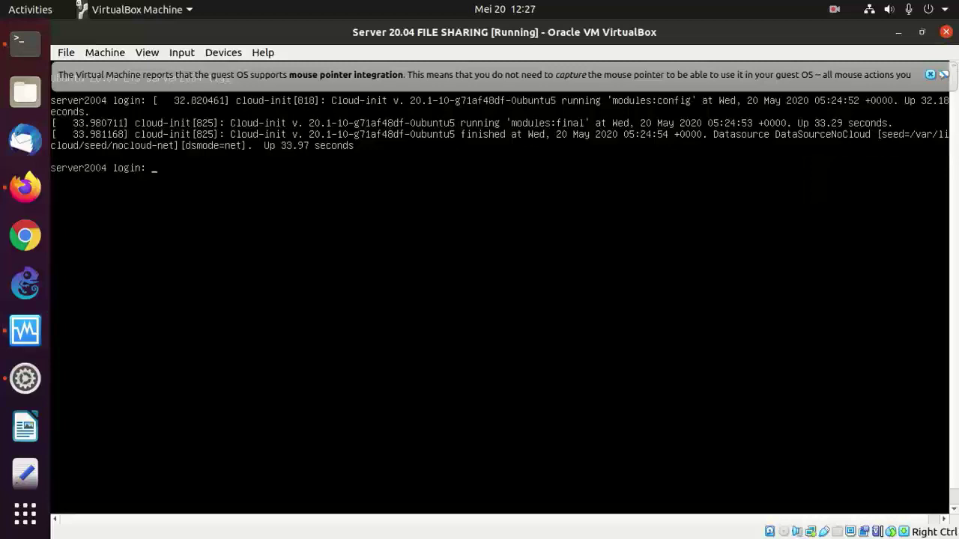
pyautogui.write('onno')
pyautogui.press('Return')
pyautogui.press('Return')
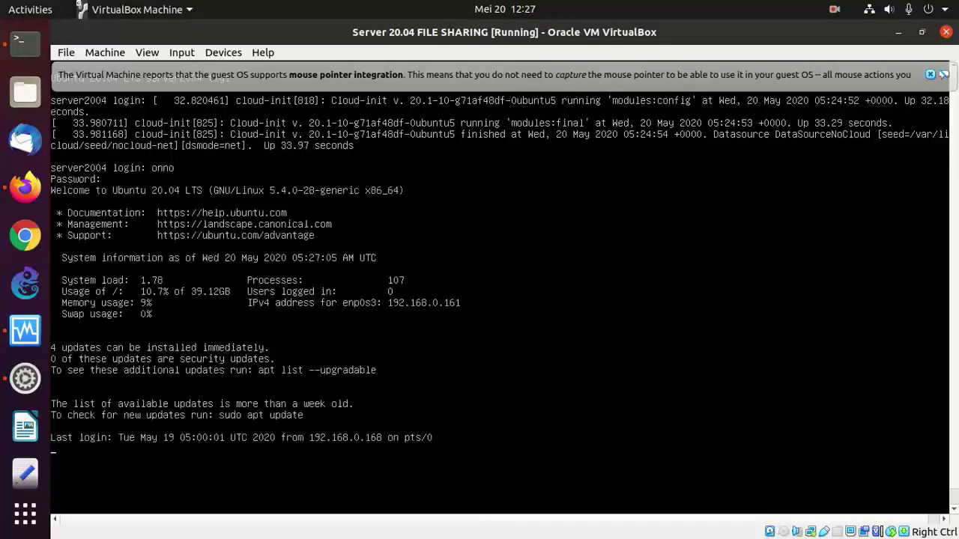
# - Run clear and ifconfig to confirm address 192.168.0.161, then close the console, keeping the VM running
pyautogui.write('clear')
pyautogui.press('Return')
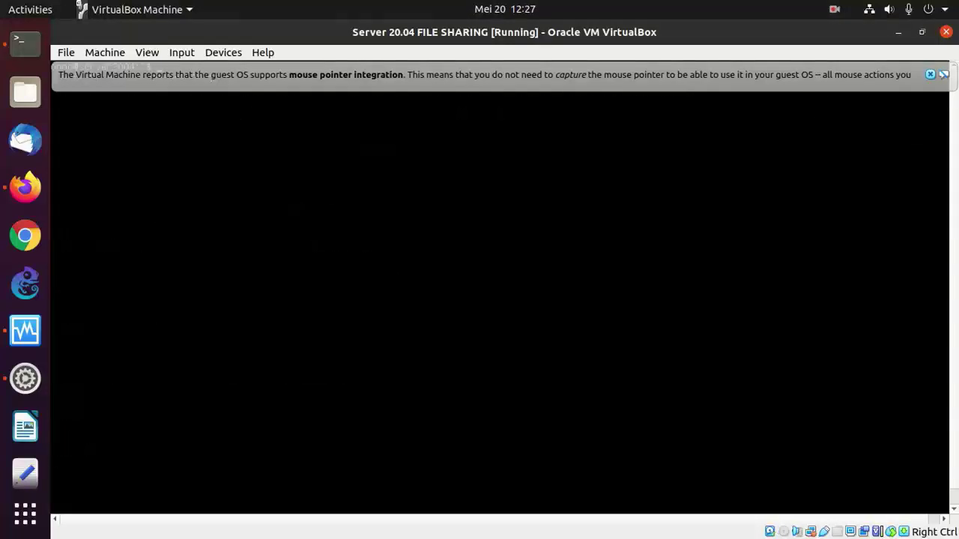
pyautogui.click(929, 74)
pyautogui.press('Return')
pyautogui.press('Return')
pyautogui.press('Return')
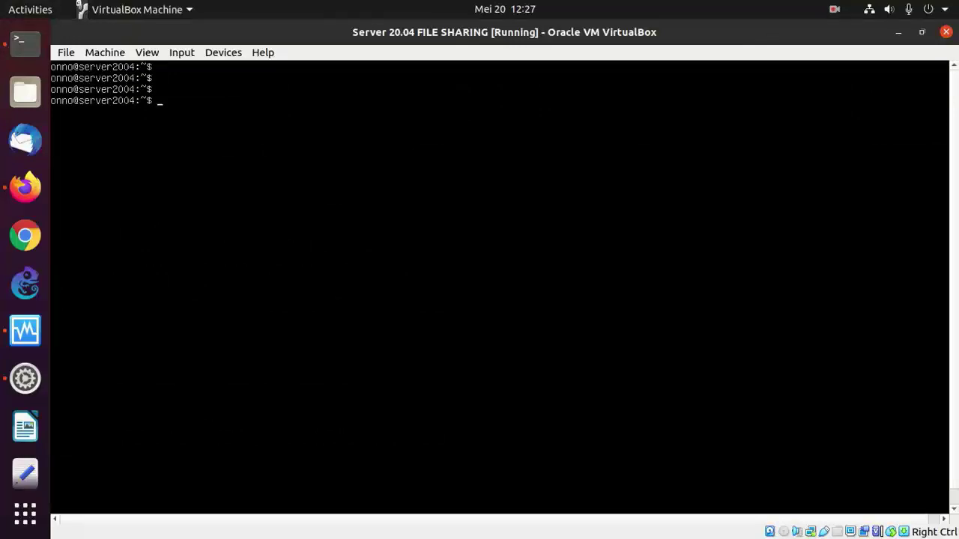
pyautogui.write('ifconfig')
pyautogui.press('Return')
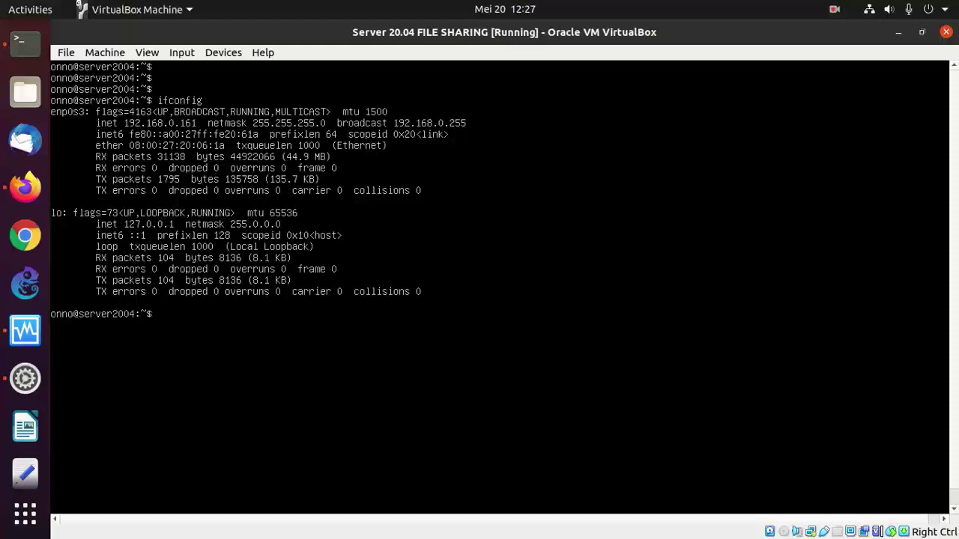
pyautogui.click(945, 32)
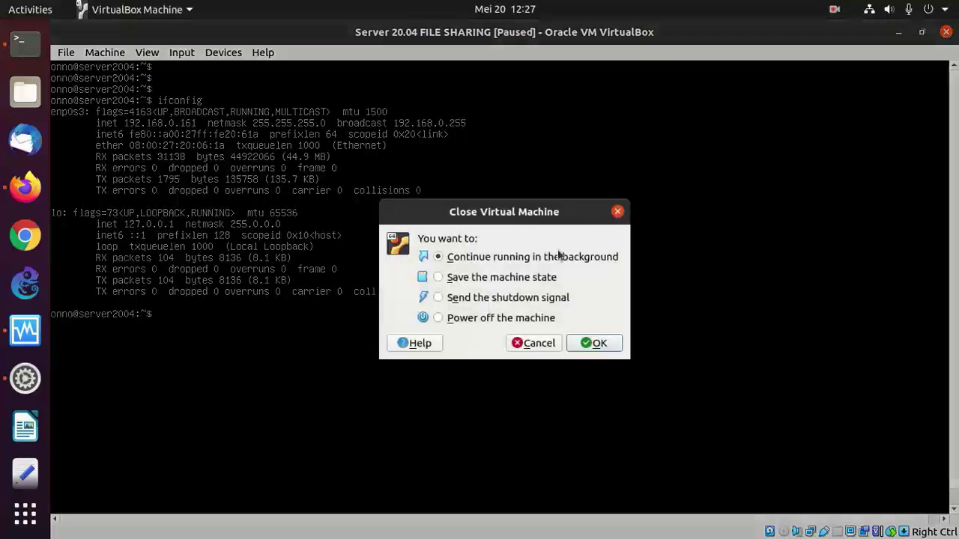
pyautogui.click(594, 343)
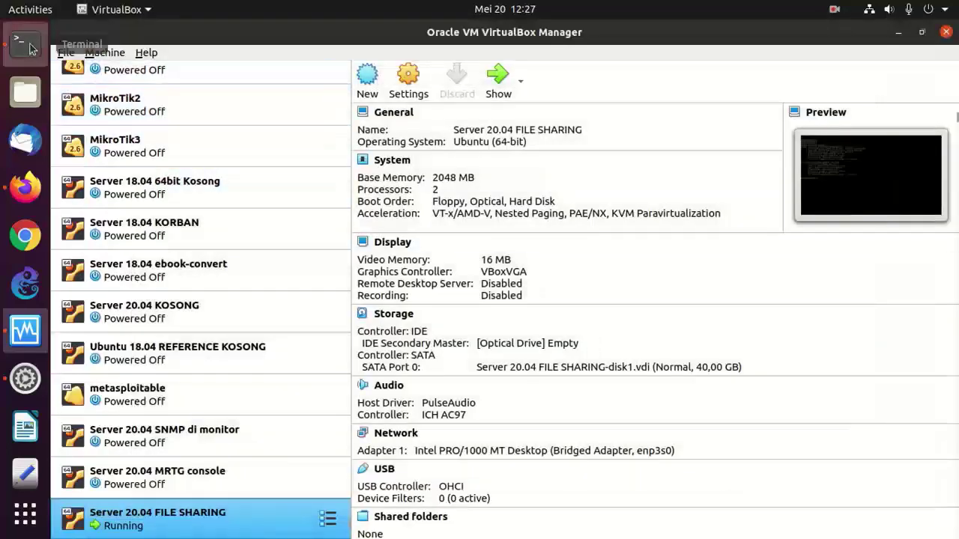
# - In a new terminal tab, SSH into 192.168.0.161 and switch to root with sudo su
pyautogui.click(25, 42)
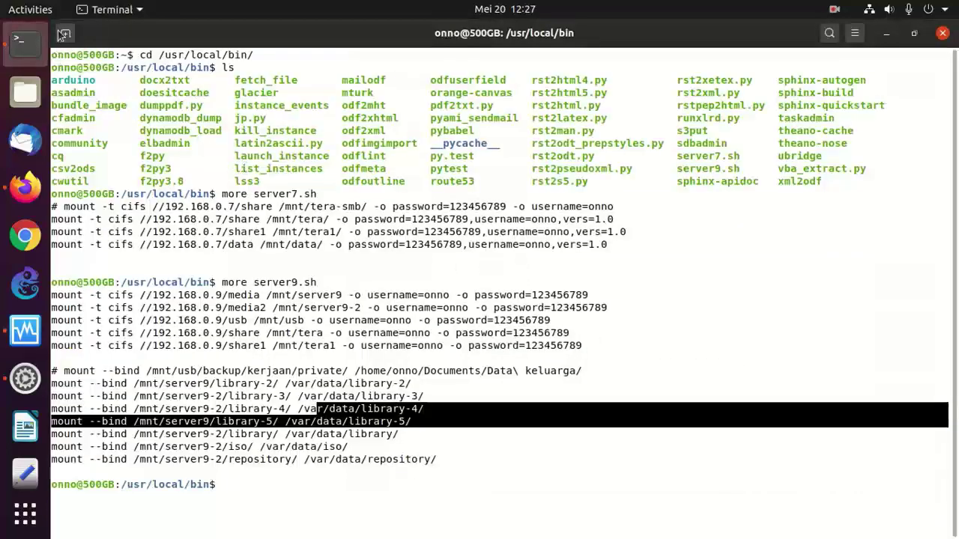
pyautogui.click(66, 33)
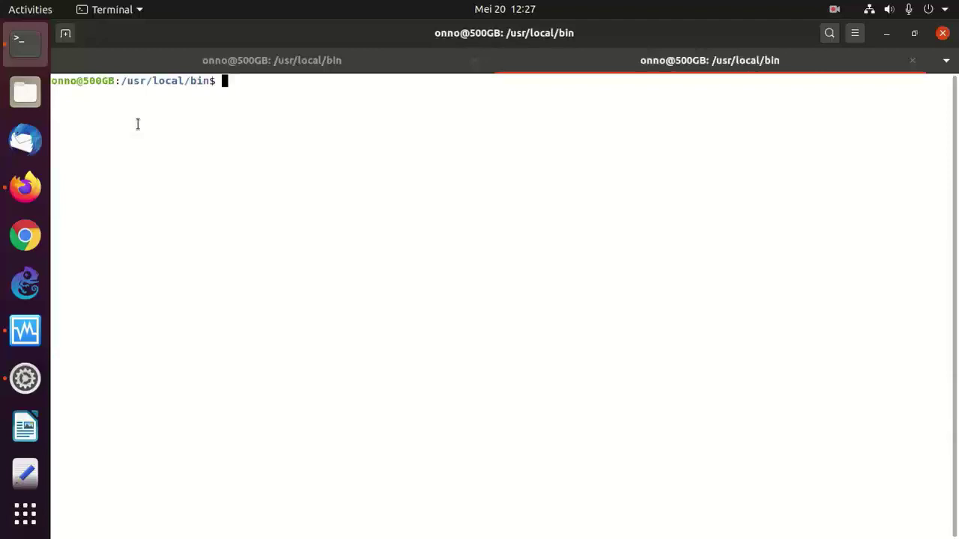
pyautogui.write('cd ~')
pyautogui.press('Return')
pyautogui.write('ssh onno@')
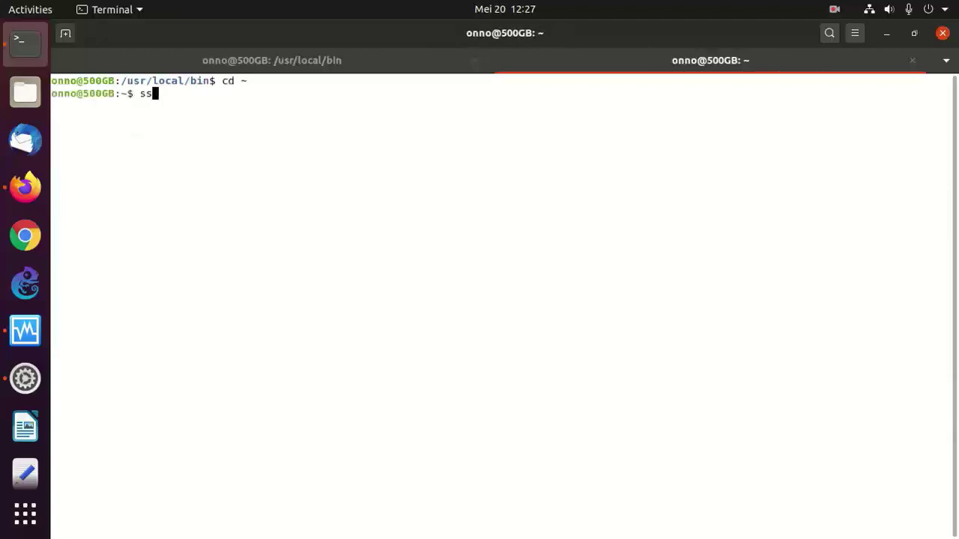
pyautogui.write('192.168.0.161')
pyautogui.press('Return')
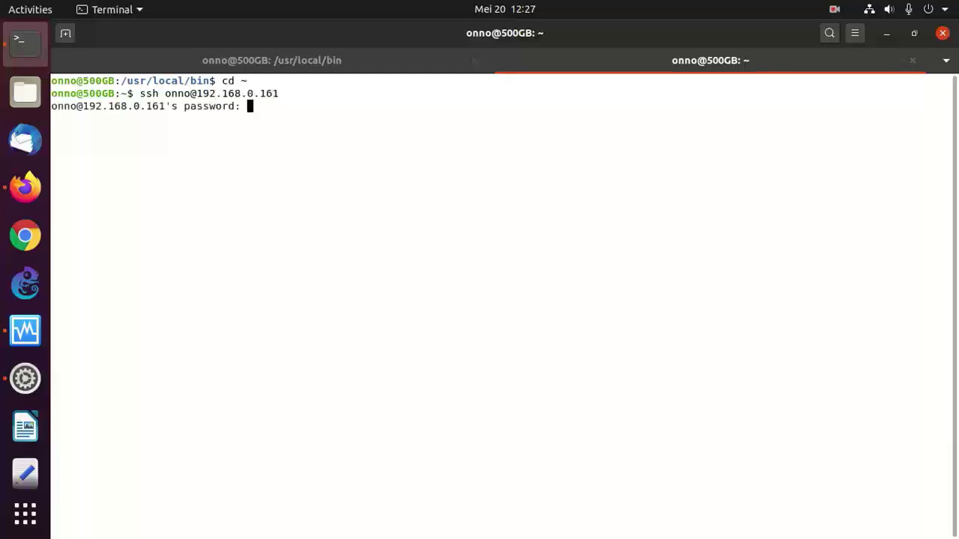
pyautogui.press('Return')
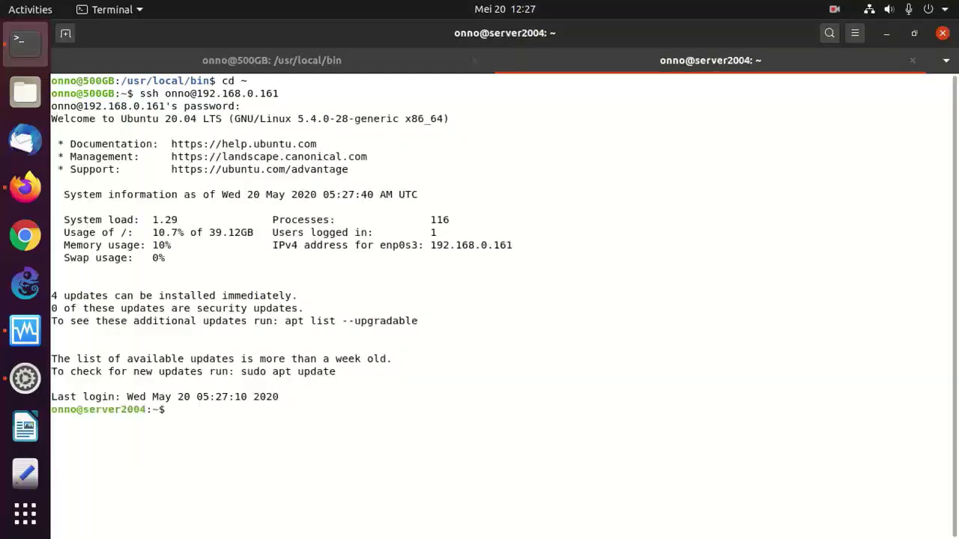
pyautogui.write('clear')
pyautogui.press('Return')
pyautogui.write('sudo su')
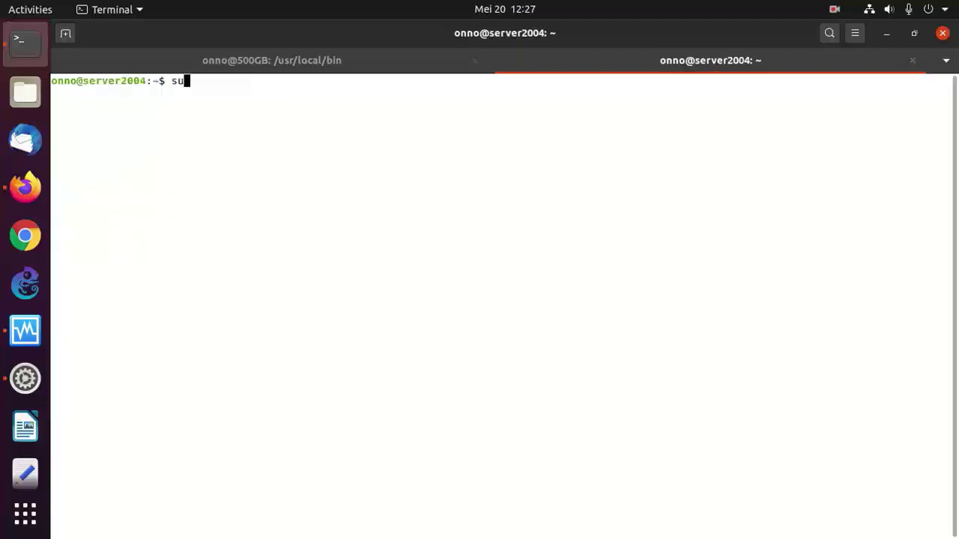
pyautogui.press('Return')
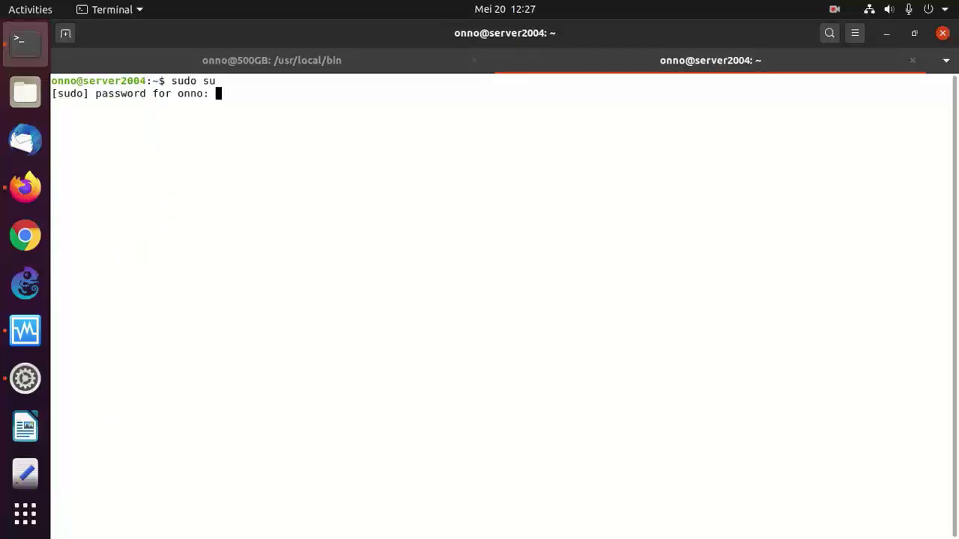
pyautogui.press('Return')
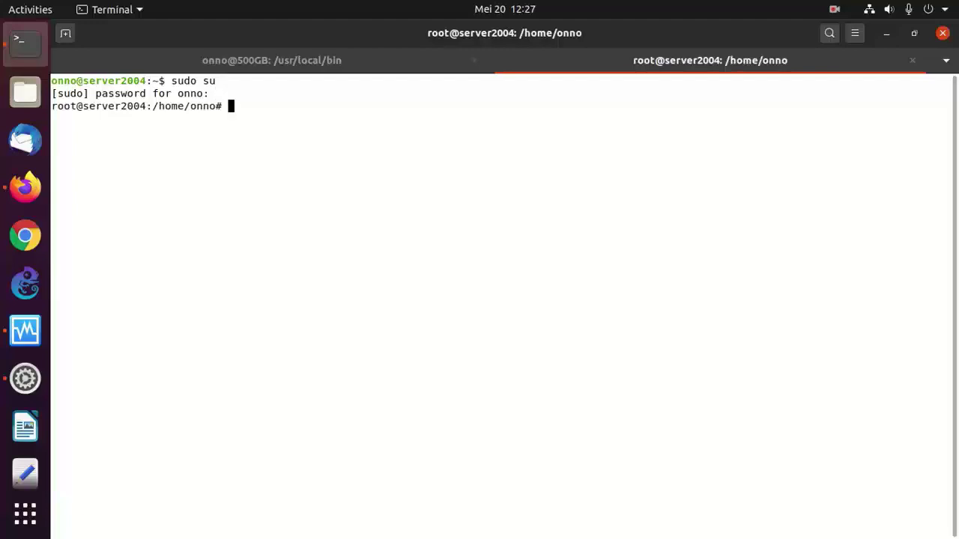
# - Create the /home/public and /home/data directories with mkdir
pyautogui.write('mkdir /home/public')
pyautogui.press('Return')
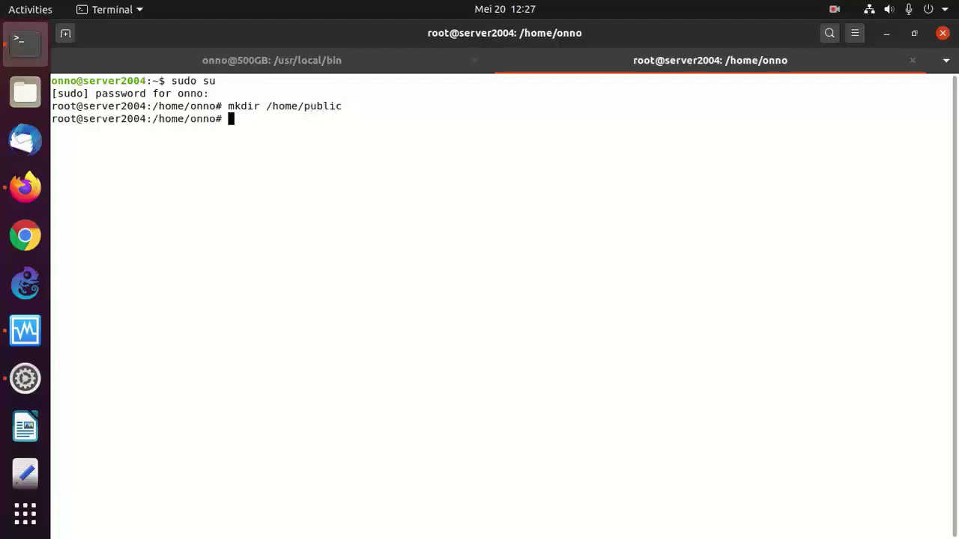
pyautogui.press('Up')
pyautogui.press('BackSpace')
pyautogui.press('BackSpace')
pyautogui.press('BackSpace')
pyautogui.press('BackSpace')
pyautogui.press('BackSpace')
pyautogui.press('BackSpace')
pyautogui.write('data')
pyautogui.press('Return')
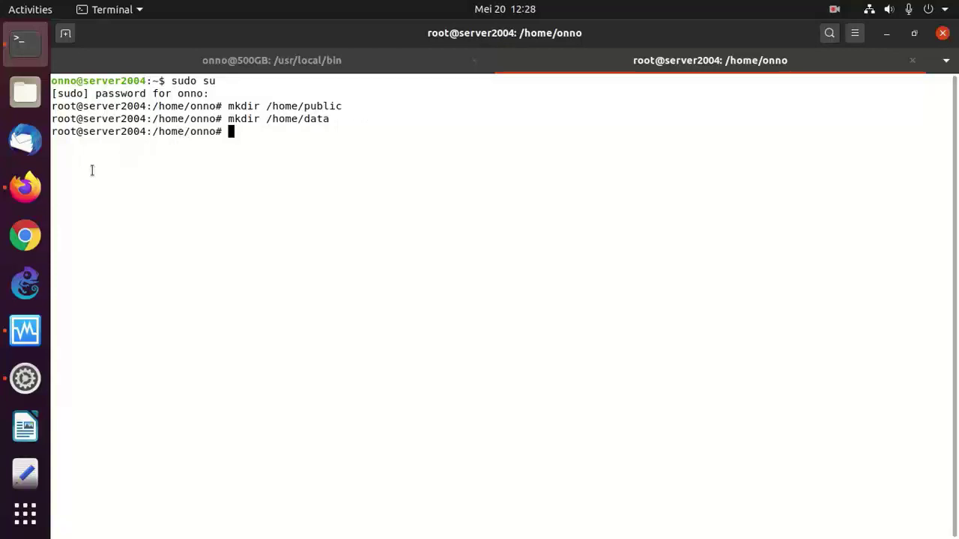
# - Edit the SMB wiki page, deleting the old smbfs install and Ubuntu 12.10 lines
pyautogui.click(40, 194)
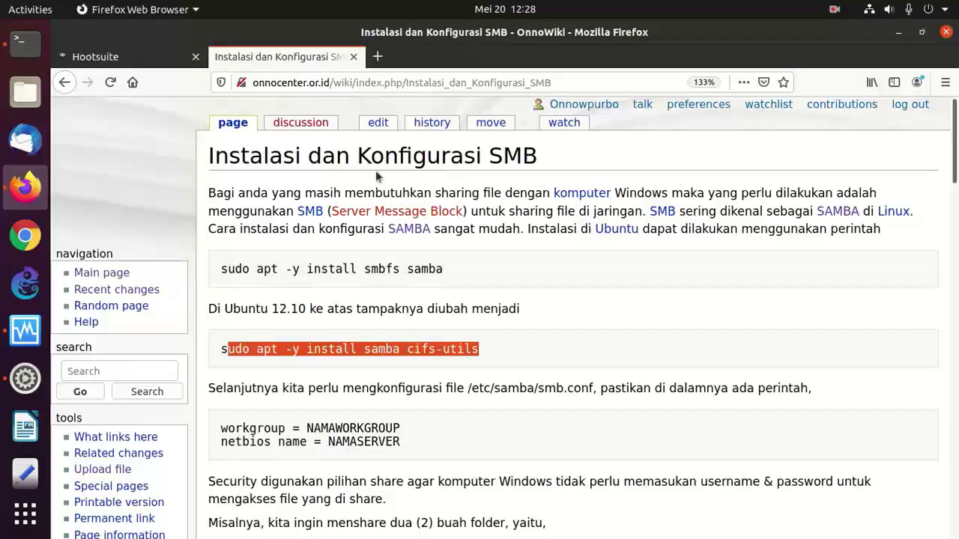
pyautogui.click(320, 346)
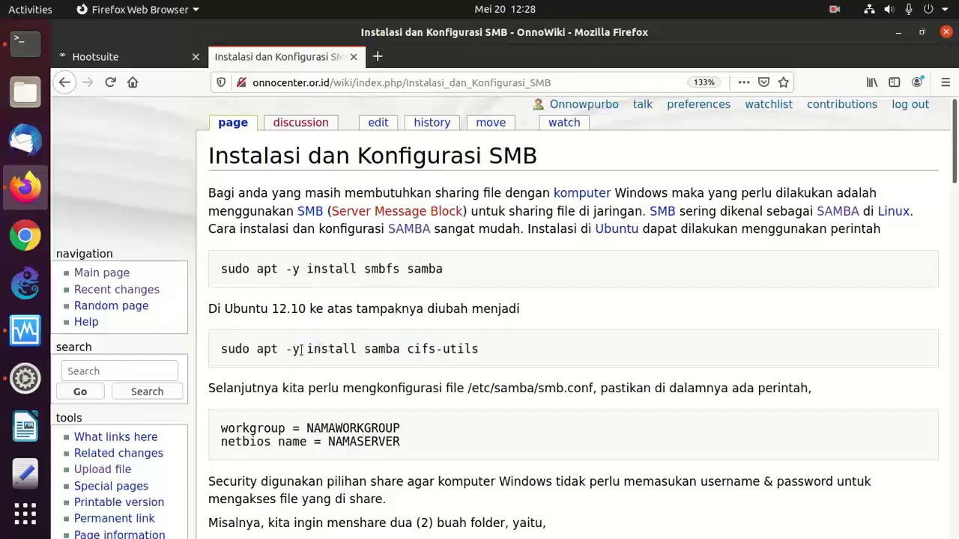
pyautogui.click(378, 122)
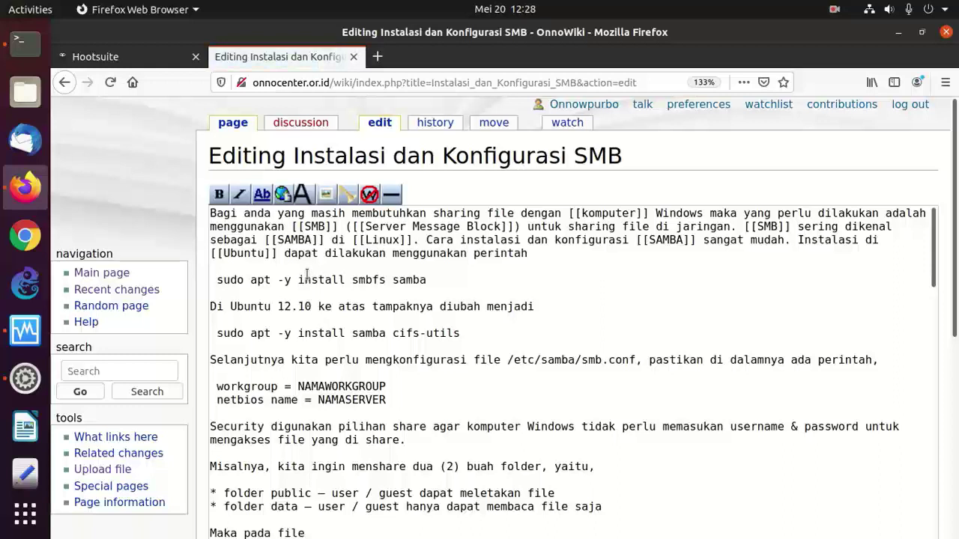
pyautogui.moveTo(441, 279); pyautogui.dragTo(257, 281)
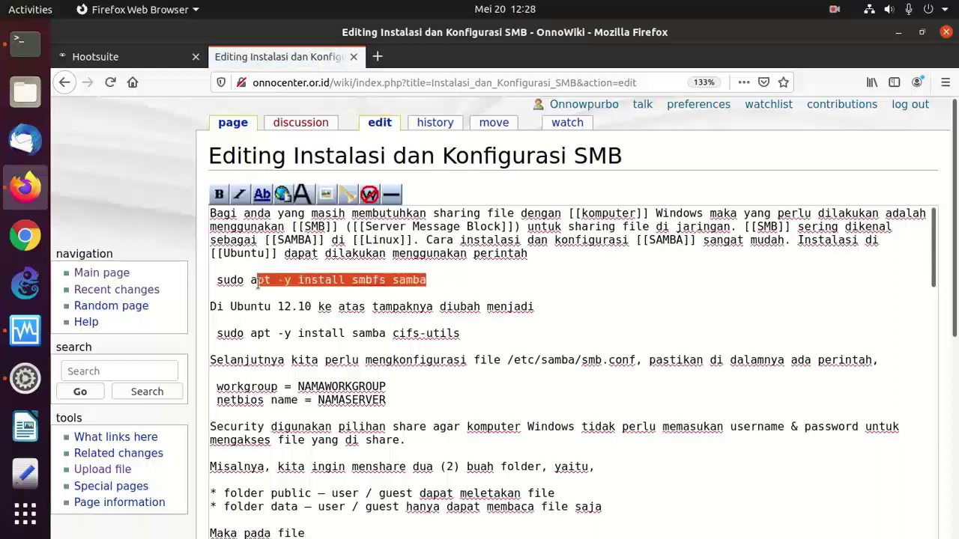
pyautogui.click(493, 306)
pyautogui.moveTo(534, 306); pyautogui.dragTo(204, 289)
pyautogui.press('BackSpace')
pyautogui.press('BackSpace')
pyautogui.press('BackSpace')
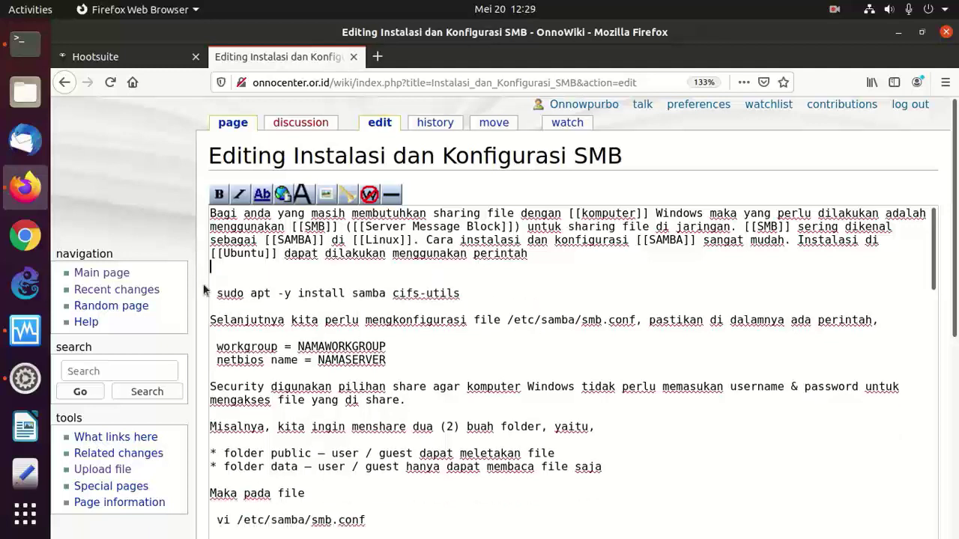
pyautogui.press('Right')
# - Add a 'sudo apt update' line above the install command and copy it
pyautogui.press('Return')
pyautogui.write('sudo apt update')
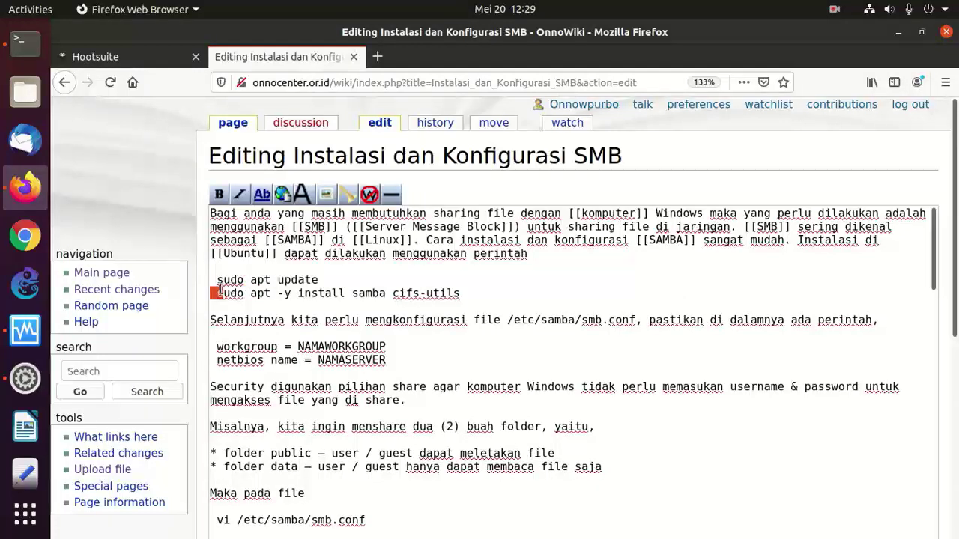
pyautogui.keyDown('shift'); pyautogui.click(216, 283); pyautogui.keyUp('shift')
pyautogui.rightClick(260, 290)
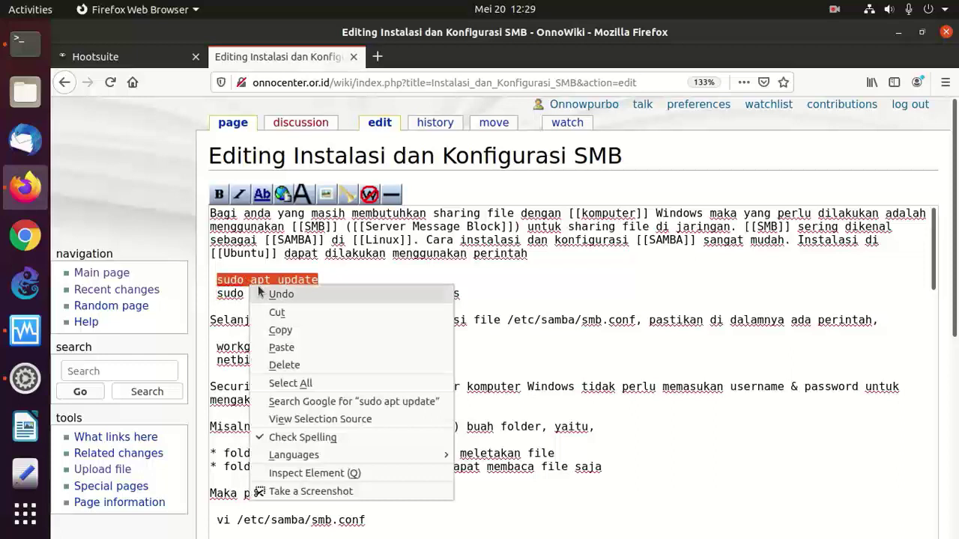
pyautogui.click(280, 330)
pyautogui.click(25, 45)
# - Paste and run 'sudo apt update' in the server terminal
pyautogui.rightClick(337, 219)
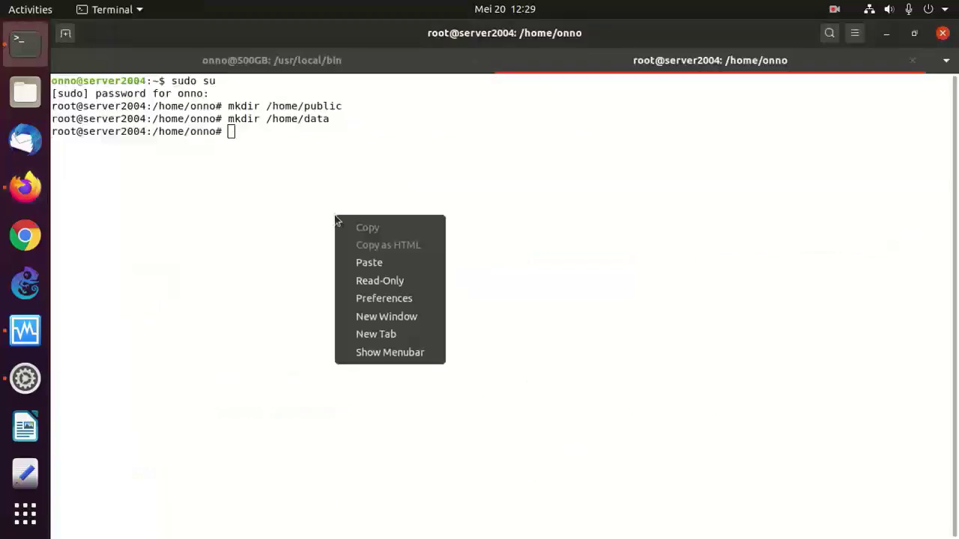
pyautogui.click(386, 261)
pyautogui.press('Return')
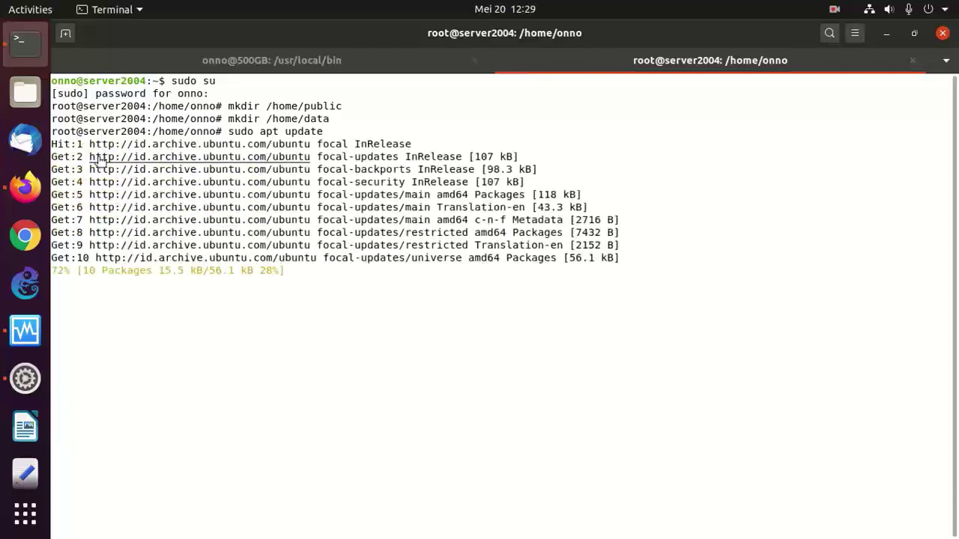
# - Copy the samba cifs-utils install command from the wiki and run it in the terminal
pyautogui.click(25, 188)
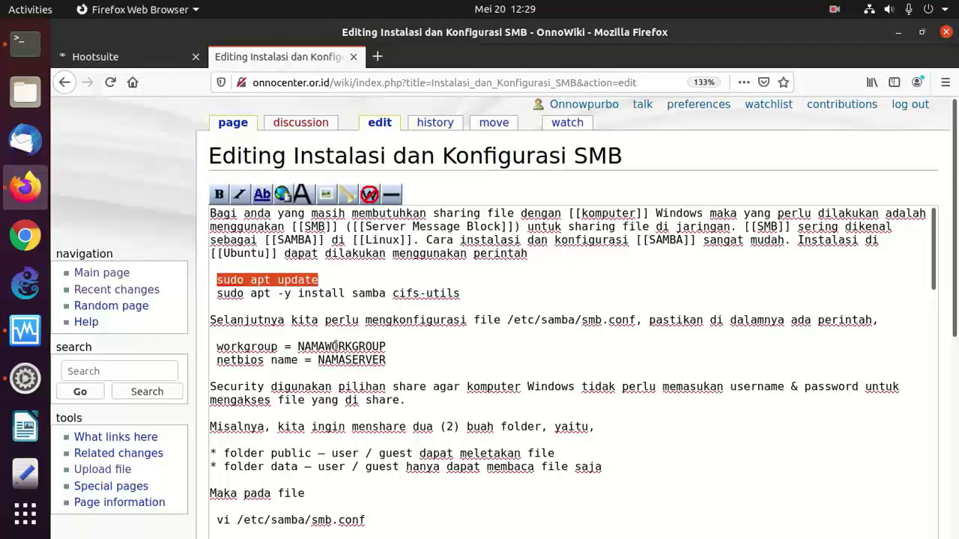
pyautogui.moveTo(463, 294); pyautogui.dragTo(211, 294)
pyautogui.rightClick(292, 295)
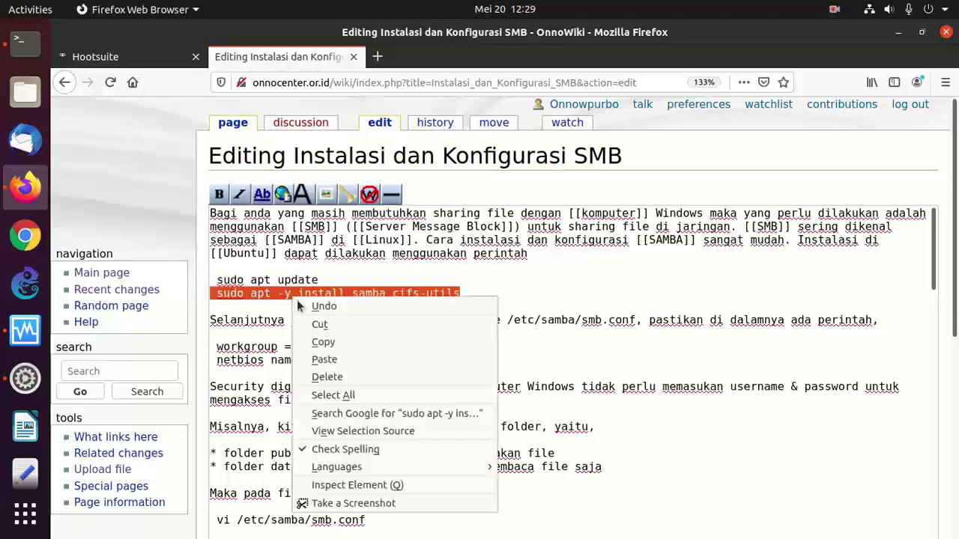
pyautogui.click(322, 341)
pyautogui.click(25, 42)
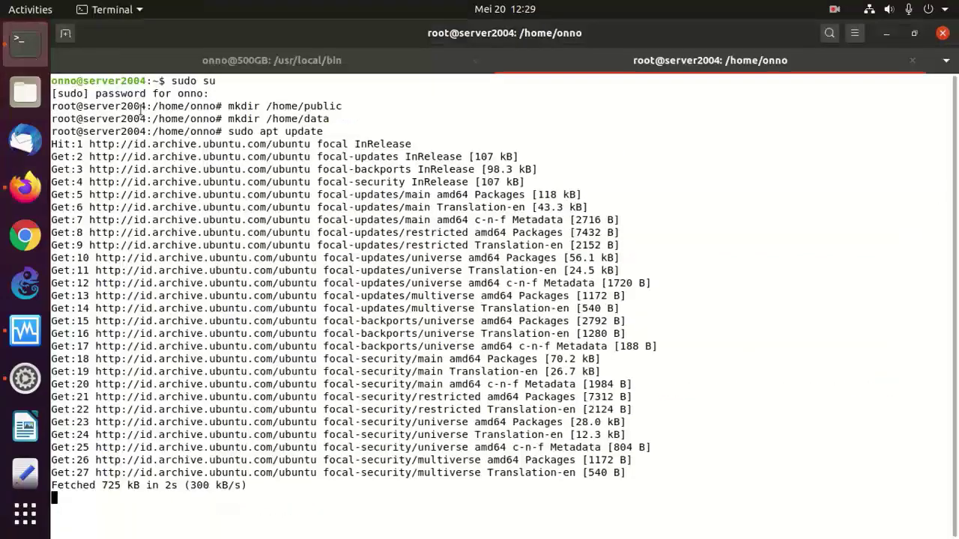
pyautogui.rightClick(297, 197)
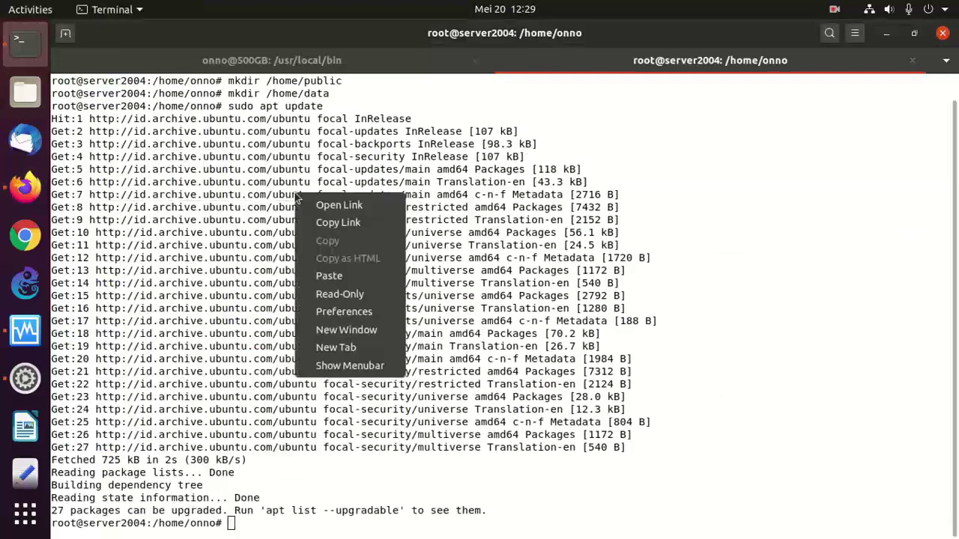
pyautogui.click(329, 275)
pyautogui.press('Return')
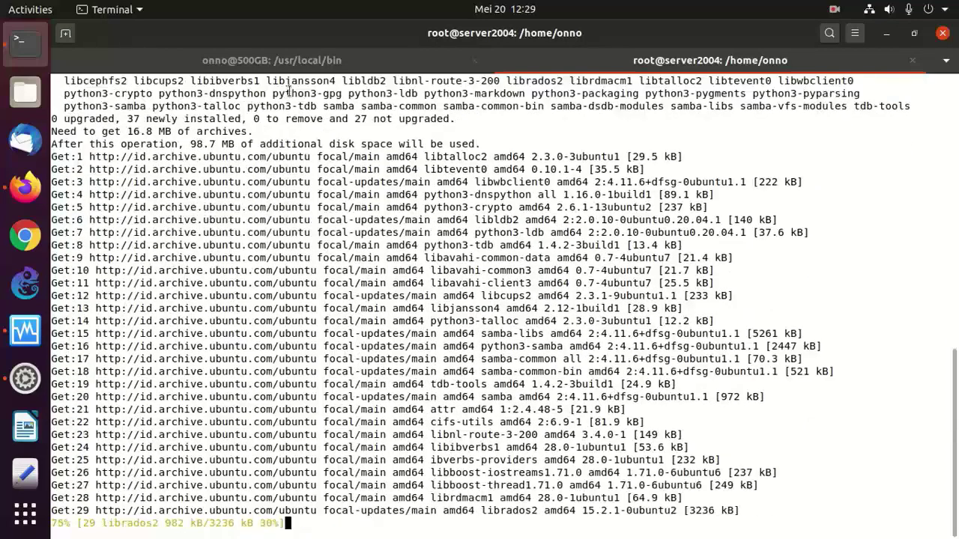
pyautogui.click(23, 189)
pyautogui.click(473, 346)
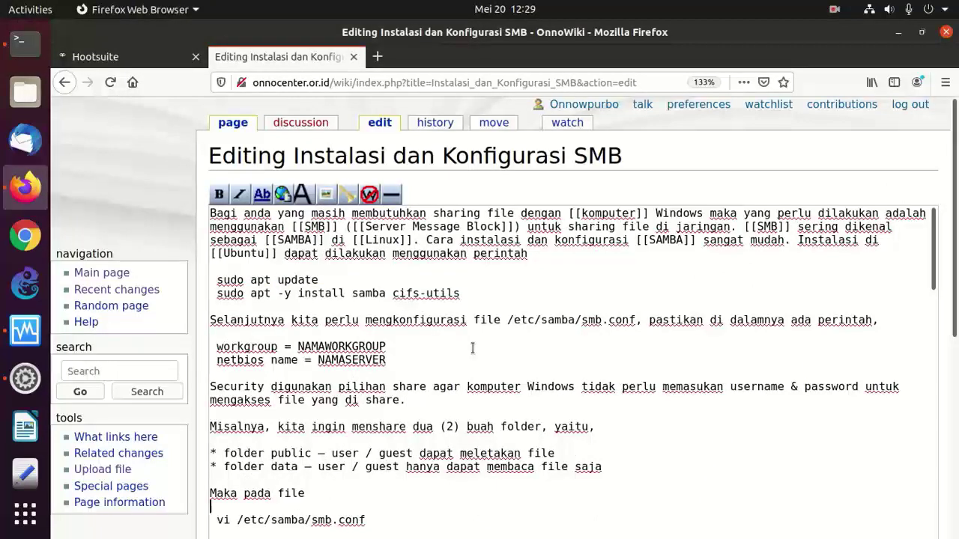
pyautogui.press('Down')
pyautogui.press('Down')
pyautogui.press('Down')
pyautogui.press('Down')
pyautogui.press('Down')
pyautogui.press('Down')
pyautogui.press('Down')
pyautogui.press('Down')
pyautogui.press('Down')
pyautogui.press('Down')
pyautogui.press('Down')
pyautogui.press('Down')
pyautogui.press('Down')
pyautogui.press('Down')
pyautogui.press('Down')
pyautogui.press('Down')
pyautogui.press('Down')
pyautogui.press('Down')
pyautogui.press('Down')
pyautogui.press('Down')
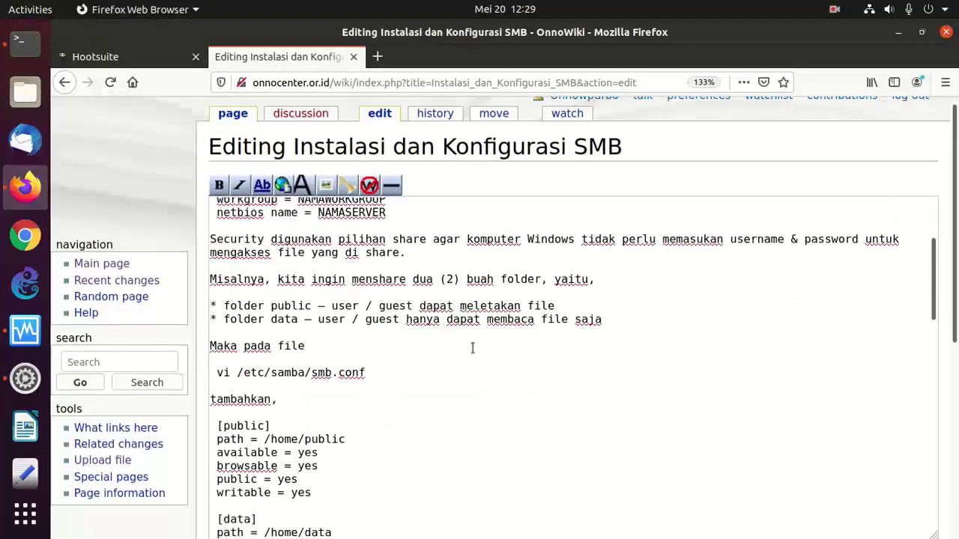
pyautogui.press('Up')
pyautogui.press('Up')
pyautogui.press('Up')
pyautogui.press('Up')
pyautogui.press('Up')
pyautogui.press('Up')
pyautogui.press('Up')
pyautogui.press('Up')
pyautogui.press('Up')
pyautogui.press('Up')
pyautogui.press('Up')
pyautogui.press('Up')
pyautogui.press('Up')
pyautogui.press('Up')
pyautogui.press('Up')
pyautogui.press('Up')
pyautogui.press('Up')
pyautogui.press('Up')
pyautogui.press('Up')
pyautogui.press('Up')
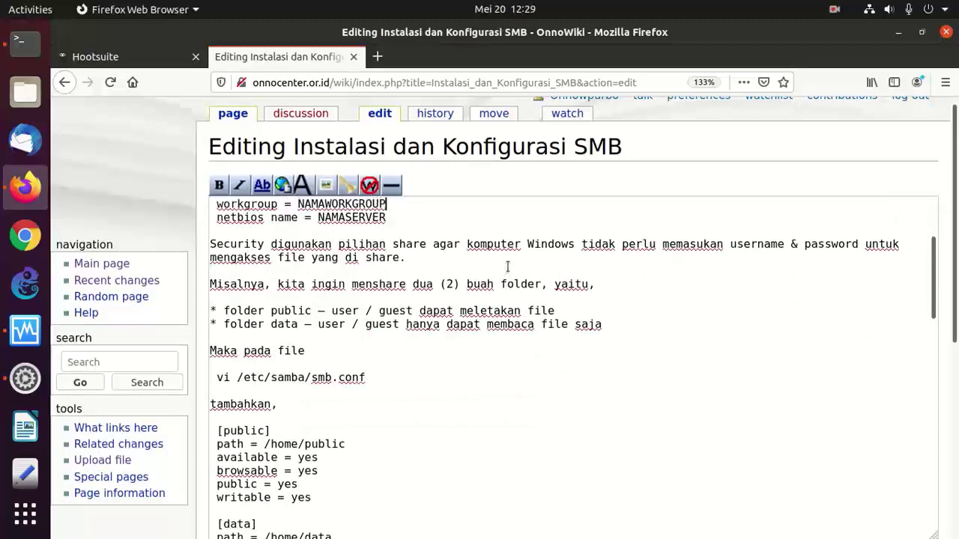
pyautogui.press('Up')
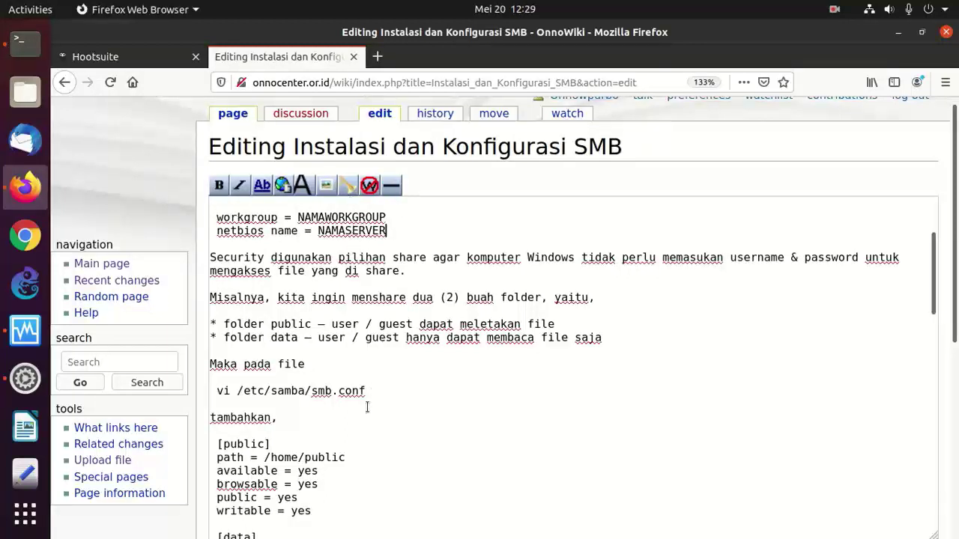
pyautogui.press('Down')
pyautogui.press('Down')
pyautogui.press('Down')
pyautogui.press('Down')
pyautogui.press('Down')
pyautogui.press('Down')
pyautogui.press('Down')
pyautogui.press('Down')
pyautogui.press('Down')
pyautogui.press('Down')
pyautogui.press('Down')
pyautogui.press('Down')
pyautogui.press('Down')
pyautogui.press('Down')
pyautogui.press('Down')
pyautogui.press('Down')
pyautogui.press('Down')
pyautogui.press('Down')
pyautogui.press('Down')
pyautogui.press('Down')
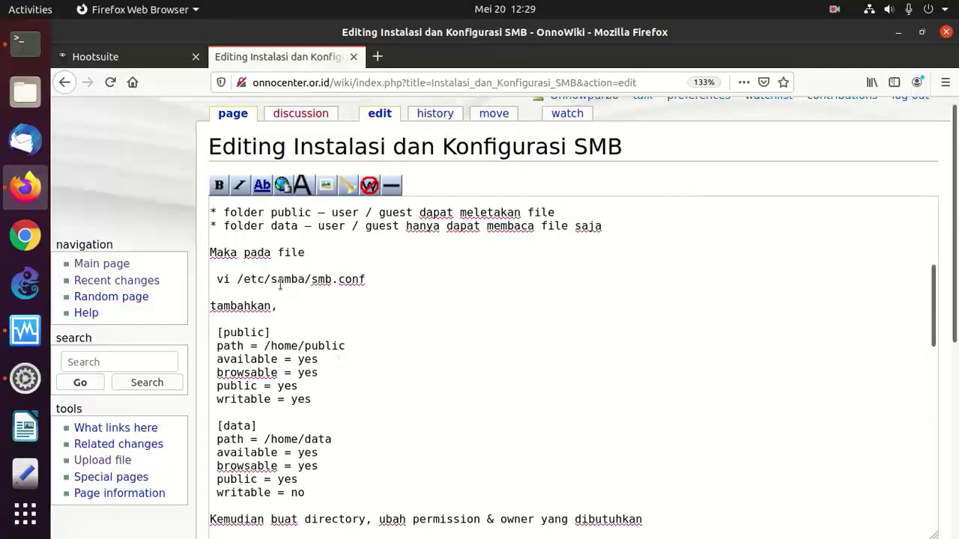
pyautogui.moveTo(244, 278); pyautogui.dragTo(386, 281)
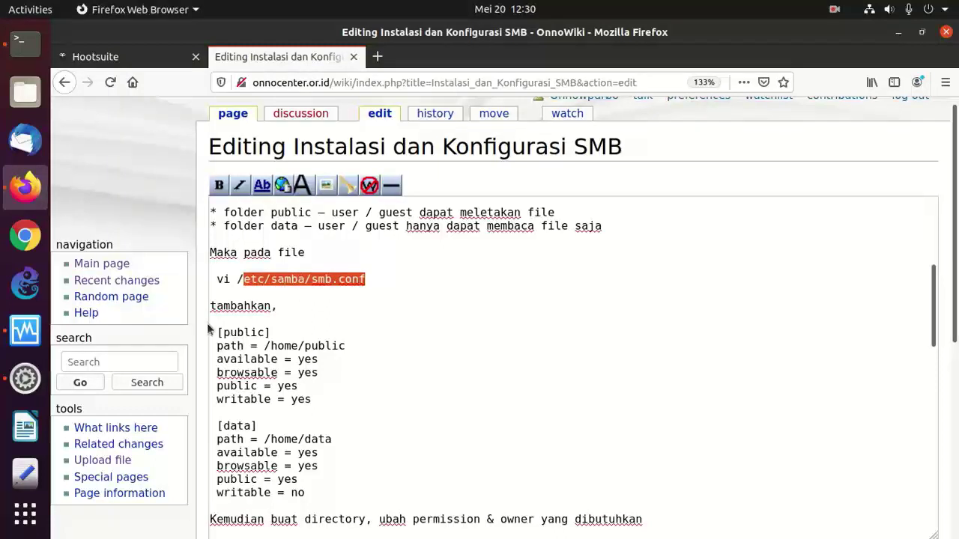
pyautogui.click(319, 373)
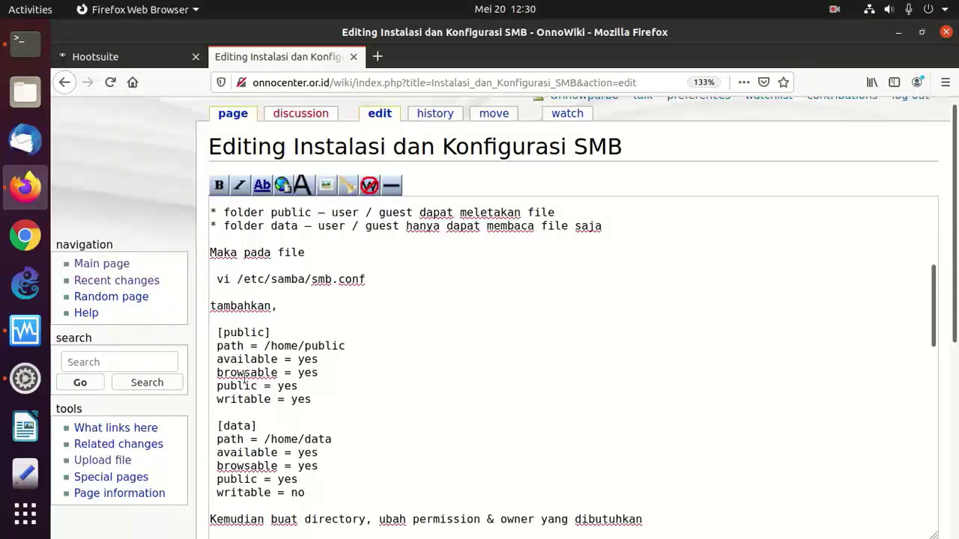
pyautogui.moveTo(218, 329); pyautogui.dragTo(340, 402)
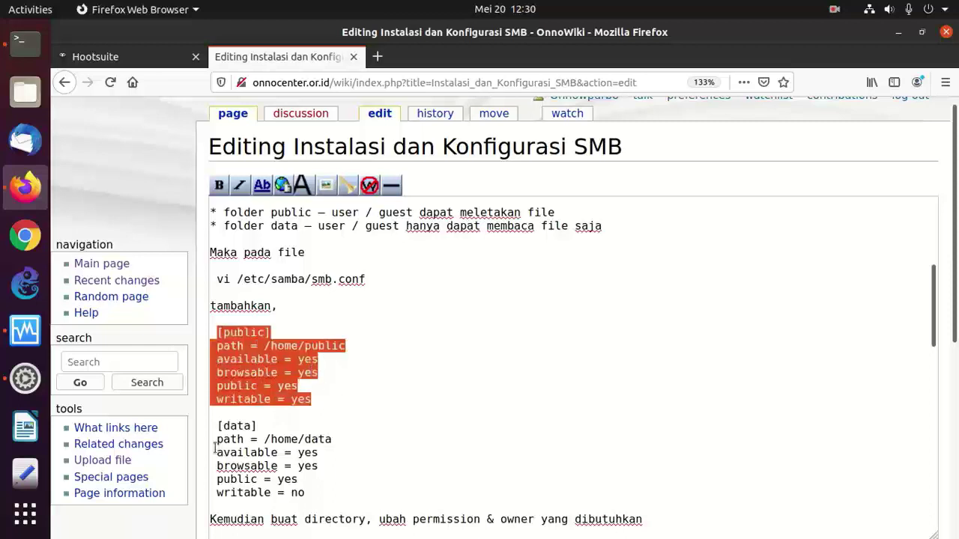
pyautogui.moveTo(213, 438); pyautogui.dragTo(310, 500)
pyautogui.click(298, 359)
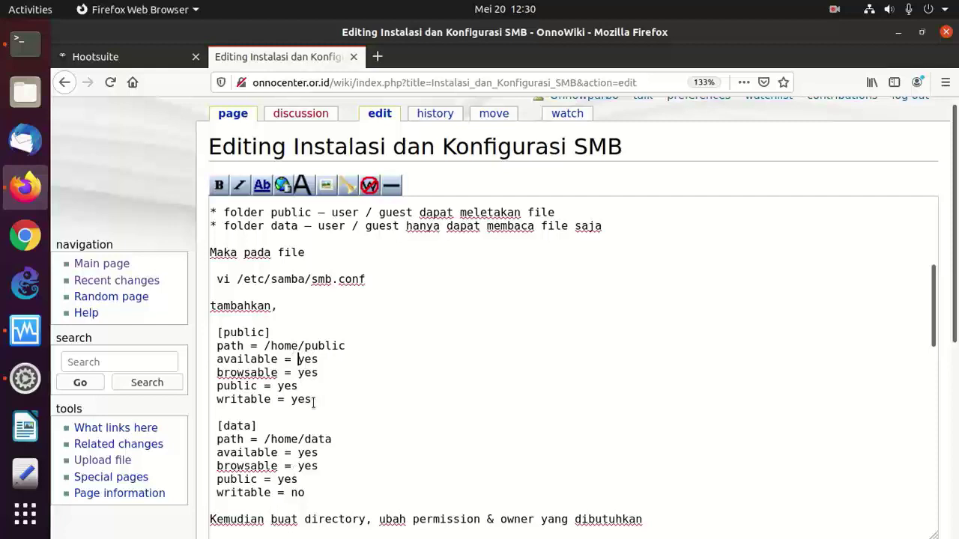
pyautogui.moveTo(319, 400); pyautogui.dragTo(196, 397)
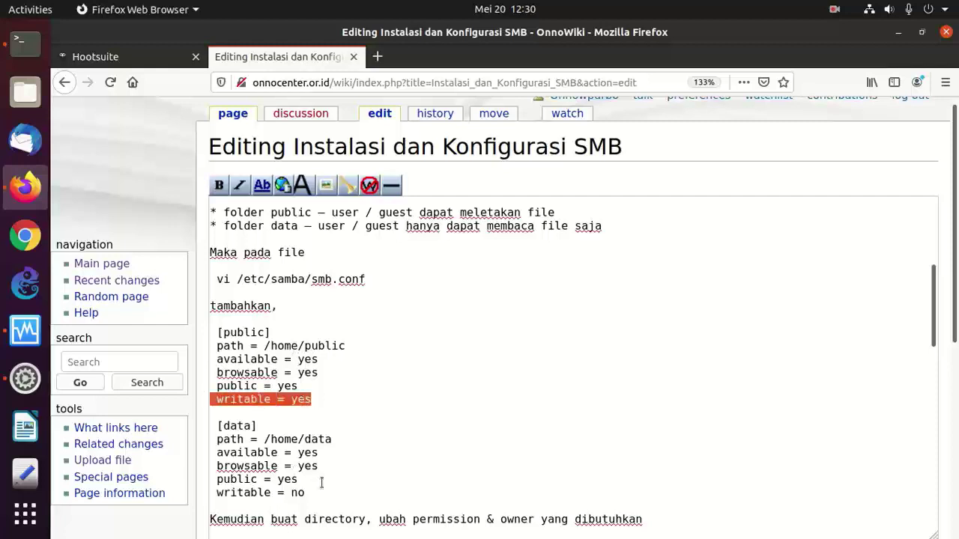
pyautogui.moveTo(319, 491); pyautogui.dragTo(201, 493)
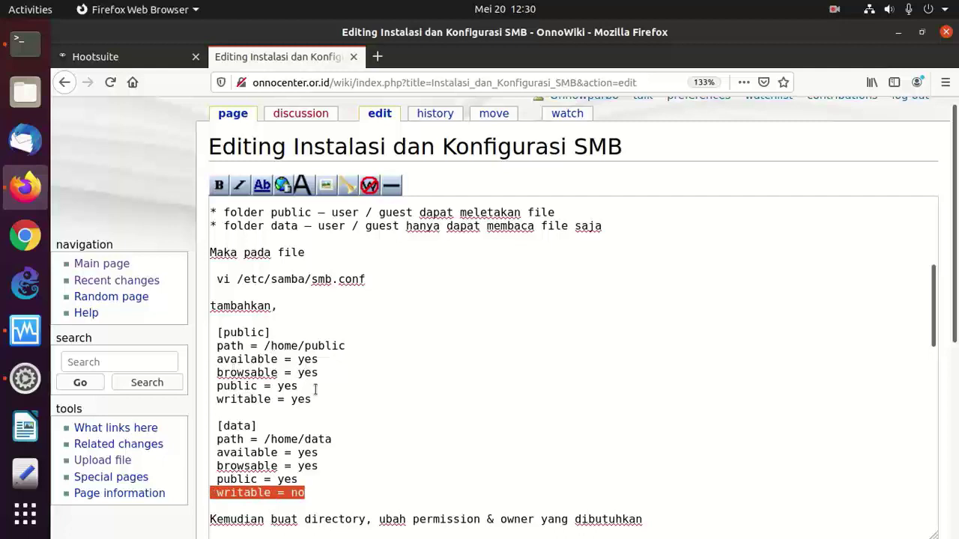
pyautogui.click(249, 400)
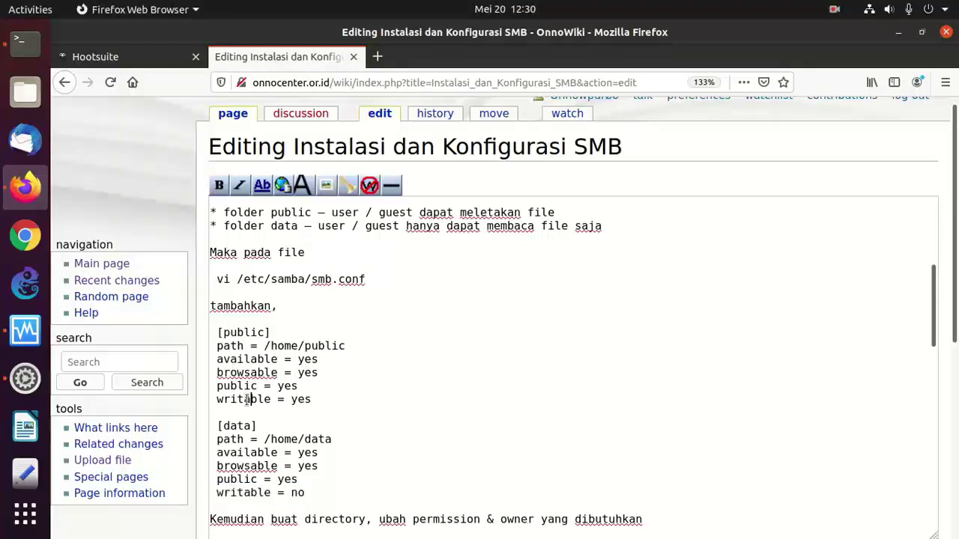
pyautogui.moveTo(248, 399); pyautogui.dragTo(327, 409)
pyautogui.click(311, 491)
pyautogui.moveTo(312, 490); pyautogui.dragTo(211, 479)
pyautogui.click(459, 380)
pyautogui.press('Down')
pyautogui.press('Down')
pyautogui.press('Down')
pyautogui.scroll(-5, 457, 380)
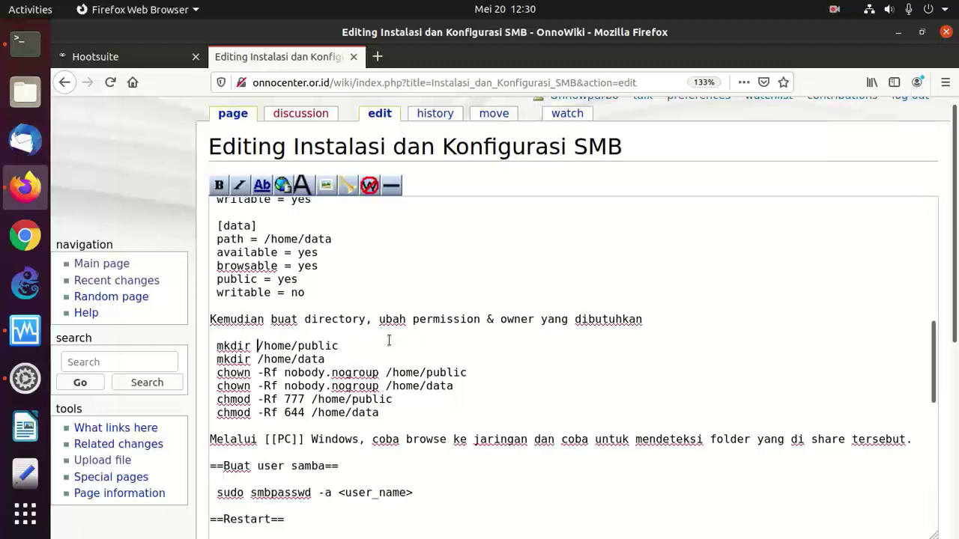
# - Fix the typed command so it carries a single -p option
pyautogui.write('-p ')
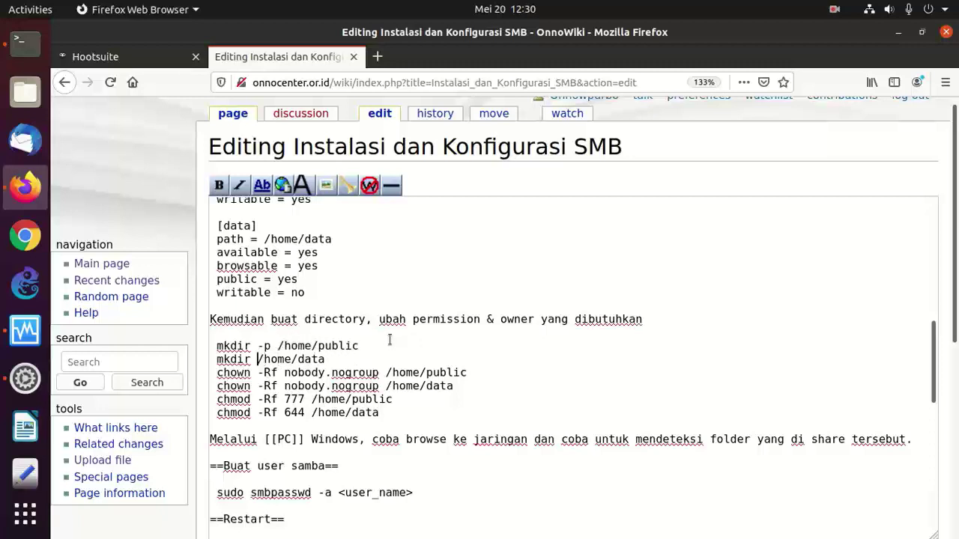
pyautogui.write('-p')
pyautogui.press('BackSpace')
pyautogui.press('BackSpace')
pyautogui.press('BackSpace')
pyautogui.write('-p')
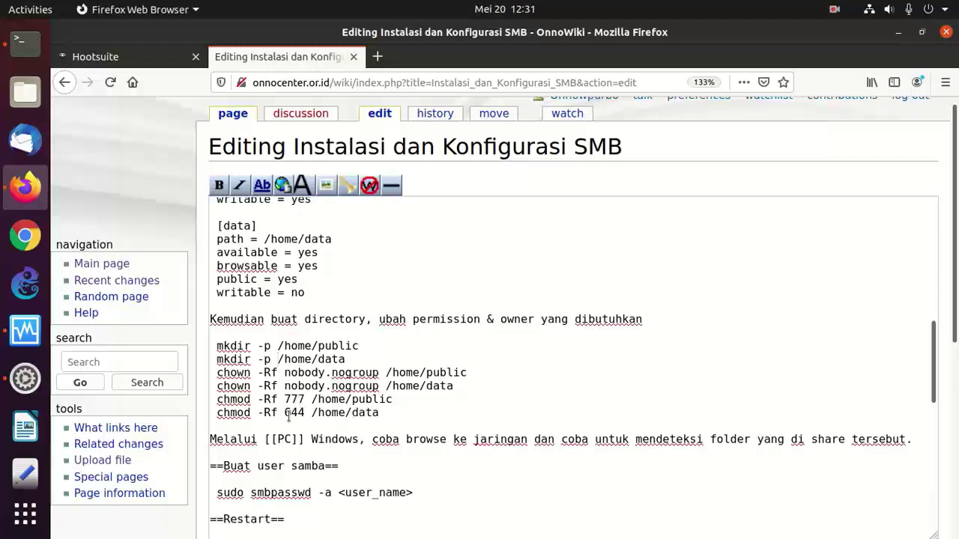
# - Copy the /etc/samba/smb.conf path from the OnnoWiki article and return to Terminal
pyautogui.click(337, 479)
pyautogui.write('/etc/init.d/smbd restart   ==Client Samba==')
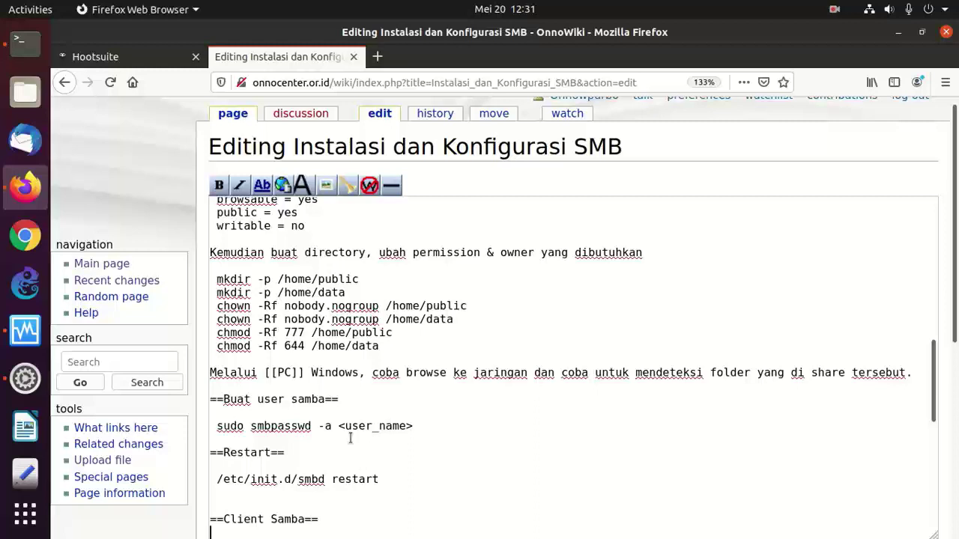
pyautogui.press('Down')
pyautogui.press('Down')
pyautogui.press('Down')
pyautogui.press('Down')
pyautogui.press('Down')
pyautogui.press('Down')
pyautogui.press('Down')
pyautogui.press('Down')
pyautogui.press('Down')
pyautogui.press('Down')
pyautogui.press('Down')
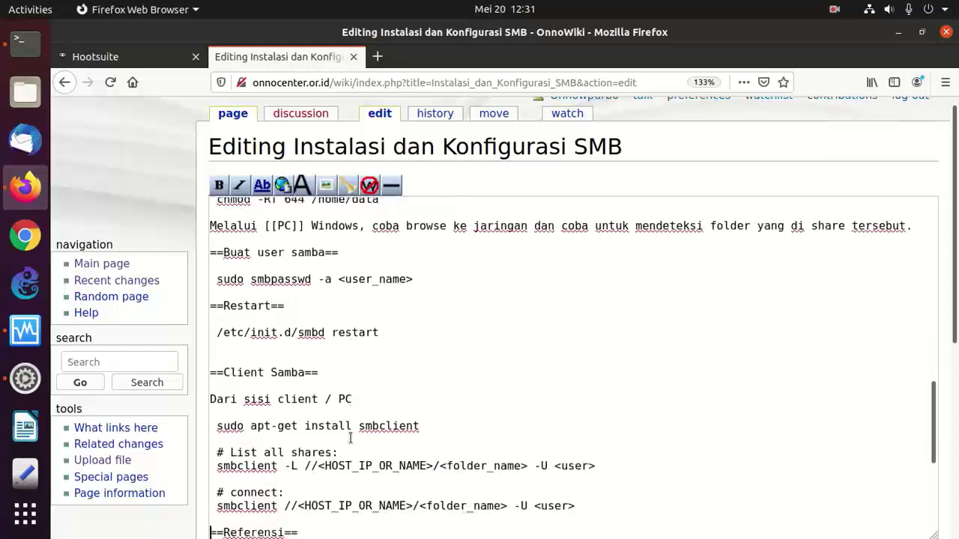
pyautogui.press('Down')
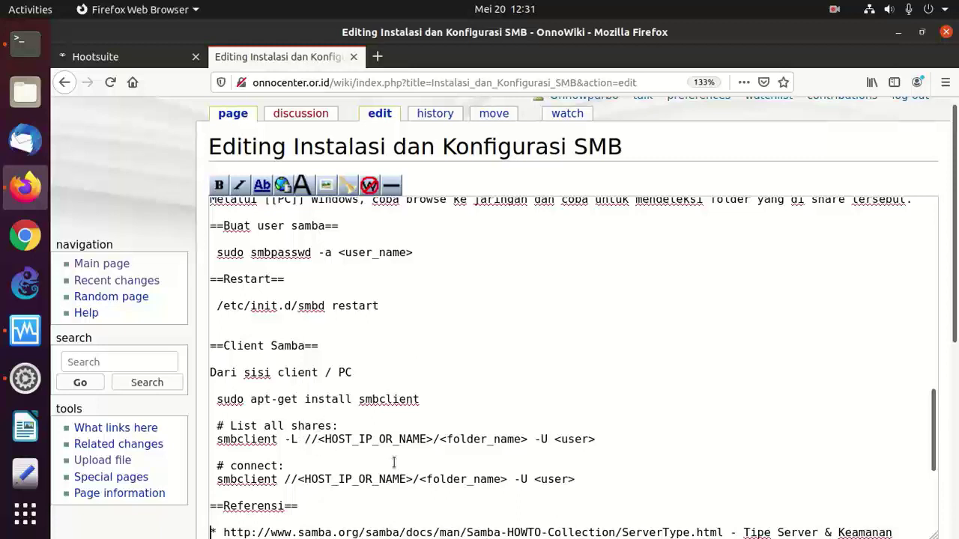
pyautogui.press('Up')
pyautogui.press('Up')
pyautogui.press('Up')
pyautogui.press('Up')
pyautogui.press('Up')
pyautogui.press('Up')
pyautogui.press('Up')
pyautogui.press('Up')
pyautogui.press('Up')
pyautogui.press('Up')
pyautogui.press('Up')
pyautogui.press('Up')
pyautogui.press('Up')
pyautogui.press('Up')
pyautogui.press('Up')
pyautogui.press('Up')
pyautogui.press('Up')
pyautogui.press('Up')
pyautogui.press('Up')
pyautogui.press('Up')
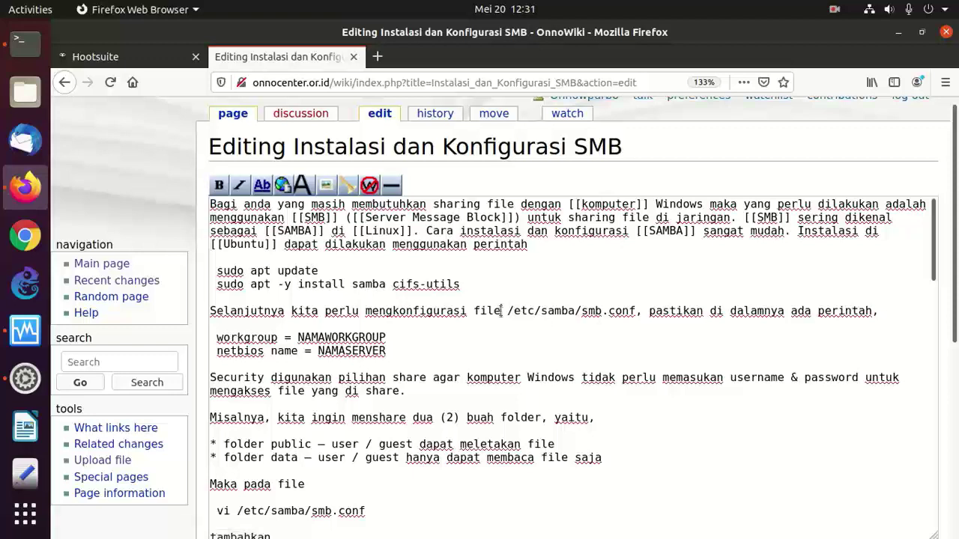
pyautogui.moveTo(508, 310); pyautogui.dragTo(635, 312)
pyautogui.rightClick(627, 313)
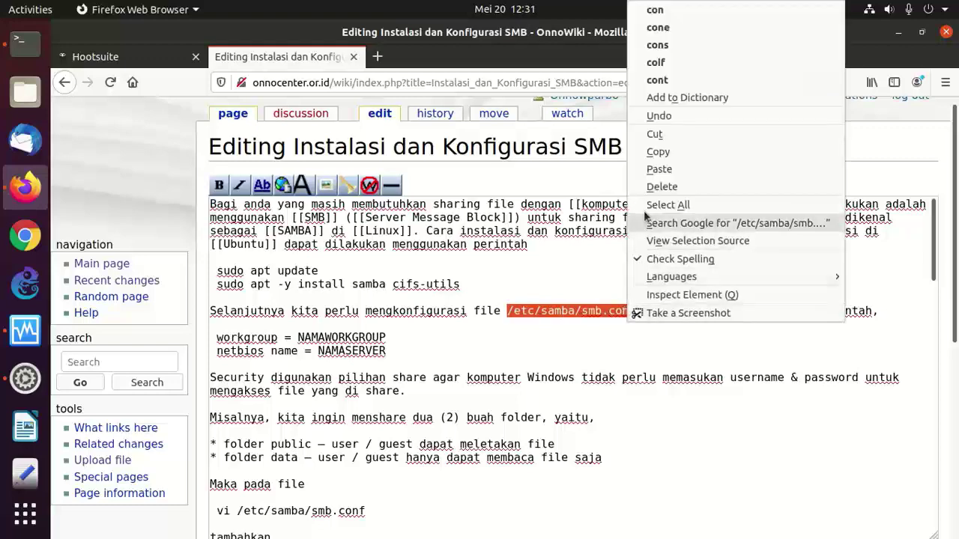
pyautogui.click(664, 152)
pyautogui.click(25, 43)
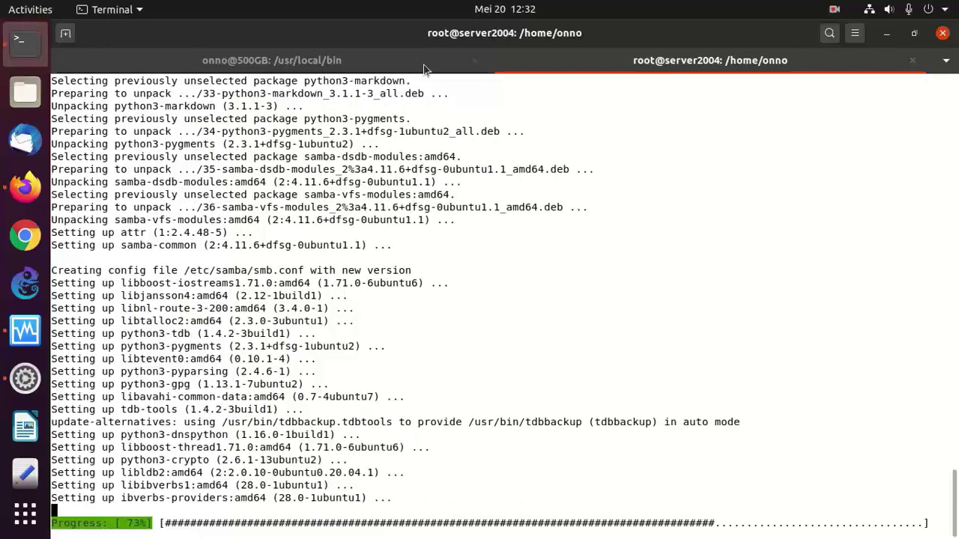
# - Become root on the 500GB host with sudo su, go to the home directory and clear the screen
pyautogui.click(378, 61)
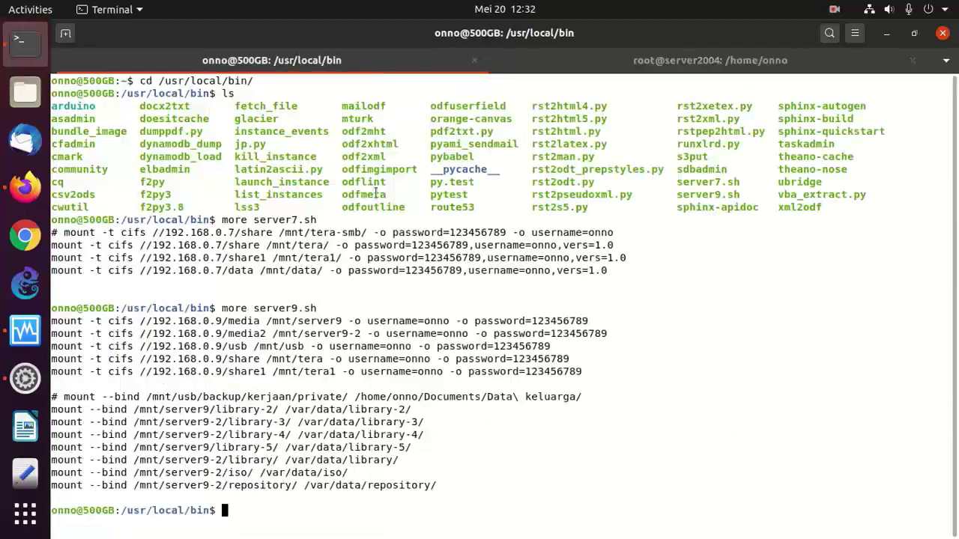
pyautogui.write('sudo su')
pyautogui.press('Return')
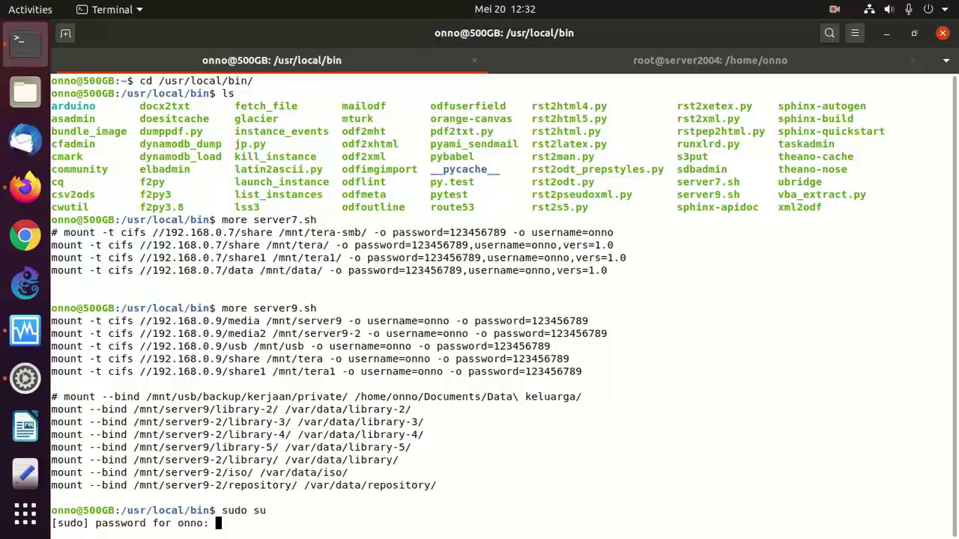
pyautogui.press('Return')
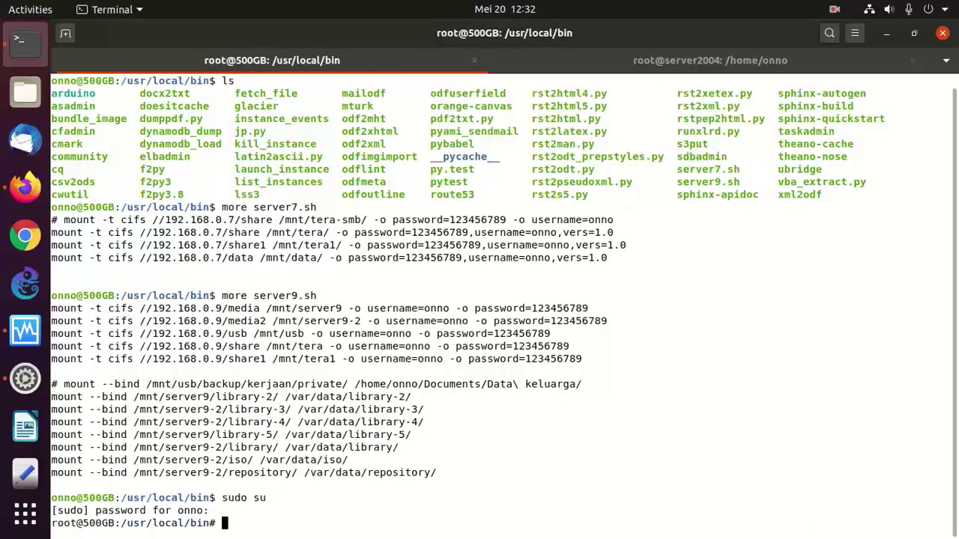
pyautogui.write('cd ~')
pyautogui.press('Return')
pyautogui.write('clear')
pyautogui.press('Return')
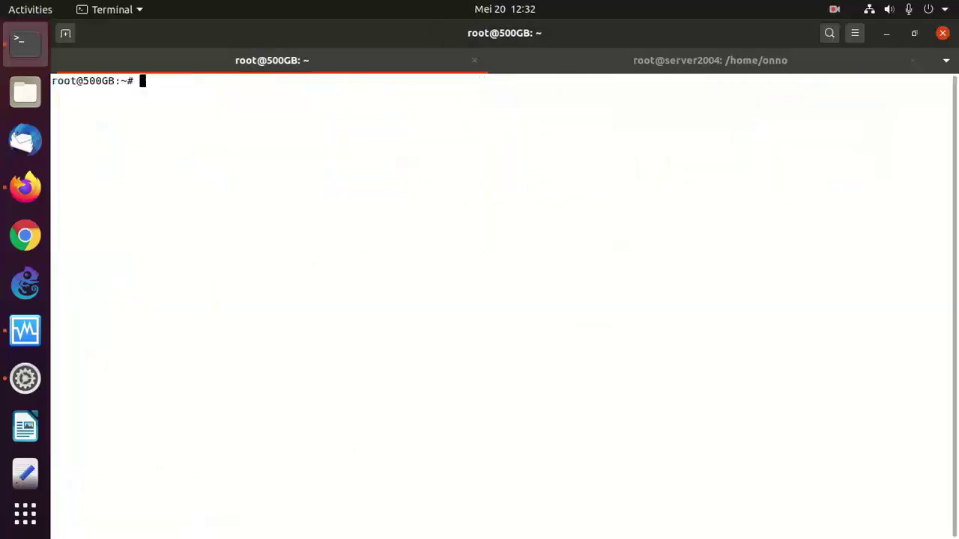
# - Create /mnt/cobafilesharing, /mnt/cobafilesharing-public and /mnt/cobafilesharing-data with mkdir -p
pyautogui.write('mkdir -p /mnt/coba')
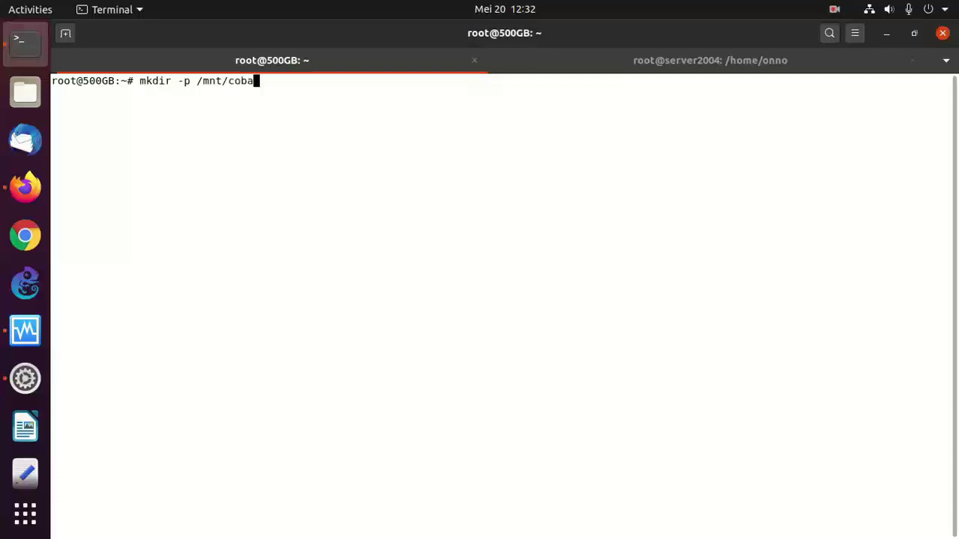
pyautogui.write('filesharing')
pyautogui.press('Return')
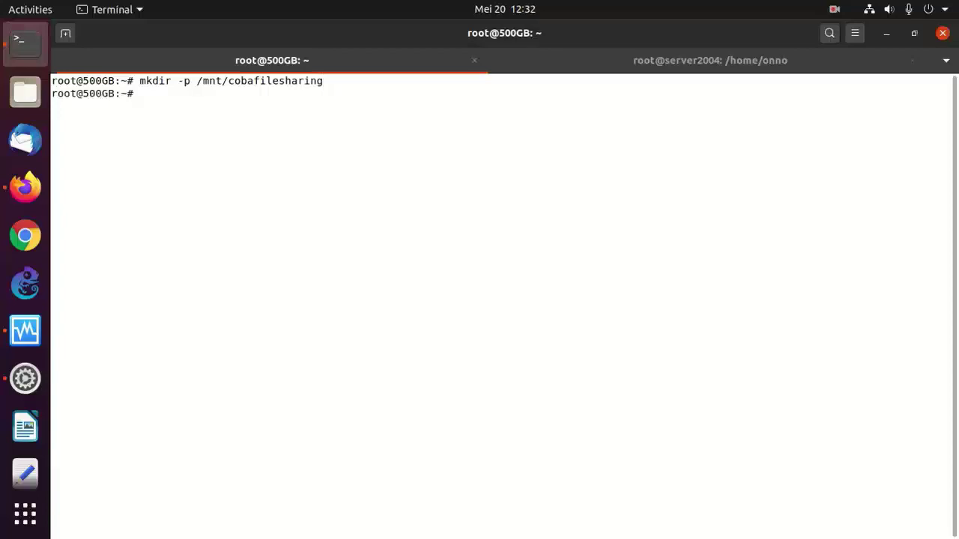
pyautogui.press('Up')
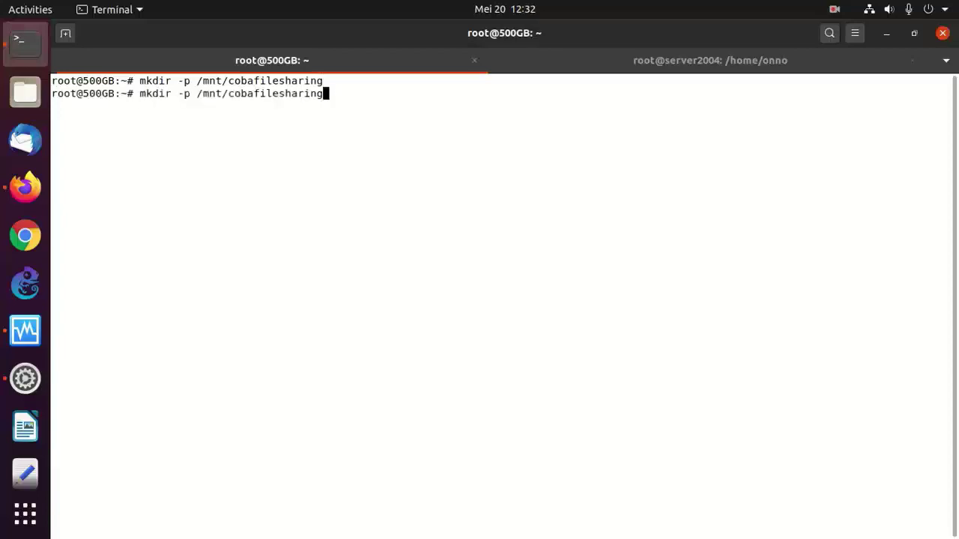
pyautogui.write('-public')
pyautogui.press('Return')
pyautogui.press('Up')
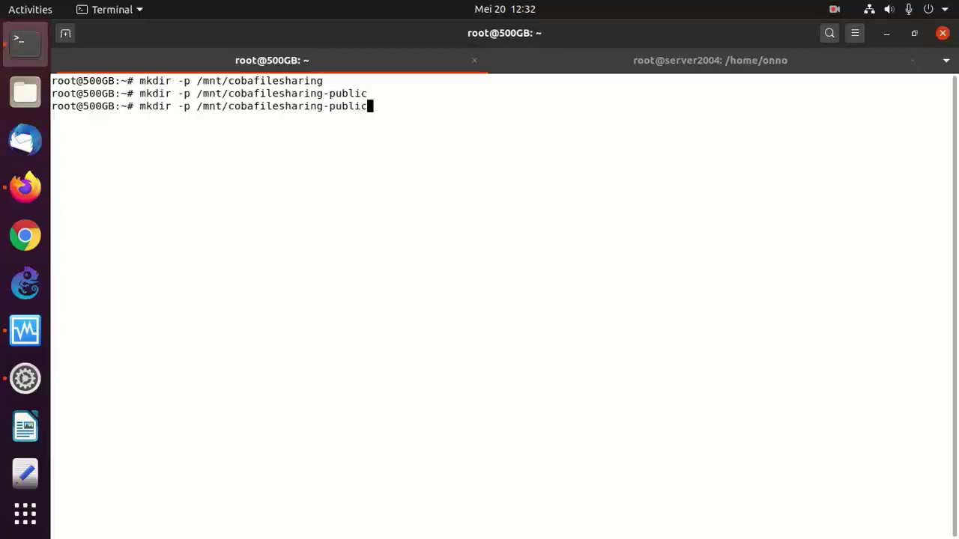
pyautogui.press('BackSpace')
pyautogui.press('BackSpace')
pyautogui.press('BackSpace')
pyautogui.press('BackSpace')
pyautogui.press('BackSpace')
pyautogui.press('BackSpace')
pyautogui.write('data')
pyautogui.press('Return')
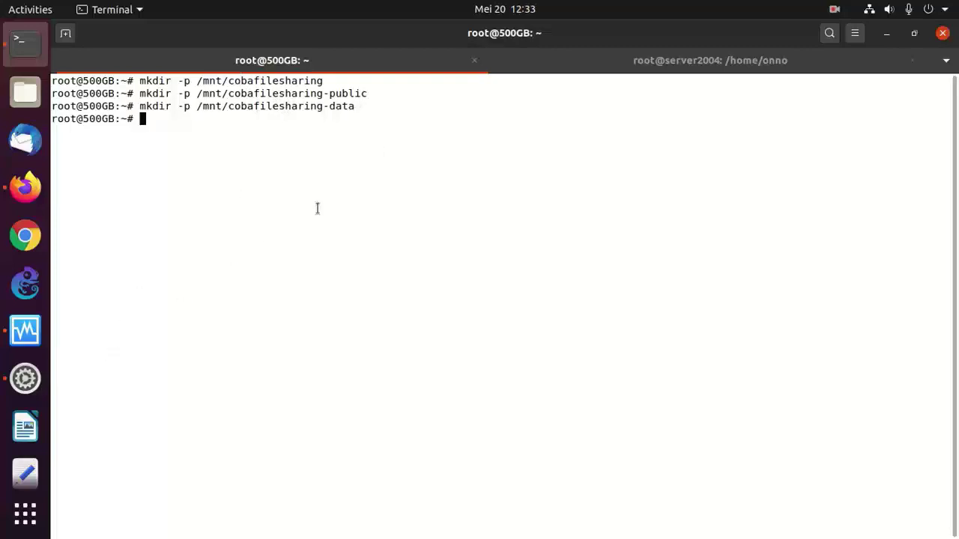
pyautogui.click(548, 61)
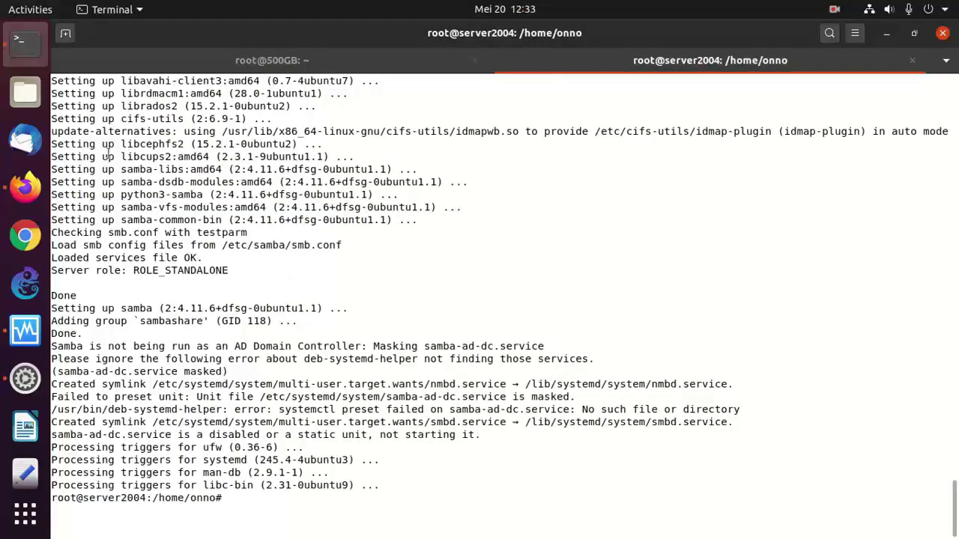
# - Open /etc/samba/smb.conf in vi and go to the workgroup line
pyautogui.rightClick(217, 264)
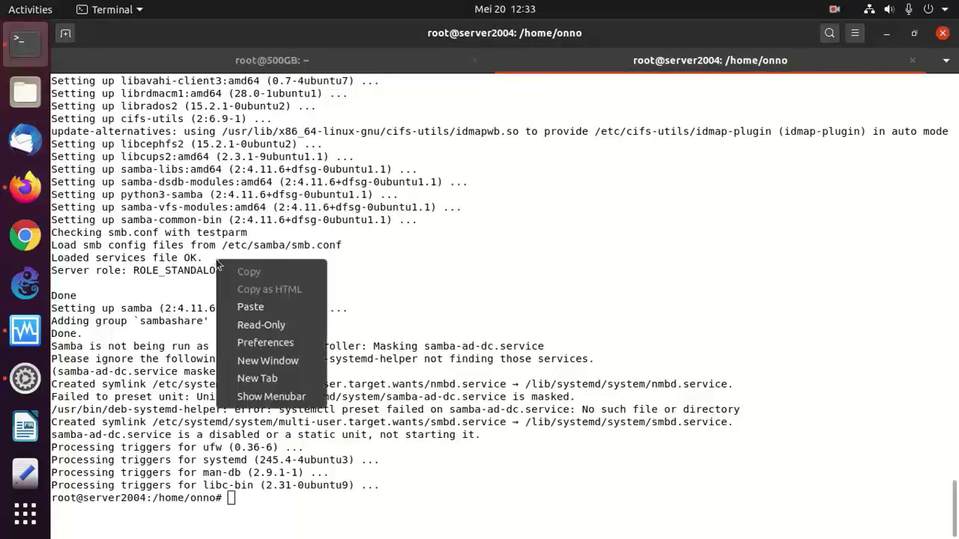
pyautogui.click(250, 306)
pyautogui.press('Left')
pyautogui.press('Left')
pyautogui.press('Left')
pyautogui.press('Left')
pyautogui.press('Left')
pyautogui.press('Left')
pyautogui.press('Left')
pyautogui.press('Left')
pyautogui.press('Left')
pyautogui.press('Left')
pyautogui.press('Left')
pyautogui.press('Left')
pyautogui.press('Left')
pyautogui.press('Left')
pyautogui.press('Left')
pyautogui.press('Left')
pyautogui.press('Left')
pyautogui.press('Left')
pyautogui.press('Left')
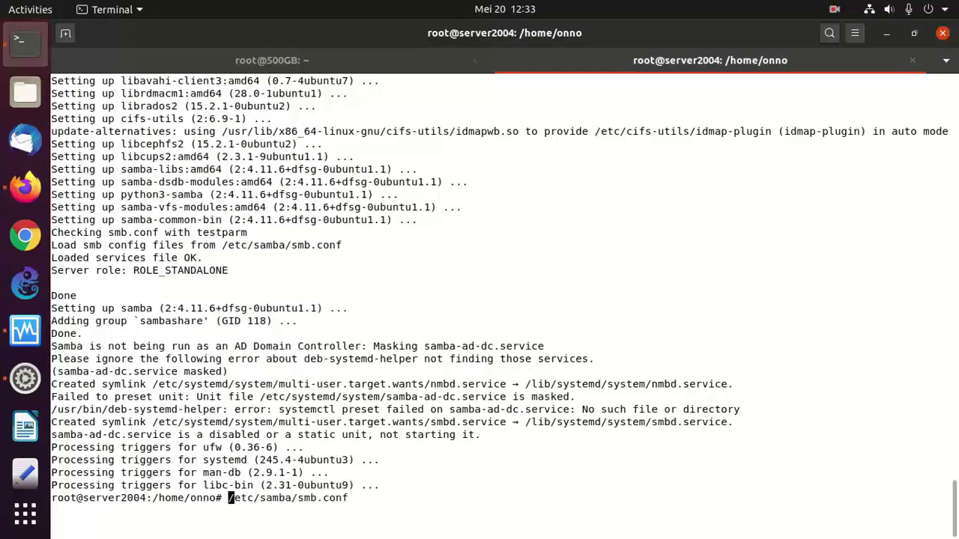
pyautogui.write('vi')
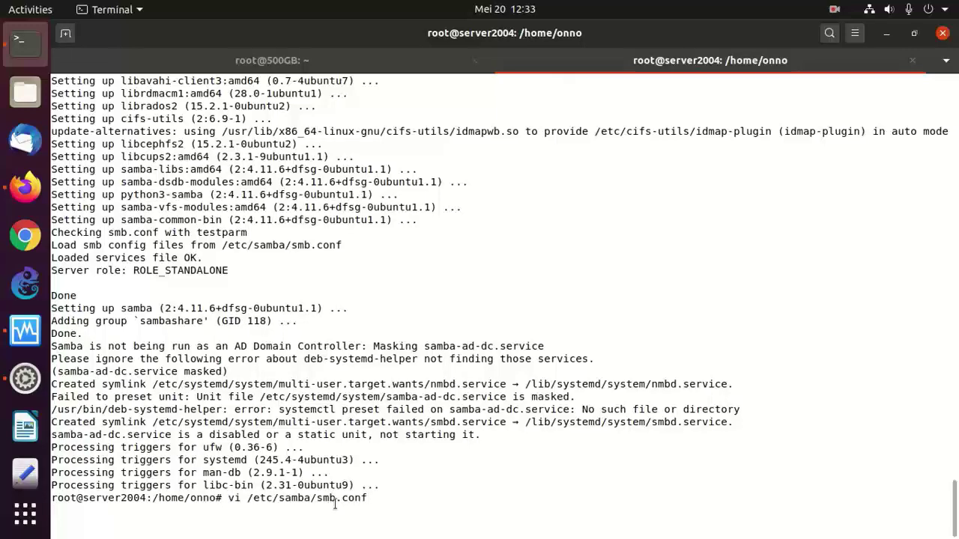
pyautogui.press('Return')
pyautogui.press('Down')
pyautogui.press('Down')
pyautogui.press('Down')
pyautogui.press('Down')
pyautogui.press('Down')
pyautogui.press('Down')
pyautogui.press('Down')
pyautogui.press('Down')
pyautogui.press('Down')
pyautogui.press('Down')
pyautogui.press('Down')
pyautogui.press('Down')
pyautogui.press('Down')
pyautogui.press('Down')
pyautogui.press('Down')
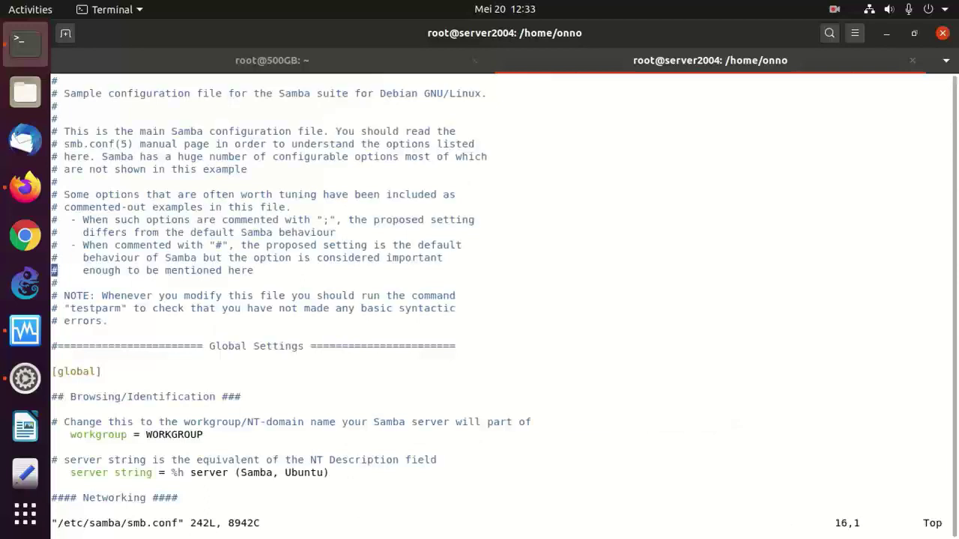
pyautogui.press('Down')
pyautogui.press('Down')
pyautogui.press('Down')
pyautogui.press('Down')
pyautogui.press('Down')
pyautogui.press('Down')
pyautogui.press('Down')
pyautogui.press('Down')
pyautogui.press('Down')
pyautogui.press('Down')
pyautogui.press('Down')
pyautogui.press('Down')
pyautogui.press('Down')
pyautogui.press('Down')
pyautogui.press('Down')
pyautogui.press('Down')
pyautogui.press('Down')
pyautogui.press('Down')
pyautogui.press('Down')
pyautogui.press('Down')
pyautogui.press('Up')
pyautogui.press('Up')
pyautogui.press('Up')
pyautogui.press('Up')
pyautogui.press('Up')
pyautogui.press('Up')
pyautogui.press('Up')
pyautogui.press('Up')
pyautogui.press('Up')
pyautogui.press('Up')
pyautogui.press('Up')
pyautogui.press('Up')
pyautogui.press('Up')
pyautogui.press('Up')
pyautogui.press('Up')
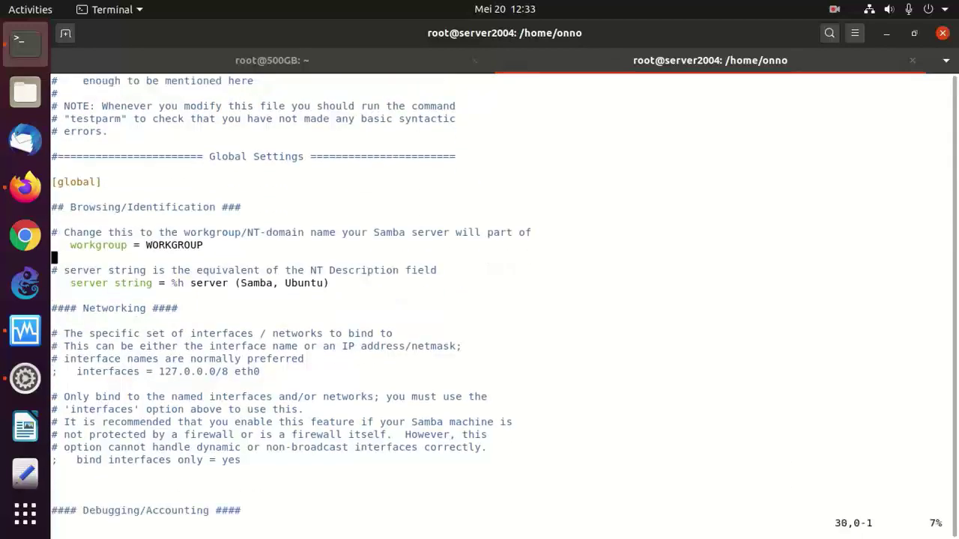
pyautogui.press('Right')
pyautogui.press('Right')
pyautogui.press('Right')
pyautogui.press('Right')
pyautogui.press('Right')
pyautogui.press('Right')
pyautogui.press('Right')
pyautogui.press('Right')
pyautogui.press('Right')
pyautogui.press('Right')
pyautogui.press('Right')
pyautogui.press('Right')
pyautogui.press('Right')
pyautogui.press('Right')
pyautogui.press('Right')
pyautogui.press('Right')
pyautogui.press('Right')
pyautogui.press('Right')
pyautogui.press('Right')
pyautogui.press('Right')
pyautogui.press('Right')
pyautogui.press('Right')
pyautogui.press('Right')
# - Copy the netbios name = NAMASERVER line from the wiki and paste it below workgroup
pyautogui.click(25, 187)
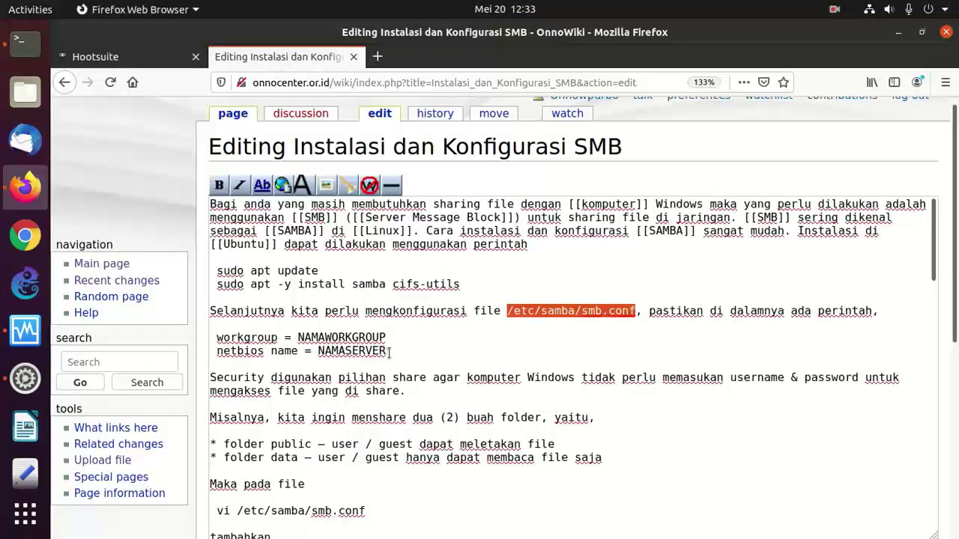
pyautogui.moveTo(389, 352); pyautogui.dragTo(217, 352)
pyautogui.rightClick(257, 365)
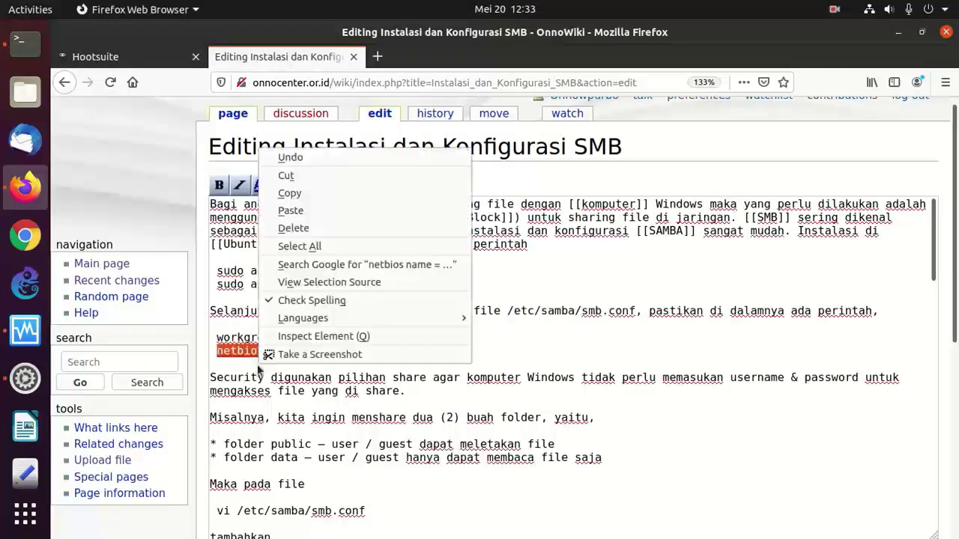
pyautogui.click(294, 193)
pyautogui.hotkey('alt', 'Tab')
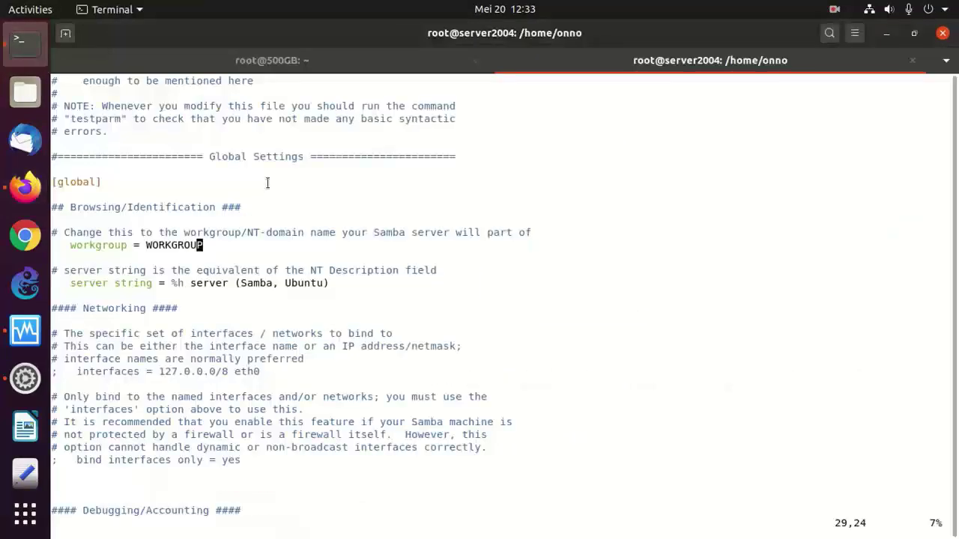
pyautogui.press('a')
pyautogui.press('Return')
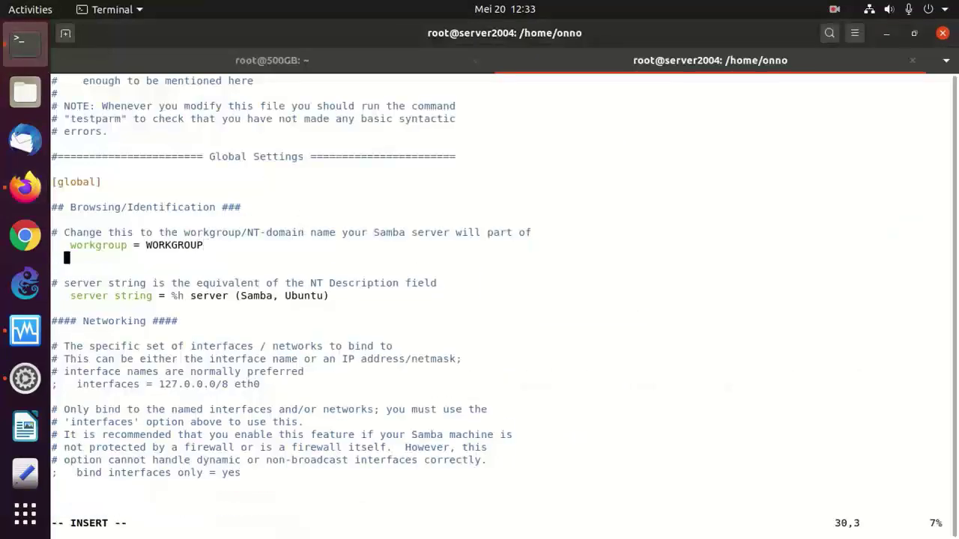
pyautogui.rightClick(330, 226)
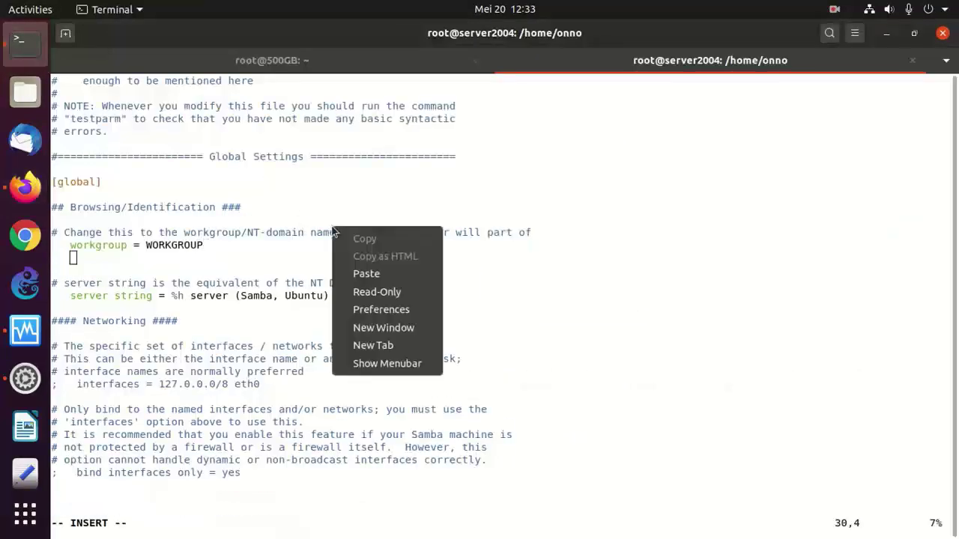
pyautogui.click(350, 274)
pyautogui.press('Escape')
# - Change the setting to netbios name = COBAFILESHARING
pyautogui.press('Left')
pyautogui.press('Left')
pyautogui.press('Left')
pyautogui.press('Left')
pyautogui.press('Left')
pyautogui.press('Left')
pyautogui.press('Left')
pyautogui.press('Left')
pyautogui.press('Left')
pyautogui.press('Left')
pyautogui.press('Left')
pyautogui.press('Left')
pyautogui.press('Left')
pyautogui.press('Left')
pyautogui.press('Left')
pyautogui.press('Left')
pyautogui.press('Left')
pyautogui.press('Left')
pyautogui.press('Left')
pyautogui.press('Left')
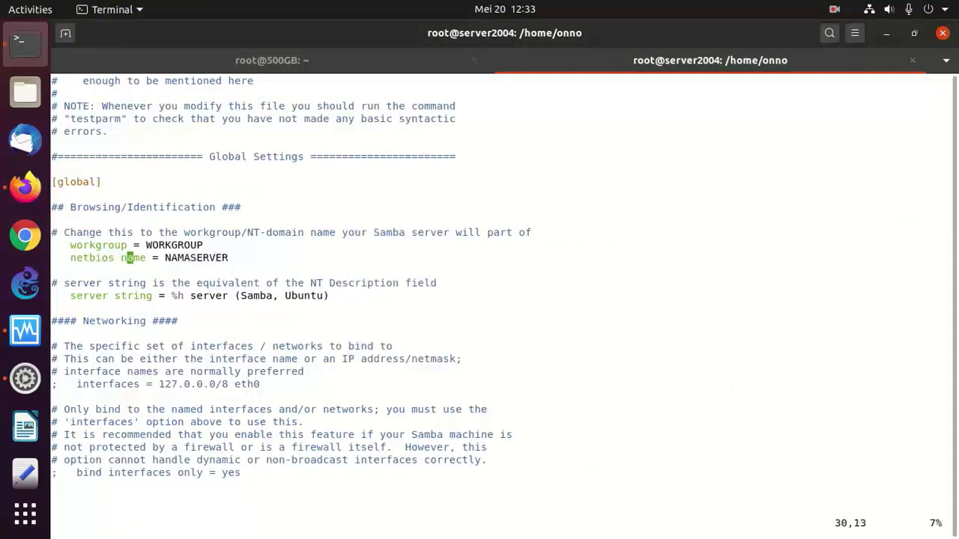
pyautogui.press('Right')
pyautogui.press('Right')
pyautogui.press('Right')
pyautogui.press('Right')
pyautogui.press('Right')
pyautogui.press('Right')
pyautogui.press('Right')
pyautogui.press('Right')
pyautogui.press('Right')
pyautogui.press('Right')
pyautogui.press('Right')
pyautogui.press('Right')
pyautogui.press('Right')
pyautogui.press('Right')
pyautogui.press('Right')
pyautogui.press('Right')
pyautogui.press('Right')
pyautogui.press('Right')
pyautogui.press('Right')
pyautogui.press('Right')
pyautogui.press('Right')
pyautogui.press('x')
pyautogui.press('x')
pyautogui.press('x')
pyautogui.press('x')
pyautogui.press('x')
pyautogui.press('x')
pyautogui.press('x')
pyautogui.press('x')
pyautogui.press('x')
pyautogui.press('x')
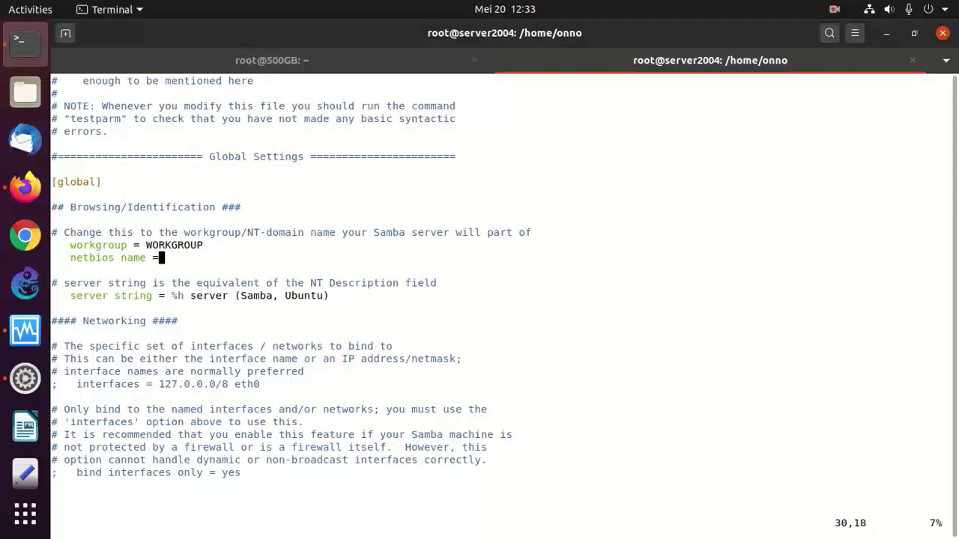
pyautogui.write('ame = COBAFILESHARING')
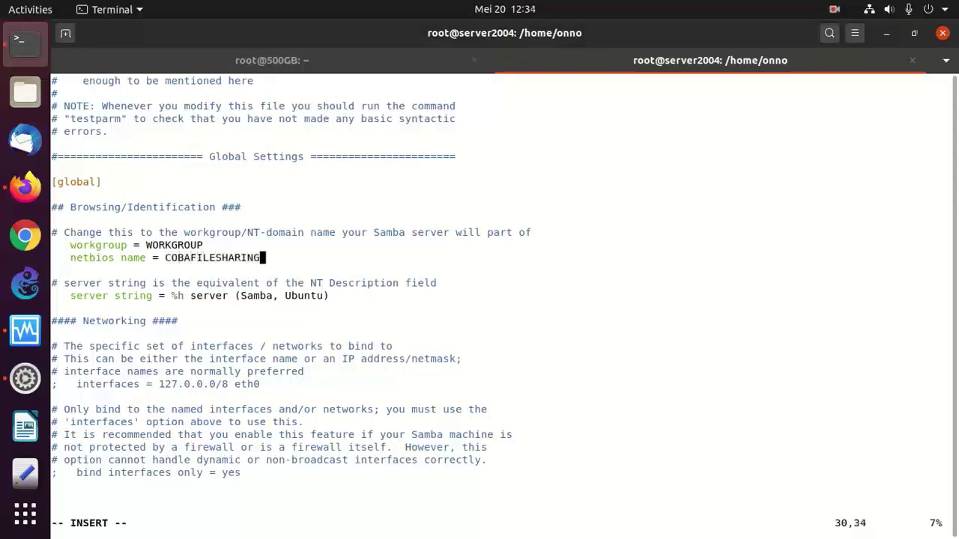
pyautogui.press('Escape')
# - Move to the end of smb.conf and add blank lines below the last section
pyautogui.press('j')
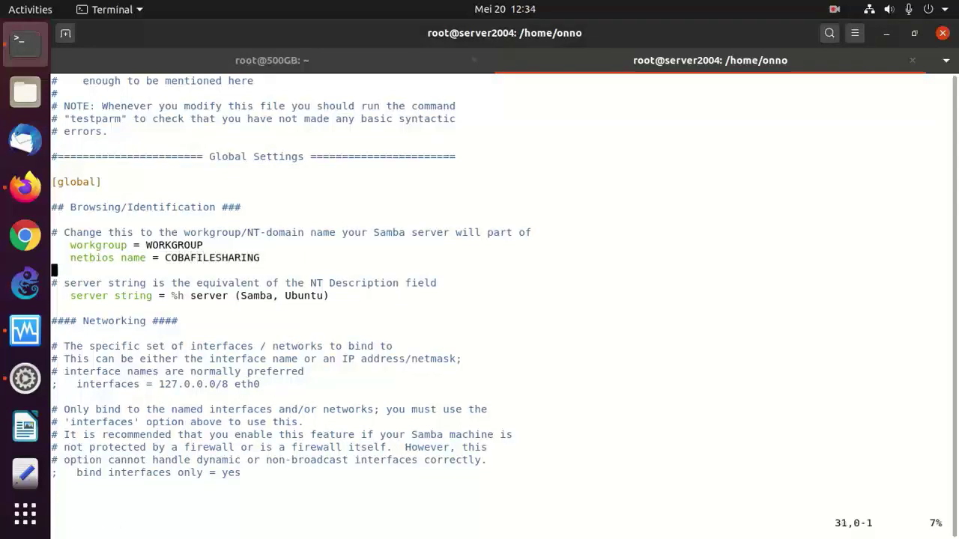
pyautogui.press('j')
pyautogui.press('j')
pyautogui.press('j')
pyautogui.press('j')
pyautogui.press('j')
pyautogui.press('j')
pyautogui.press('j')
pyautogui.press('j')
pyautogui.press('j')
pyautogui.press('j')
pyautogui.press('j')
pyautogui.press('j')
pyautogui.press('j')
pyautogui.press('j')
pyautogui.press('j')
pyautogui.press('j')
pyautogui.press('j')
pyautogui.press('j')
pyautogui.press('j')
pyautogui.press('j')
pyautogui.press('j')
pyautogui.press('j')
pyautogui.press('j')
pyautogui.press('j')
pyautogui.press('j')
pyautogui.press('j')
pyautogui.press('j')
pyautogui.press('j')
pyautogui.press('j')
pyautogui.press('j')
pyautogui.press('j')
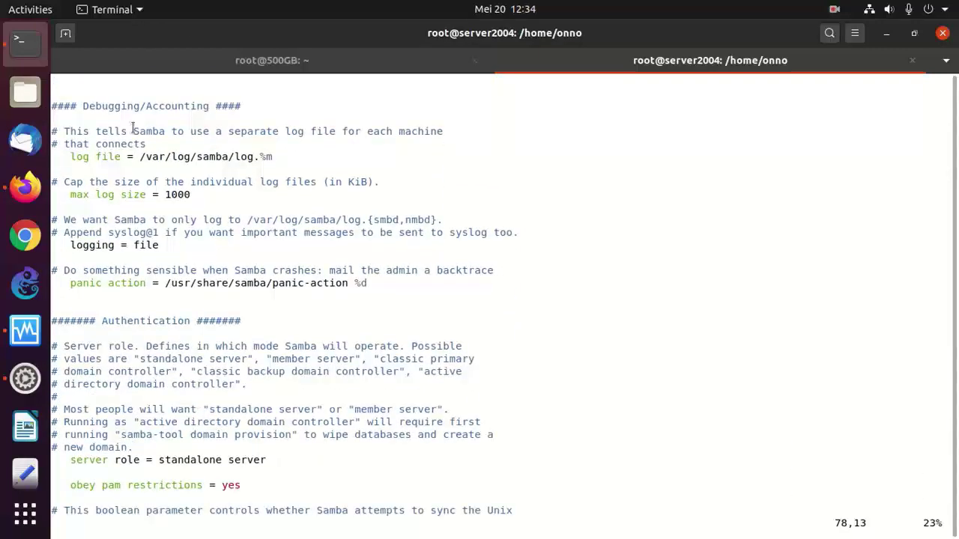
pyautogui.press('j')
pyautogui.press('j')
pyautogui.press('j')
pyautogui.press('j')
pyautogui.press('j')
pyautogui.press('j')
pyautogui.press('j')
pyautogui.press('j')
pyautogui.press('j')
pyautogui.press('j')
pyautogui.press('j')
pyautogui.press('j')
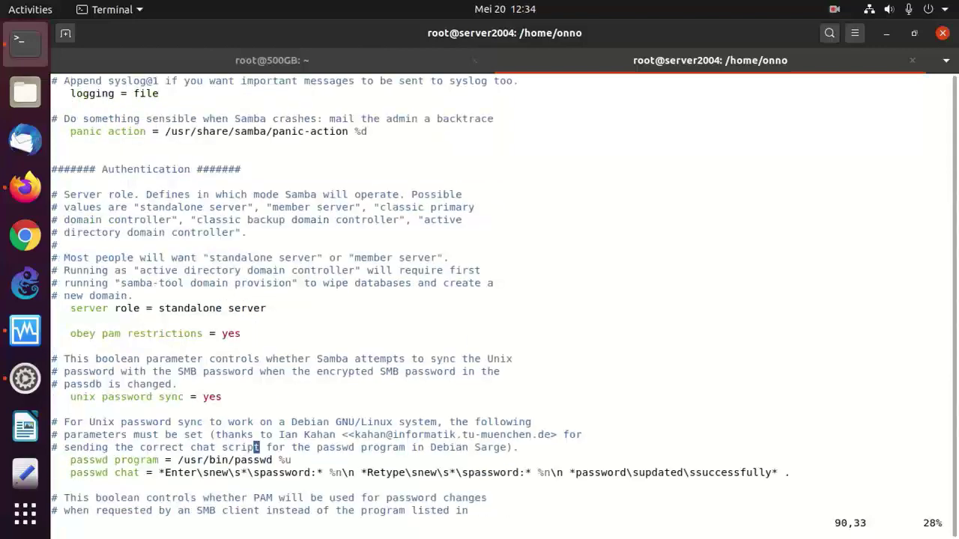
pyautogui.press('k')
pyautogui.press('k')
pyautogui.press('k')
pyautogui.press('k')
pyautogui.press('k')
pyautogui.press('k')
pyautogui.press('k')
pyautogui.press('k')
pyautogui.press('j')
pyautogui.press('j')
pyautogui.press('j')
pyautogui.press('j')
pyautogui.press('j')
pyautogui.press('j')
pyautogui.press('j')
pyautogui.press('j')
pyautogui.press('j')
pyautogui.press('j')
pyautogui.press('j')
pyautogui.press('j')
pyautogui.press('j')
pyautogui.press('j')
pyautogui.press('j')
pyautogui.press('j')
pyautogui.press('j')
pyautogui.press('j')
pyautogui.press('j')
pyautogui.press('j')
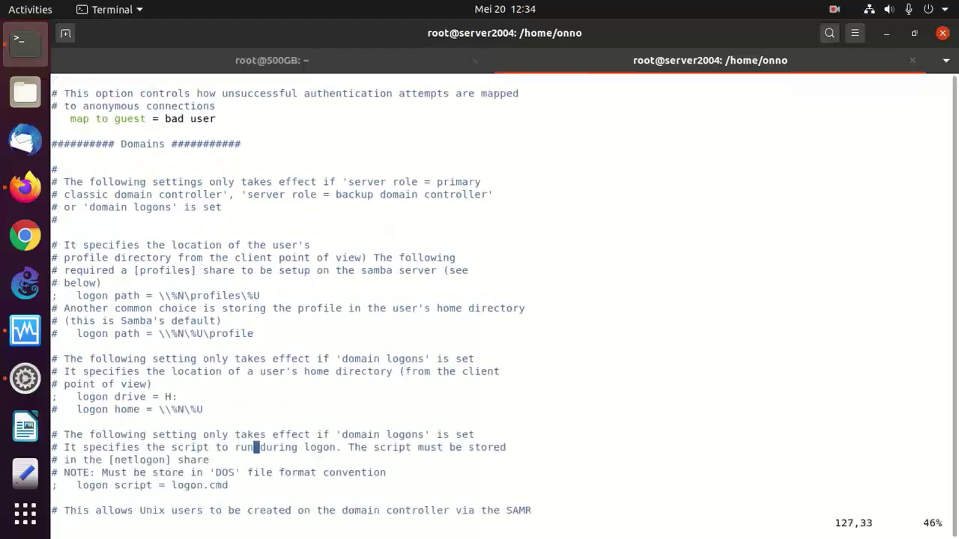
pyautogui.press('j')
pyautogui.press('j')
pyautogui.press('j')
pyautogui.press('j')
pyautogui.press('j')
pyautogui.press('j')
pyautogui.press('j')
pyautogui.press('j')
pyautogui.press('j')
pyautogui.press('j')
pyautogui.press('j')
pyautogui.press('j')
pyautogui.press('j')
pyautogui.press('j')
pyautogui.press('j')
pyautogui.press('j')
pyautogui.press('j')
pyautogui.press('j')
pyautogui.press('j')
pyautogui.press('j')
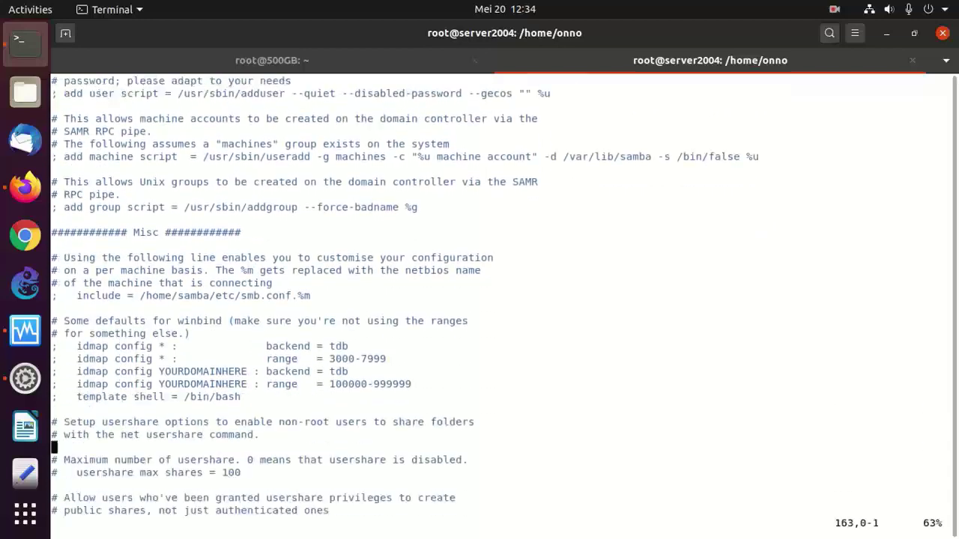
pyautogui.press('j')
pyautogui.press('j')
pyautogui.press('j')
pyautogui.press('j')
pyautogui.press('j')
pyautogui.press('j')
pyautogui.press('j')
pyautogui.press('j')
pyautogui.press('j')
pyautogui.press('j')
pyautogui.press('j')
pyautogui.press('j')
pyautogui.press('j')
pyautogui.press('j')
pyautogui.press('j')
pyautogui.press('j')
pyautogui.press('j')
pyautogui.press('j')
pyautogui.press('j')
pyautogui.press('j')
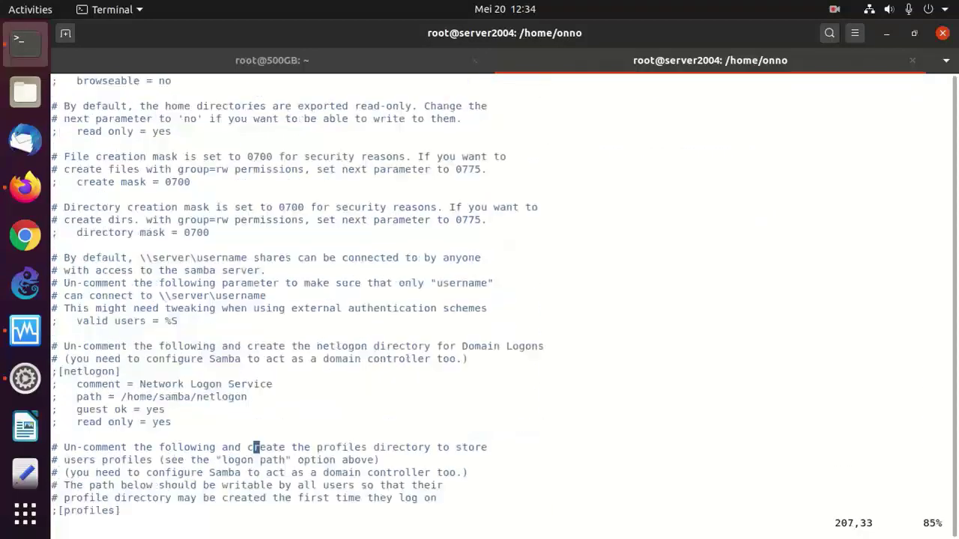
pyautogui.press('j')
pyautogui.press('j')
pyautogui.press('j')
pyautogui.press('j')
pyautogui.press('j')
pyautogui.press('j')
pyautogui.press('j')
pyautogui.press('j')
pyautogui.press('j')
pyautogui.press('j')
pyautogui.press('j')
pyautogui.press('j')
pyautogui.press('j')
pyautogui.press('j')
pyautogui.press('j')
pyautogui.press('j')
pyautogui.press('j')
pyautogui.press('j')
pyautogui.press('j')
pyautogui.press('j')
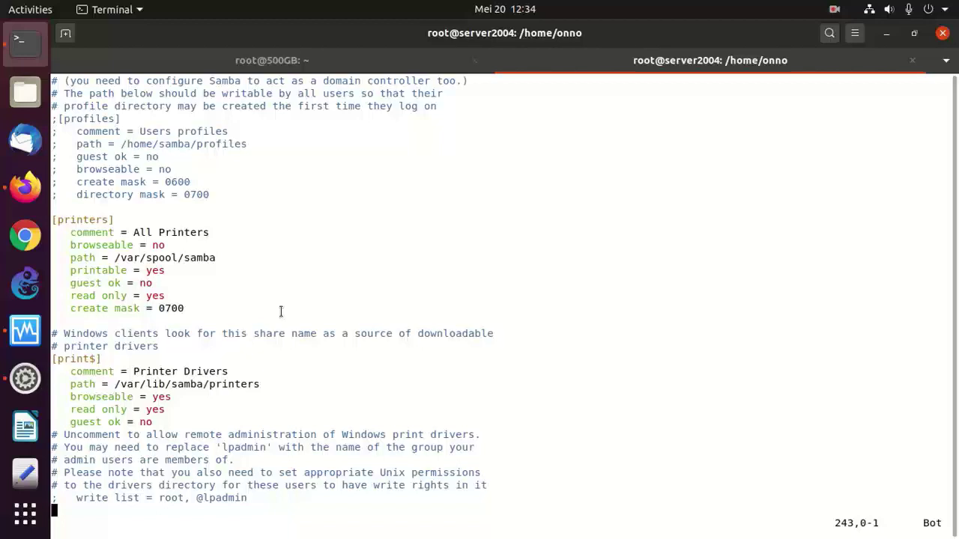
pyautogui.press('i')
pyautogui.press('Return')
pyautogui.press('Return')
pyautogui.press('Return')
pyautogui.press('Return')
pyautogui.press('Return')
pyautogui.press('Return')
pyautogui.press('Return')
pyautogui.press('Return')
pyautogui.press('Return')
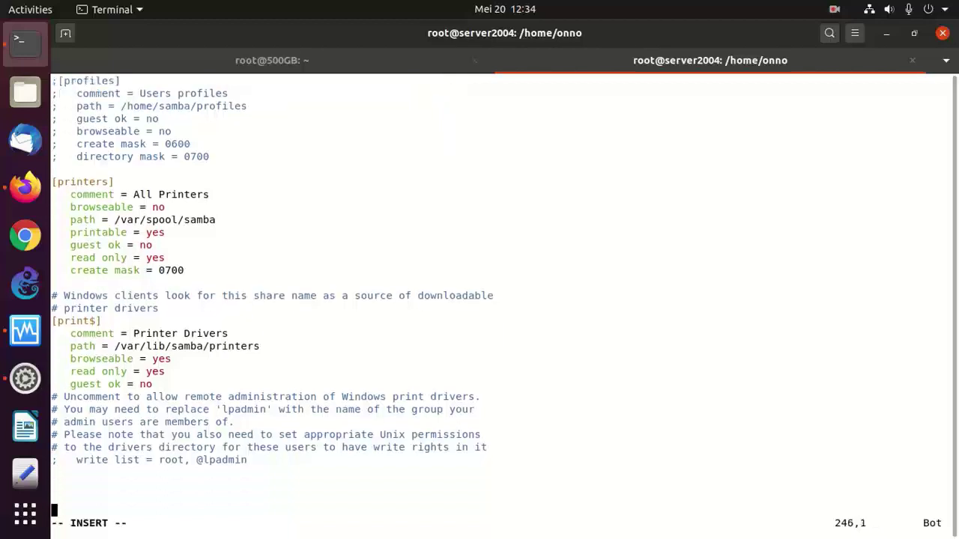
pyautogui.press('Escape')
pyautogui.press('Up')
pyautogui.press('Up')
pyautogui.press('Up')
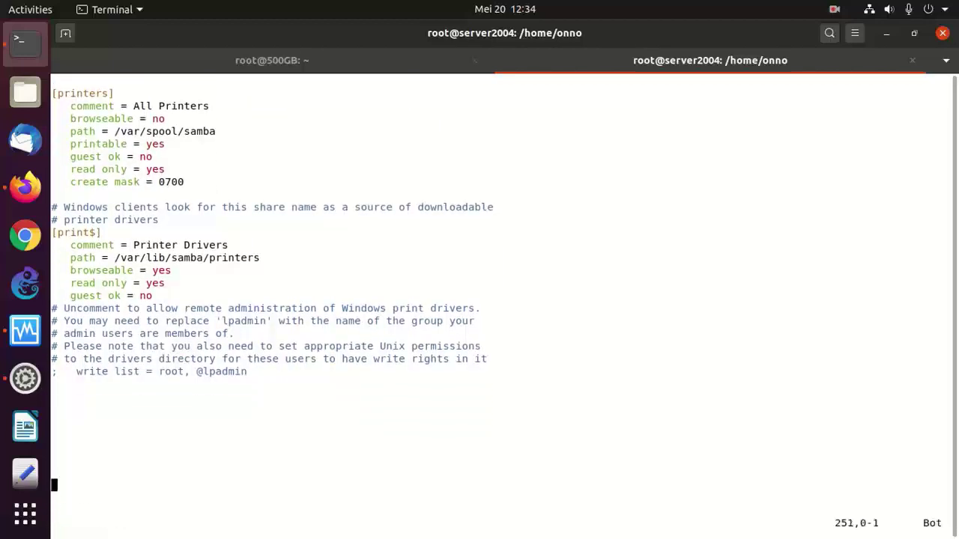
# - Copy the [public] and [data] share blocks from the wiki page
pyautogui.click(24, 187)
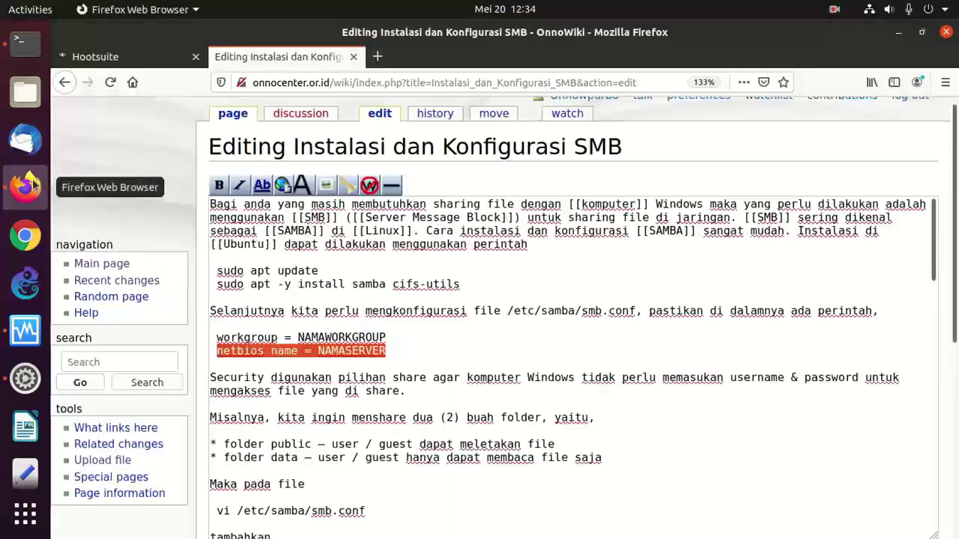
pyautogui.click(326, 389)
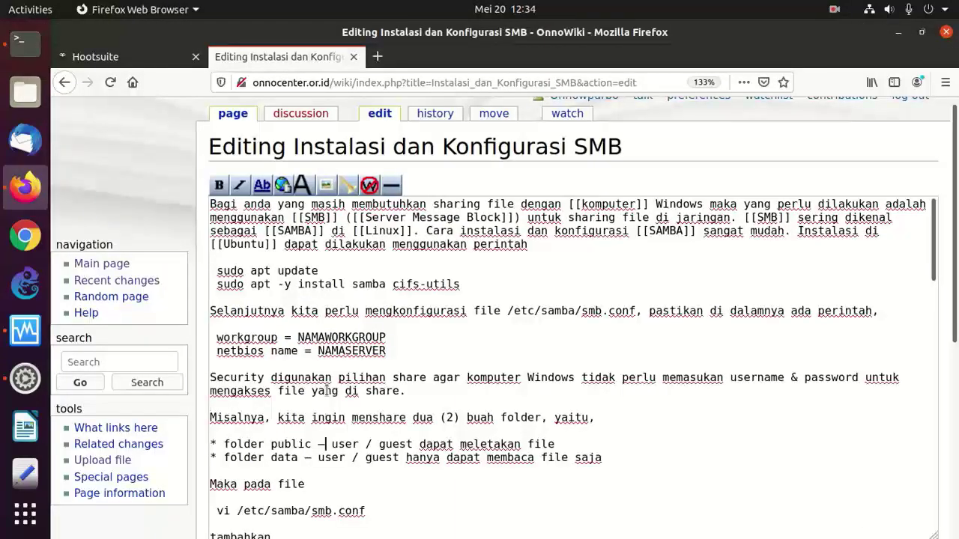
pyautogui.press('Down')
pyautogui.press('Down')
pyautogui.press('Down')
pyautogui.press('Down')
pyautogui.press('Down')
pyautogui.press('Down')
pyautogui.press('Down')
pyautogui.press('Down')
pyautogui.press('Down')
pyautogui.press('Down')
pyautogui.press('Down')
pyautogui.press('Down')
pyautogui.press('Down')
pyautogui.press('Down')
pyautogui.press('Down')
pyautogui.press('Down')
pyautogui.press('Down')
pyautogui.press('Down')
pyautogui.press('Down')
pyautogui.press('Down')
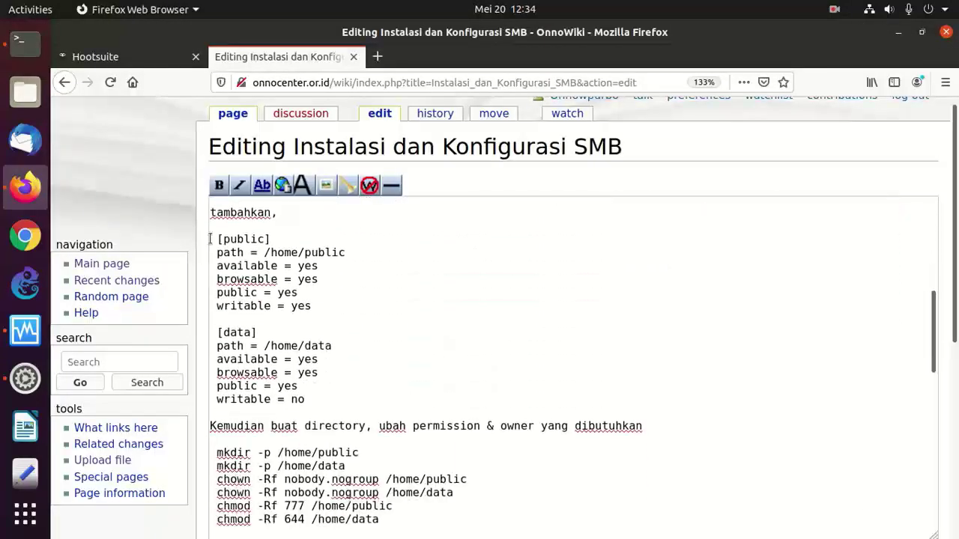
pyautogui.moveTo(210, 236); pyautogui.dragTo(306, 399)
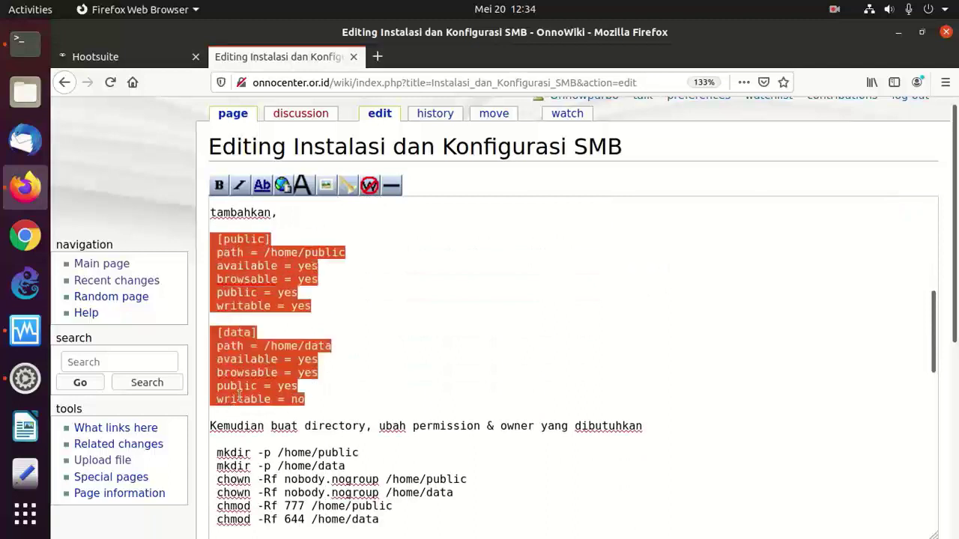
pyautogui.rightClick(253, 365)
pyautogui.click(303, 190)
# - Paste the share blocks at the end of smb.conf and unindent the [public] lines
pyautogui.click(25, 43)
pyautogui.rightClick(334, 379)
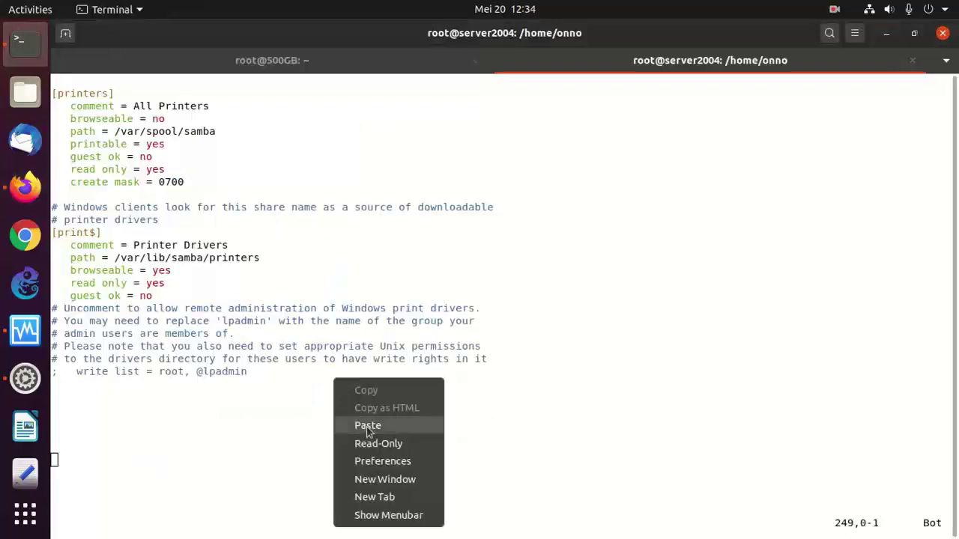
pyautogui.click(366, 426)
pyautogui.press('Up')
pyautogui.press('Up')
pyautogui.press('Up')
pyautogui.press('Up')
pyautogui.press('Up')
pyautogui.press('Up')
pyautogui.press('Up')
pyautogui.press('Up')
pyautogui.press('Up')
pyautogui.press('Up')
pyautogui.press('Up')
pyautogui.press('Up')
pyautogui.press('Up')
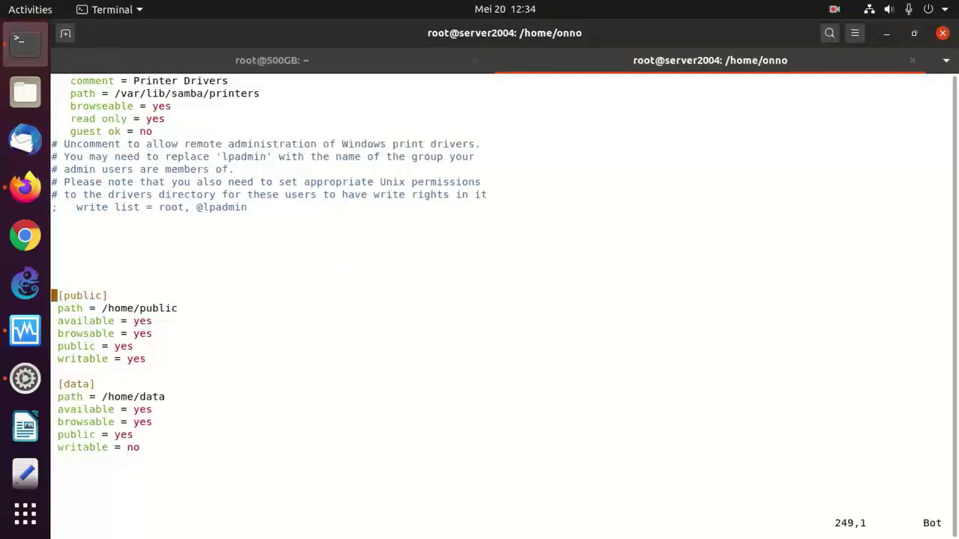
pyautogui.press('Down')
pyautogui.press('x')
pyautogui.press('Down')
pyautogui.press('x')
pyautogui.press('Down')
pyautogui.press('x')
pyautogui.press('Down')
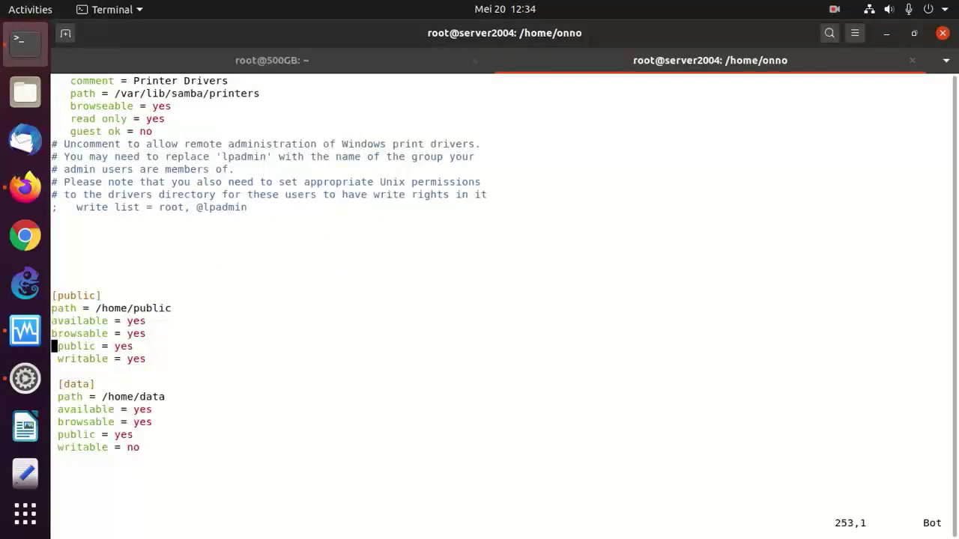
pyautogui.press('x')
# - Remove the leading spaces from the [data] lines and save smb.conf with :wq
pyautogui.press('Down')
pyautogui.press('x')
pyautogui.press('Down')
pyautogui.press('Down')
pyautogui.press('x')
pyautogui.press('Down')
pyautogui.press('x')
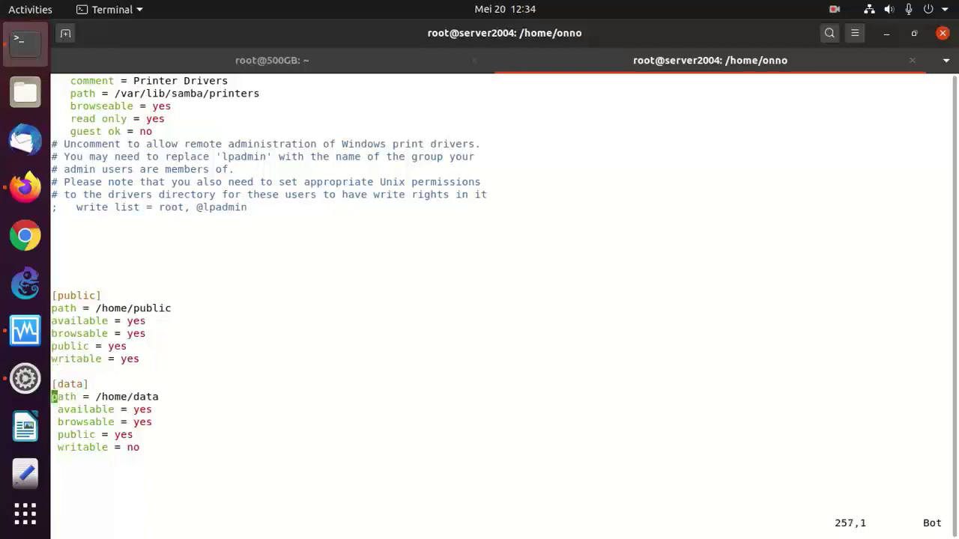
pyautogui.press('Down')
pyautogui.press('x')
pyautogui.press('Down')
pyautogui.press('x')
pyautogui.press('Down')
pyautogui.press('x')
pyautogui.press('Down')
pyautogui.press('x')
pyautogui.press('Down')
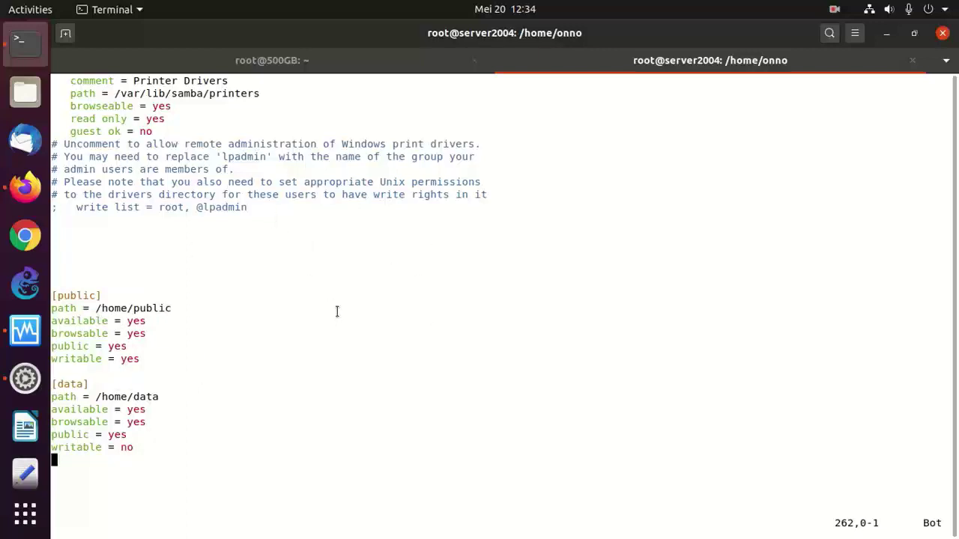
pyautogui.write(':wq')
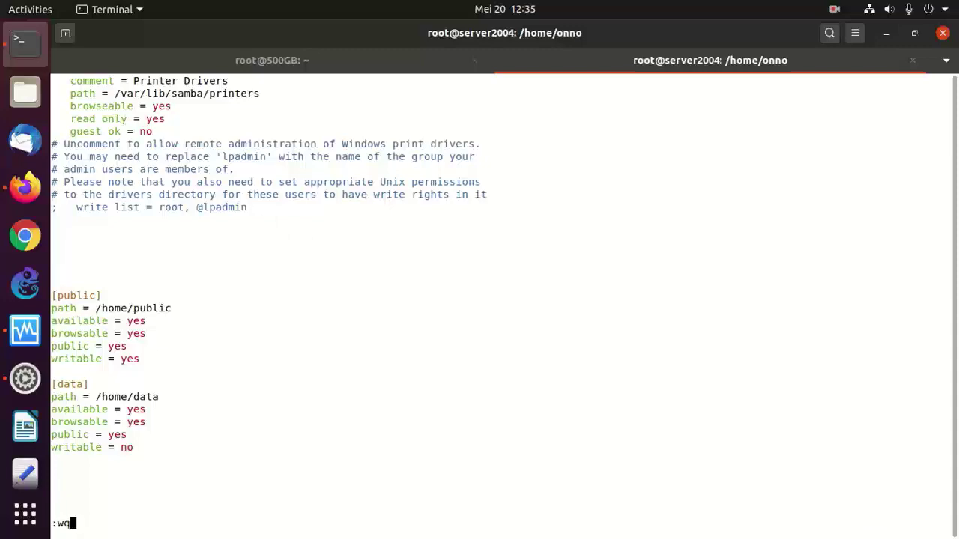
pyautogui.press('Return')
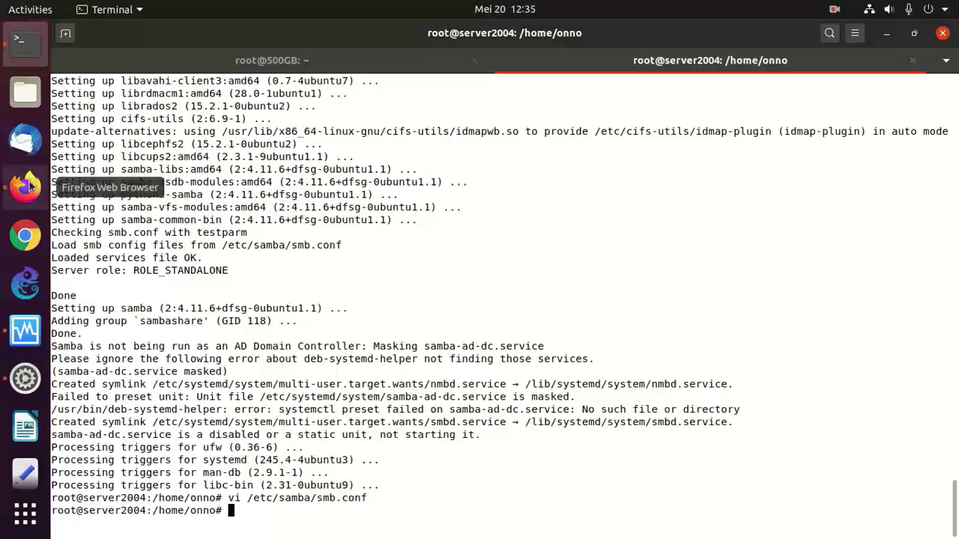
# - Copy the six mkdir/chown/chmod commands for /home/public and /home/data from the wiki
pyautogui.click(25, 187)
pyautogui.press('Right')
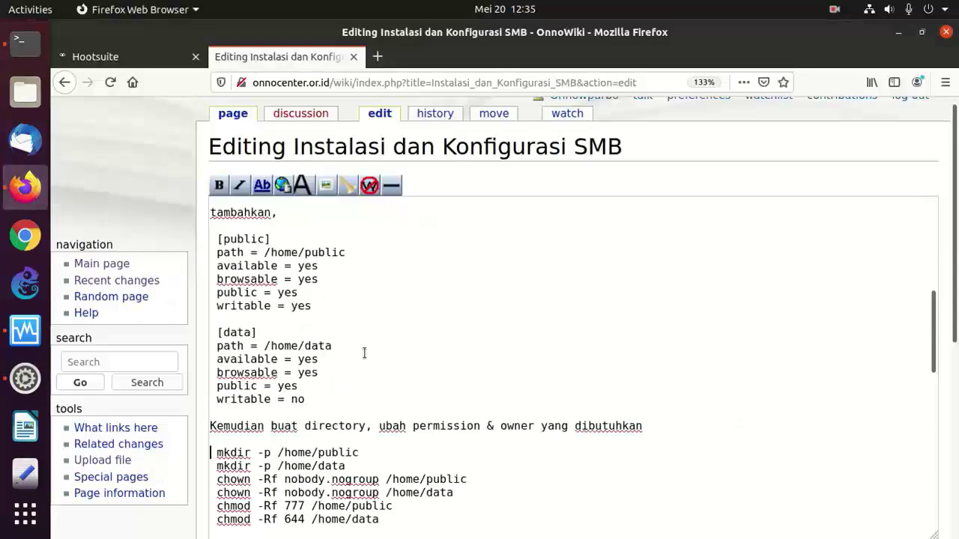
pyautogui.press('Down')
pyautogui.press('Down')
pyautogui.press('Down')
pyautogui.press('Down')
pyautogui.press('Down')
pyautogui.press('Down')
pyautogui.press('Down')
pyautogui.press('Down')
pyautogui.press('Down')
pyautogui.press('Down')
pyautogui.press('Down')
pyautogui.press('Down')
pyautogui.press('Down')
pyautogui.press('Down')
pyautogui.press('Down')
pyautogui.press('Down')
pyautogui.press('Down')
pyautogui.press('Down')
pyautogui.press('Down')
pyautogui.press('Down')
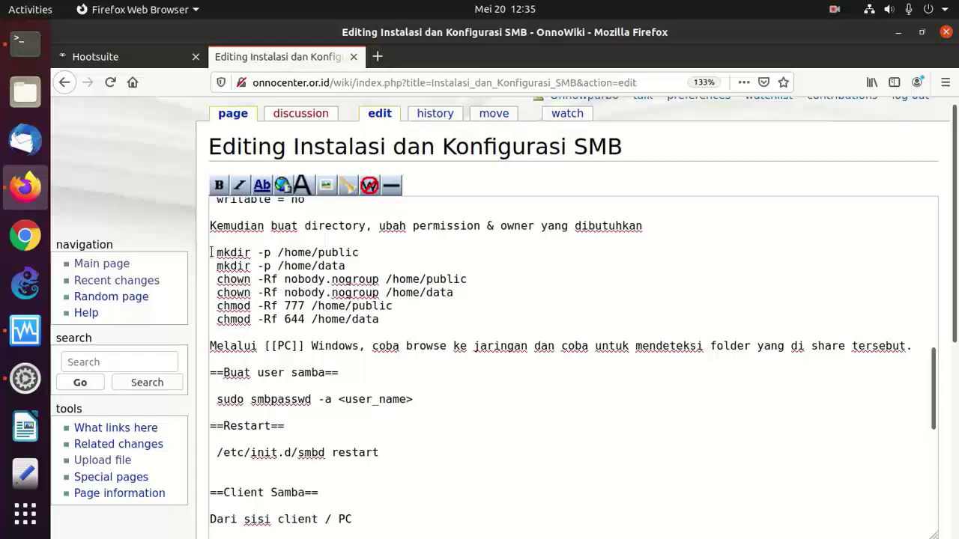
pyautogui.moveTo(211, 253); pyautogui.dragTo(406, 315)
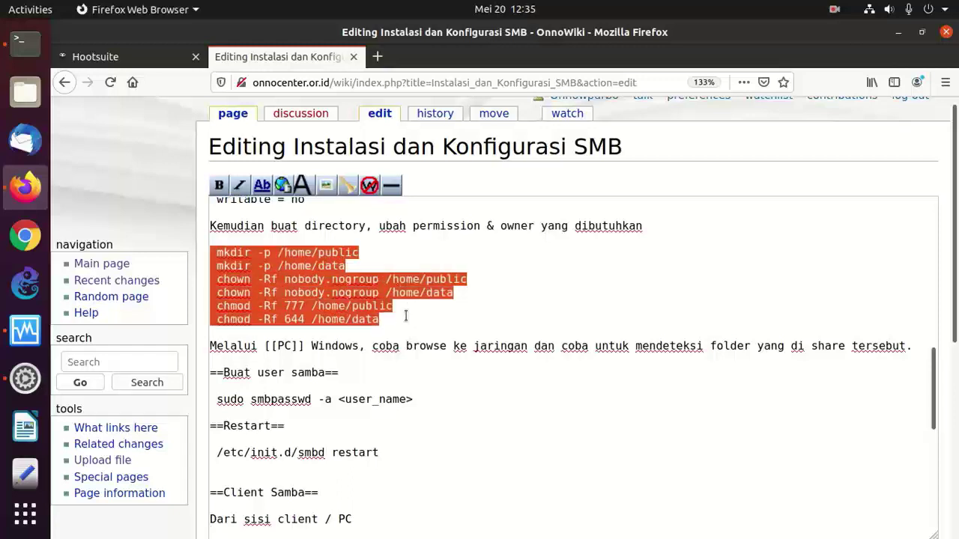
pyautogui.rightClick(338, 289)
pyautogui.click(401, 118)
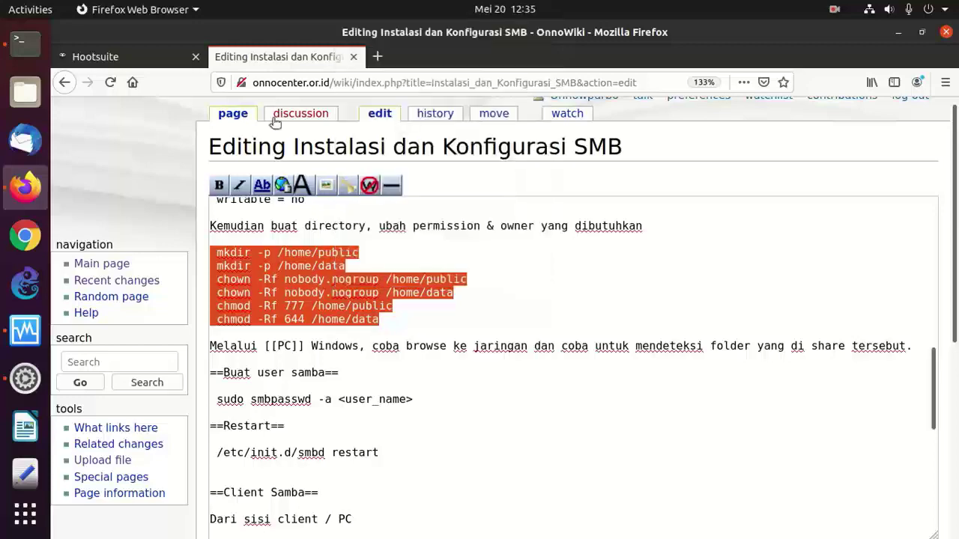
# - Run the commands, creating both directories owned by nobody.nogroup with 777 and 644 permissions
pyautogui.click(25, 43)
pyautogui.rightClick(360, 233)
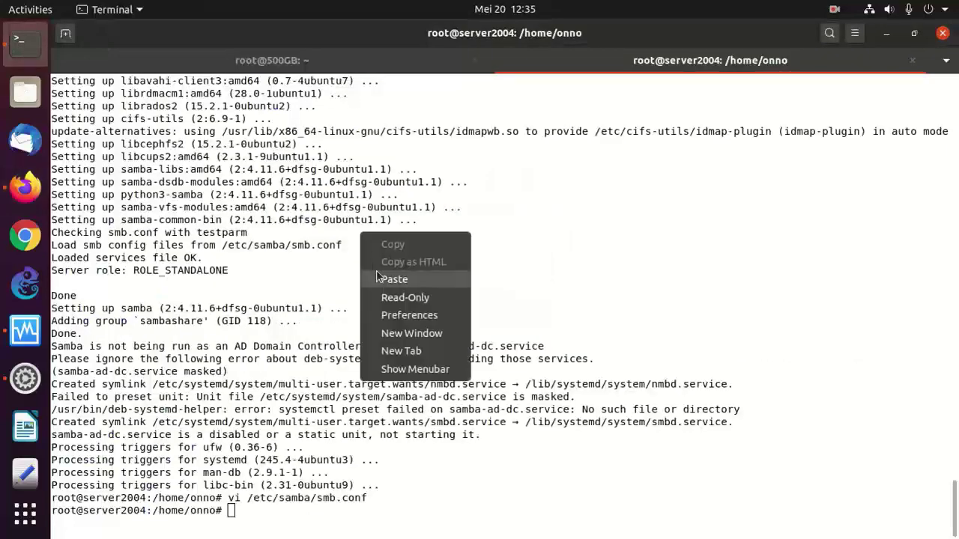
pyautogui.click(394, 279)
pyautogui.press('Return')
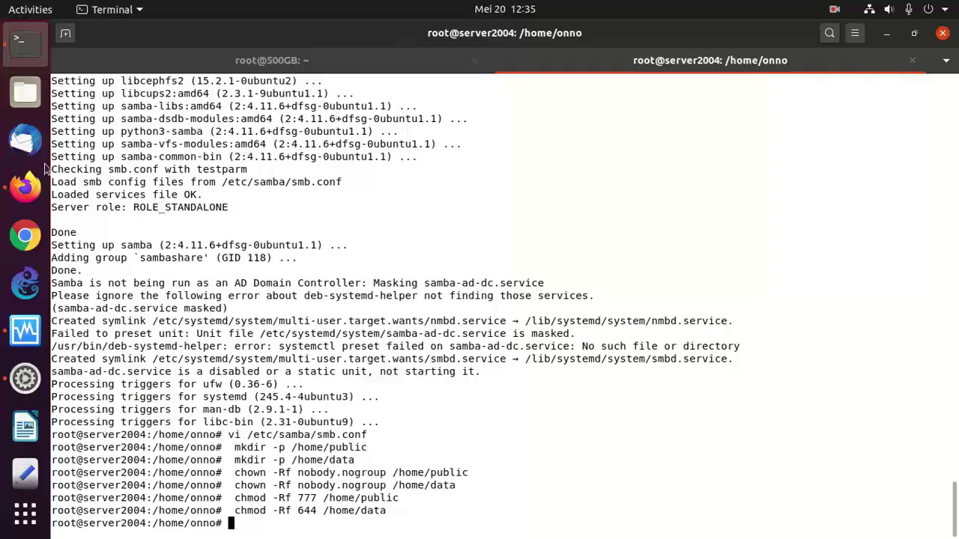
pyautogui.click(25, 188)
pyautogui.click(359, 237)
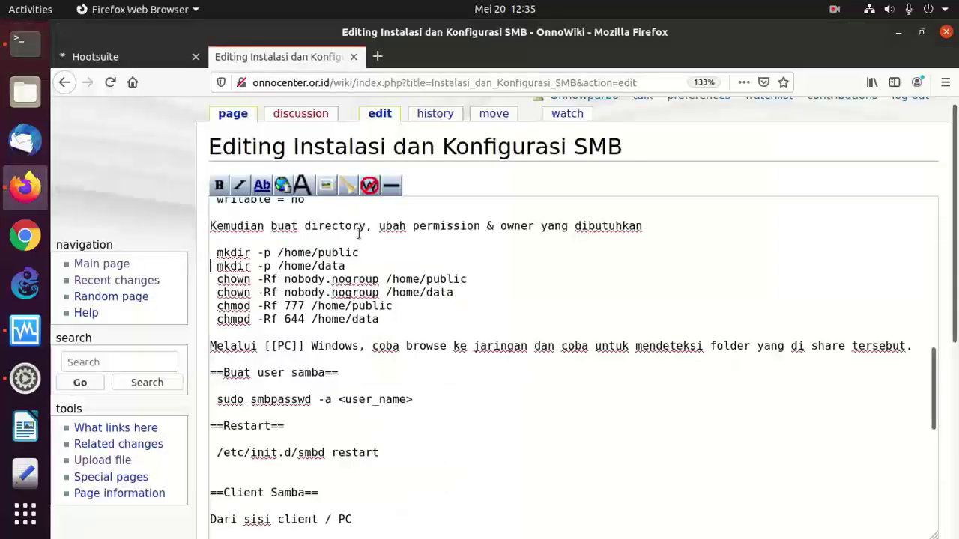
# - Add the first user as a Samba user with sudo smbpasswd -a and set its password
pyautogui.press('Down')
pyautogui.press('Down')
pyautogui.press('Down')
pyautogui.press('Down')
pyautogui.press('Down')
pyautogui.press('Down')
pyautogui.press('Down')
pyautogui.press('Down')
pyautogui.press('Down')
pyautogui.press('Down')
pyautogui.press('Down')
pyautogui.press('Down')
pyautogui.press('Down')
pyautogui.press('Down')
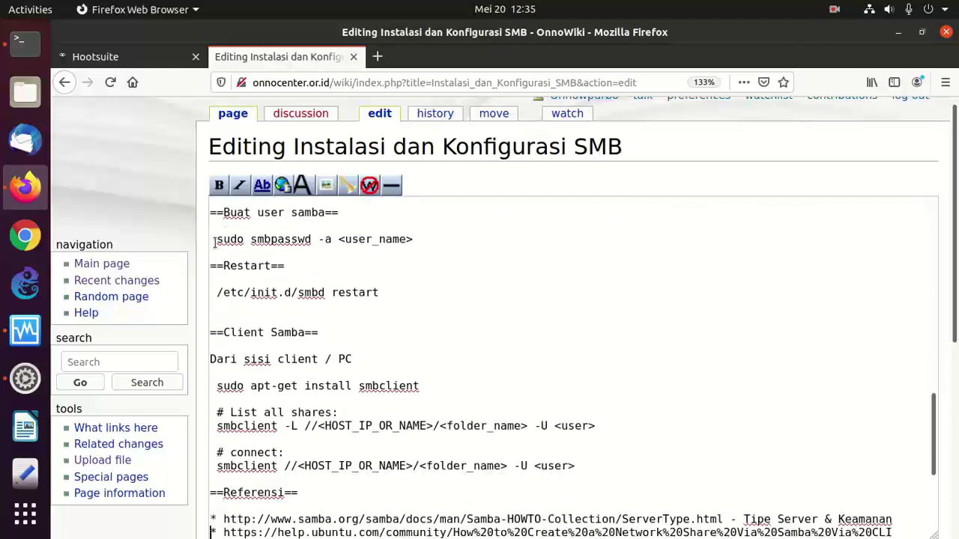
pyautogui.moveTo(215, 242); pyautogui.dragTo(334, 240)
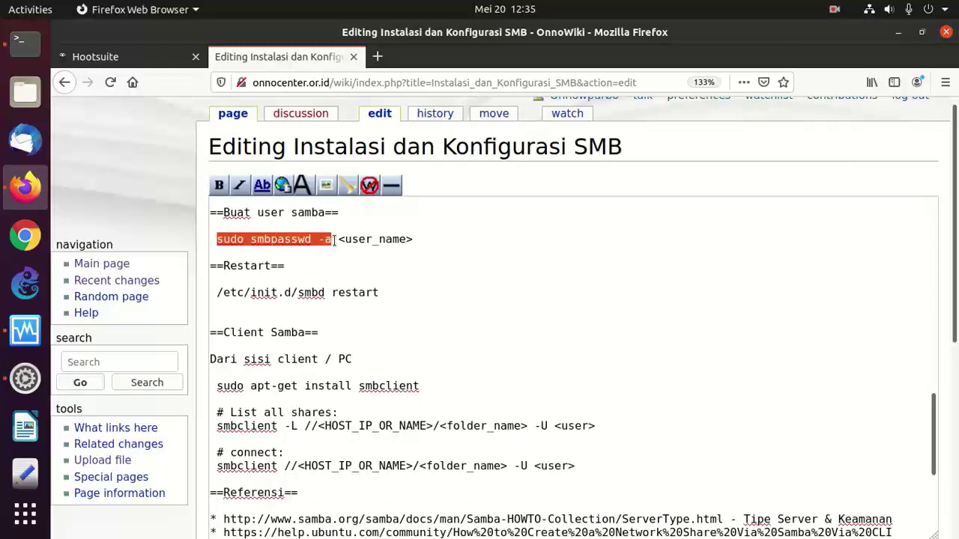
pyautogui.rightClick(311, 239)
pyautogui.click(350, 325)
pyautogui.click(30, 49)
pyautogui.rightClick(328, 244)
pyautogui.click(364, 290)
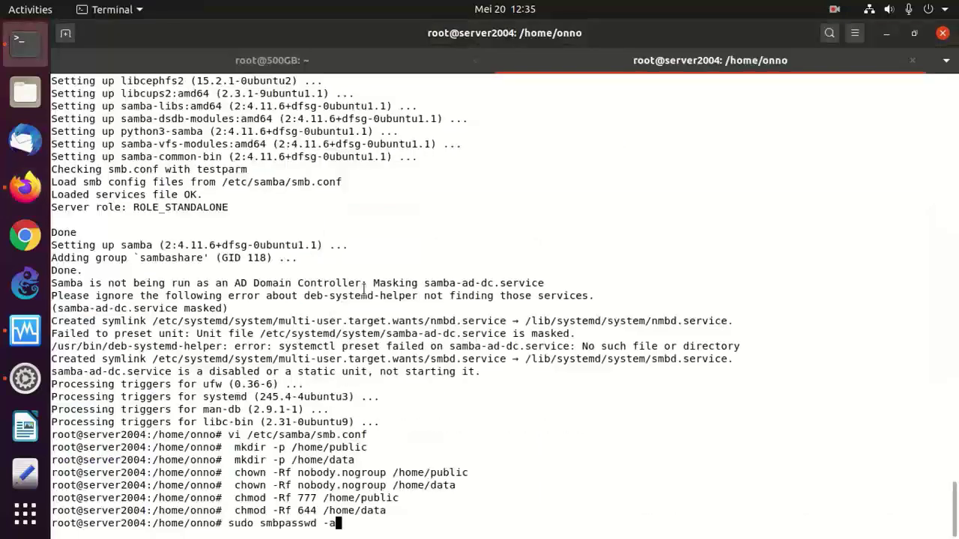
pyautogui.write('onno')
pyautogui.press('Return')
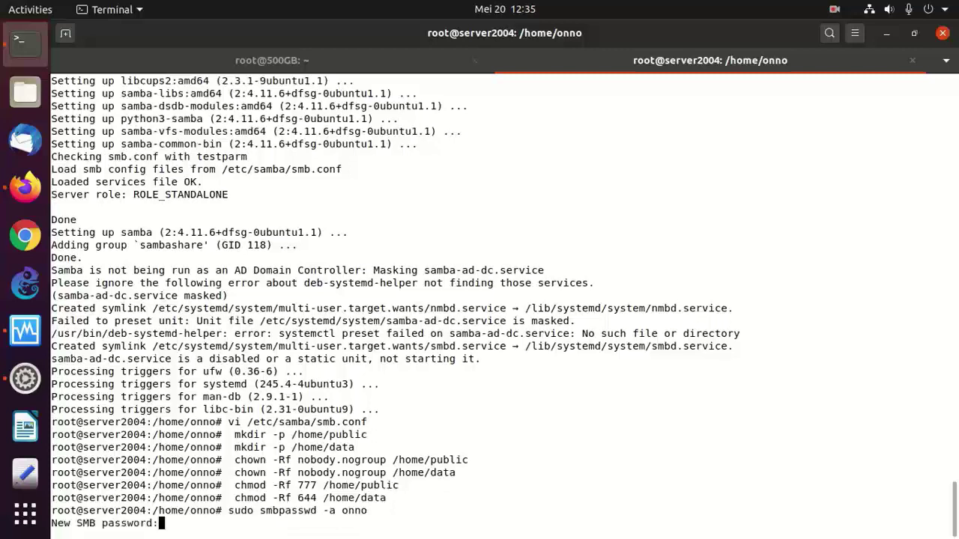
pyautogui.press('Return')
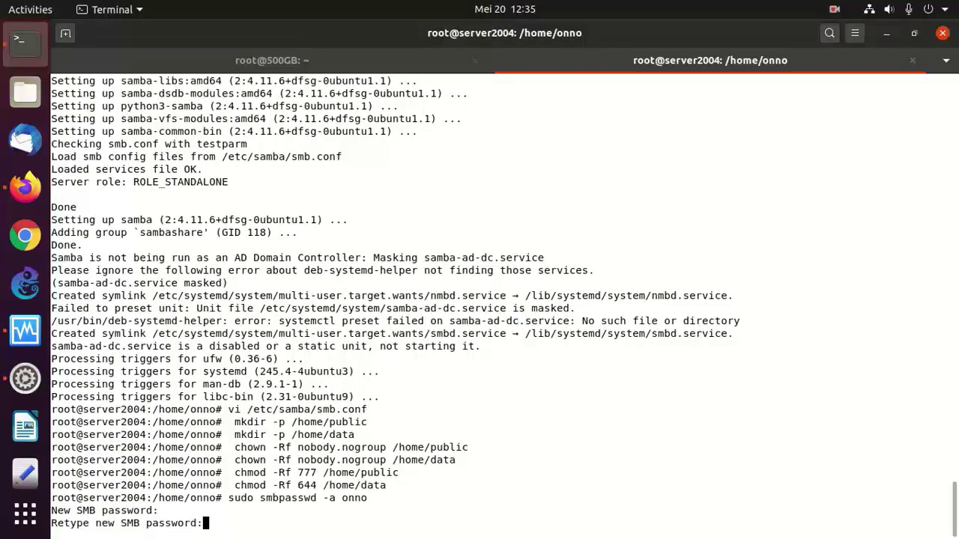
pyautogui.press('Return')
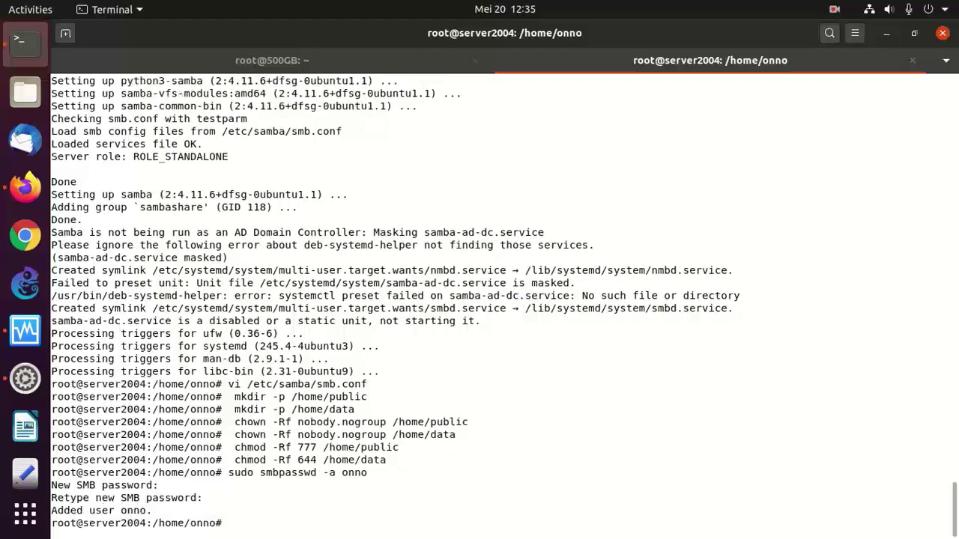
# - Try adding Samba user 'coba' with a password, which fails to add the entry
pyautogui.press('Up')
pyautogui.press('BackSpace')
pyautogui.press('BackSpace')
pyautogui.press('BackSpace')
pyautogui.press('BackSpace')
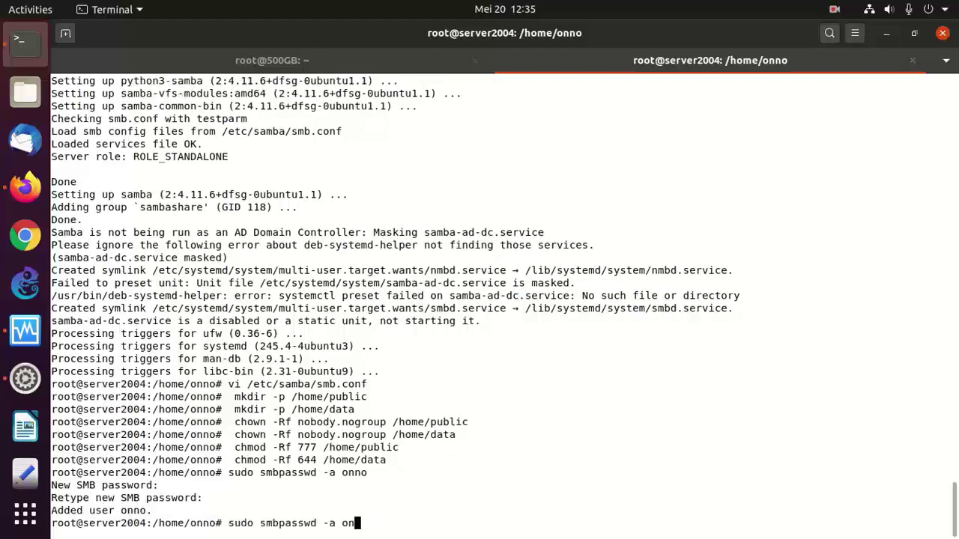
pyautogui.write('coba')
pyautogui.press('Return')
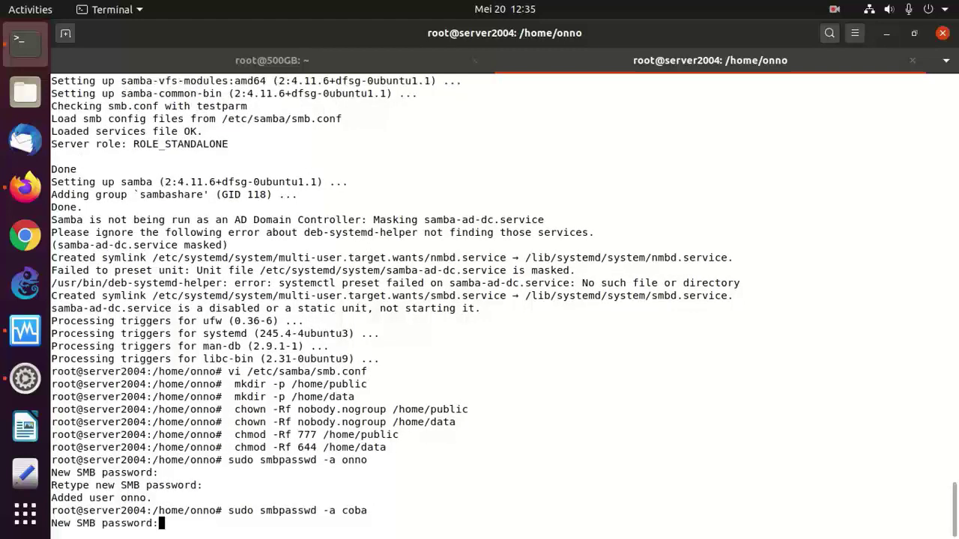
pyautogui.press('Return')
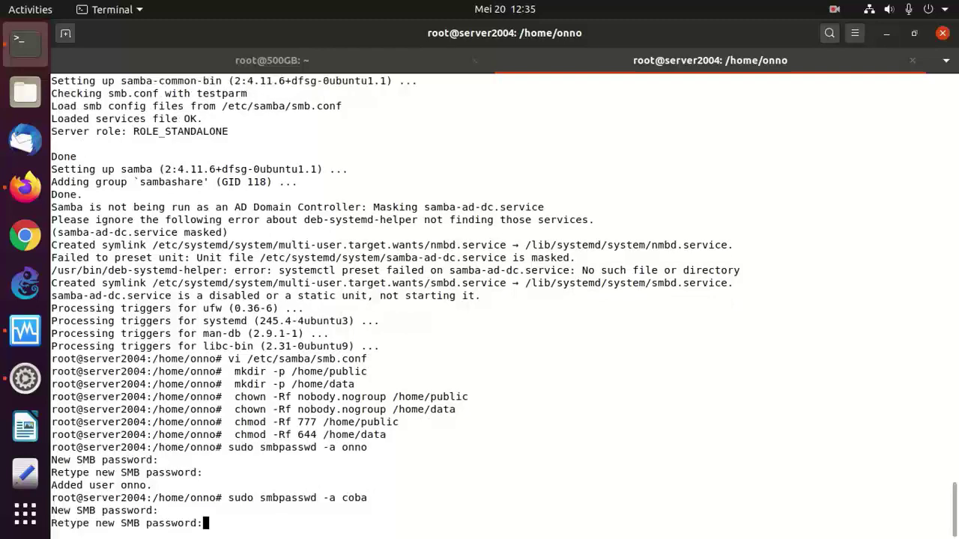
pyautogui.press('Return')
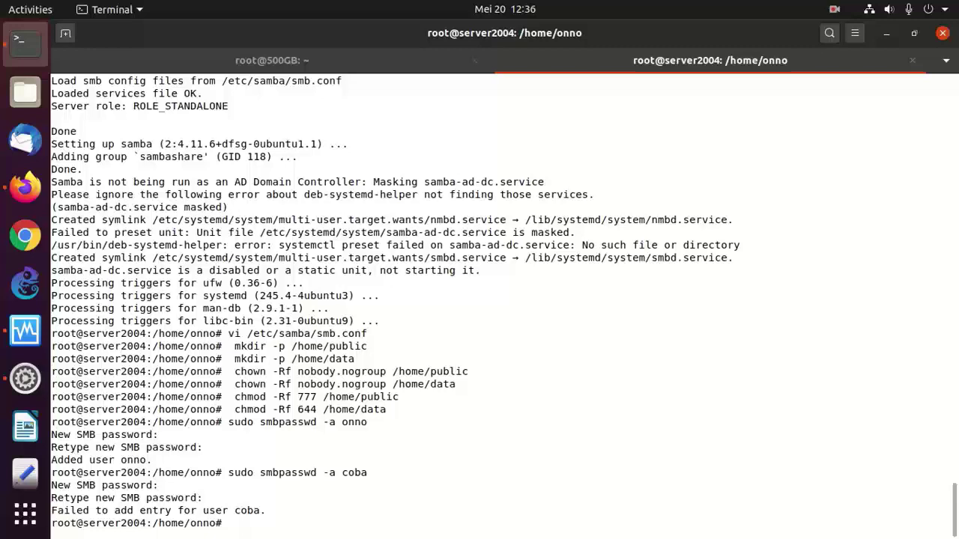
# - Copy /etc/init.d/smbd restart from the wiki and run it in the server terminal
pyautogui.click(26, 187)
pyautogui.click(436, 264)
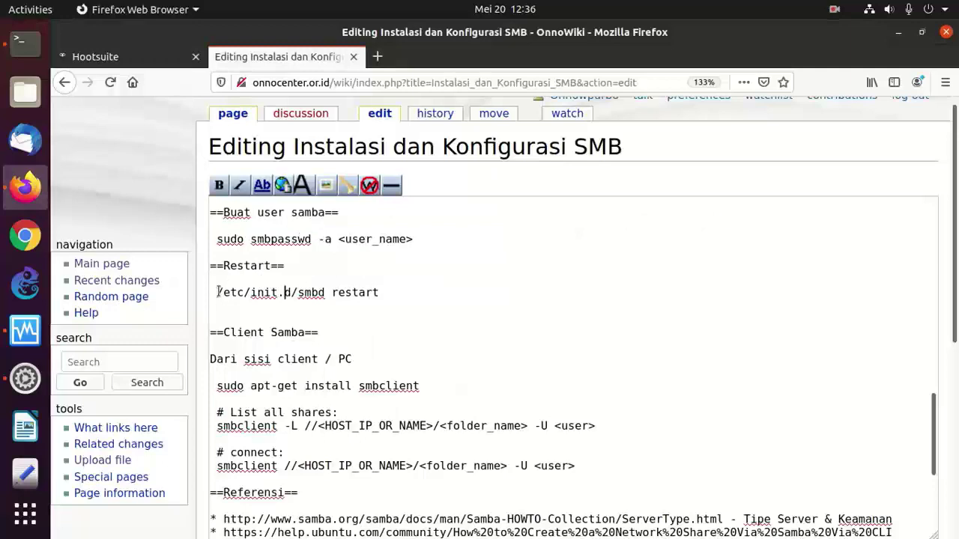
pyautogui.moveTo(218, 292); pyautogui.dragTo(390, 318)
pyautogui.rightClick(339, 286)
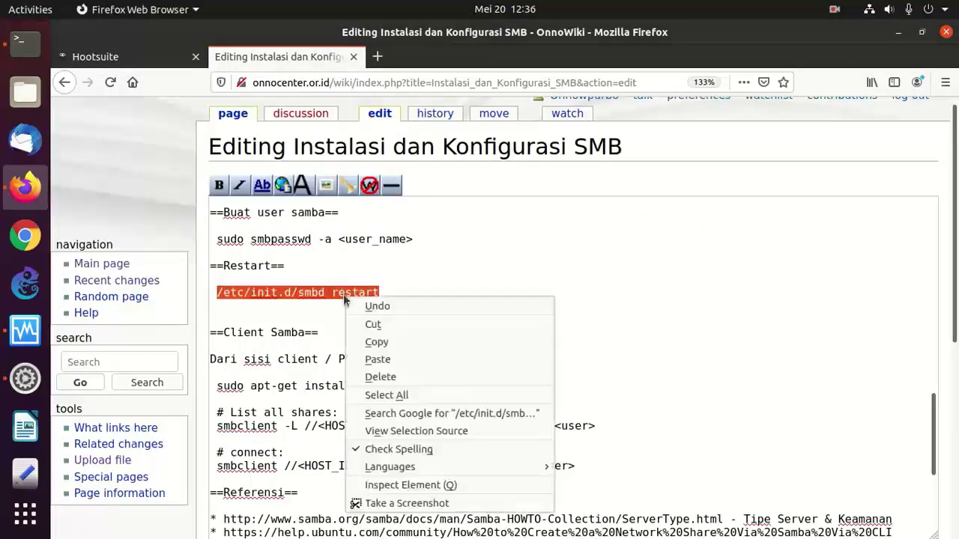
pyautogui.click(367, 339)
pyautogui.click(45, 54)
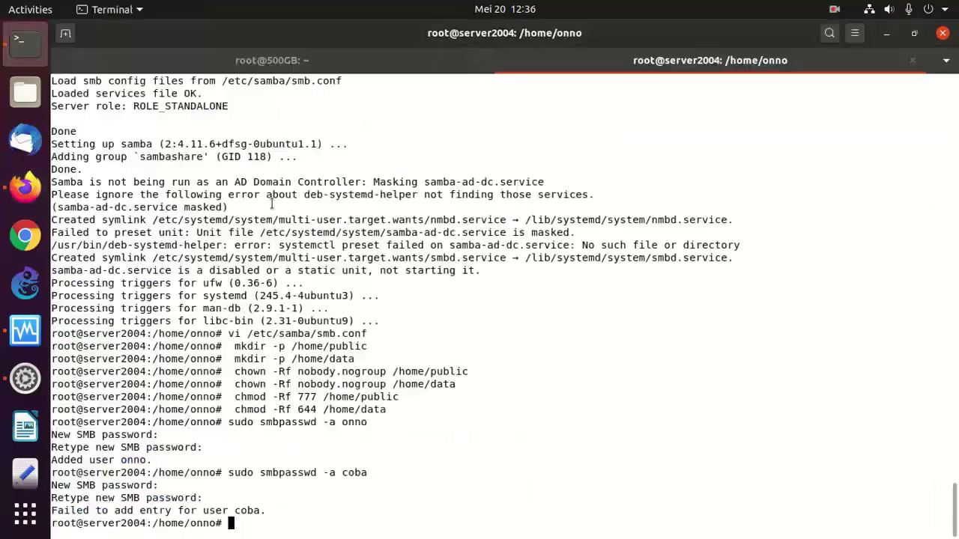
pyautogui.rightClick(328, 256)
pyautogui.click(363, 306)
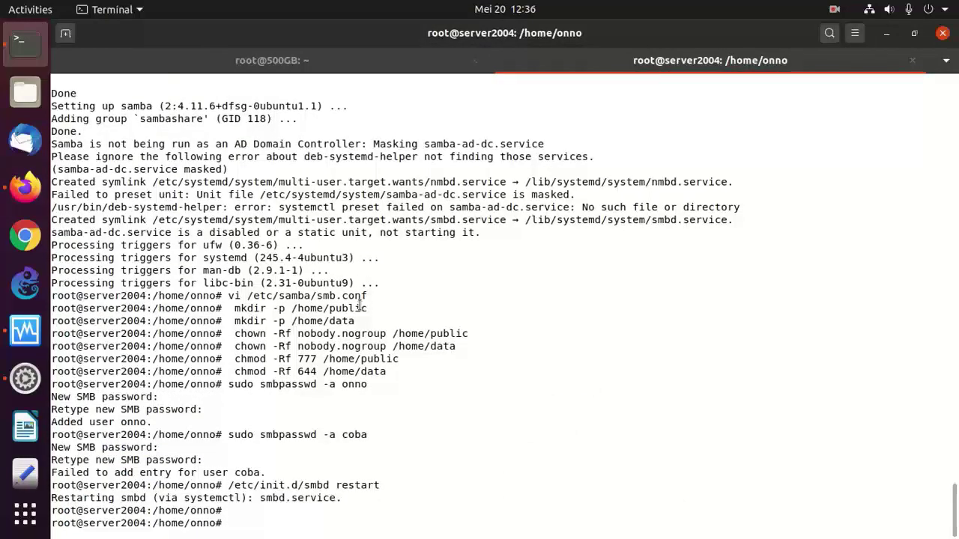
# - Run ifconfig and mark the server's IP address 192.168.0.161
pyautogui.write('ifconfig')
pyautogui.press('Return')
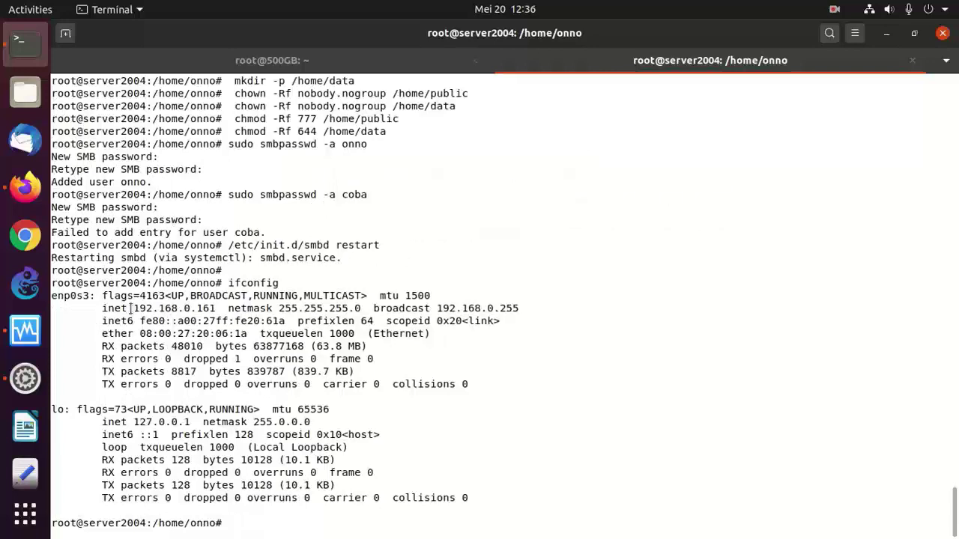
pyautogui.moveTo(134, 308); pyautogui.dragTo(215, 309)
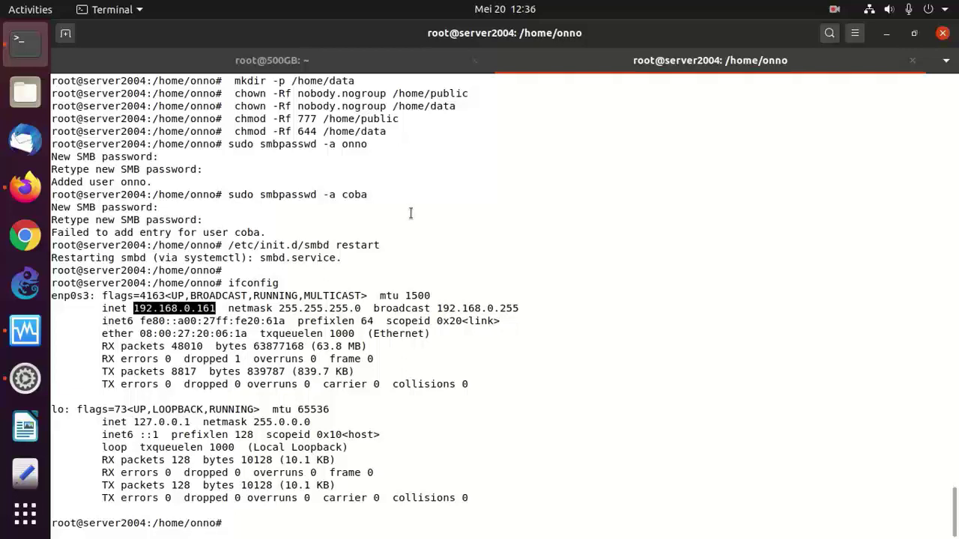
# - Switch to the client machine's root@500GB shell
pyautogui.click(277, 62)
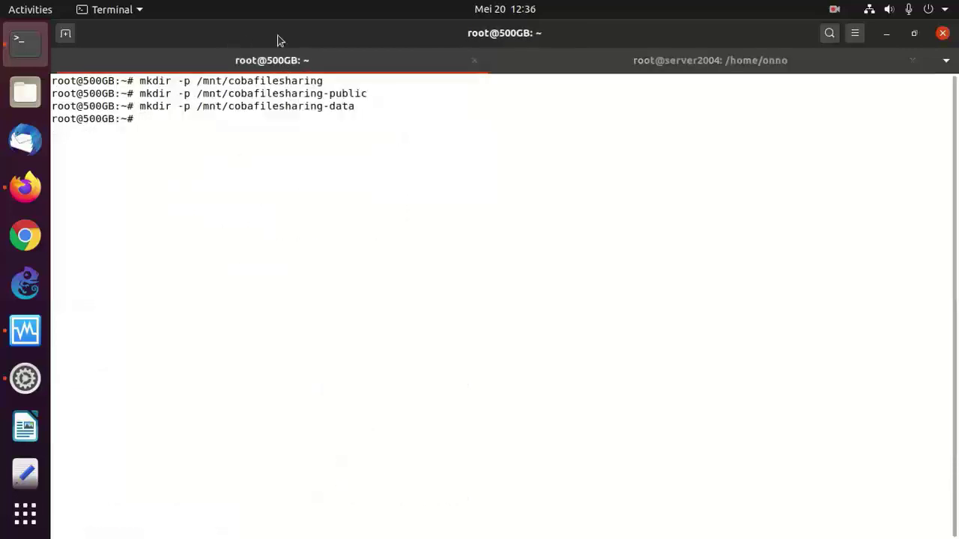
pyautogui.click(593, 63)
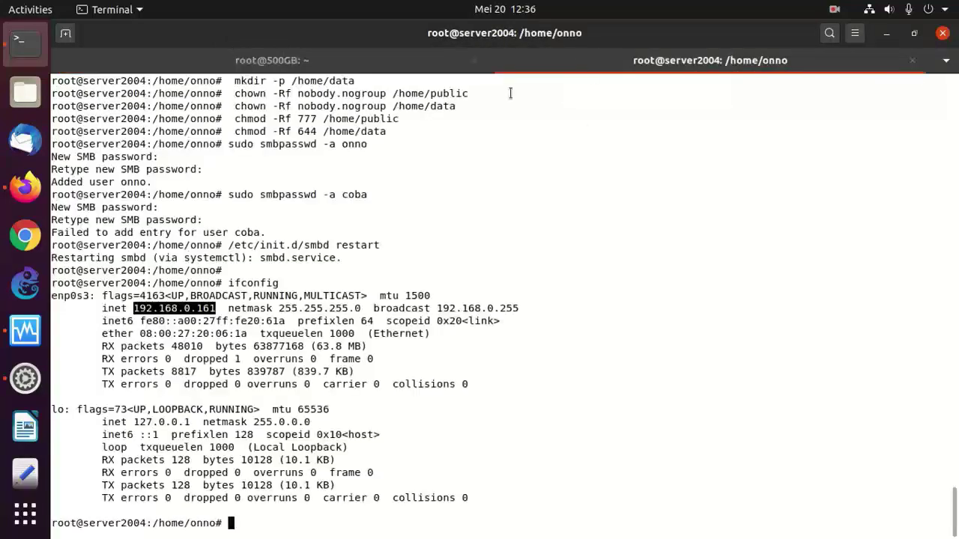
pyautogui.click(286, 60)
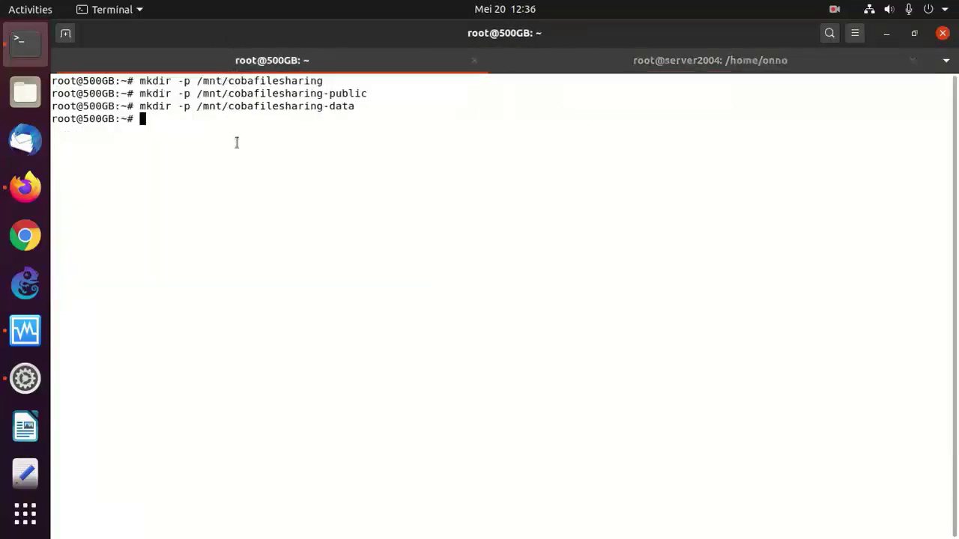
# - Enter /mnt/cobafilesharing-public and list it, confirming the folder is empty
pyautogui.write('cd /mn')
pyautogui.press('Tab')
pyautogui.write('cob')
pyautogui.press('Tab')
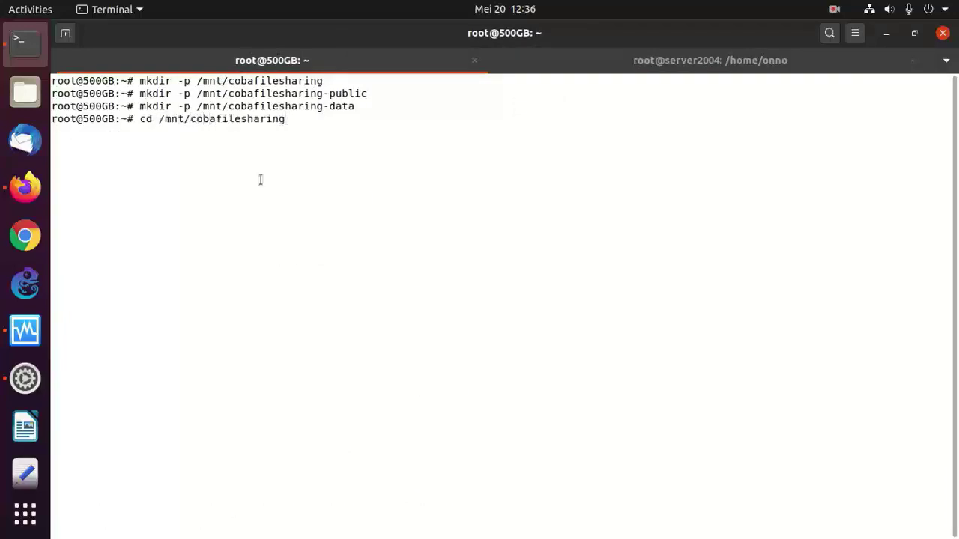
pyautogui.write('-p')
pyautogui.press('Tab')
pyautogui.press('Return')
pyautogui.write('ls')
pyautogui.press('Return')
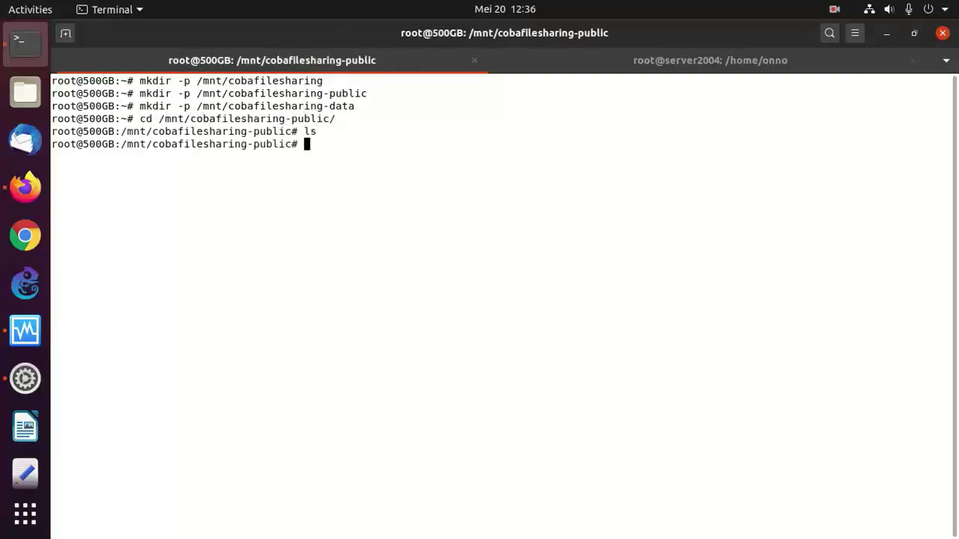
# - Run df -h and mark the /dev/sdb5 root and 192.168.0.7 share mounts
pyautogui.write('df -h')
pyautogui.press('Return')
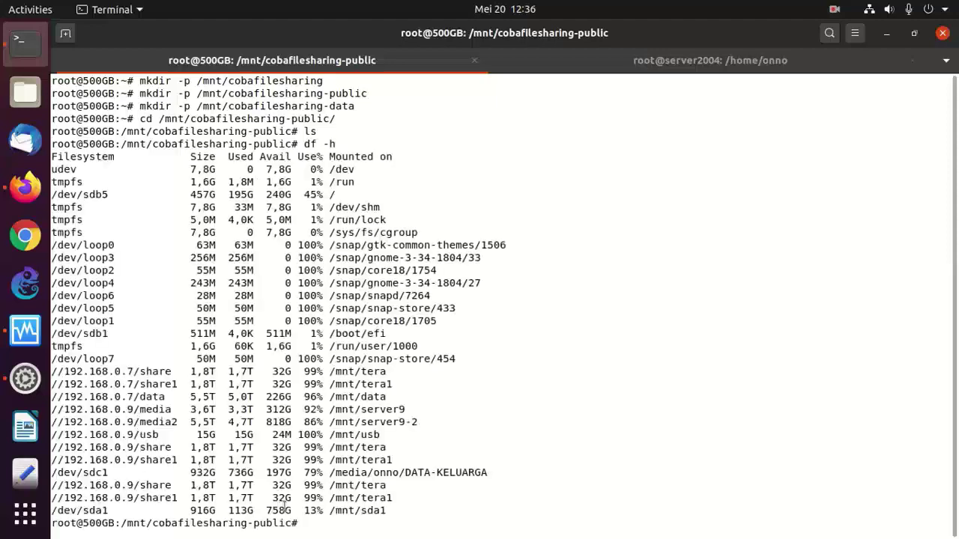
pyautogui.moveTo(392, 499); pyautogui.dragTo(73, 367)
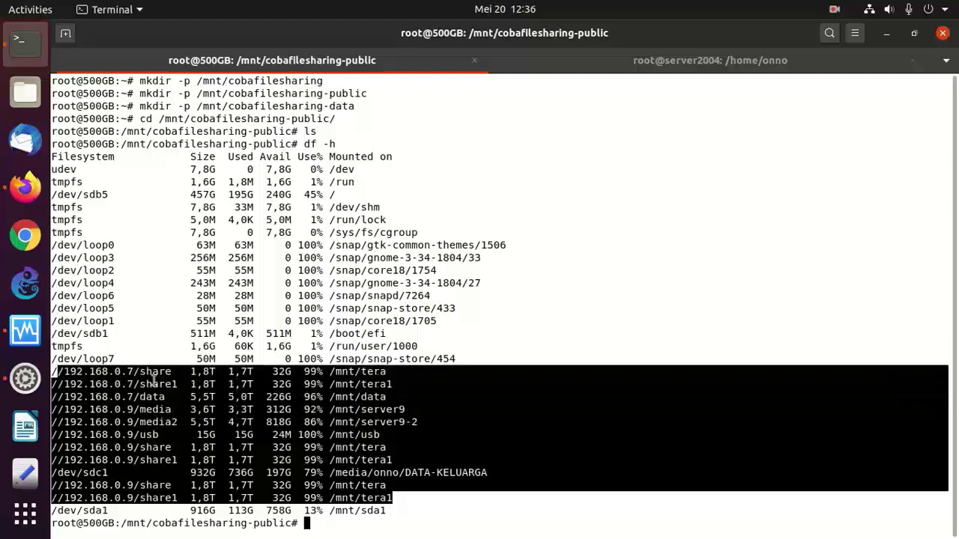
pyautogui.moveTo(113, 195); pyautogui.dragTo(53, 197)
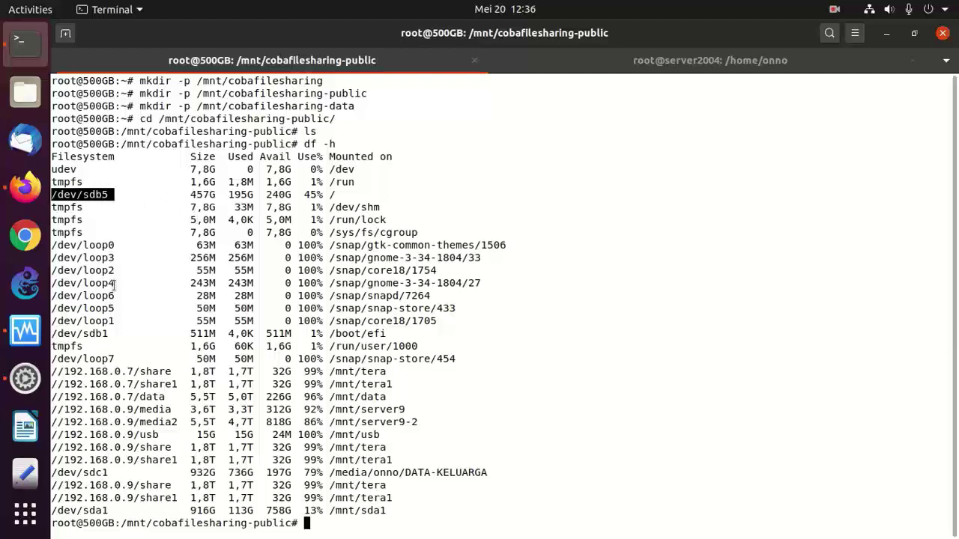
pyautogui.click(54, 376)
pyautogui.moveTo(54, 375); pyautogui.dragTo(171, 368)
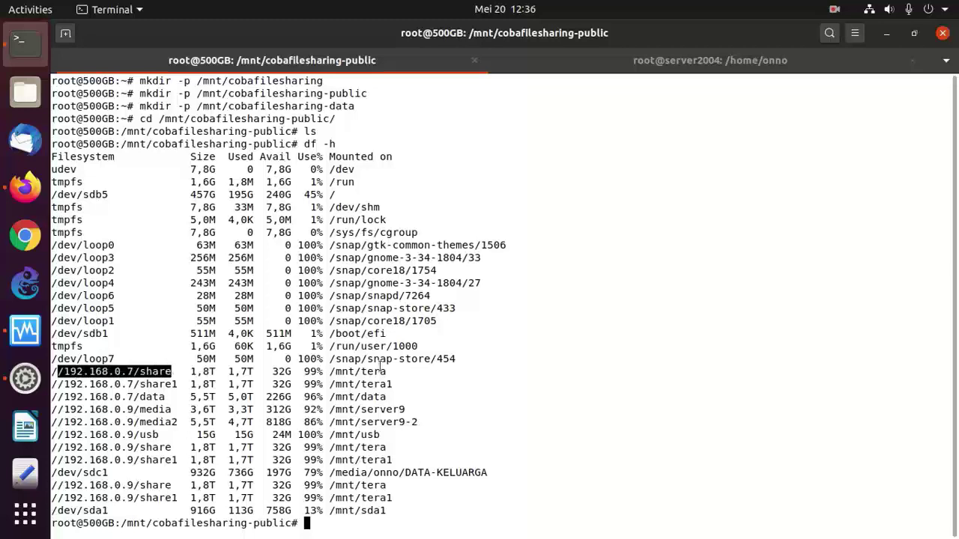
pyautogui.click(381, 367)
pyautogui.moveTo(381, 367); pyautogui.dragTo(252, 370)
pyautogui.click(128, 372)
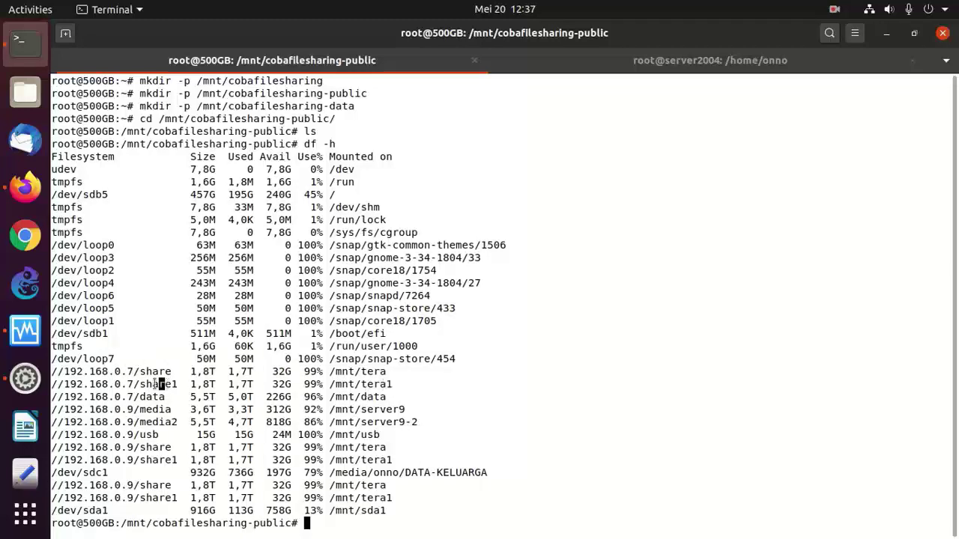
pyautogui.moveTo(162, 384); pyautogui.dragTo(106, 388)
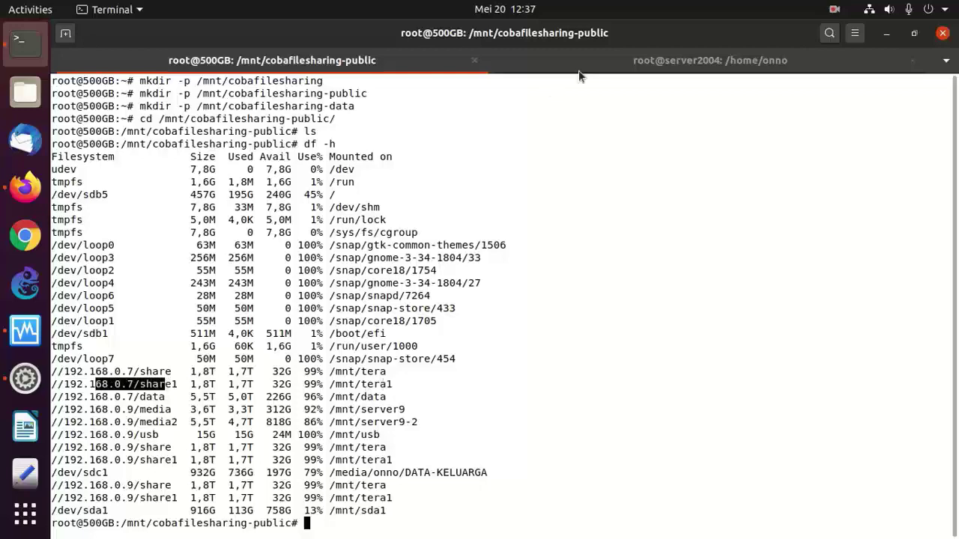
# - Return to the client shell's home directory with cd ~
pyautogui.click(579, 67)
pyautogui.click(204, 69)
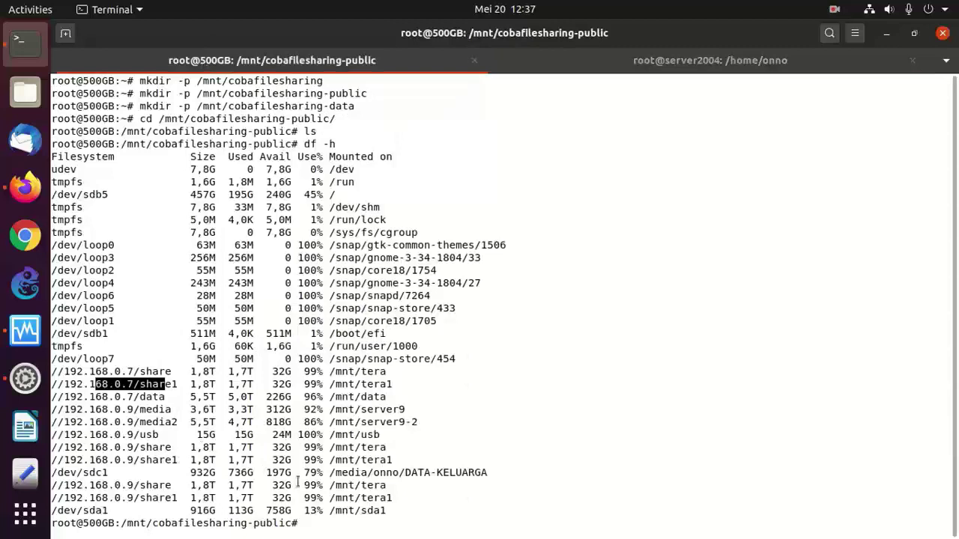
pyautogui.write('cd ~')
pyautogui.press('Return')
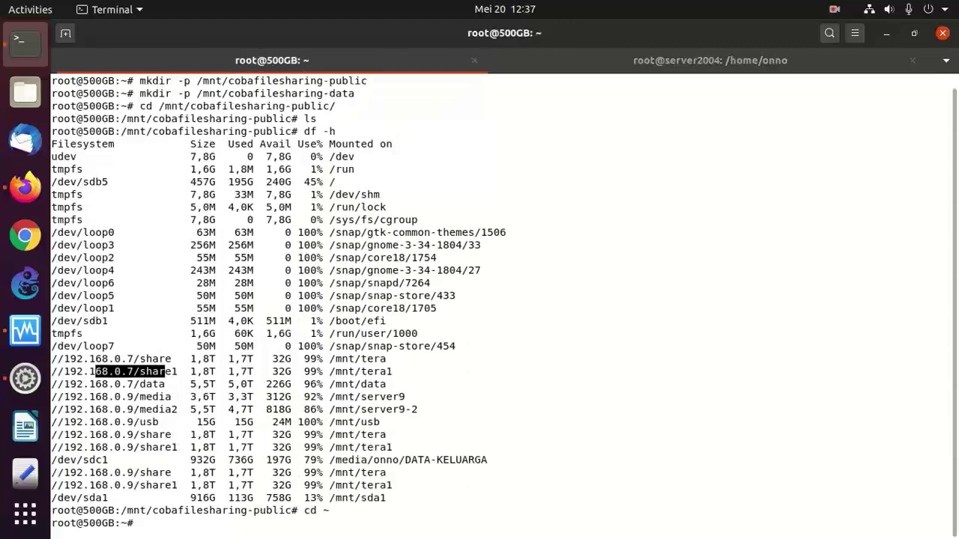
pyautogui.write('mou')
pyautogui.press('BackSpace')
pyautogui.press('BackSpace')
pyautogui.press('BackSpace')
# - Save the edited SMB installation page in OnnoWiki
pyautogui.click(25, 187)
pyautogui.click(489, 278)
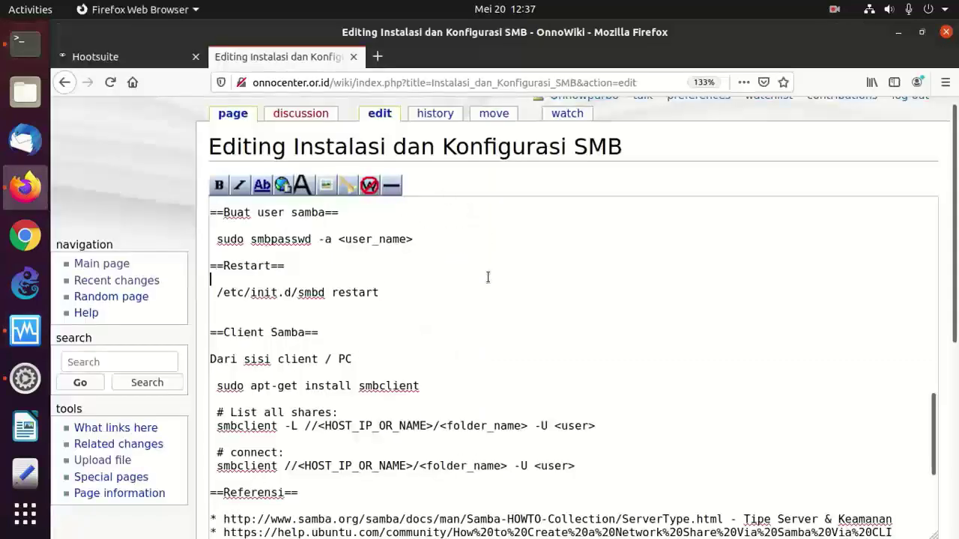
pyautogui.scroll(-2, 489, 279)
pyautogui.scroll(-3, 489, 278)
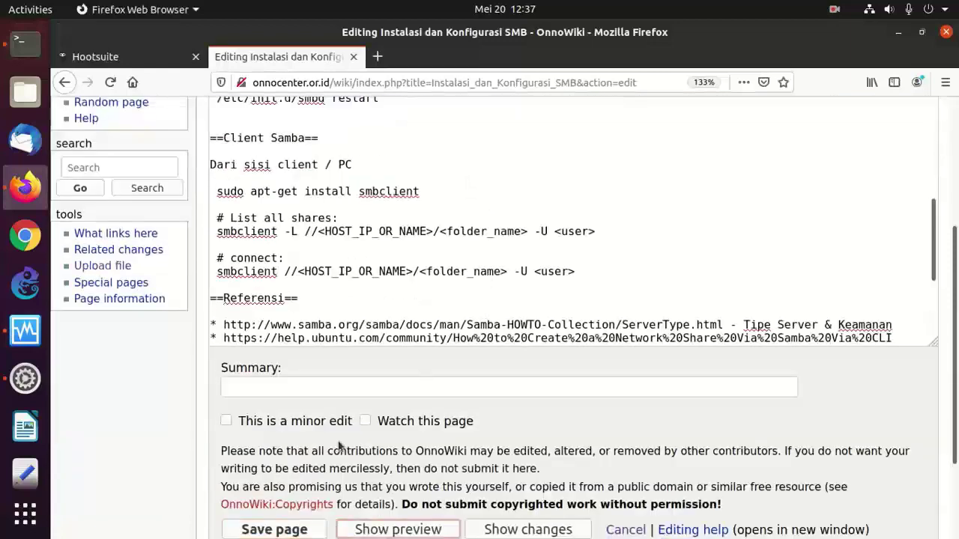
pyautogui.click(295, 530)
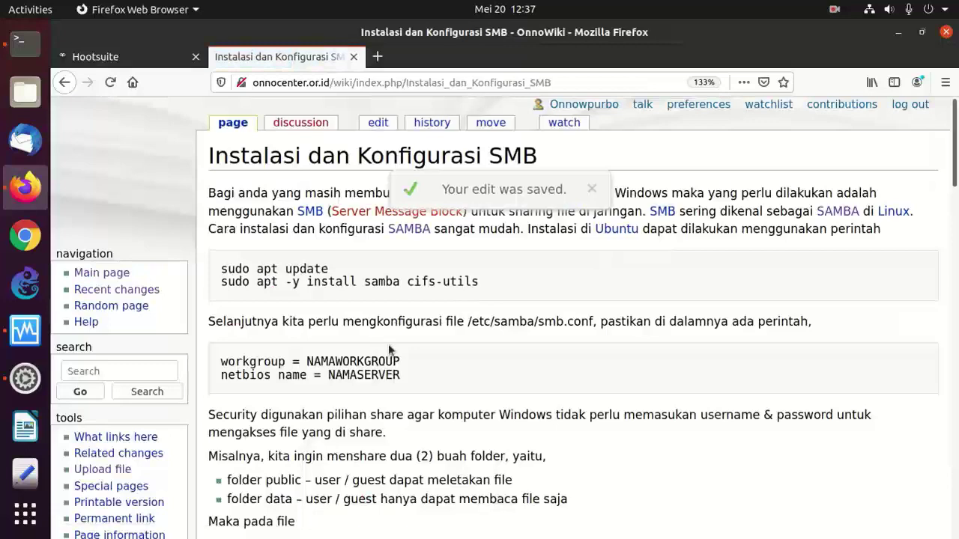
# - Scroll to the Client Samba section and highlight smbclient's -L option
pyautogui.scroll(-10, 388, 344)
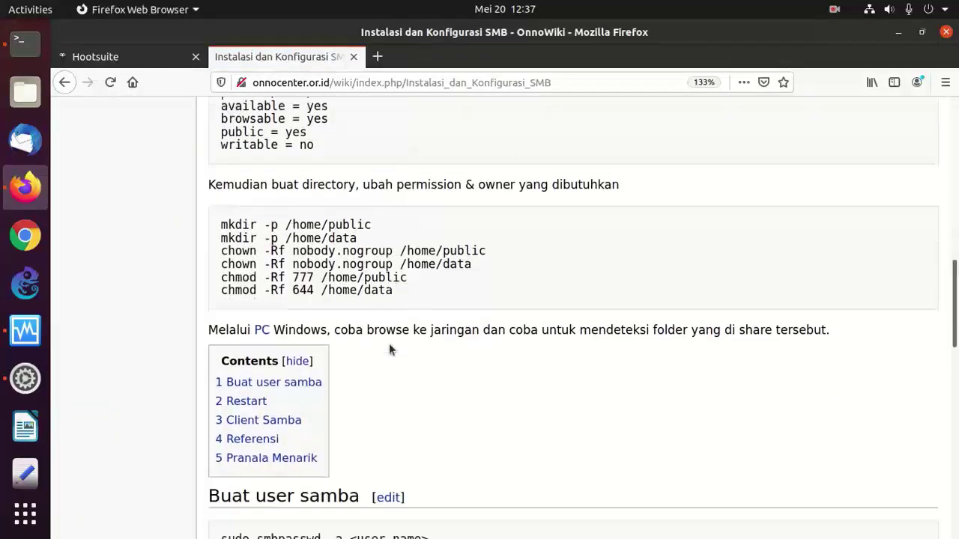
pyautogui.scroll(-10, 388, 343)
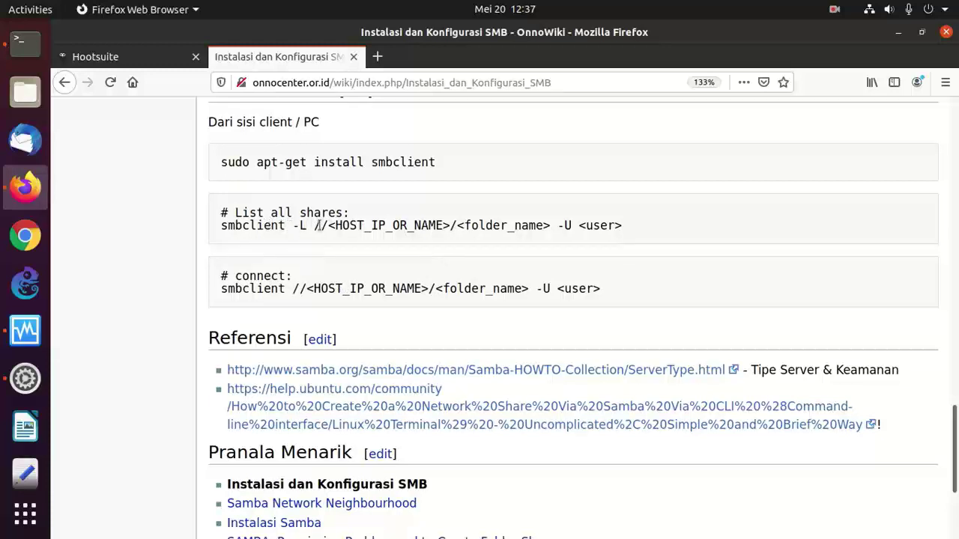
pyautogui.moveTo(292, 224); pyautogui.dragTo(316, 224)
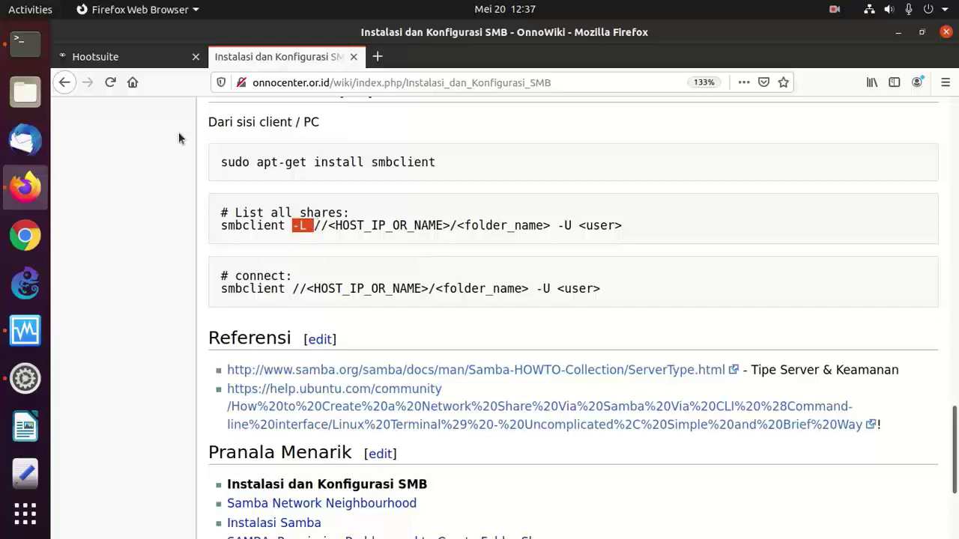
# - Copy 'sudo apt-get install smbclient' from the OnnoWiki SMB page
pyautogui.click(9, 43)
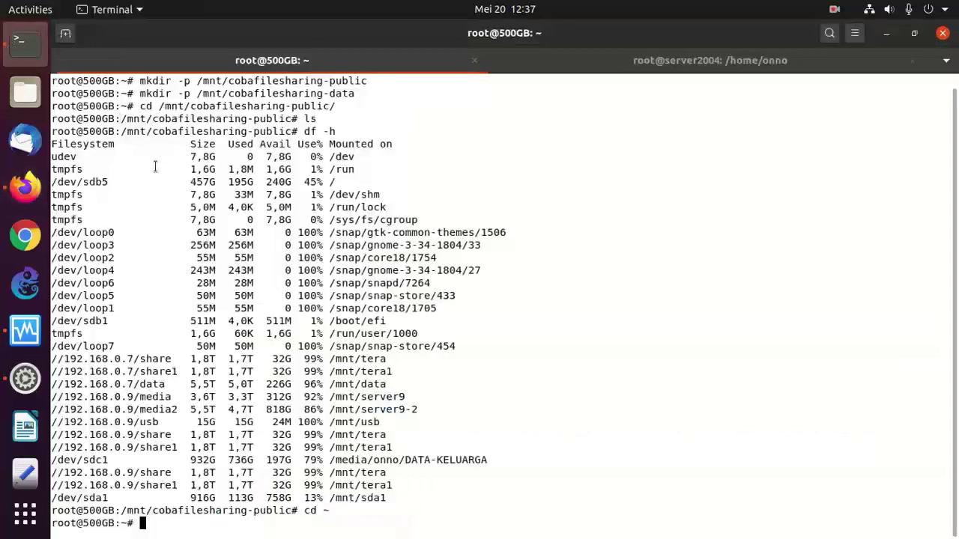
pyautogui.write('smbcl')
pyautogui.press('BackSpace')
pyautogui.press('BackSpace')
pyautogui.press('BackSpace')
pyautogui.press('BackSpace')
pyautogui.press('BackSpace')
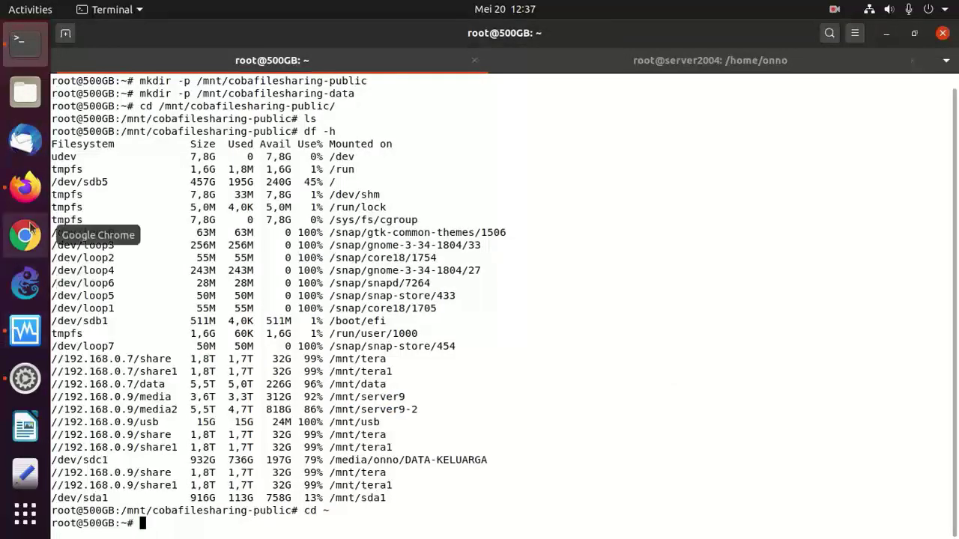
pyautogui.click(24, 187)
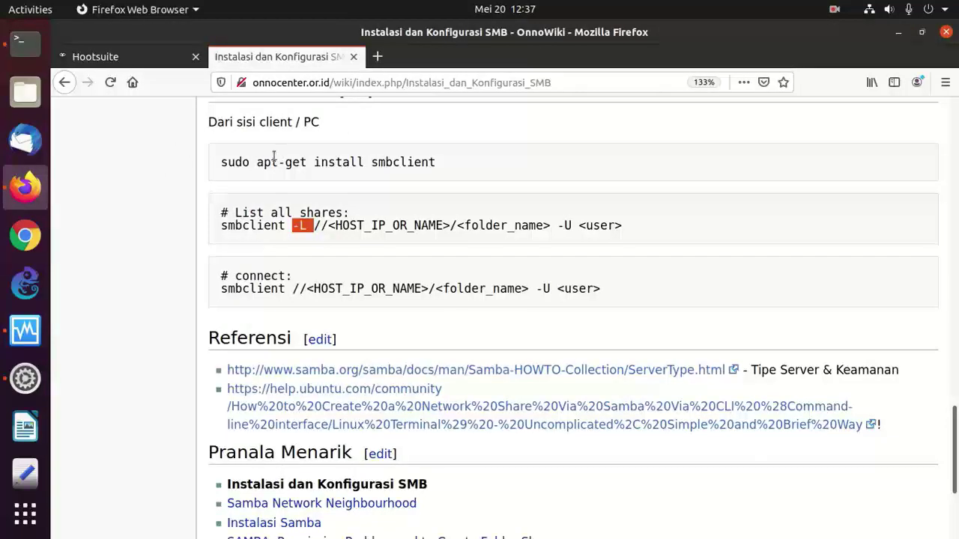
pyautogui.moveTo(221, 163); pyautogui.dragTo(436, 162)
pyautogui.rightClick(410, 159)
pyautogui.click(433, 166)
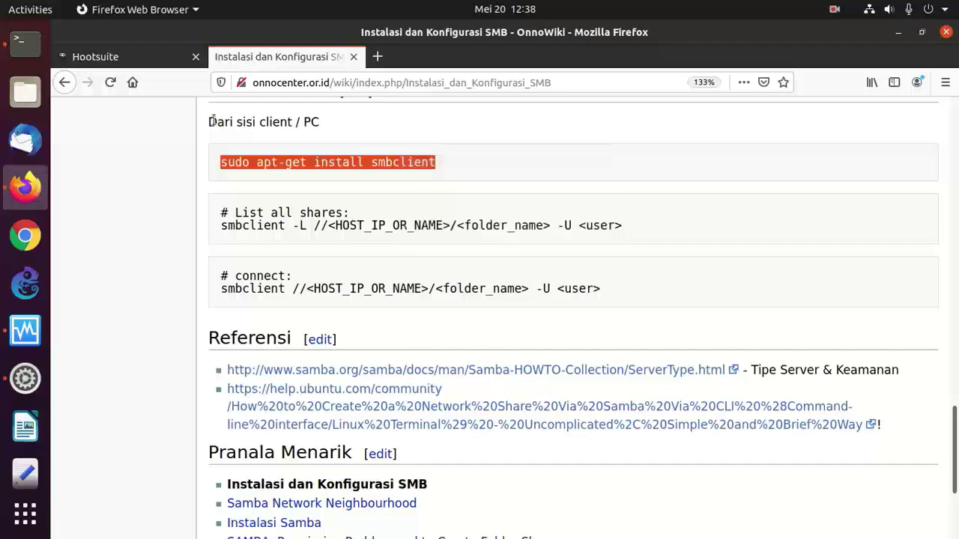
# - Paste and run the install command in the client terminal, accepting the packages
pyautogui.click(24, 43)
pyautogui.rightClick(254, 219)
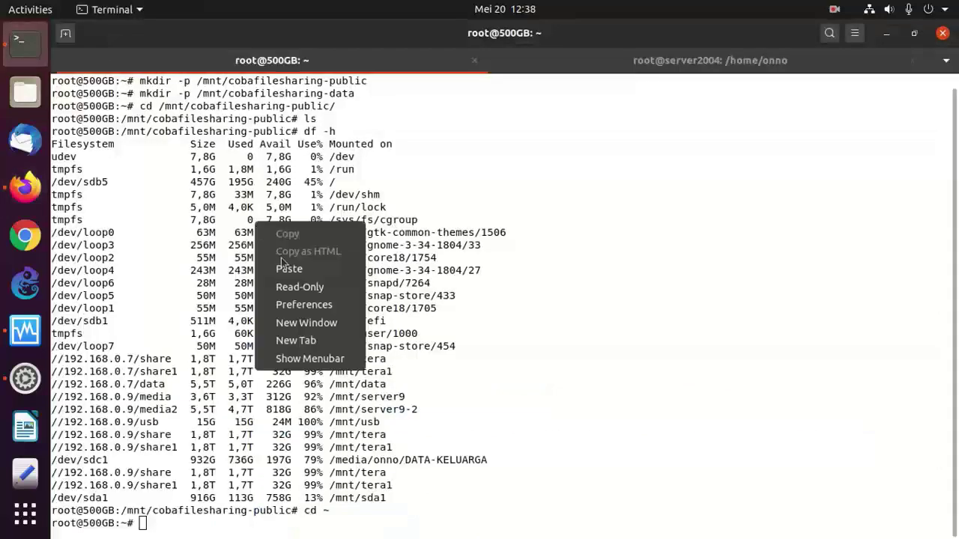
pyautogui.click(288, 267)
pyautogui.press('Return')
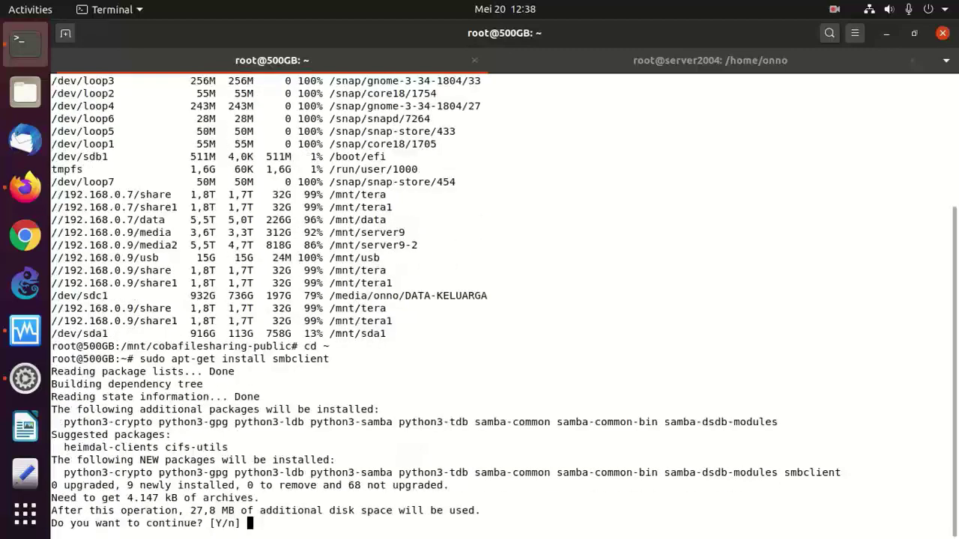
pyautogui.press('Return')
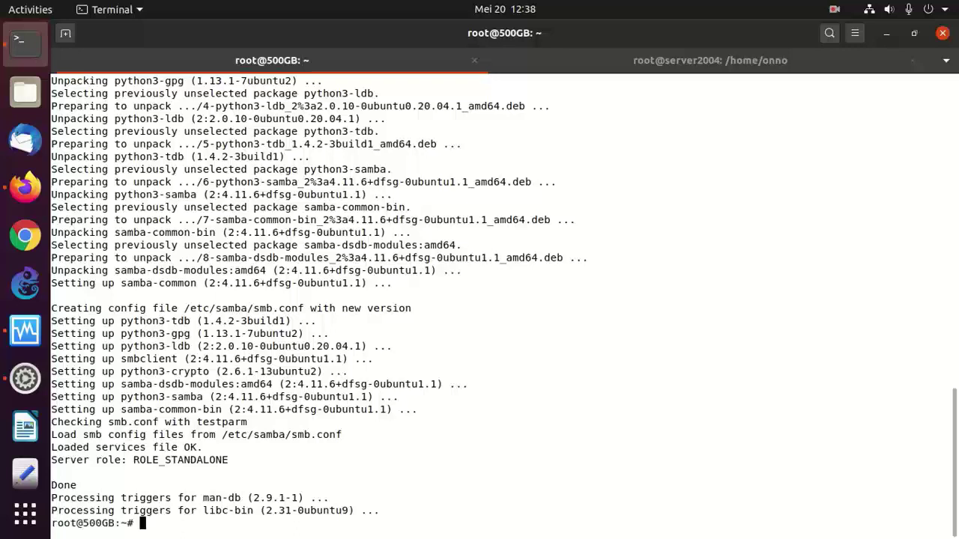
# - Clear the screen, run smbclient -L //192.168.0.161/ as the Samba user, and enter the password
pyautogui.write('clear')
pyautogui.press('Return')
pyautogui.write('smb')
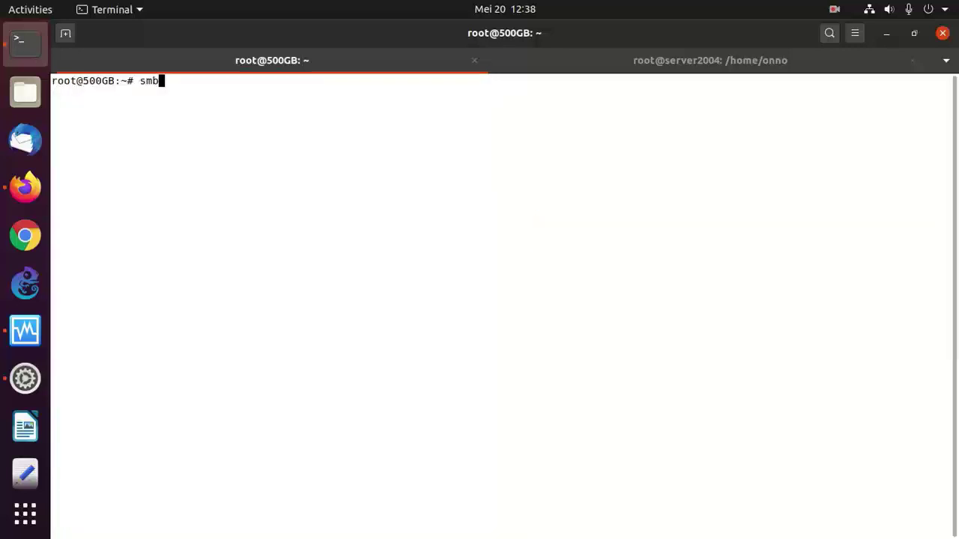
pyautogui.write('client -L //192.168.0.161/ -')
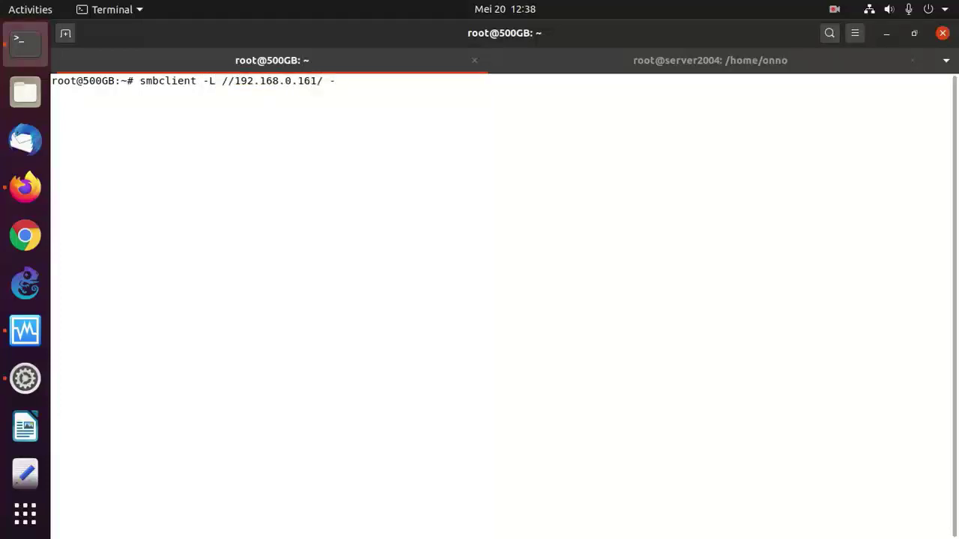
pyautogui.click(24, 187)
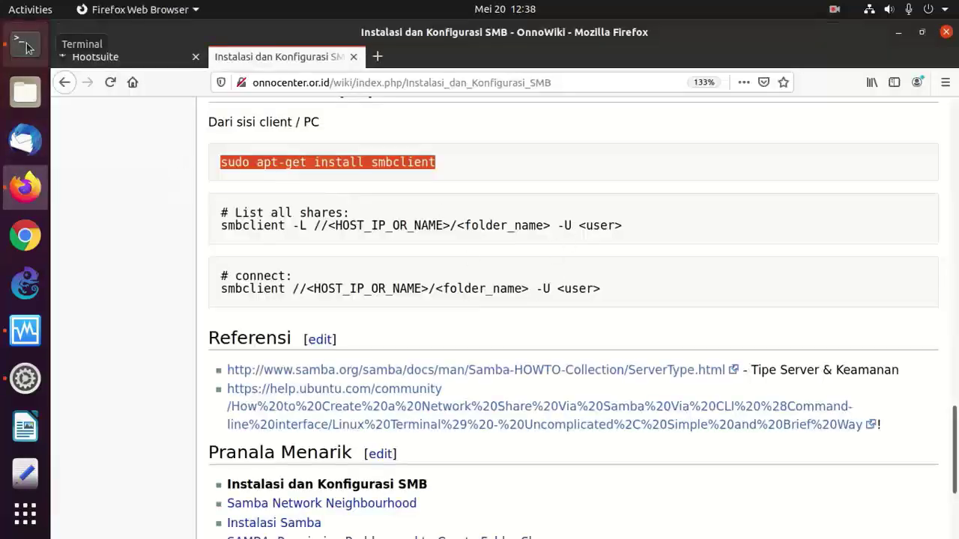
pyautogui.click(25, 44)
pyautogui.write('U onno')
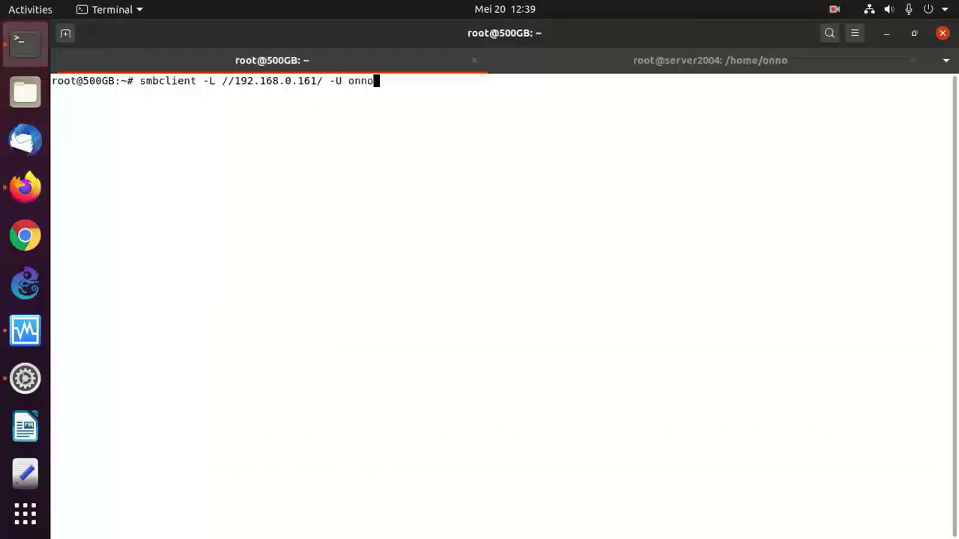
pyautogui.press('Return')
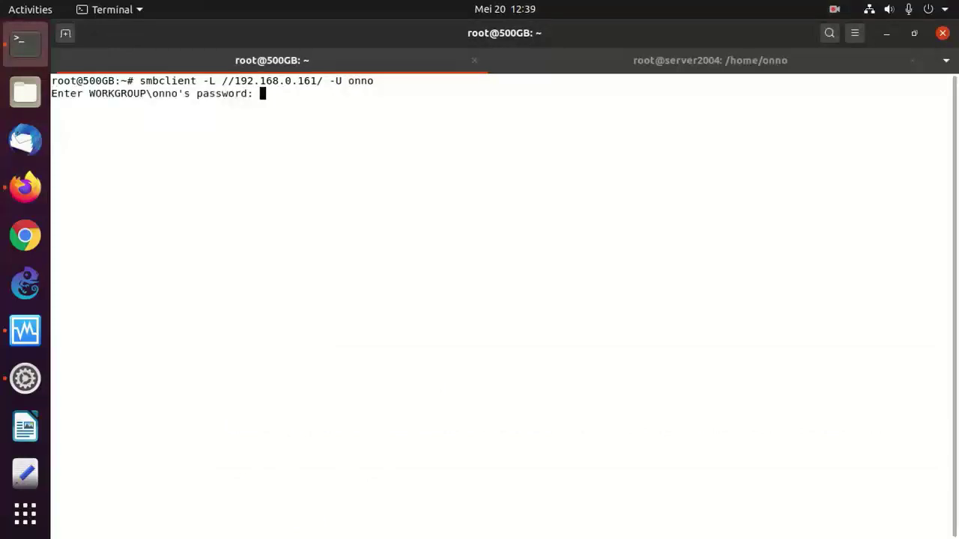
pyautogui.press('Return')
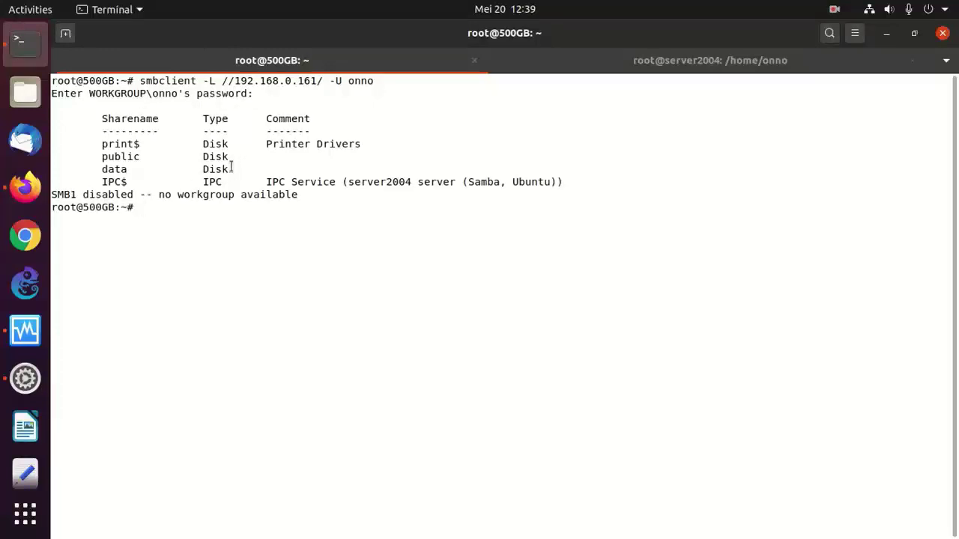
pyautogui.moveTo(233, 169); pyautogui.dragTo(49, 156)
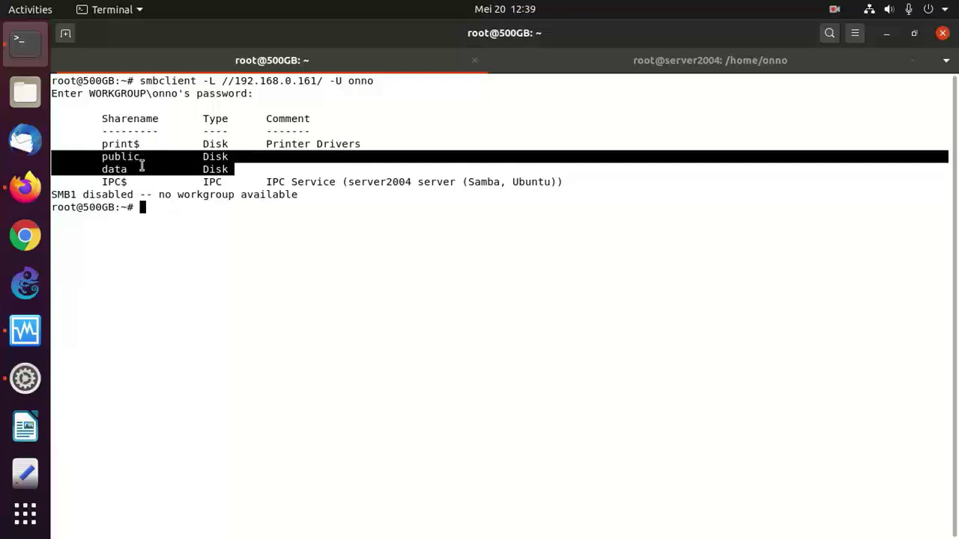
# - Edit the recalled command to connect to the public share at /mnt/cobafilesharing-public/
pyautogui.press('Up')
pyautogui.press('Left')
pyautogui.press('Left')
pyautogui.press('Left')
pyautogui.press('Left')
pyautogui.press('Left')
pyautogui.press('Left')
pyautogui.press('Left')
pyautogui.press('Left')
pyautogui.press('Left')
pyautogui.press('Left')
pyautogui.press('Left')
pyautogui.press('Left')
pyautogui.press('Left')
pyautogui.press('Left')
pyautogui.press('Left')
pyautogui.press('Left')
pyautogui.press('Left')
pyautogui.press('Left')
pyautogui.press('Left')
pyautogui.press('Left')
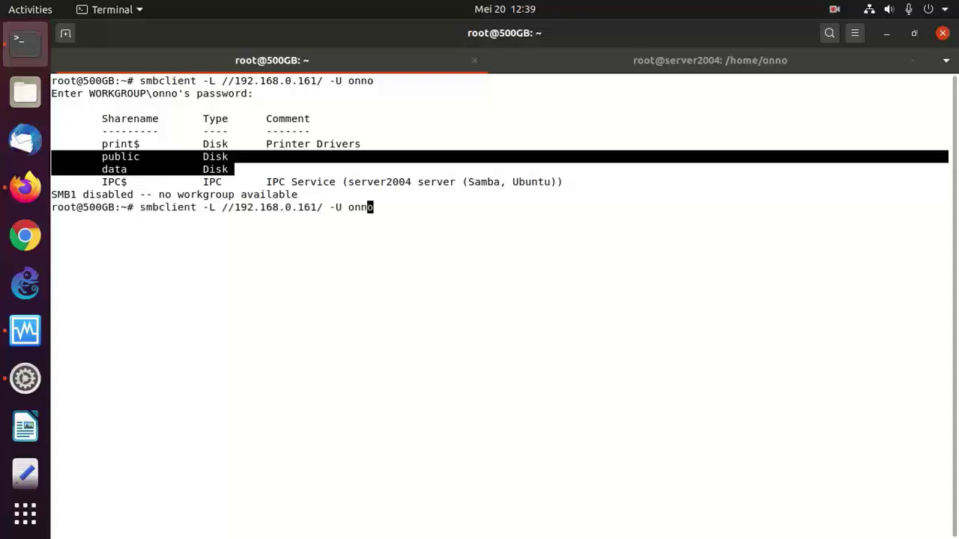
pyautogui.press('Left')
pyautogui.press('BackSpace')
pyautogui.press('BackSpace')
pyautogui.press('BackSpace')
pyautogui.press('BackSpace')
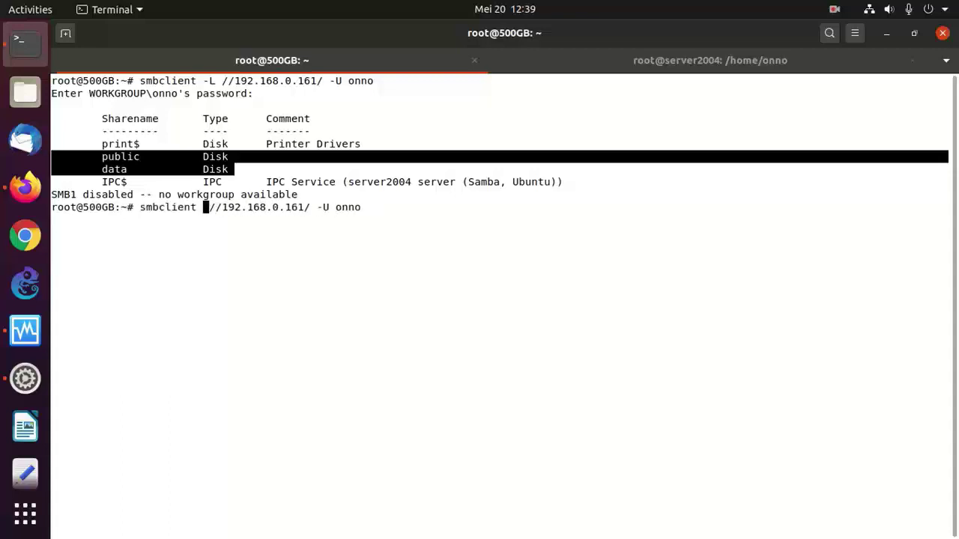
pyautogui.press('Right')
pyautogui.press('Right')
pyautogui.press('Right')
pyautogui.press('Right')
pyautogui.press('Right')
pyautogui.press('Right')
pyautogui.press('Right')
pyautogui.press('Right')
pyautogui.press('Right')
pyautogui.press('Right')
pyautogui.press('Right')
pyautogui.press('Right')
pyautogui.press('Right')
pyautogui.press('Right')
pyautogui.press('Right')
pyautogui.press('Right')
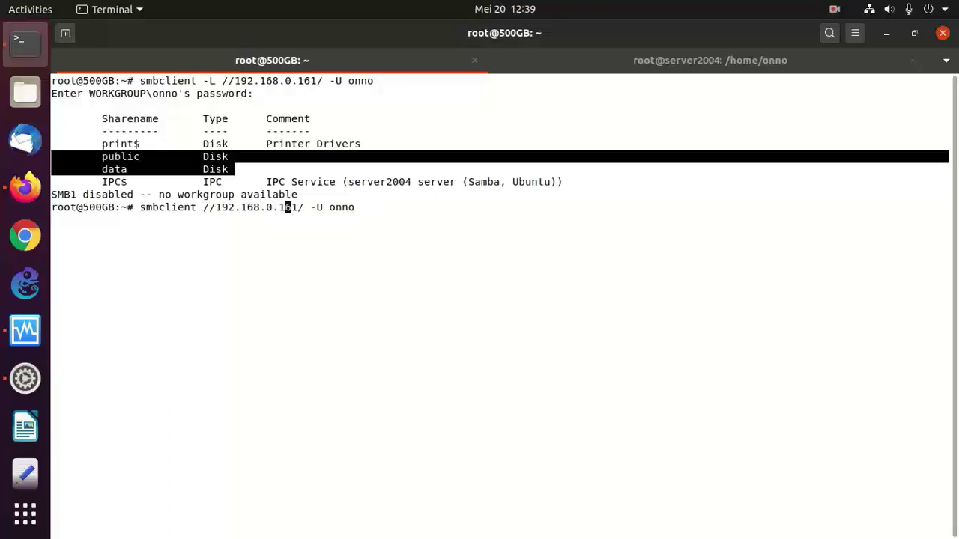
pyautogui.write('public /mn')
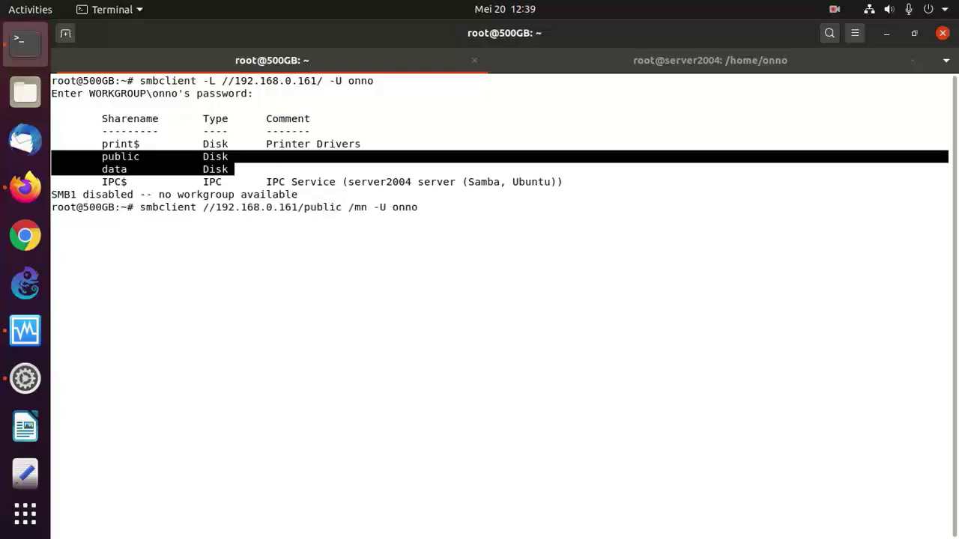
pyautogui.write('t/cobafilesharing-')
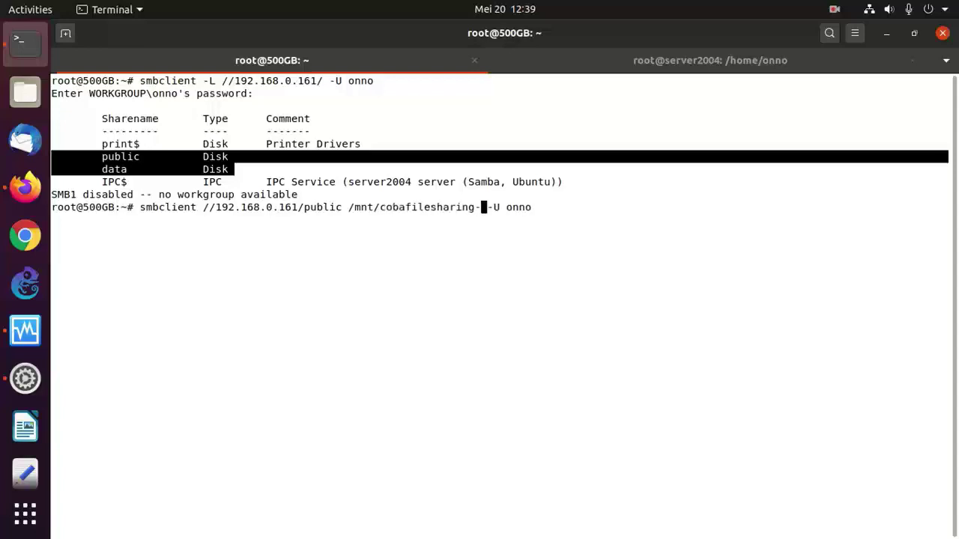
pyautogui.write('public/')
pyautogui.press('Return')
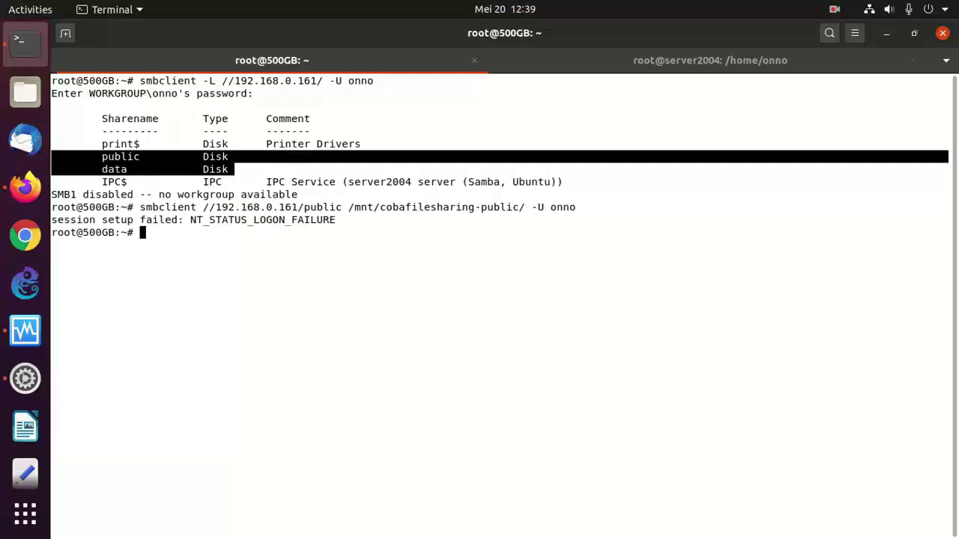
# - Show smbclient -h usage, note the password argument, and recall the public share command
pyautogui.press('Up')
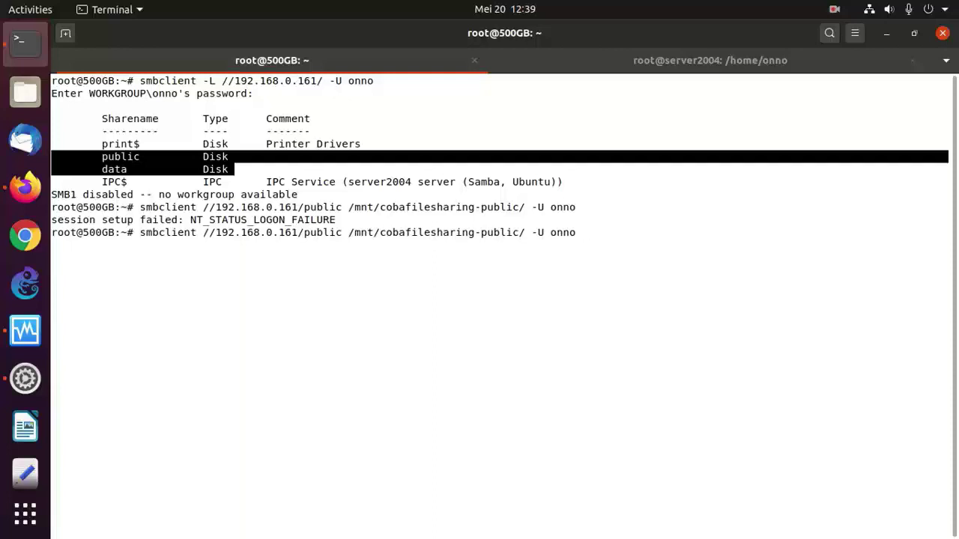
pyautogui.hotkey('ctrl', 'u')
pyautogui.write('sm')
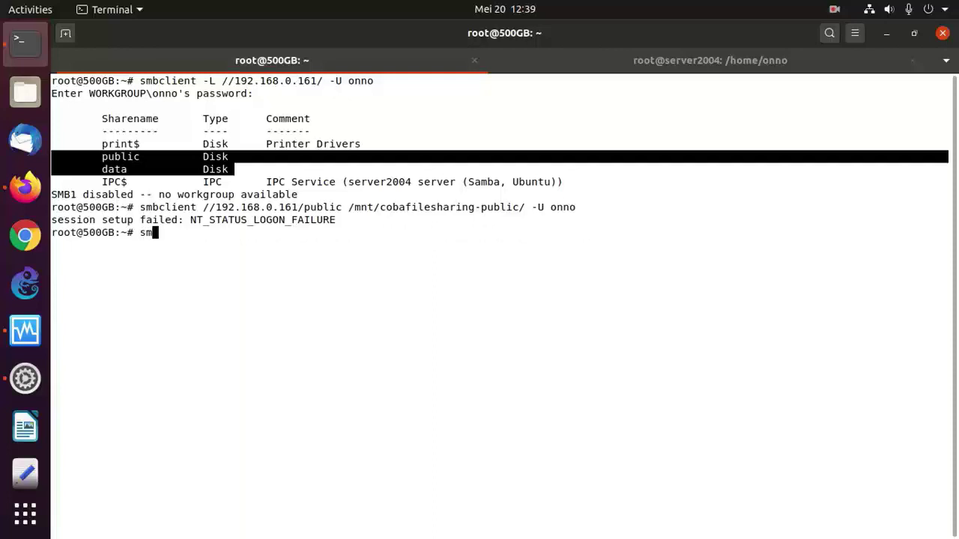
pyautogui.write('bclient -h')
pyautogui.press('Return')
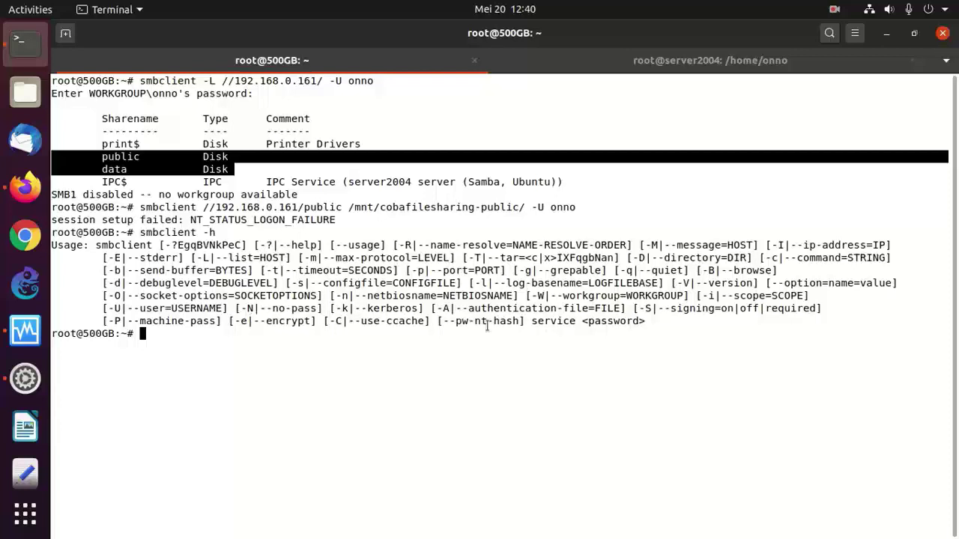
pyautogui.moveTo(650, 321); pyautogui.dragTo(566, 320)
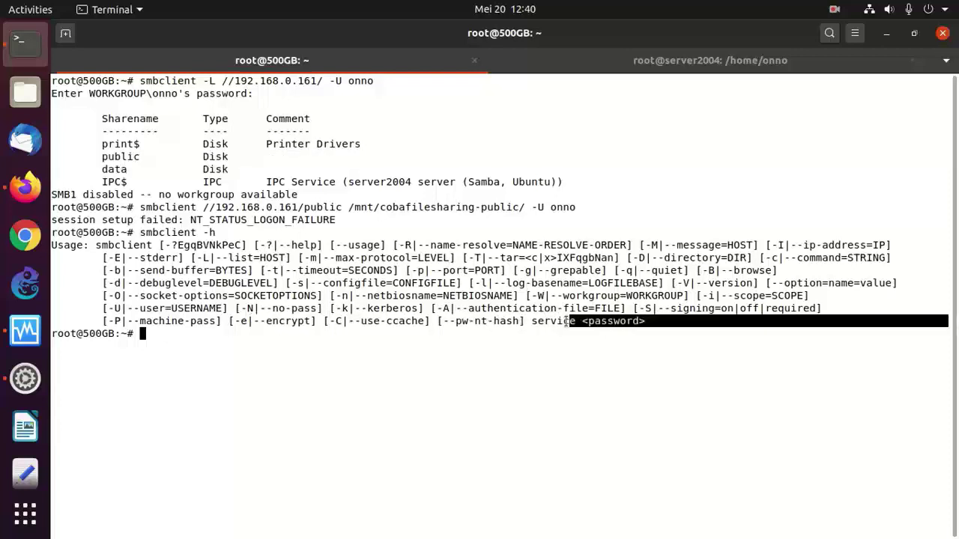
pyautogui.click(362, 351)
pyautogui.press('Up')
pyautogui.press('Up')
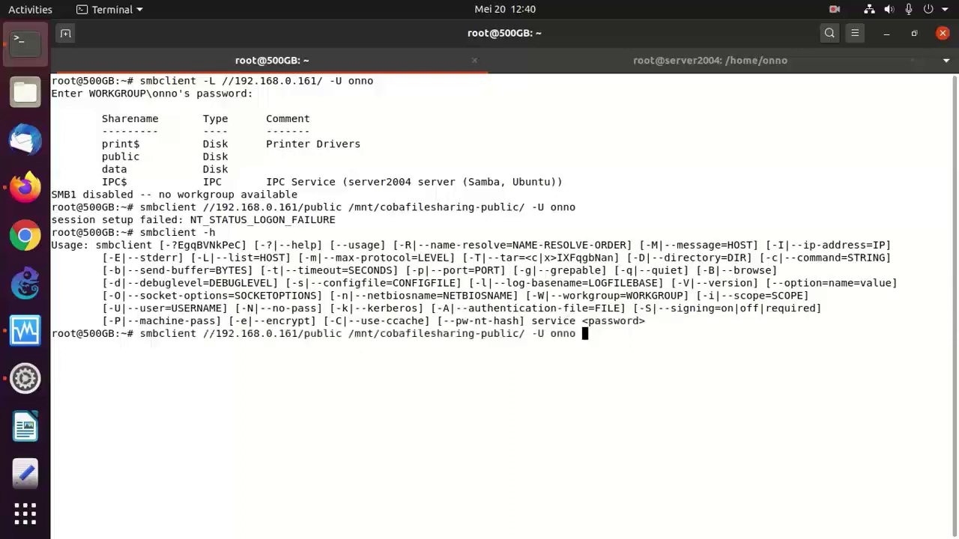
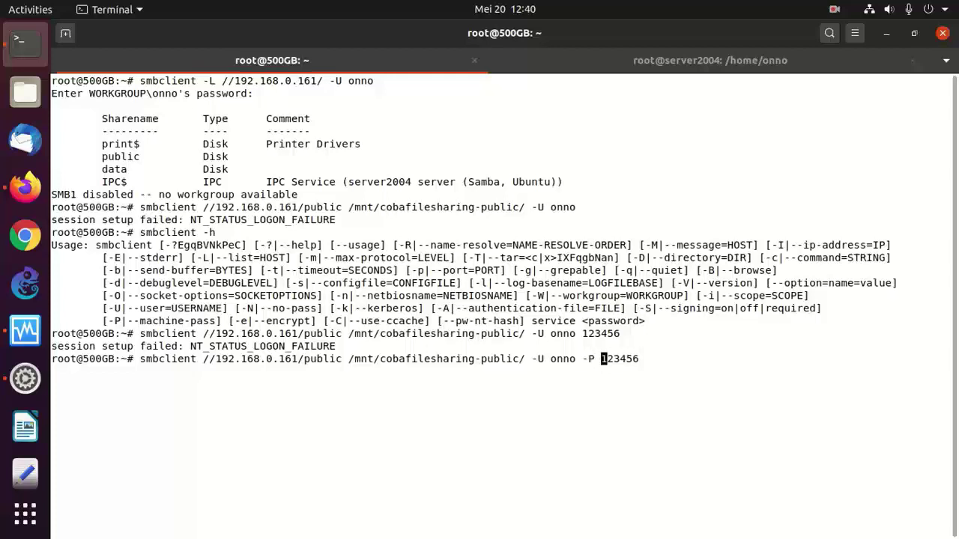
# - Run smbclient against //192.168.0.161/public with -U and -P, which fails on machine account credentials
pyautogui.press('Return')
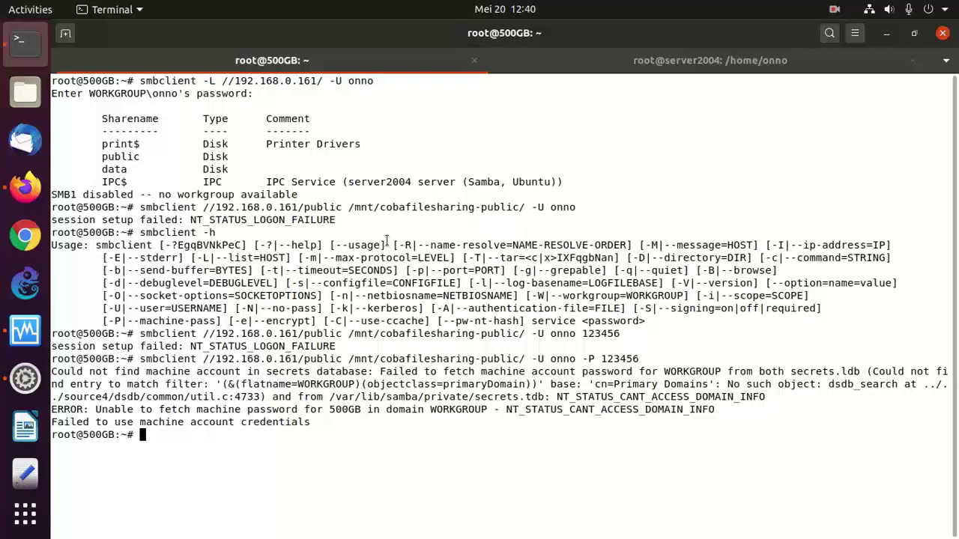
# - Start typing a more command to page /usr/local/bin/servermount
# - Enter 'mount -t cifs //192.168.0.161/public/' at the prompt, correcting the stray comma in the IP address
pyautogui.write('more /usr/local/bin/server7.sh')
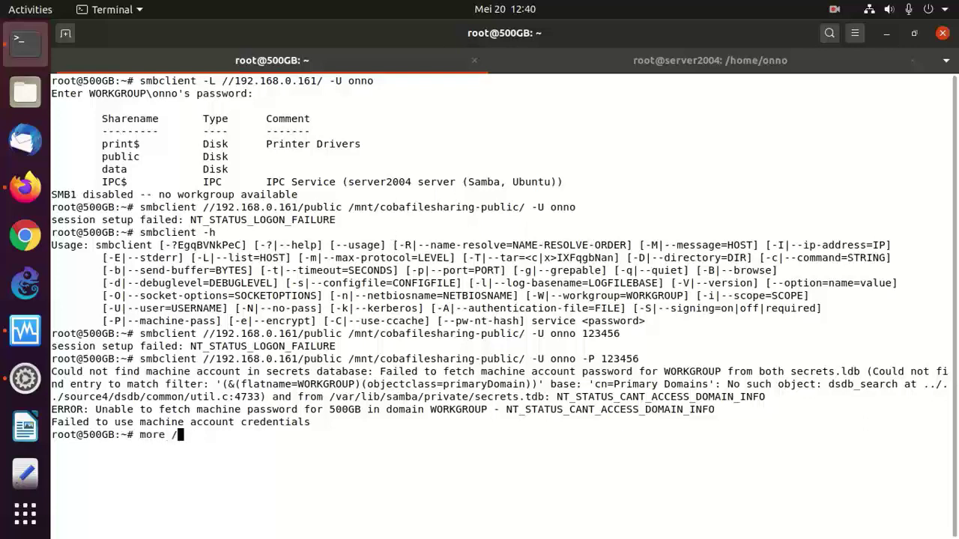
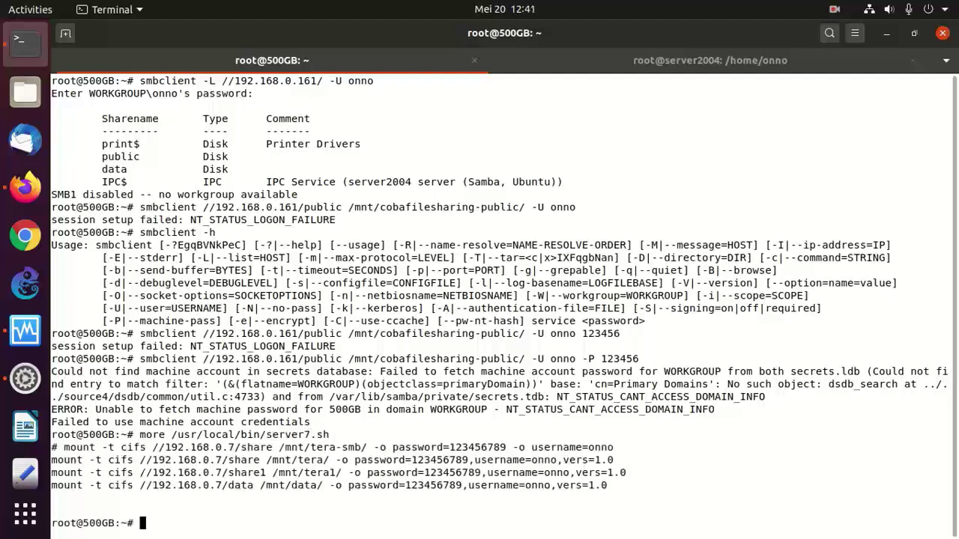
# - Start typing a more command to page /usr/local/bin/servermount
# - Enter 'mount -t cifs //192.168.0.161/public/' at the prompt, correcting the stray comma in the IP address
pyautogui.write('mount -t cifs ')
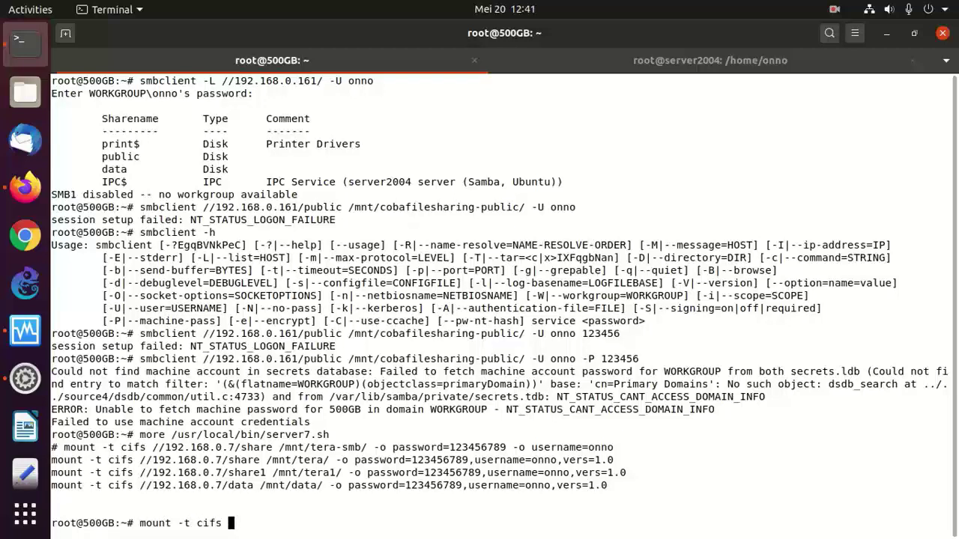
pyautogui.write('//192.168.0')
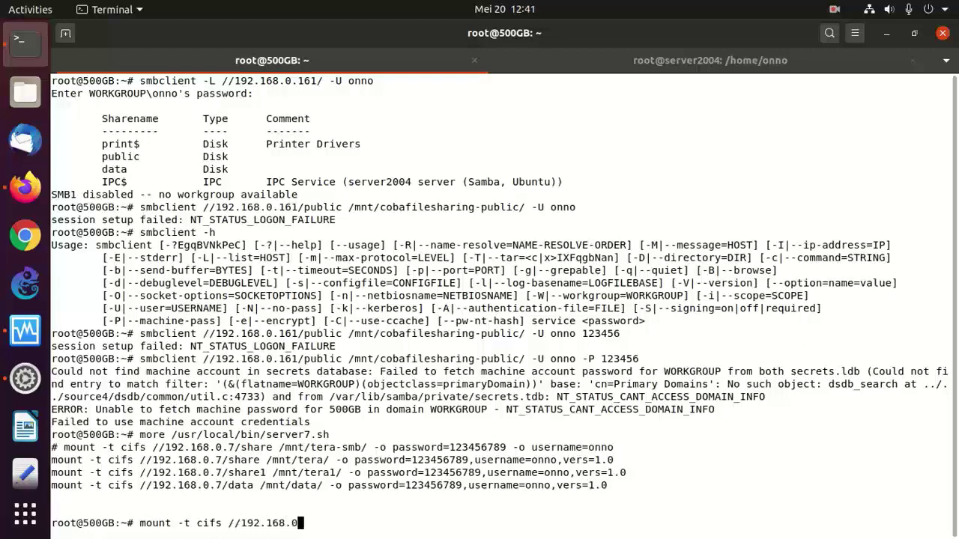
pyautogui.write(',.')
pyautogui.press('BackSpace')
pyautogui.press('BackSpace')
pyautogui.write('.161/public/ /mnt/')
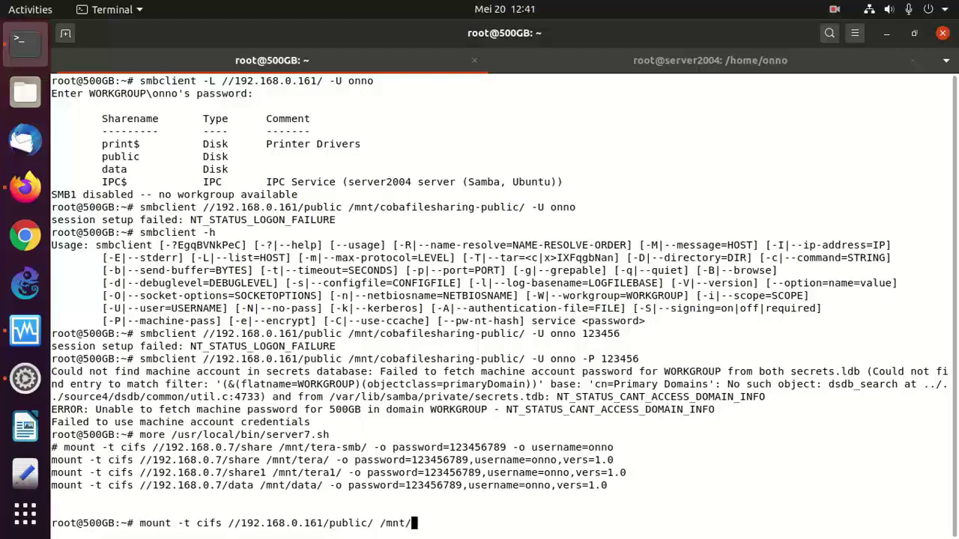
# - Add mount point /mnt/cobafilesharing-public/ and the -o password and username options to the command
pyautogui.write('cob')
pyautogui.press('Tab')
pyautogui.write('pu')
pyautogui.press('Tab')
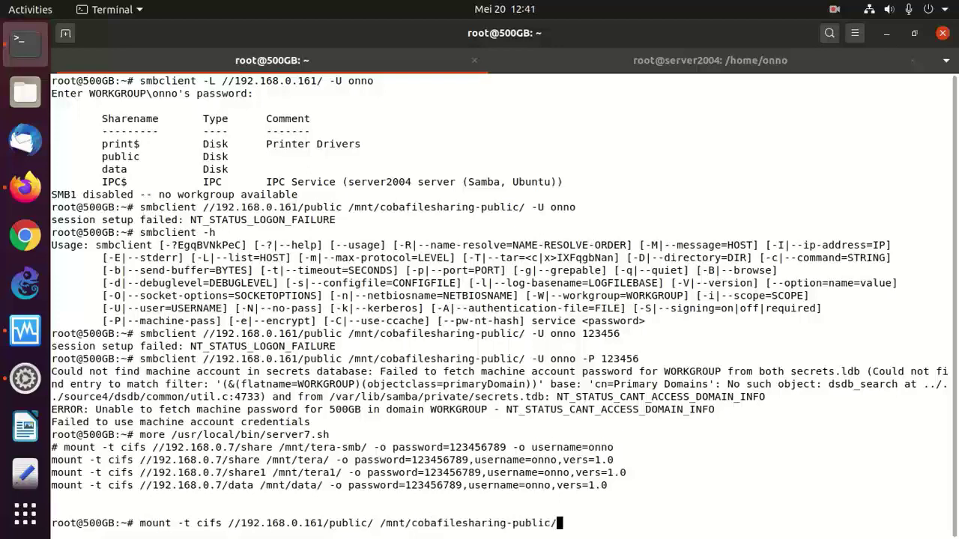
# - Append -o options with the share password and account username to the //192.168.0.161/public/ cifs mount command
pyautogui.write('-o password=123456 -o username=onno')
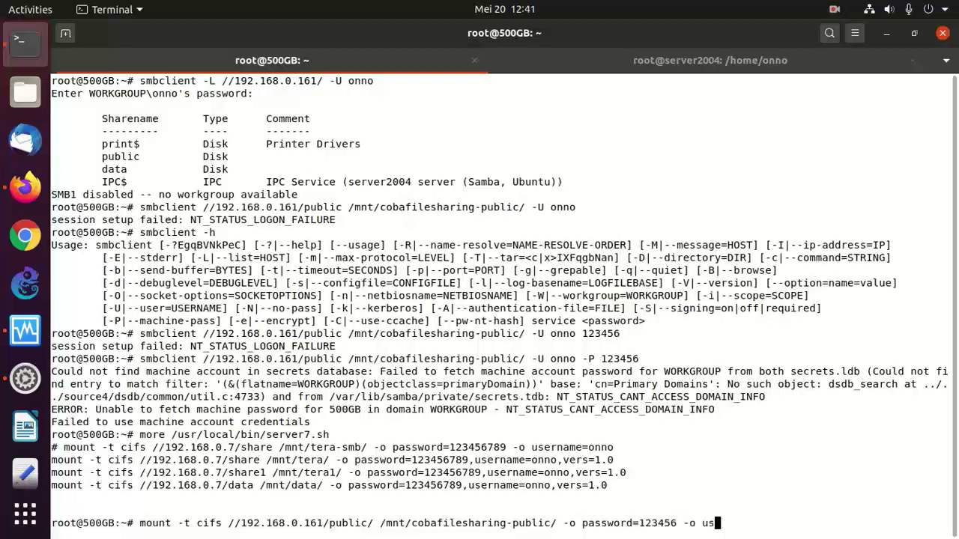
# - Add mount point /mnt/cobafilesharing-public/ and the -o password and username options to the command
# - Append -o options with the share password and account username to the //192.168.0.161/public/ cifs mount command
pyautogui.write('no')
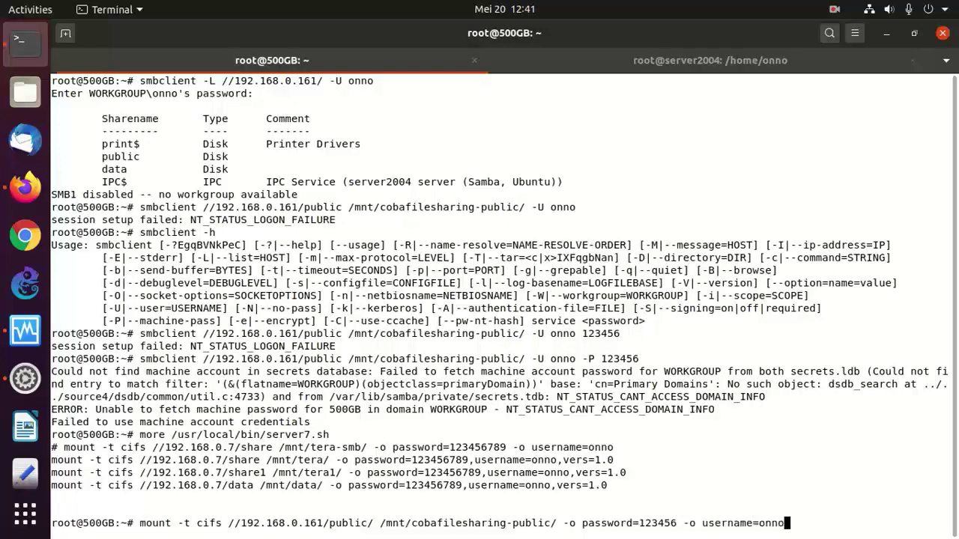
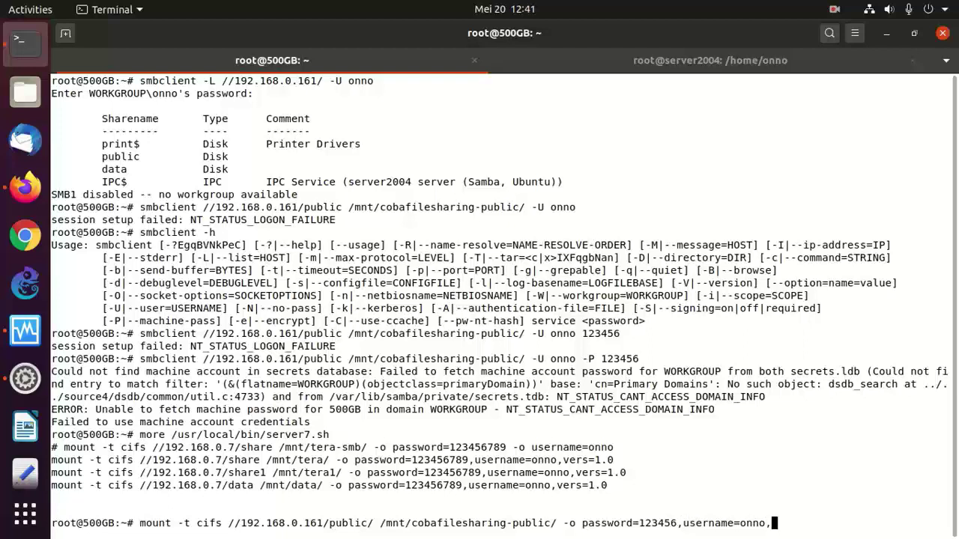
# - Run the public share mount with ,vers=1.0, then rerun it without the vers option
pyautogui.write('s=1.0')
pyautogui.press('Return')
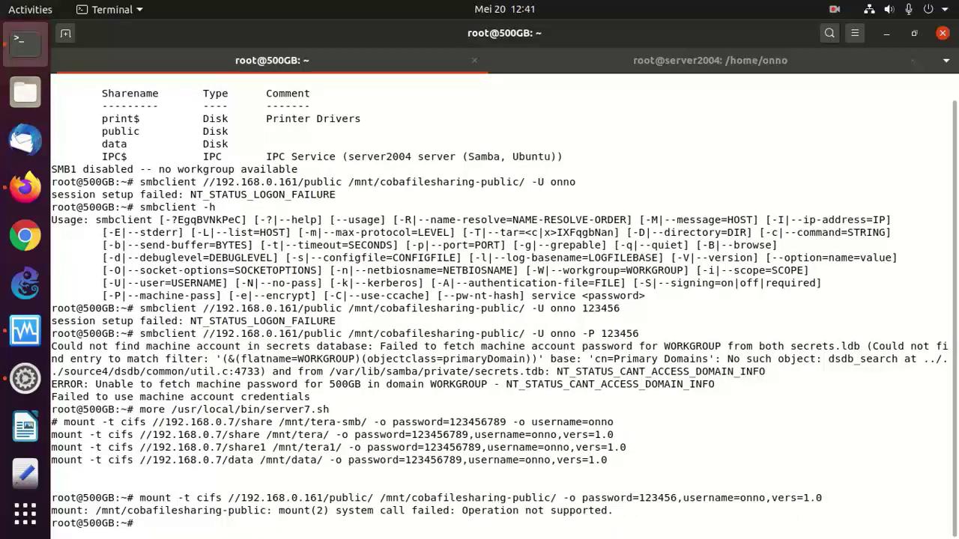
pyautogui.press('Up')
pyautogui.press('BackSpace')
pyautogui.press('BackSpace')
pyautogui.press('BackSpace')
pyautogui.press('BackSpace')
pyautogui.press('BackSpace')
pyautogui.press('BackSpace')
pyautogui.press('BackSpace')
pyautogui.press('BackSpace')
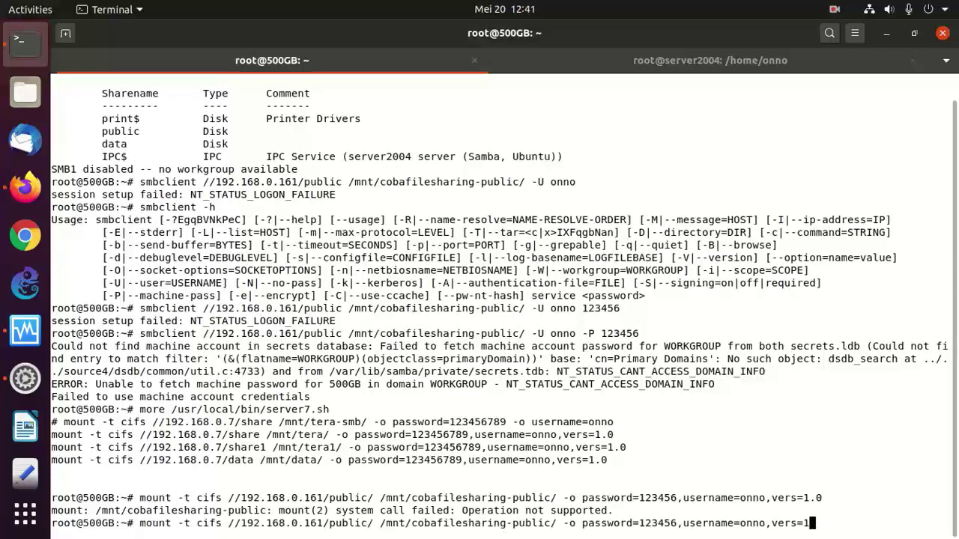
pyautogui.press('BackSpace')
pyautogui.press('Return')
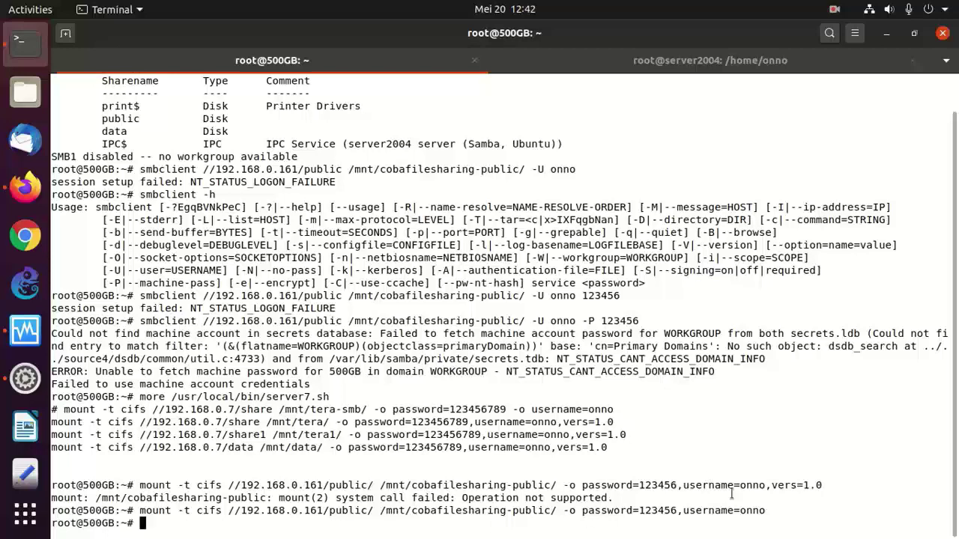
# - Copy the working //192.168.0.161/public/ mount command from the terminal
pyautogui.moveTo(763, 511); pyautogui.dragTo(140, 512)
pyautogui.rightClick(161, 515)
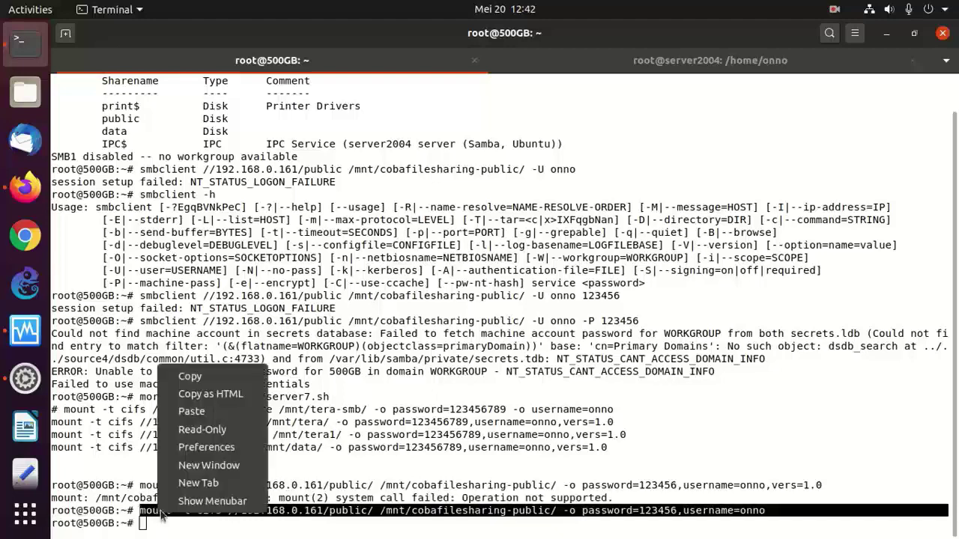
pyautogui.click(199, 376)
# - Edit the Client Samba section in OnnoWiki, adding blank lines above the connect example
pyautogui.click(24, 188)
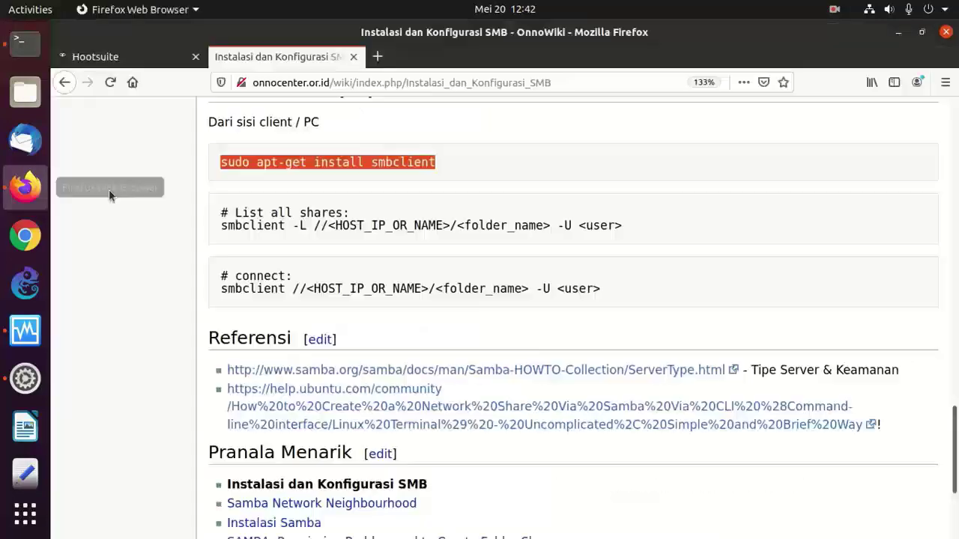
pyautogui.click(397, 136)
pyautogui.scroll(2, 396, 135)
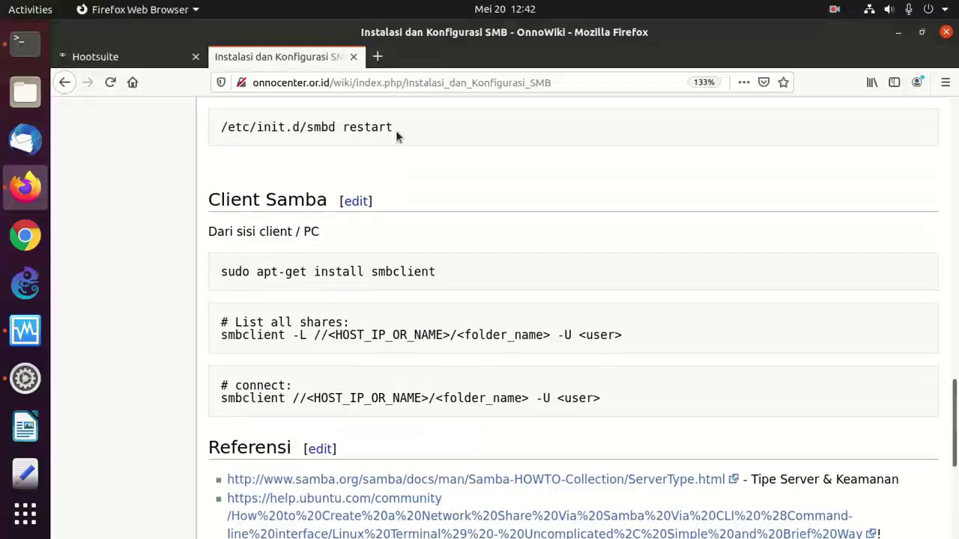
pyautogui.click(357, 202)
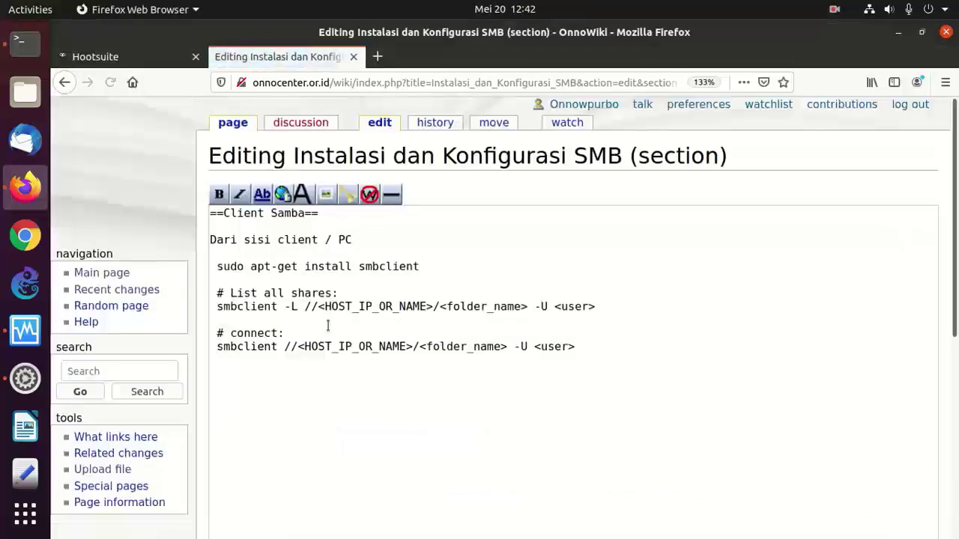
pyautogui.click(232, 333)
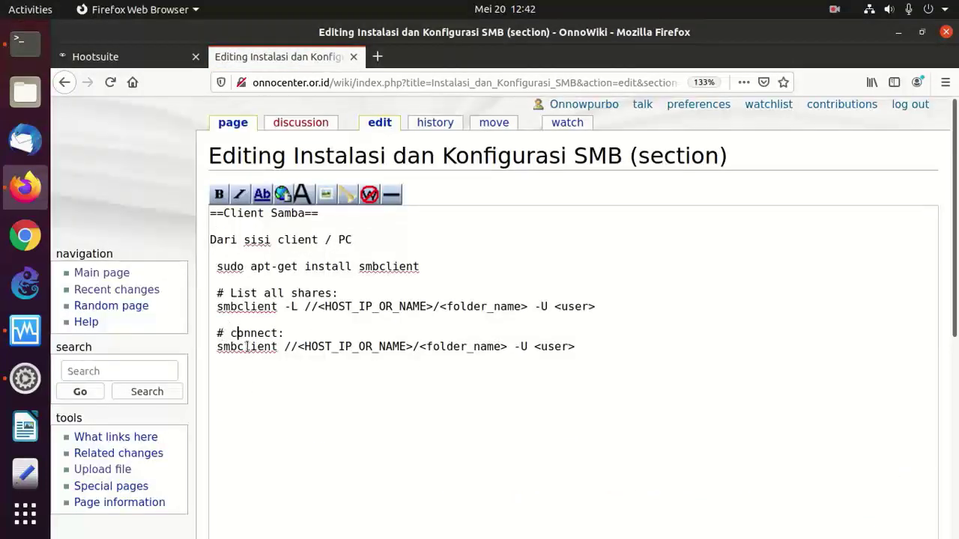
pyautogui.press('Up')
pyautogui.press('Return')
pyautogui.press('Return')
pyautogui.press('Return')
pyautogui.press('Up')
pyautogui.press('Up')
# - Add the note 'Untuk menempelkan' followed by the pasted mount command
pyautogui.write('Un')
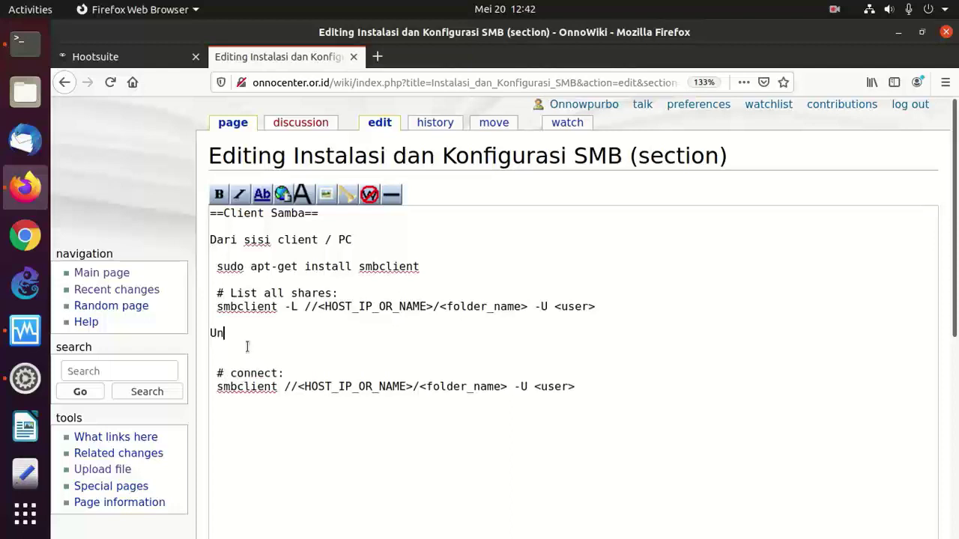
pyautogui.write('tuk menempelkan')
pyautogui.press('Return')
pyautogui.press('Return')
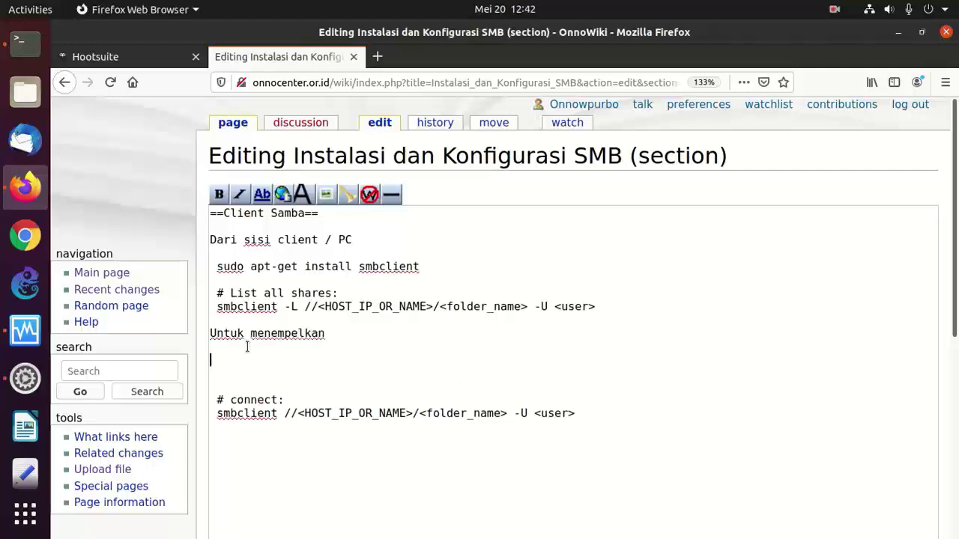
pyautogui.hotkey('ctrl', 'v')
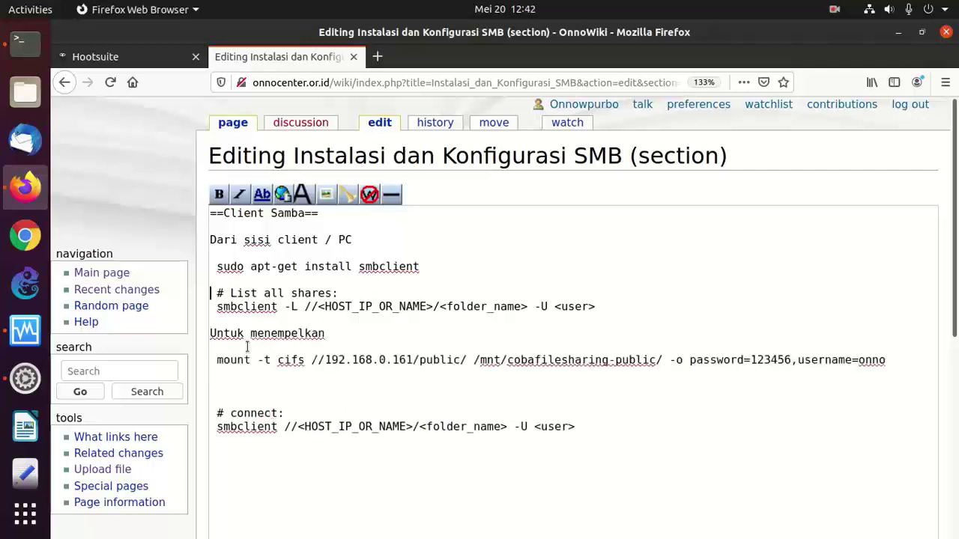
pyautogui.press('Return')
# - Replace '# List all shares:' with 'Untuk list share' and drop <folder_name> from smbclient
pyautogui.write('Untuk')
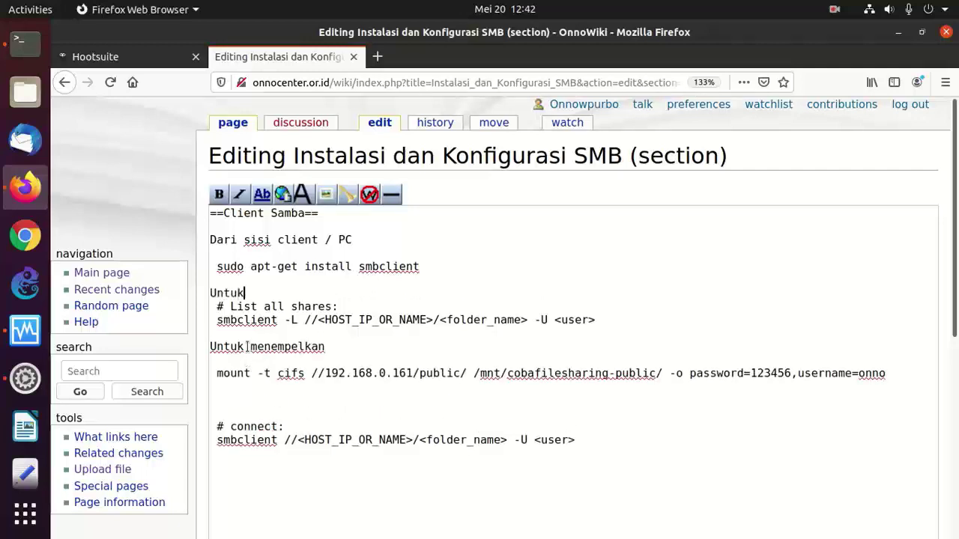
pyautogui.write(' list')
pyautogui.press('Right')
pyautogui.press('Delete')
pyautogui.press('Delete')
pyautogui.press('Delete')
pyautogui.press('Delete')
pyautogui.press('Delete')
pyautogui.press('Delete')
pyautogui.press('Delete')
pyautogui.press('Delete')
pyautogui.press('Delete')
pyautogui.press('Delete')
pyautogui.press('Delete')
pyautogui.press('Delete')
pyautogui.press('Delete')
pyautogui.press('Delete')
pyautogui.press('Delete')
pyautogui.press('Delete')
pyautogui.press('Delete')
pyautogui.press('Delete')
pyautogui.press('Delete')
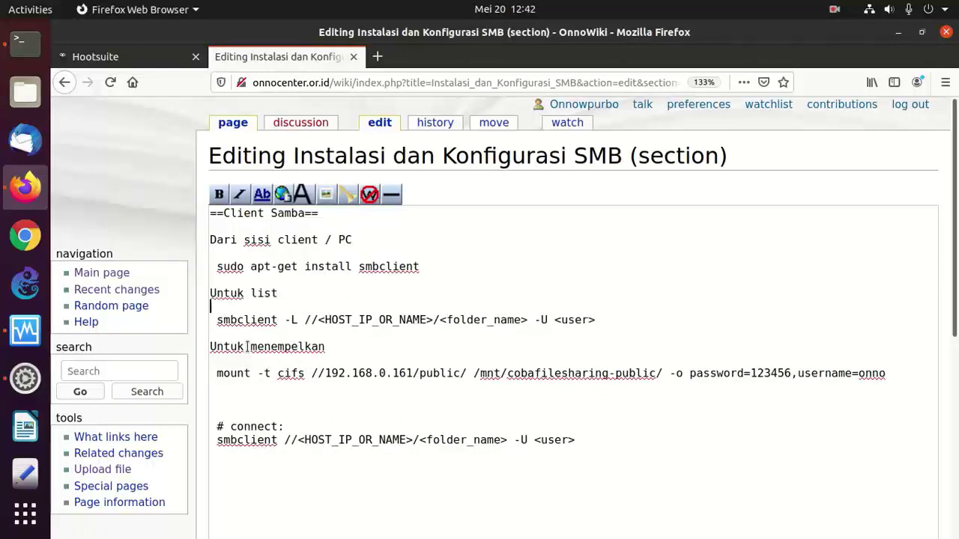
pyautogui.write('share')
pyautogui.press('BackSpace')
pyautogui.press('BackSpace')
pyautogui.press('BackSpace')
pyautogui.press('BackSpace')
pyautogui.press('BackSpace')
pyautogui.press('BackSpace')
pyautogui.press('BackSpace')
pyautogui.press('BackSpace')
pyautogui.press('BackSpace')
pyautogui.press('BackSpace')
pyautogui.press('BackSpace')
pyautogui.press('BackSpace')
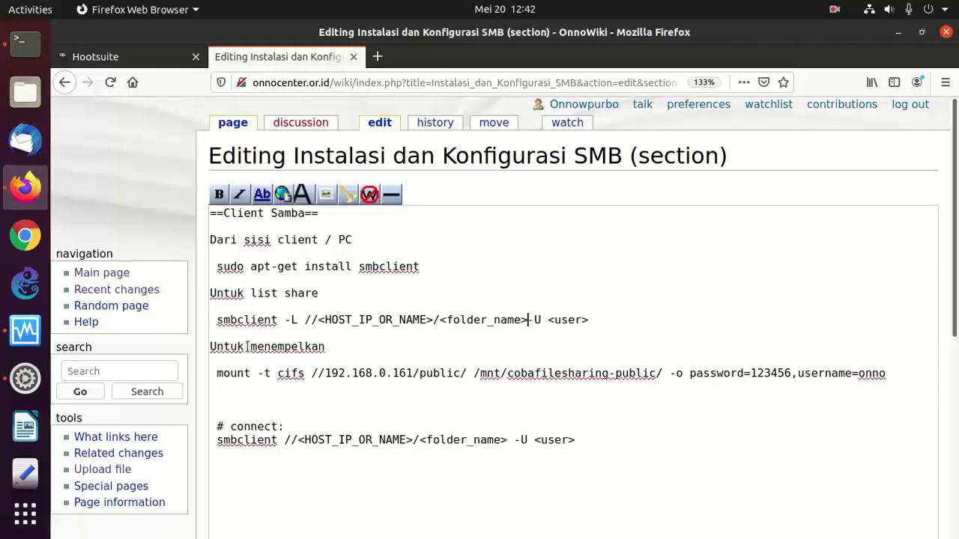
pyautogui.press('BackSpace')
pyautogui.press('BackSpace')
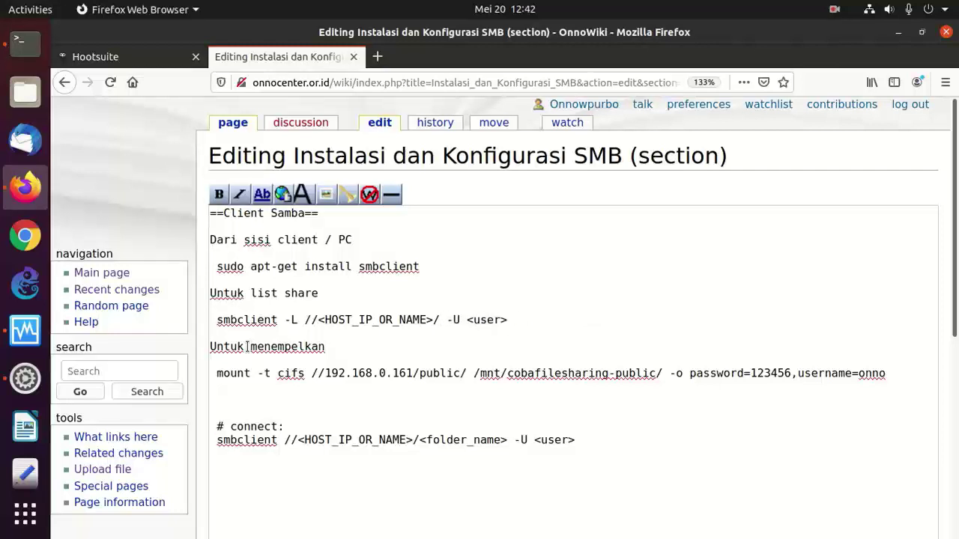
# - Paste a second copy of the mount command as its own line
pyautogui.press('Return')
pyautogui.hotkey('ctrl', 'v')
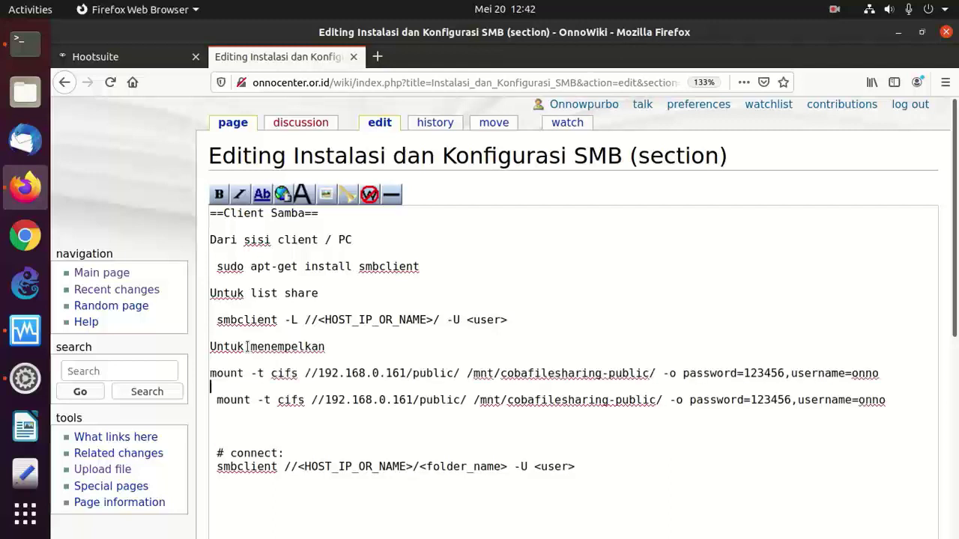
pyautogui.press('Up')
pyautogui.press('Down')
pyautogui.press('Delete')
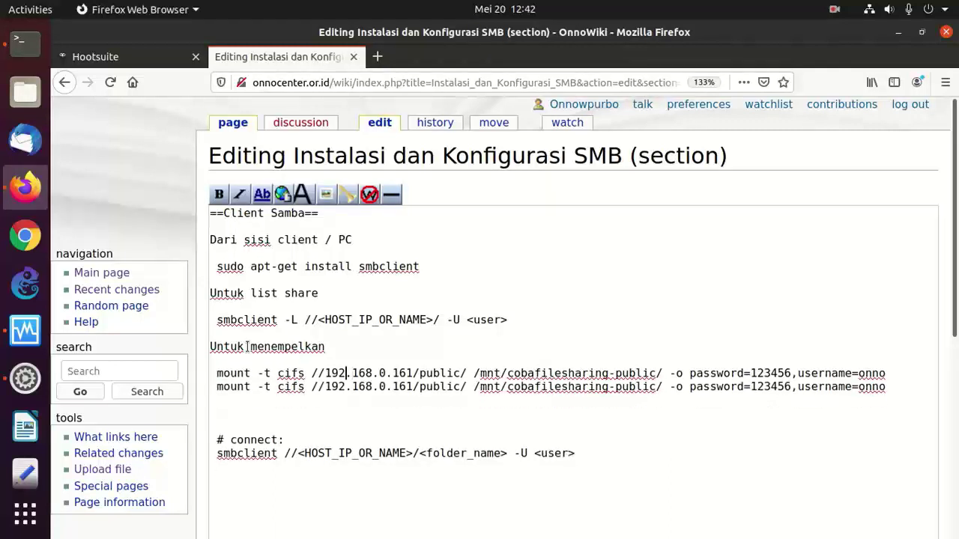
# - Replace the IP address with <IP MESIN> and the public share name with SHARE
pyautogui.write('<IP m')
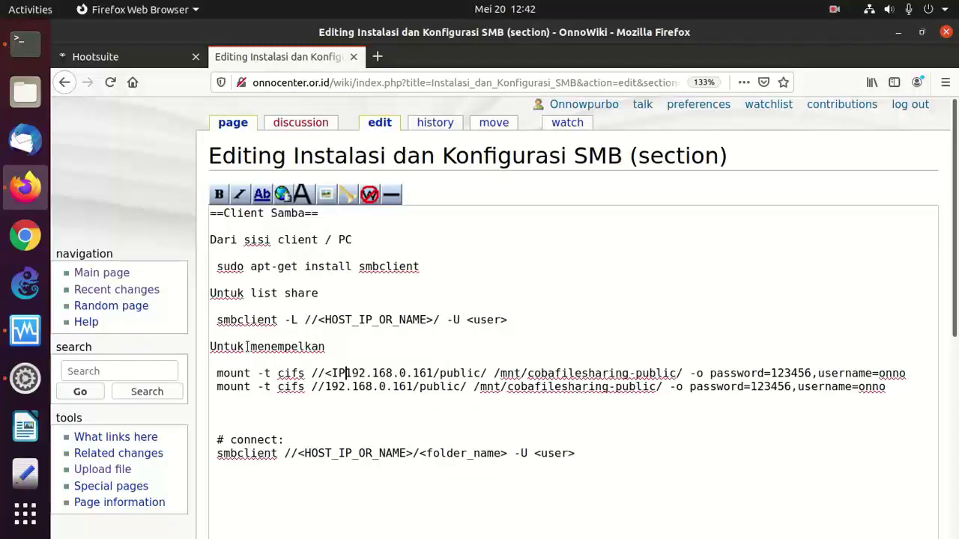
pyautogui.write('ein')
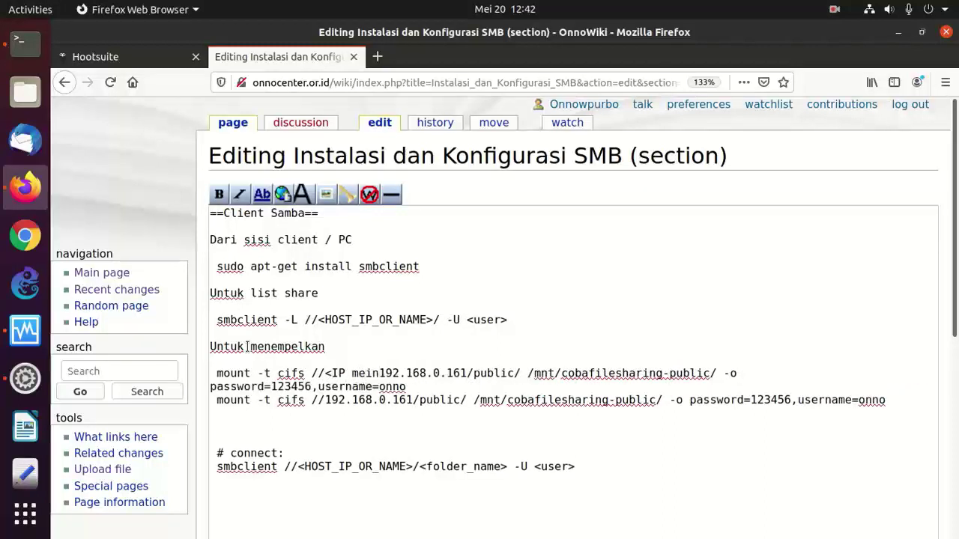
pyautogui.press('BackSpace')
pyautogui.press('BackSpace')
pyautogui.press('BackSpace')
pyautogui.press('BackSpace')
pyautogui.write('MESIN')
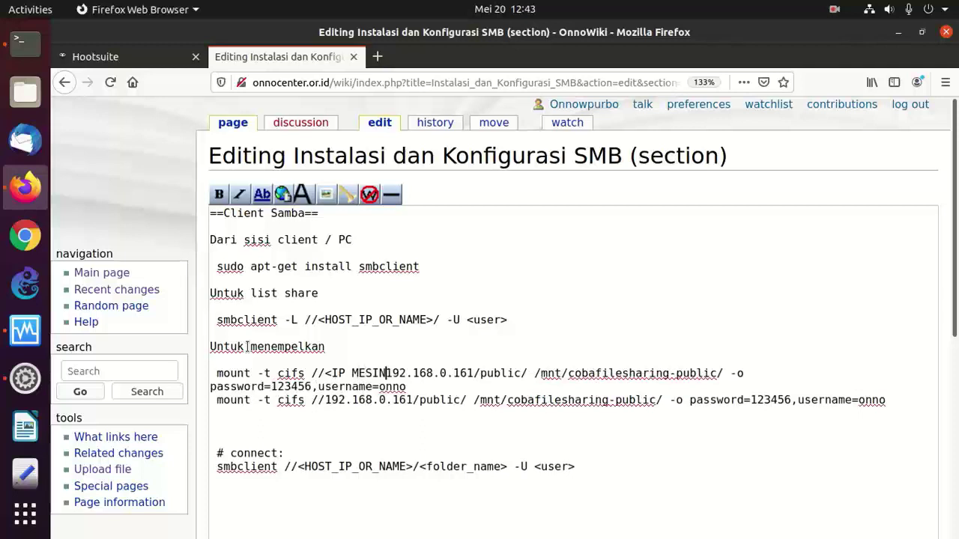
pyautogui.write('>')
pyautogui.press('Delete')
pyautogui.press('Delete')
pyautogui.press('Delete')
pyautogui.press('Delete')
pyautogui.press('Delete')
pyautogui.press('Delete')
pyautogui.press('Delete')
pyautogui.press('Delete')
pyautogui.press('Delete')
pyautogui.press('Delete')
pyautogui.press('Delete')
pyautogui.press('Delete')
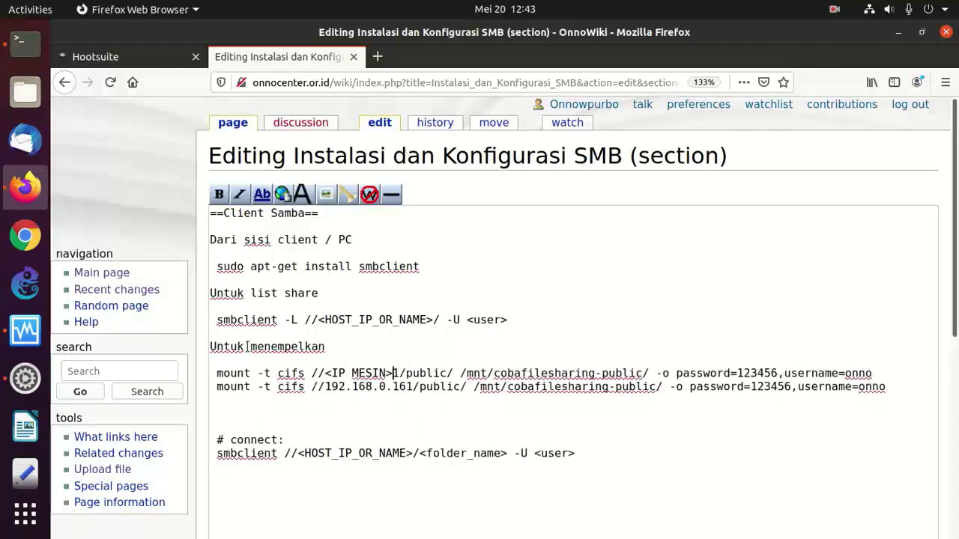
pyautogui.press('Delete')
pyautogui.press('Right')
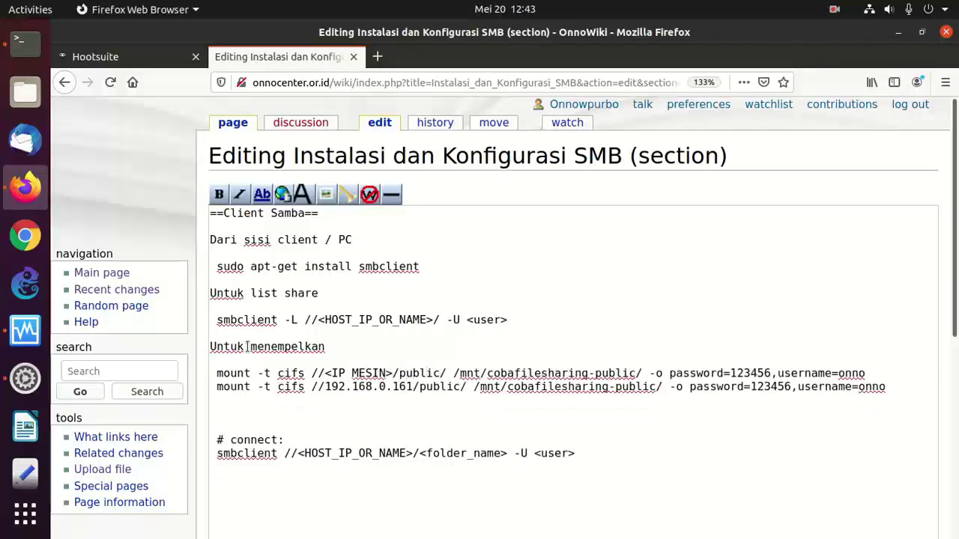
pyautogui.press('Delete')
pyautogui.press('Delete')
pyautogui.press('Delete')
pyautogui.press('Delete')
pyautogui.press('Delete')
pyautogui.press('Delete')
pyautogui.press('Delete')
pyautogui.write('share')
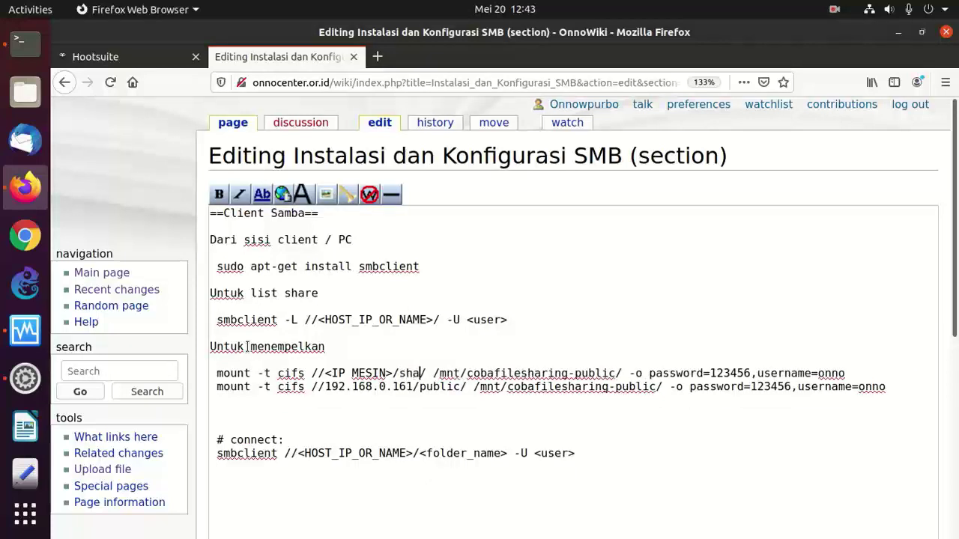
pyautogui.press('BackSpace')
pyautogui.press('BackSpace')
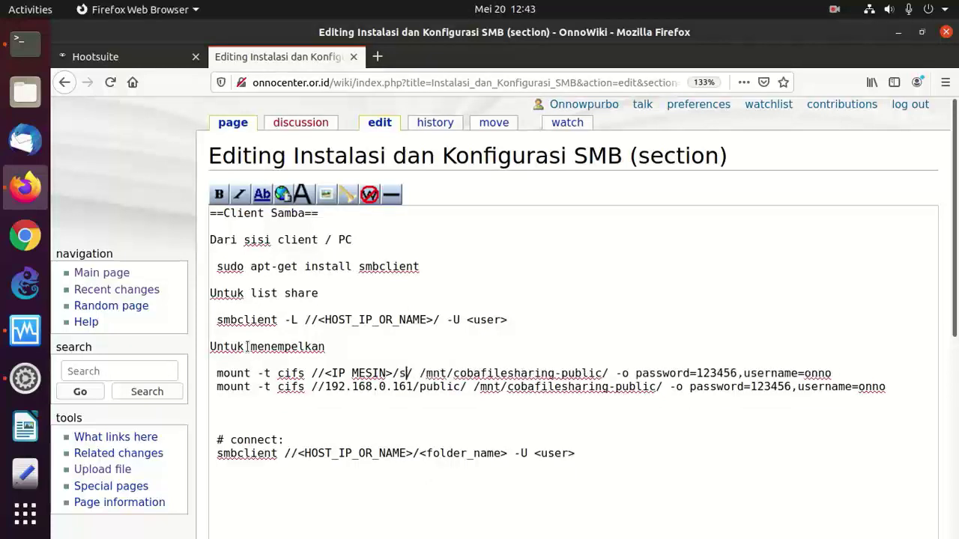
pyautogui.press('BackSpace')
pyautogui.press('BackSpace')
pyautogui.press('BackSpace')
pyautogui.write('SHARE')
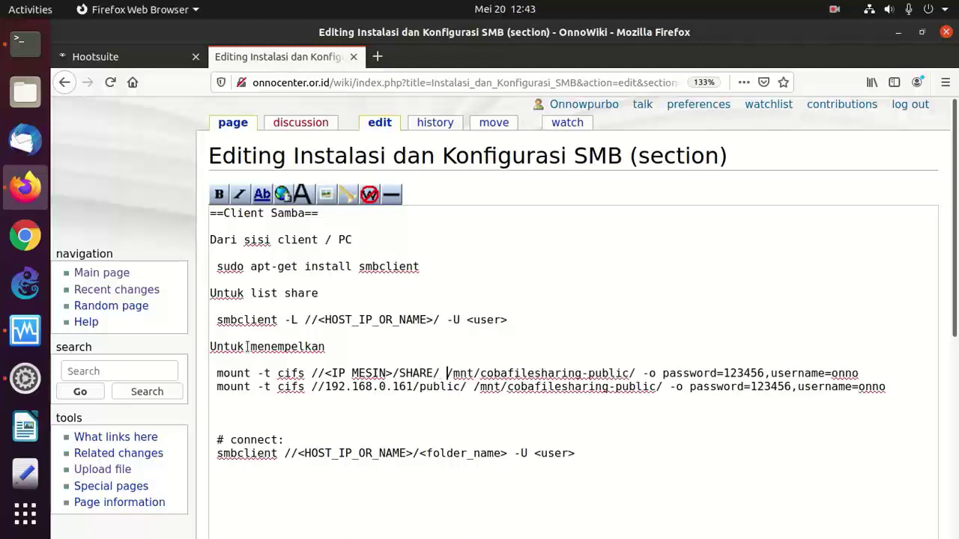
# - Change the mount point path to /folder/sharing/ in the template line
pyautogui.press('Delete')
pyautogui.press('Delete')
pyautogui.press('Delete')
pyautogui.press('Delete')
pyautogui.press('Delete')
pyautogui.press('Delete')
pyautogui.press('Delete')
pyautogui.press('Delete')
pyautogui.press('Delete')
pyautogui.press('Delete')
pyautogui.press('Delete')
pyautogui.press('Delete')
pyautogui.press('Delete')
pyautogui.press('Delete')
pyautogui.press('Delete')
pyautogui.press('Delete')
pyautogui.press('Delete')
pyautogui.press('Delete')
pyautogui.press('Delete')
pyautogui.press('Delete')
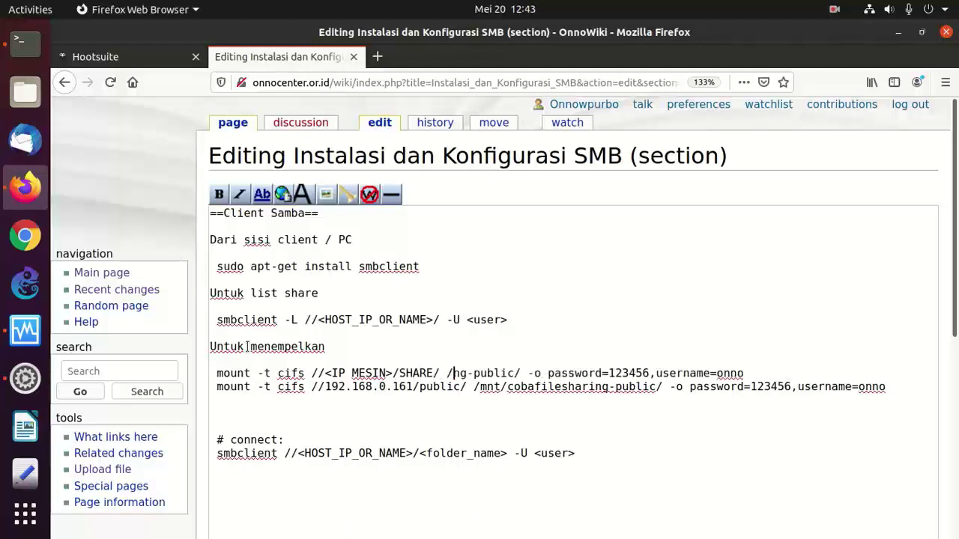
pyautogui.press('Delete')
pyautogui.press('Delete')
pyautogui.press('Delete')
pyautogui.write('folde')
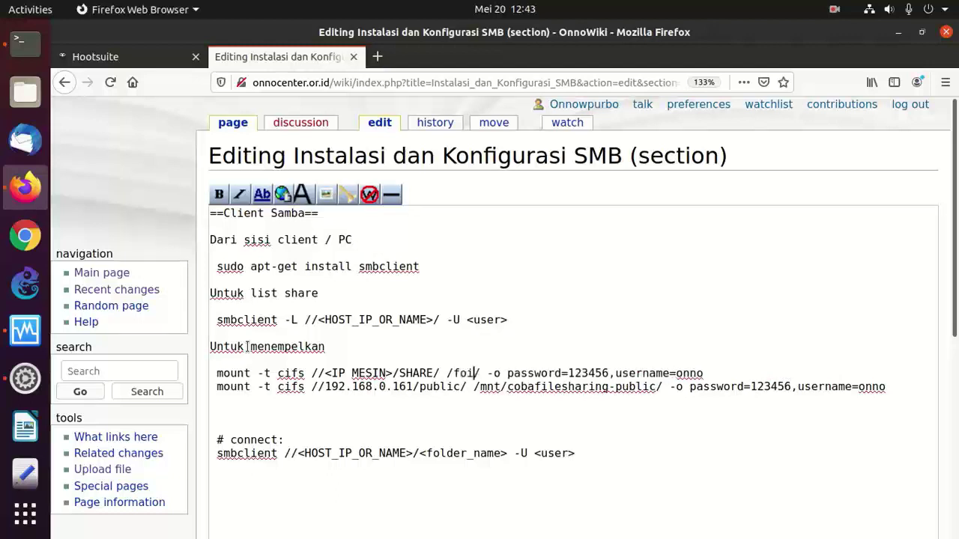
pyautogui.write('rsharing')
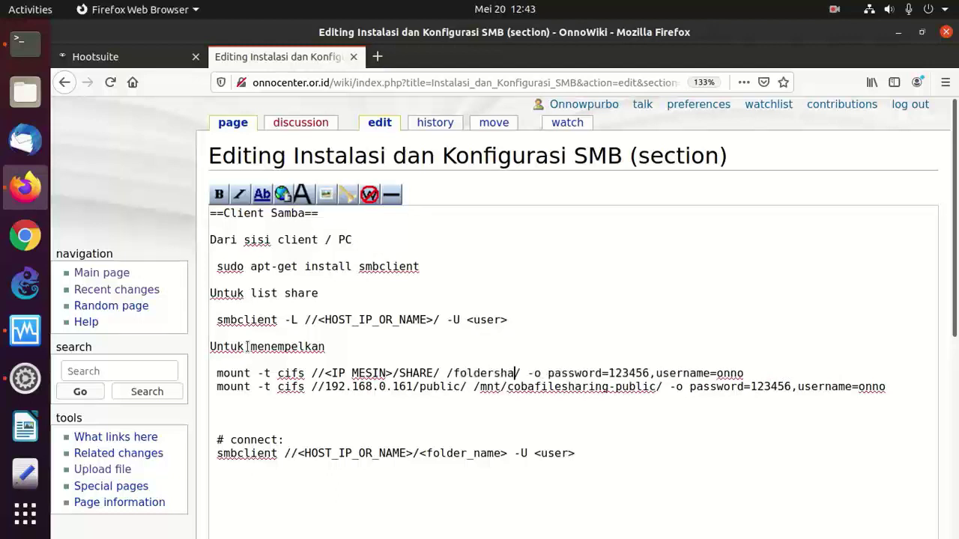
pyautogui.press('BackSpace')
pyautogui.press('BackSpace')
pyautogui.press('BackSpace')
pyautogui.press('BackSpace')
pyautogui.press('BackSpace')
pyautogui.press('BackSpace')
pyautogui.press('BackSpace')
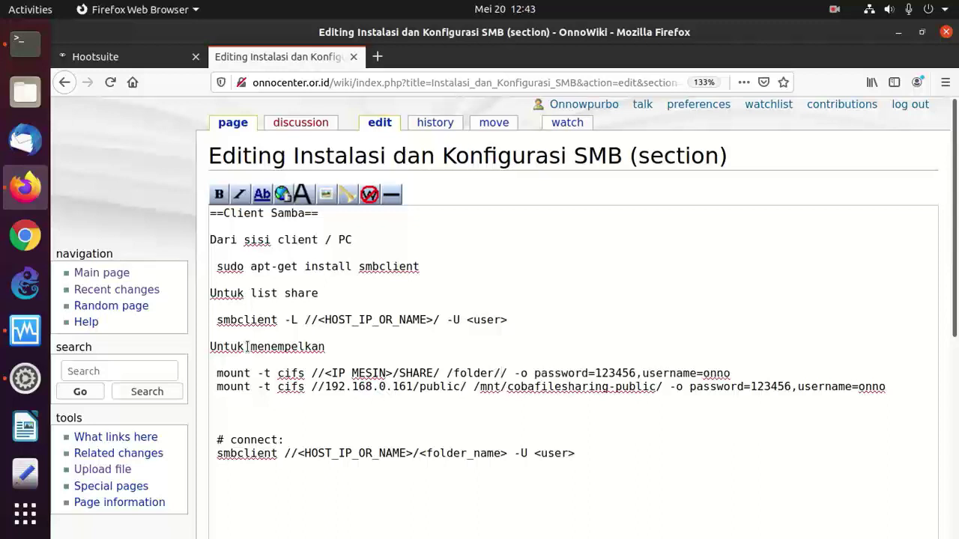
pyautogui.write('/sharing')
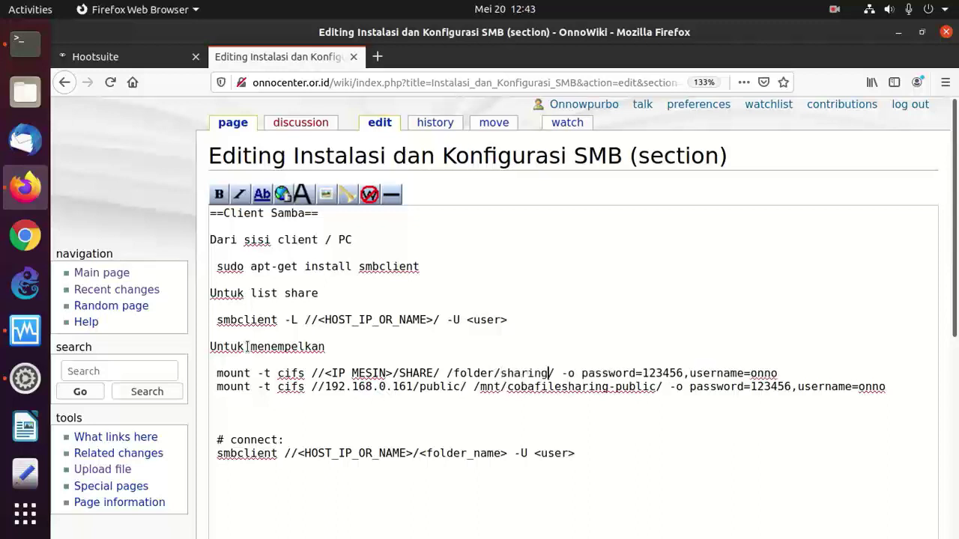
pyautogui.press('Left')
pyautogui.press('Left')
pyautogui.press('Left')
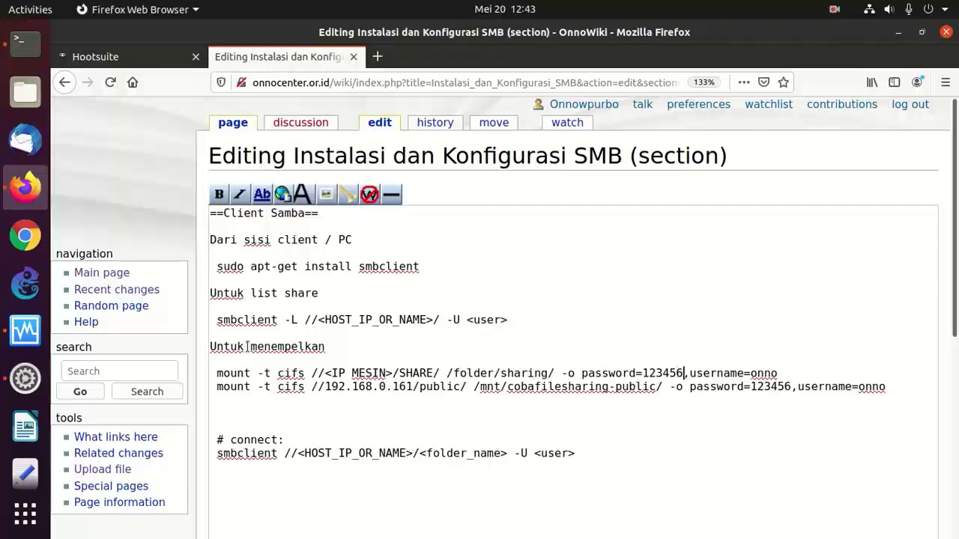
# - Replace the password and username values with <PASSWORD> and <USERNAME>, and bracket <SHARE>
pyautogui.press('BackSpace')
pyautogui.press('BackSpace')
pyautogui.press('BackSpace')
pyautogui.press('BackSpace')
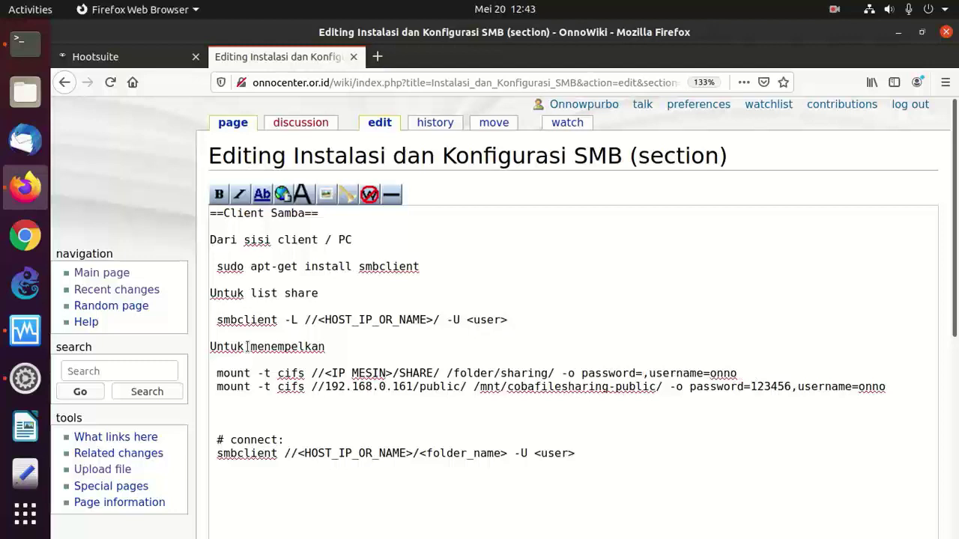
pyautogui.write('PASSWORD')
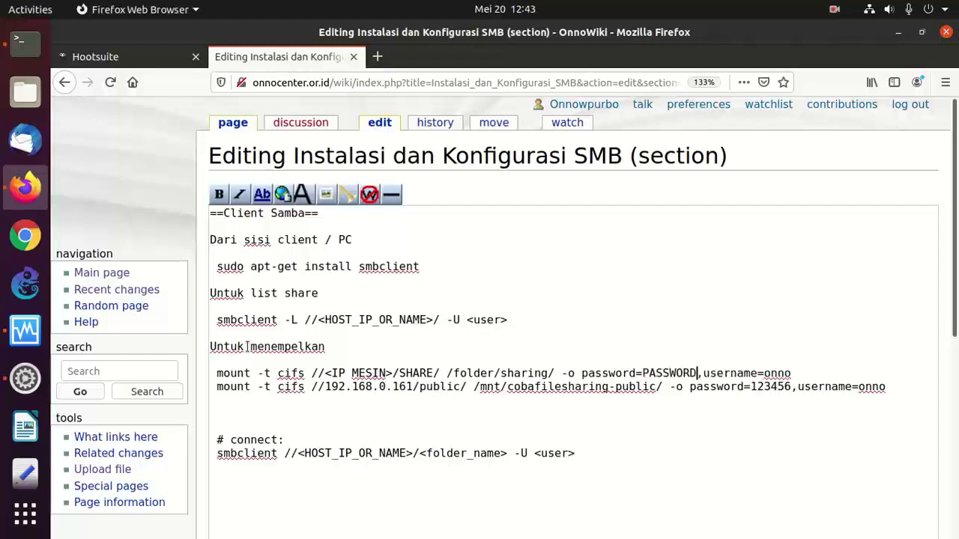
pyautogui.press('BackSpace')
pyautogui.press('BackSpace')
pyautogui.press('BackSpace')
pyautogui.press('BackSpace')
pyautogui.write('SUERNAME')
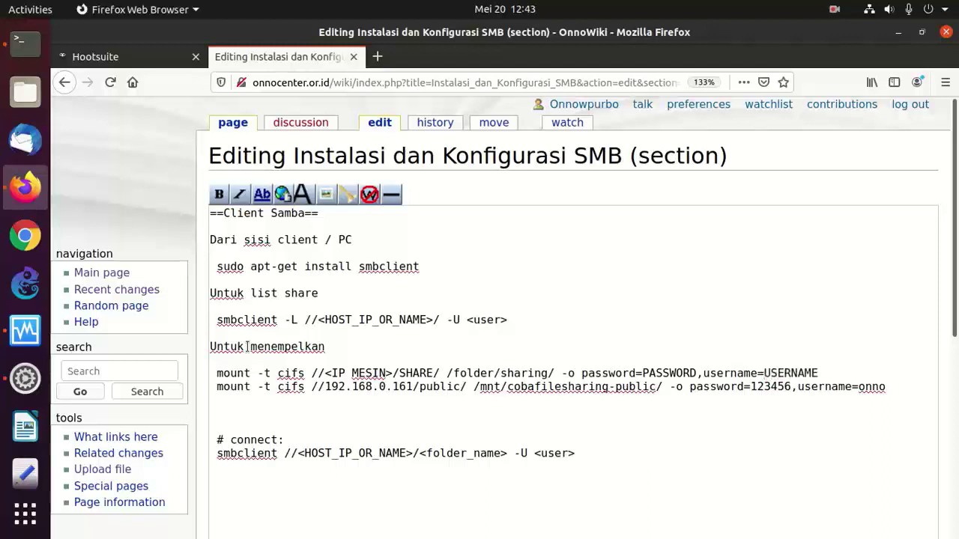
pyautogui.press('Left')
pyautogui.press('Left')
pyautogui.press('Left')
pyautogui.press('Left')
pyautogui.press('Left')
pyautogui.press('Left')
pyautogui.press('Left')
pyautogui.press('Left')
pyautogui.press('Left')
pyautogui.write('<')
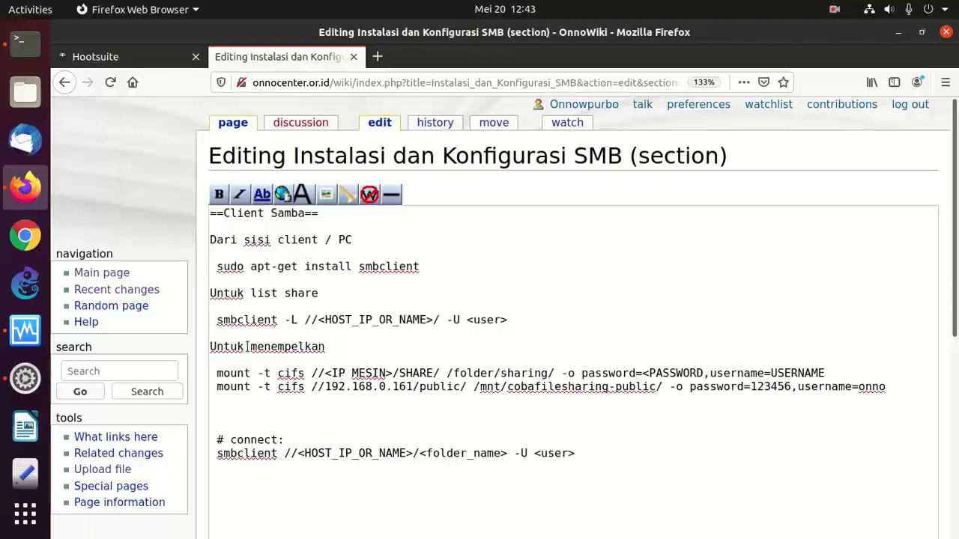
pyautogui.write('>')
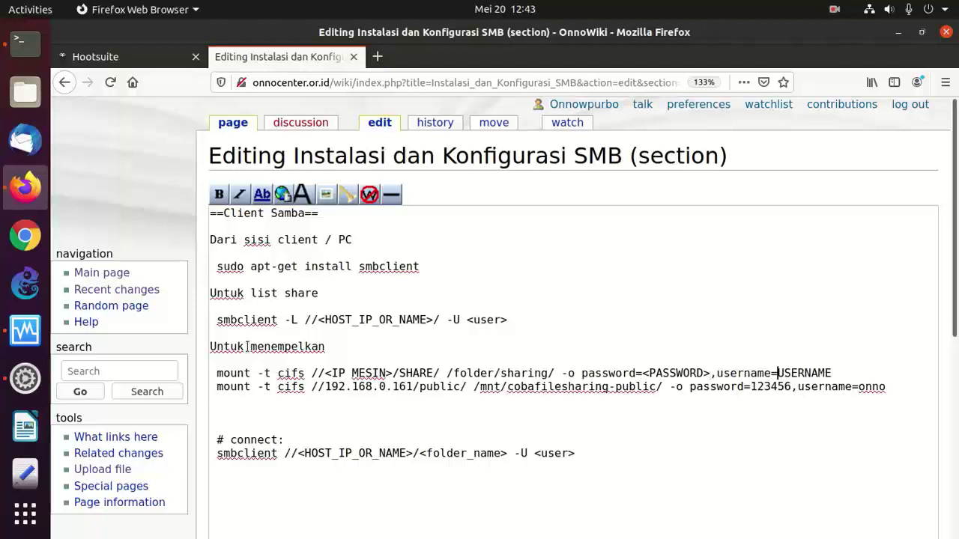
pyautogui.write('<')
pyautogui.press('End')
pyautogui.press('Down')
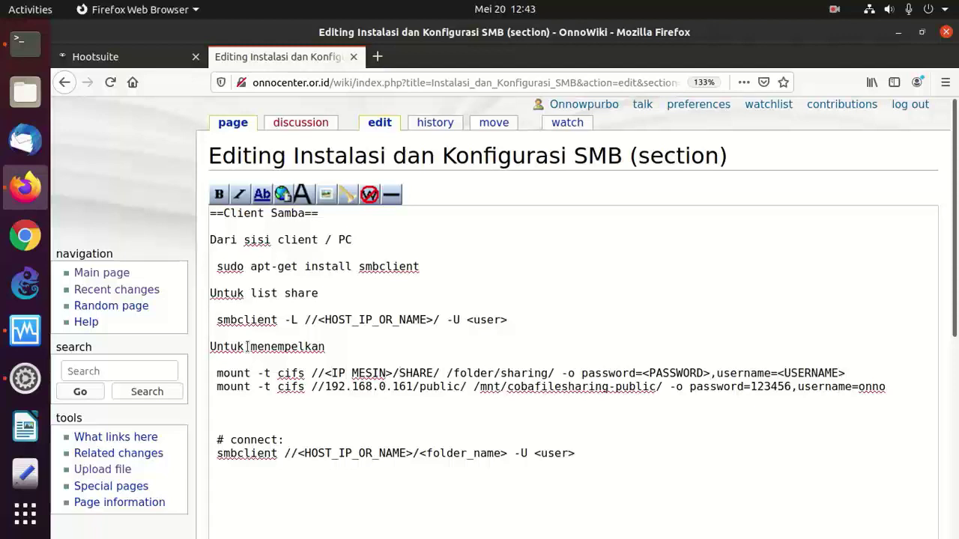
pyautogui.write('<')
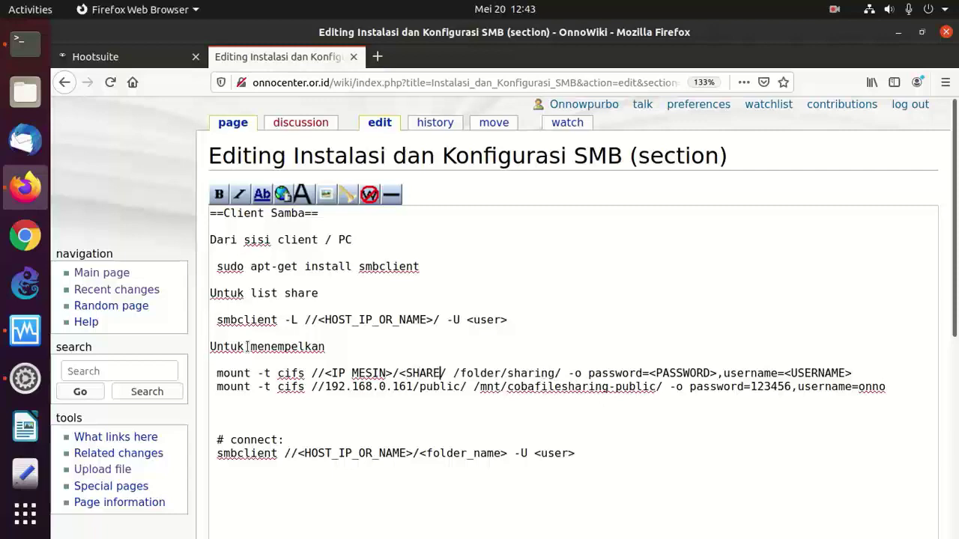
pyautogui.write('>')
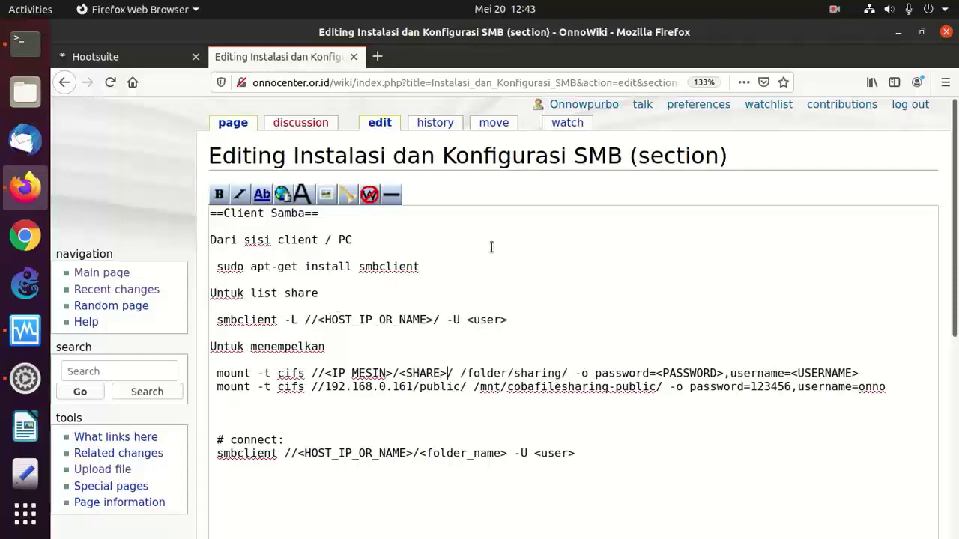
pyautogui.scroll(-2, 555, 254)
# - Delete the leftover '# connect' smbclient lines and save the Client Samba edit
pyautogui.scroll(-3, 534, 277)
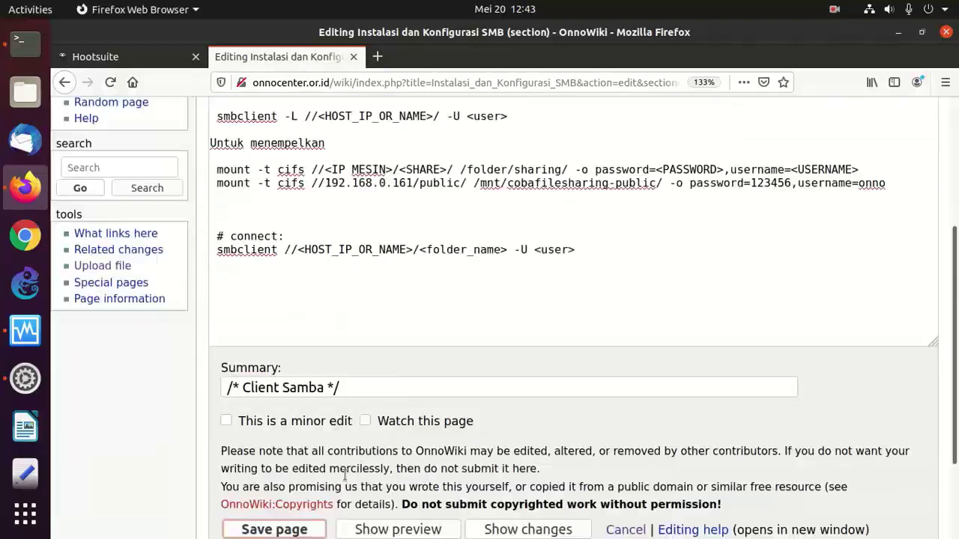
pyautogui.moveTo(211, 235); pyautogui.dragTo(278, 278)
pyautogui.press('BackSpace')
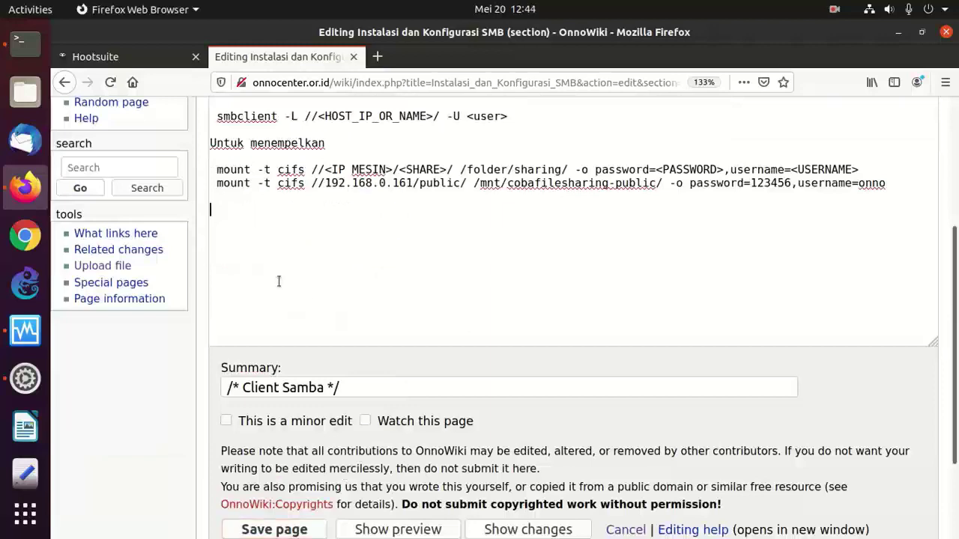
pyautogui.press('Tab')
pyautogui.press('Return')
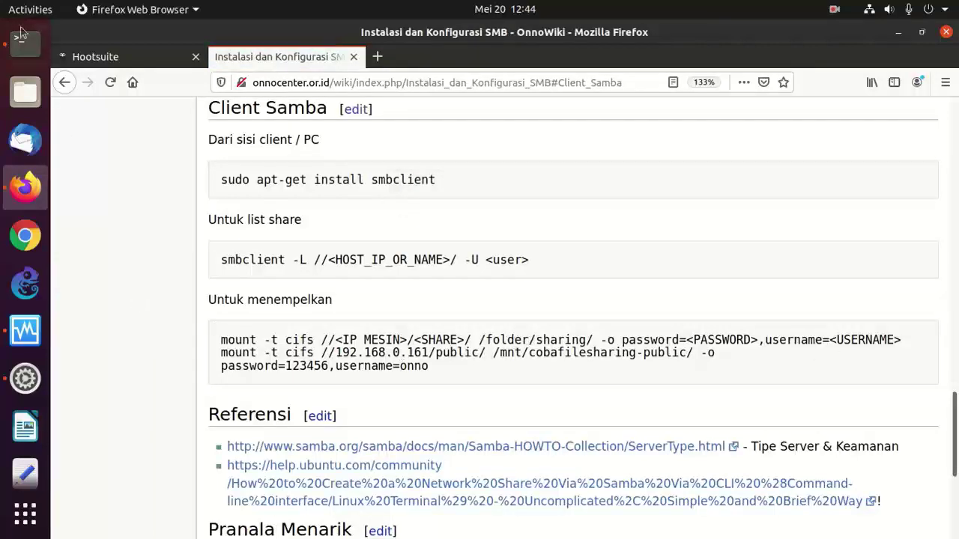
pyautogui.click(25, 42)
# - Mount //192.168.0.161/data/ onto /mnt/cobafilesharing-data by editing the previous mount command
pyautogui.press('Up')
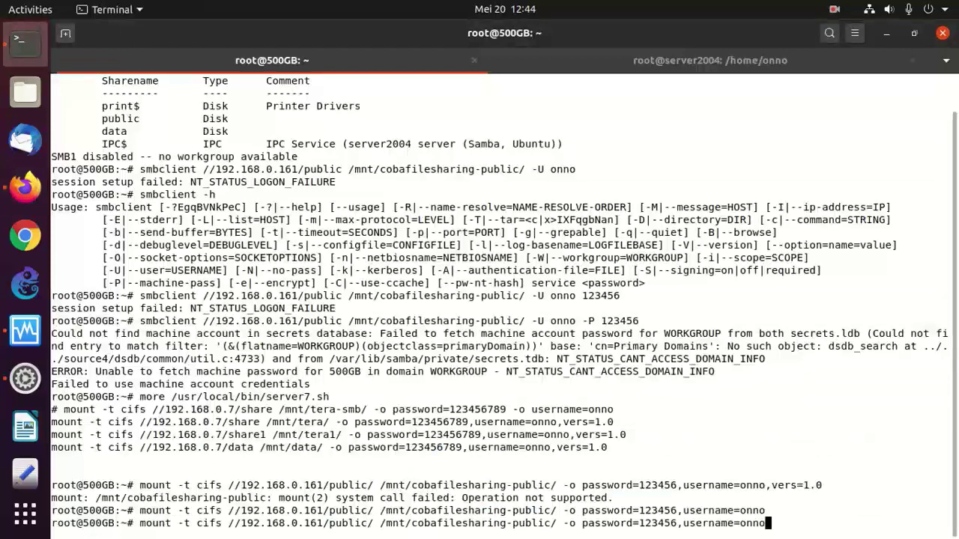
pyautogui.press('Left')
pyautogui.press('Left')
pyautogui.press('Left')
pyautogui.press('Left')
pyautogui.press('Left')
pyautogui.press('Left')
pyautogui.press('Left')
pyautogui.press('Left')
pyautogui.press('Left')
pyautogui.press('Left')
pyautogui.press('Left')
pyautogui.press('Left')
pyautogui.press('Left')
pyautogui.press('Left')
pyautogui.press('Left')
pyautogui.press('Left')
pyautogui.press('Left')
pyautogui.press('Left')
pyautogui.press('Left')
pyautogui.press('Left')
pyautogui.press('Left')
pyautogui.press('Left')
pyautogui.press('Left')
pyautogui.press('Left')
pyautogui.press('Left')
pyautogui.press('Left')
pyautogui.press('Left')
pyautogui.press('Left')
pyautogui.press('Left')
pyautogui.press('Left')
pyautogui.press('Left')
pyautogui.press('Left')
pyautogui.press('Left')
pyautogui.press('Left')
pyautogui.press('Left')
pyautogui.press('Left')
pyautogui.press('Left')
pyautogui.press('Left')
pyautogui.press('Left')
pyautogui.press('Left')
pyautogui.press('BackSpace')
pyautogui.press('BackSpace')
pyautogui.press('BackSpace')
pyautogui.press('BackSpace')
pyautogui.press('BackSpace')
pyautogui.press('BackSpace')
pyautogui.press('BackSpace')
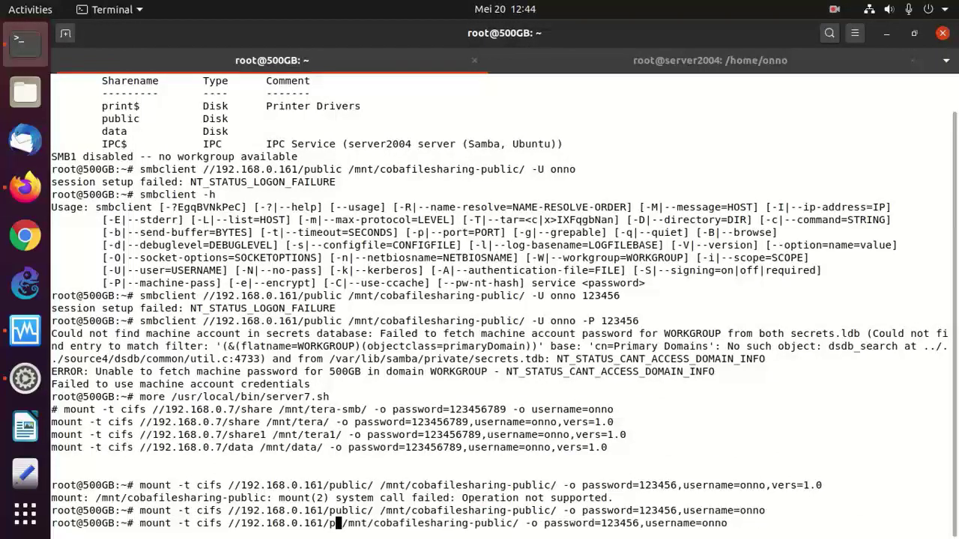
pyautogui.write('data')
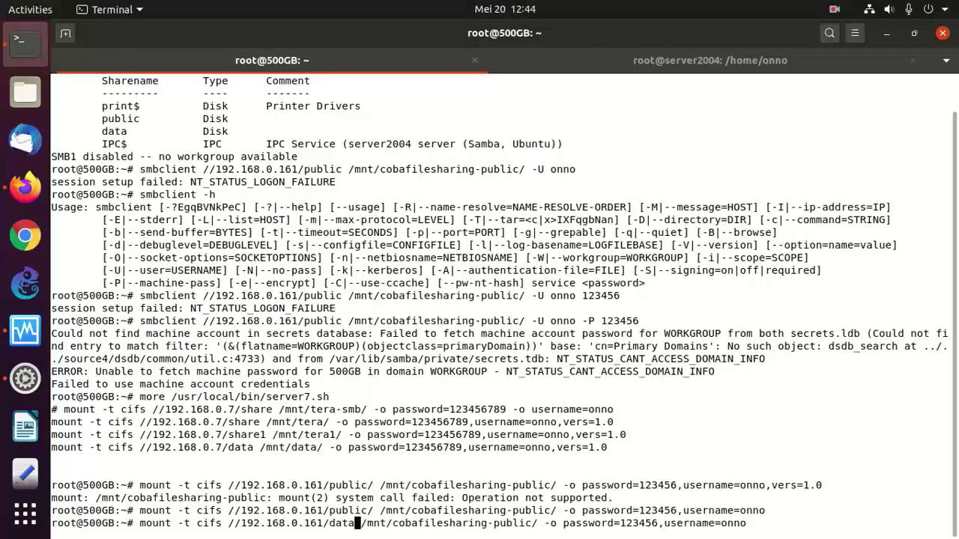
pyautogui.write('/')
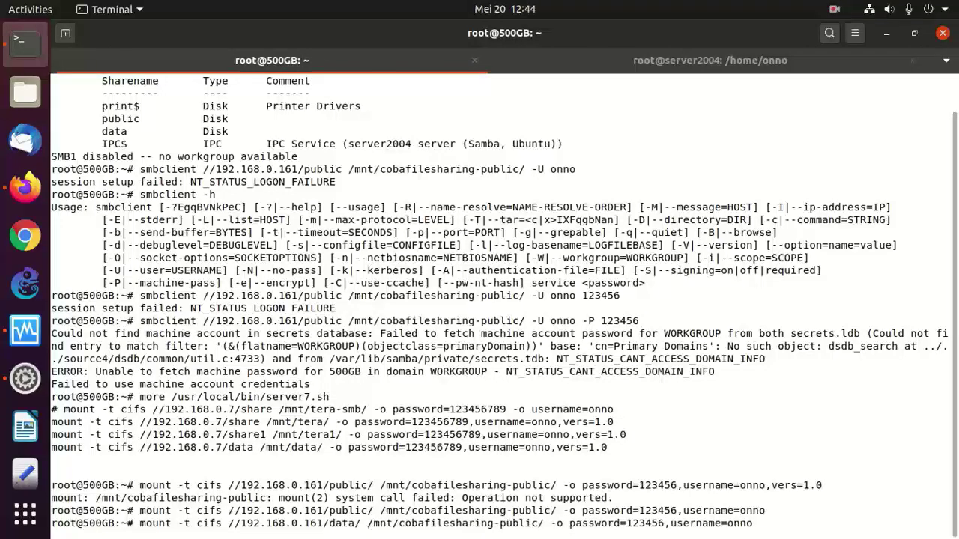
pyautogui.press('Right')
pyautogui.press('Right')
pyautogui.press('Right')
pyautogui.press('Right')
pyautogui.press('Right')
pyautogui.press('Right')
pyautogui.press('Right')
pyautogui.press('Right')
pyautogui.press('Right')
pyautogui.press('Right')
pyautogui.press('Right')
pyautogui.press('Right')
pyautogui.press('Right')
pyautogui.press('Right')
pyautogui.press('Right')
pyautogui.press('Right')
pyautogui.press('Right')
pyautogui.press('Right')
pyautogui.press('Right')
pyautogui.press('Right')
pyautogui.press('BackSpace')
pyautogui.press('BackSpace')
pyautogui.press('BackSpace')
pyautogui.press('BackSpace')
pyautogui.press('BackSpace')
pyautogui.press('BackSpace')
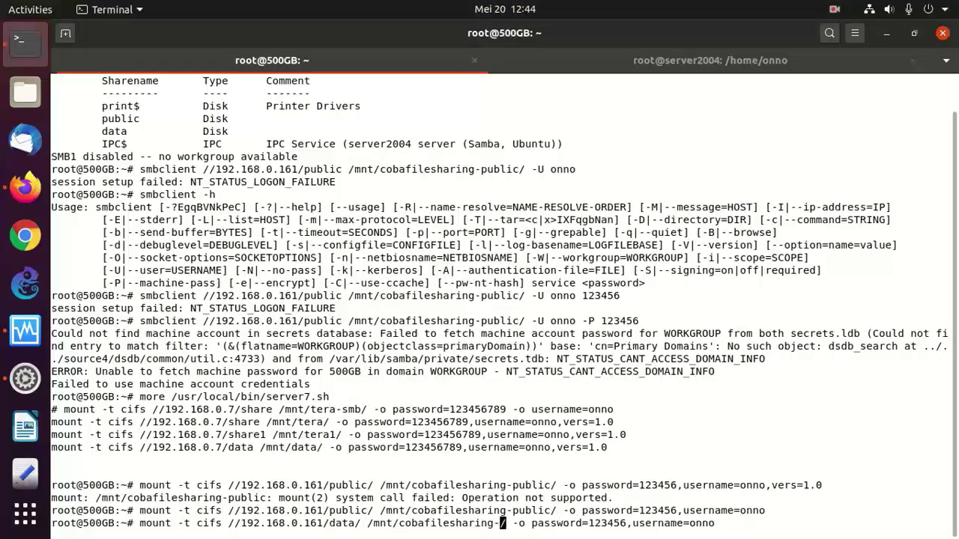
pyautogui.write('data')
pyautogui.press('Return')
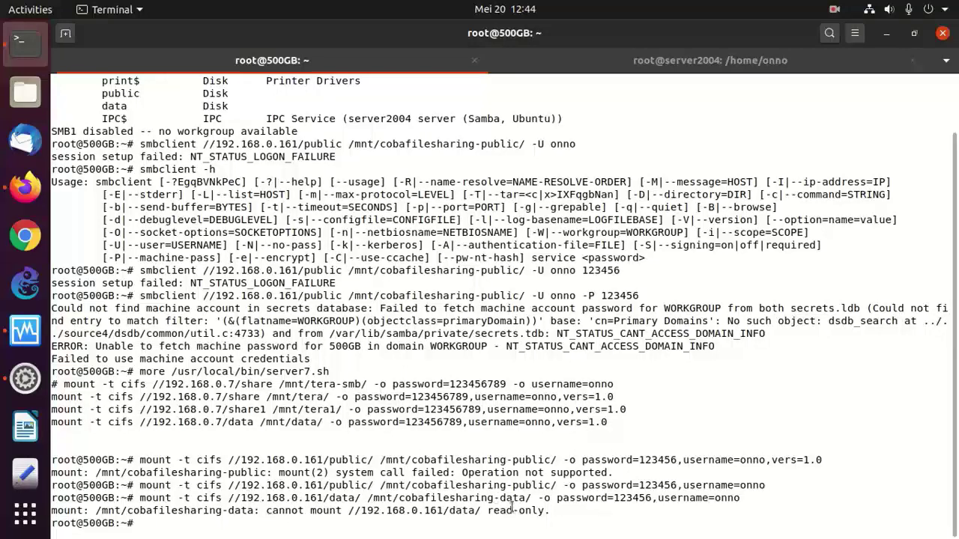
# - Check mounted filesystems with df -h, then retry the data share mount
pyautogui.write('df -h')
pyautogui.press('Return')
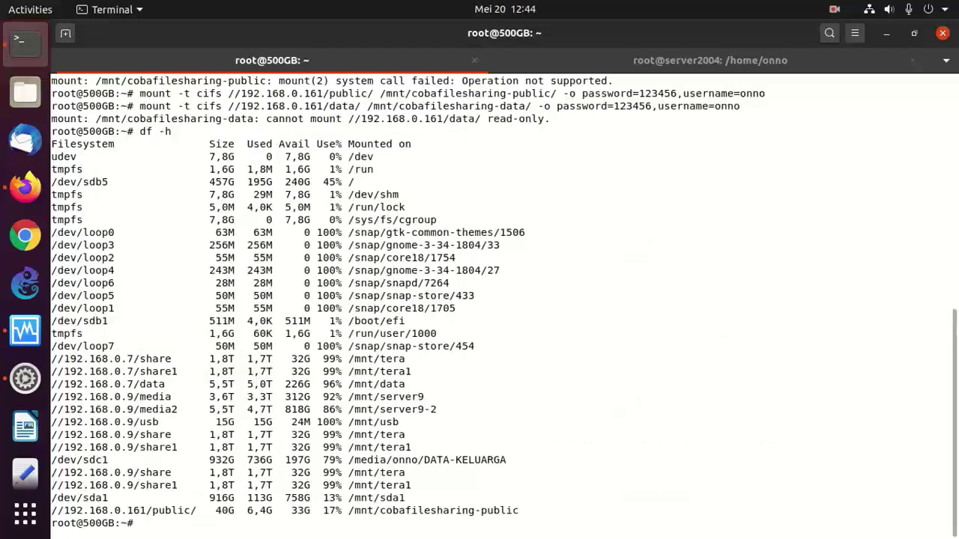
pyautogui.press('Up')
pyautogui.press('Up')
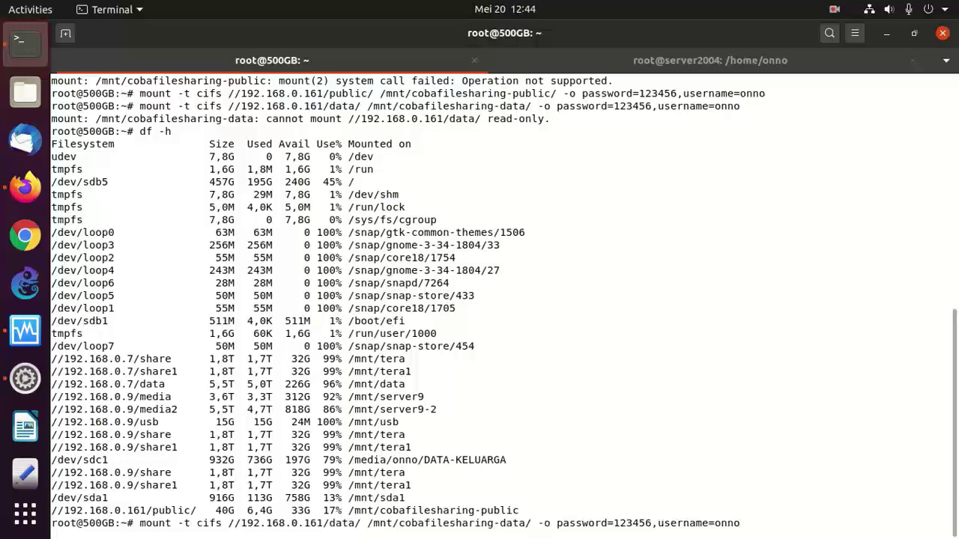
pyautogui.press('Return')
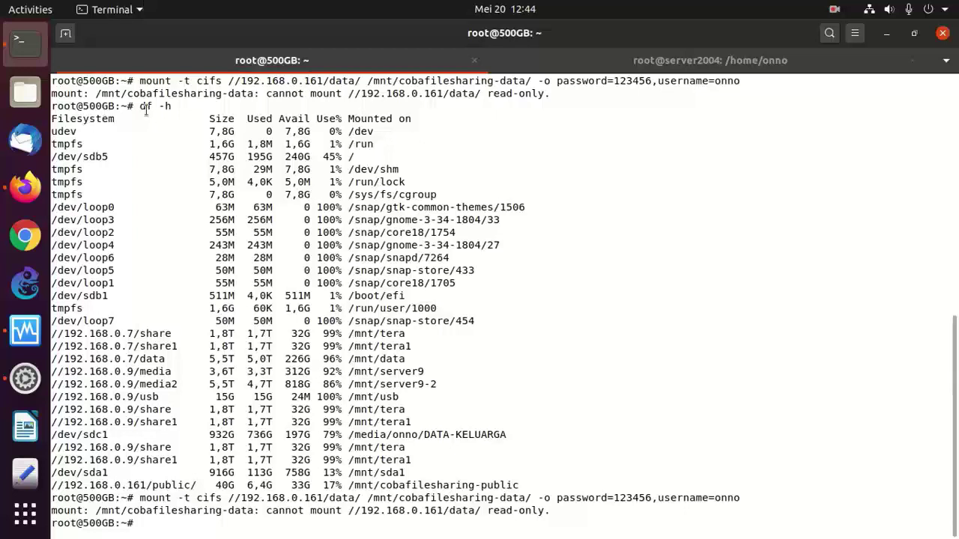
# - On the server, go up to /home and run chmod -Rf 777 data/
pyautogui.click(644, 55)
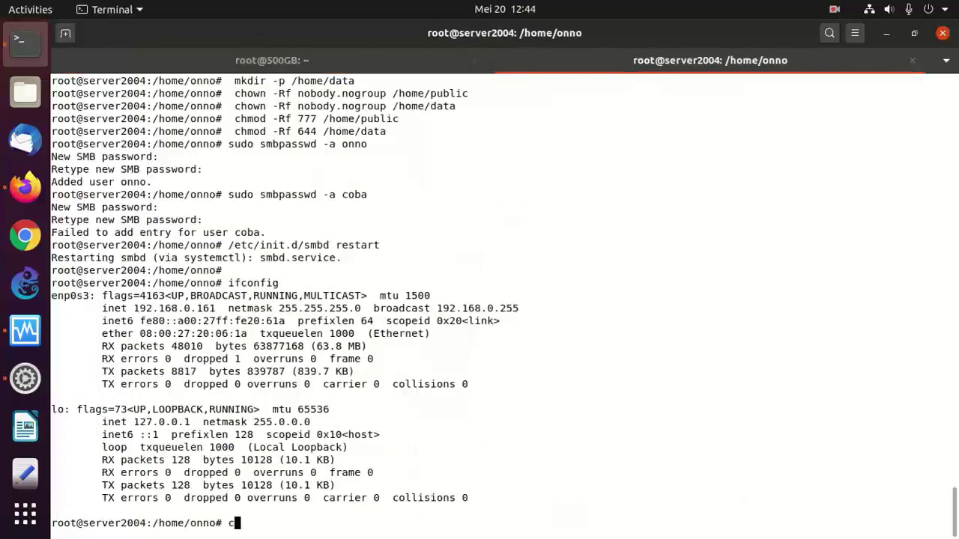
pyautogui.write('ch')
pyautogui.press('BackSpace')
pyautogui.press('BackSpace')
pyautogui.write('cd ..')
pyautogui.press('Return')
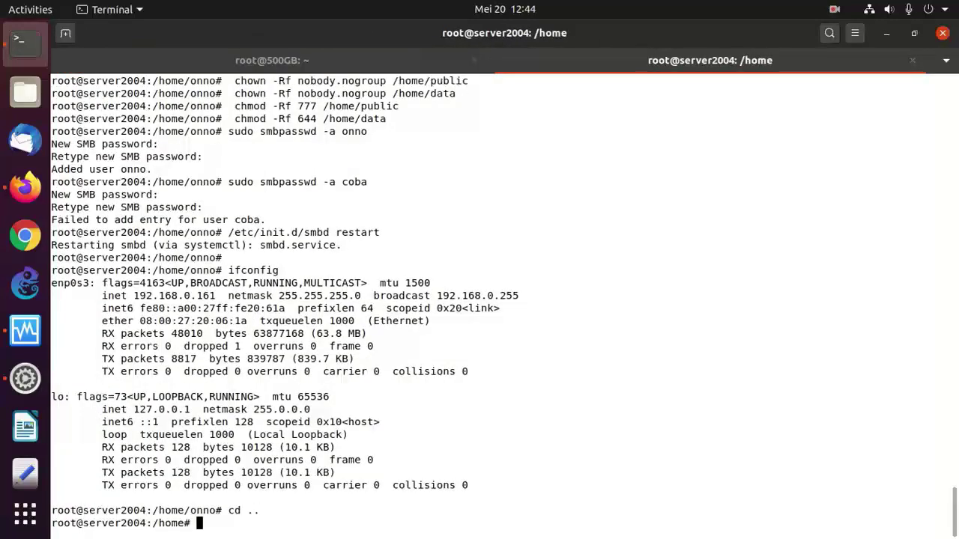
pyautogui.write('chmod -Rf 777 data/')
pyautogui.press('Return')
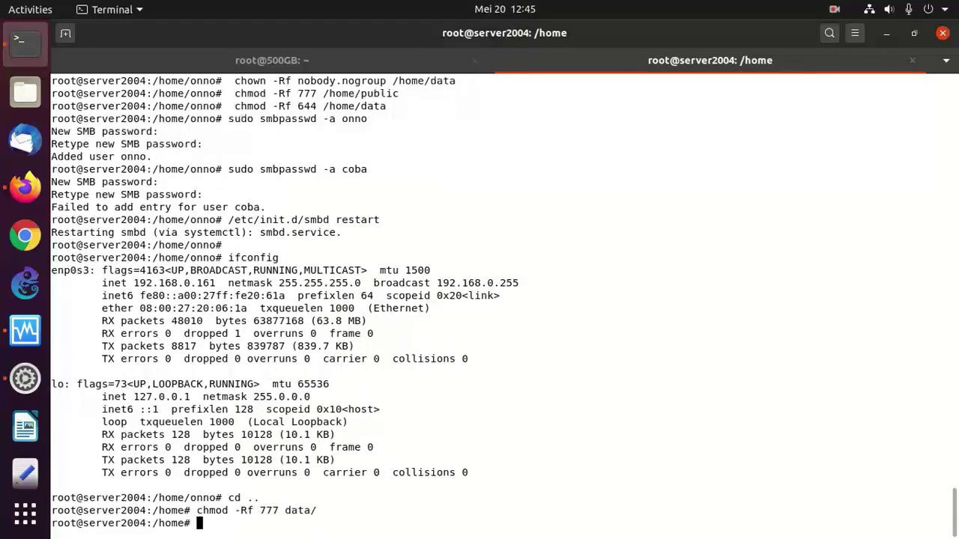
# - Rerun the data share mount in the client terminal
pyautogui.click(135, 64)
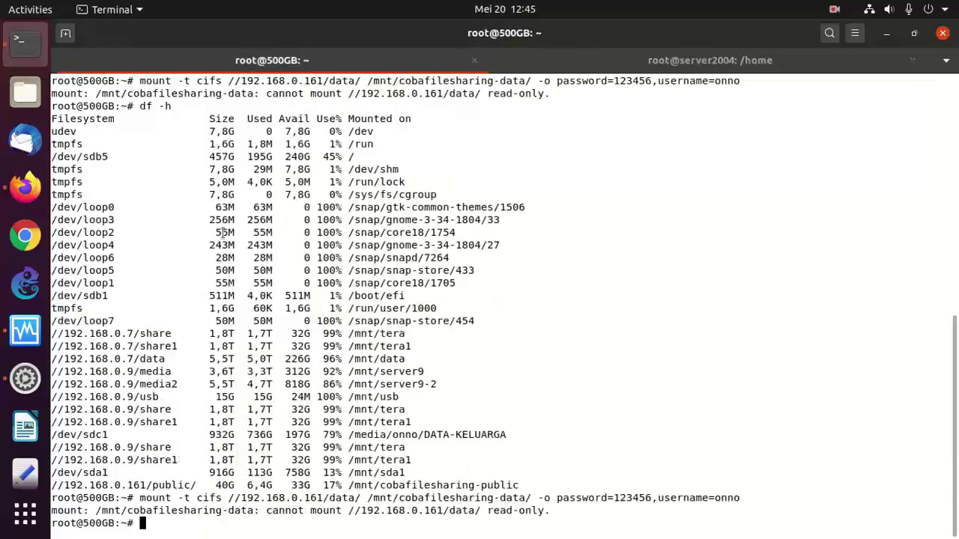
pyautogui.press('Up')
pyautogui.press('Up')
pyautogui.press('Down')
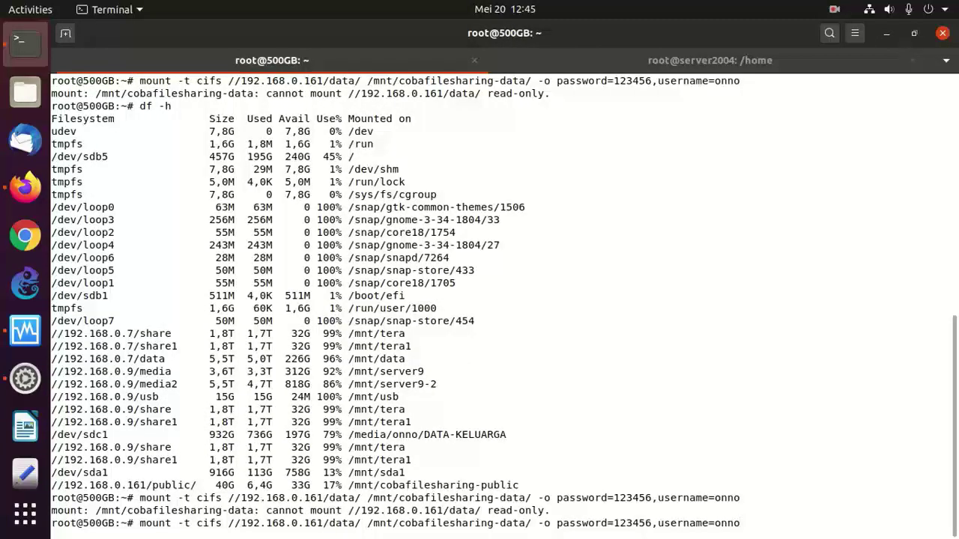
pyautogui.press('Return')
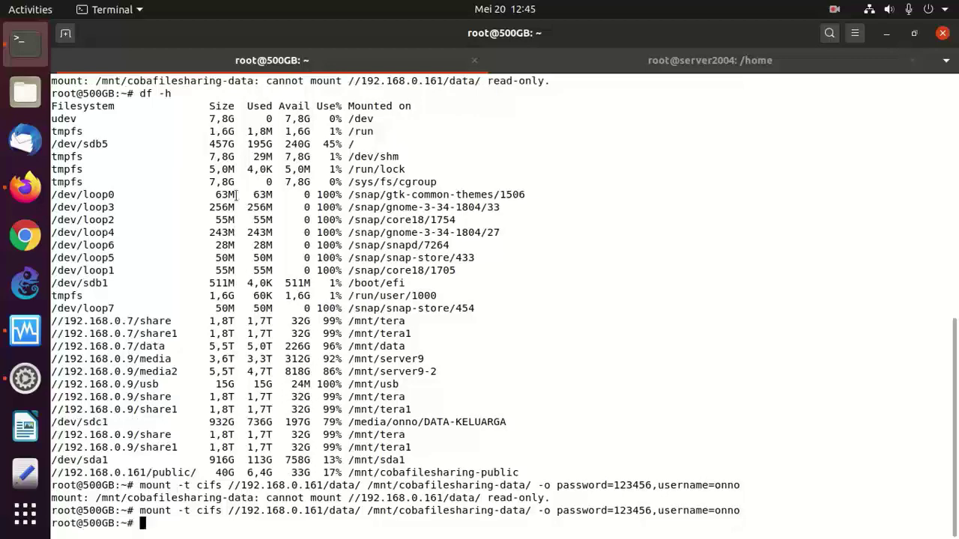
# - Change 'chmod -Rf 644 /home/data' to 777 in the SMB article and save it
pyautogui.click(24, 187)
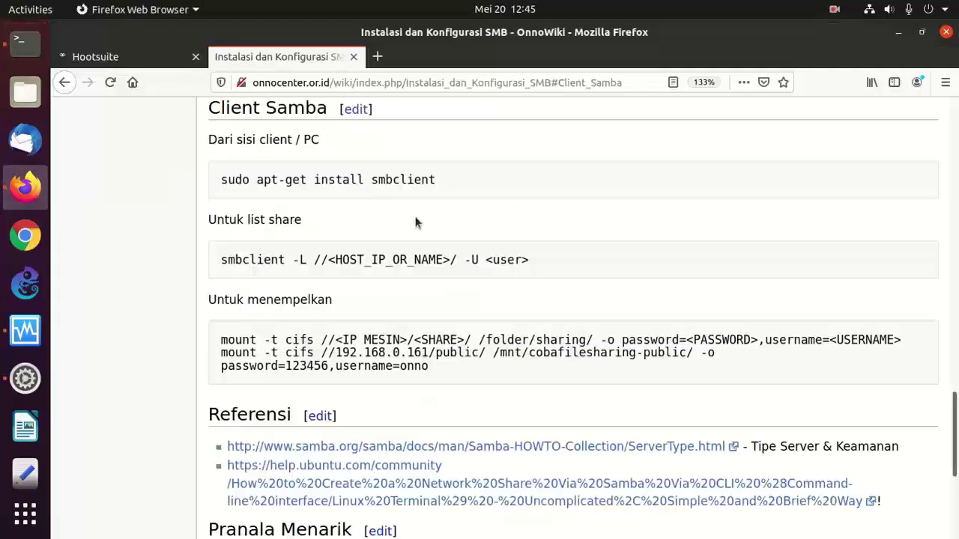
pyautogui.scroll(4, 421, 232)
pyautogui.scroll(10, 422, 234)
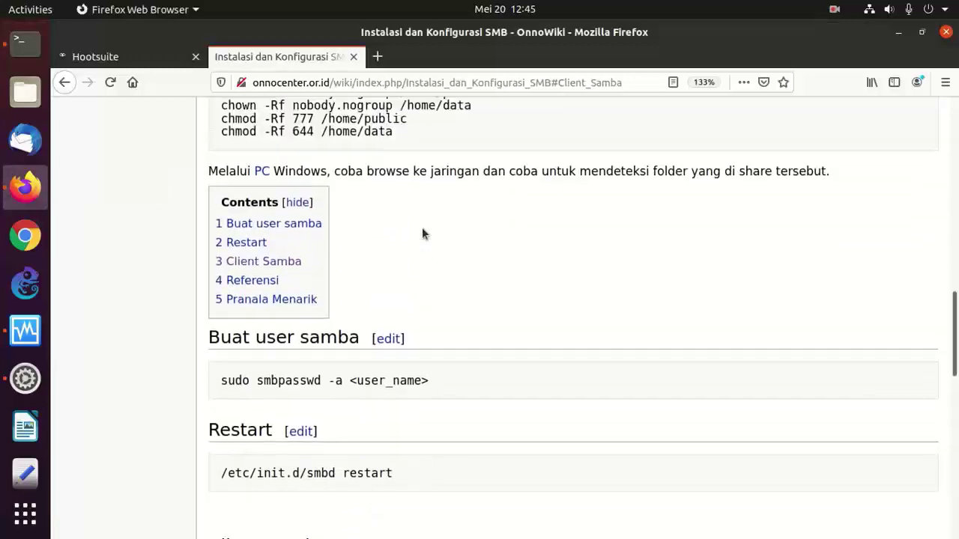
pyautogui.scroll(5, 422, 232)
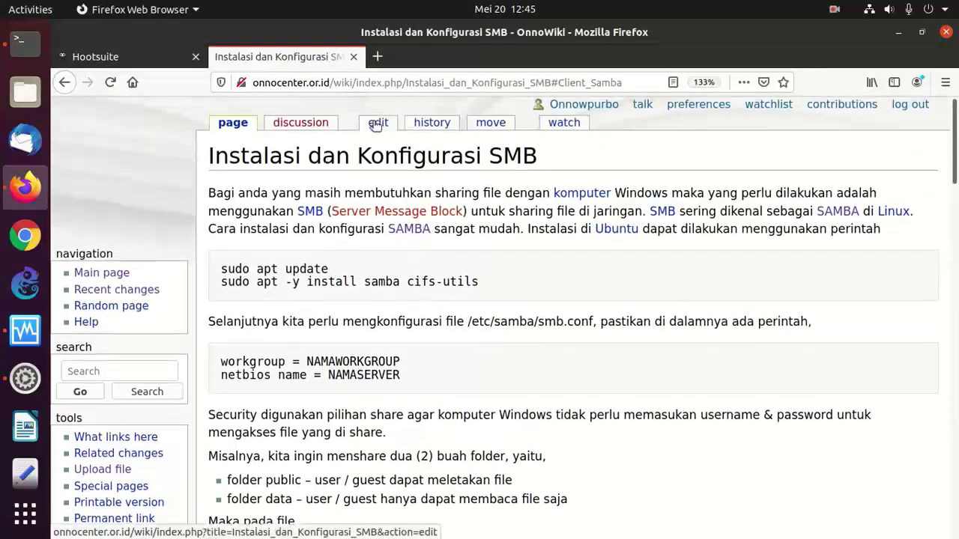
pyautogui.click(378, 123)
pyautogui.click(416, 329)
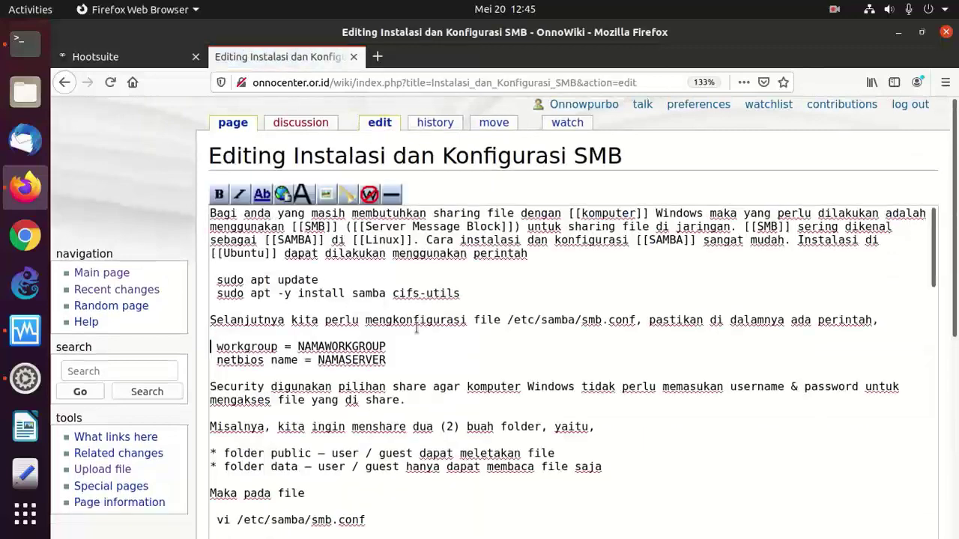
pyautogui.press('Down')
pyautogui.press('Down')
pyautogui.press('Down')
pyautogui.press('Down')
pyautogui.press('Down')
pyautogui.press('Down')
pyautogui.press('Down')
pyautogui.press('Down')
pyautogui.press('Down')
pyautogui.press('Down')
pyautogui.press('Down')
pyautogui.press('Down')
pyautogui.press('Down')
pyautogui.press('Down')
pyautogui.press('Down')
pyautogui.press('Down')
pyautogui.press('Down')
pyautogui.press('Down')
pyautogui.press('Down')
pyautogui.press('Down')
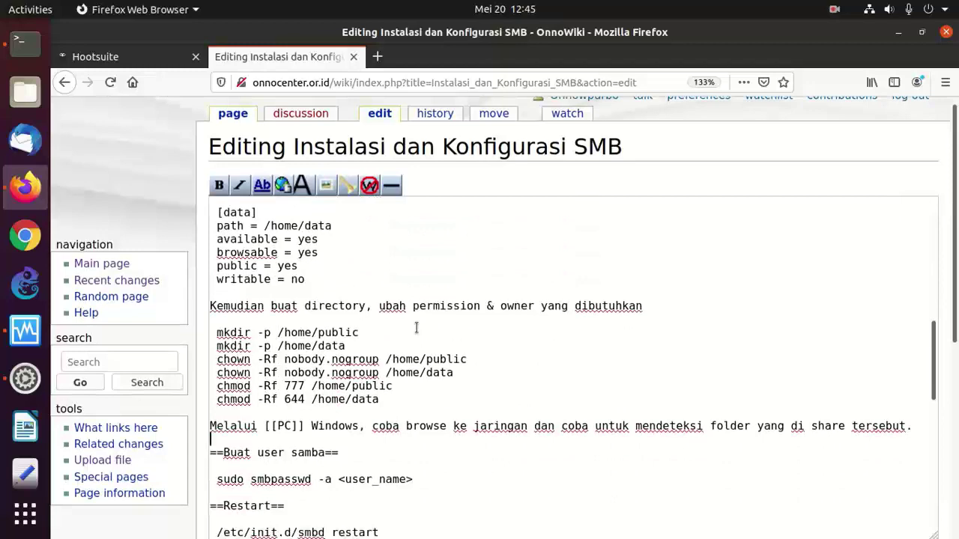
pyautogui.press('Left')
pyautogui.press('Left')
pyautogui.press('BackSpace')
pyautogui.press('BackSpace')
pyautogui.press('BackSpace')
pyautogui.write('777')
pyautogui.scroll(-5, 417, 328)
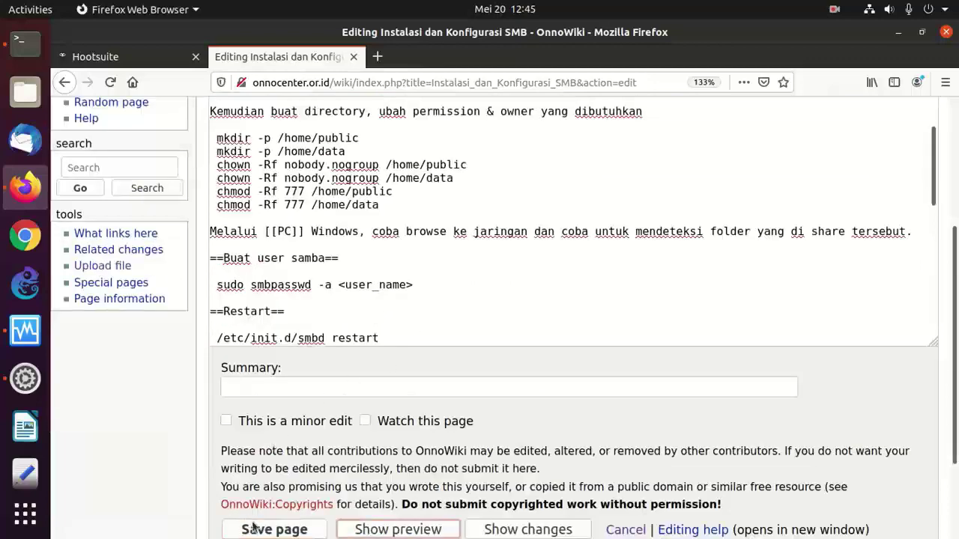
pyautogui.click(245, 528)
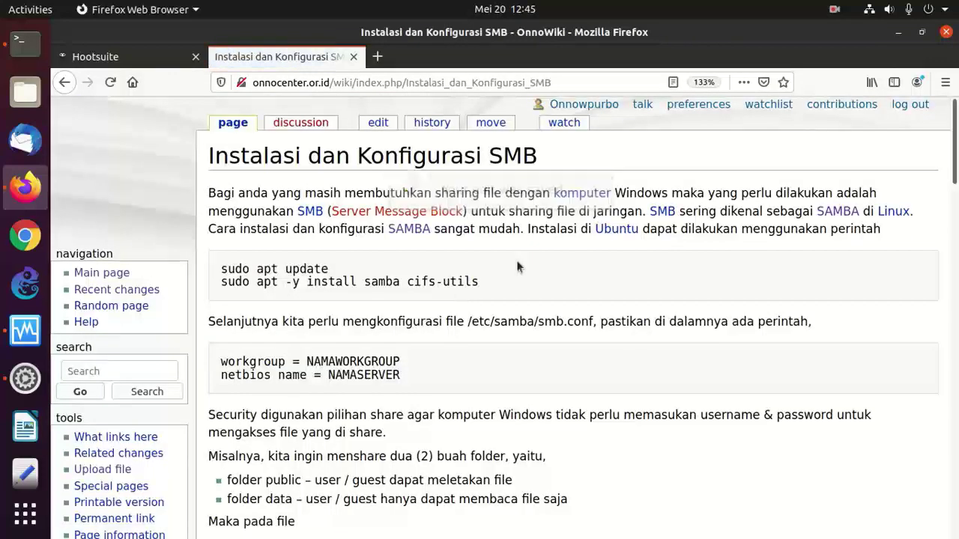
pyautogui.click(119, 55)
# - Enter /mnt/cobafilesharing-public/ and list its files
pyautogui.click(24, 43)
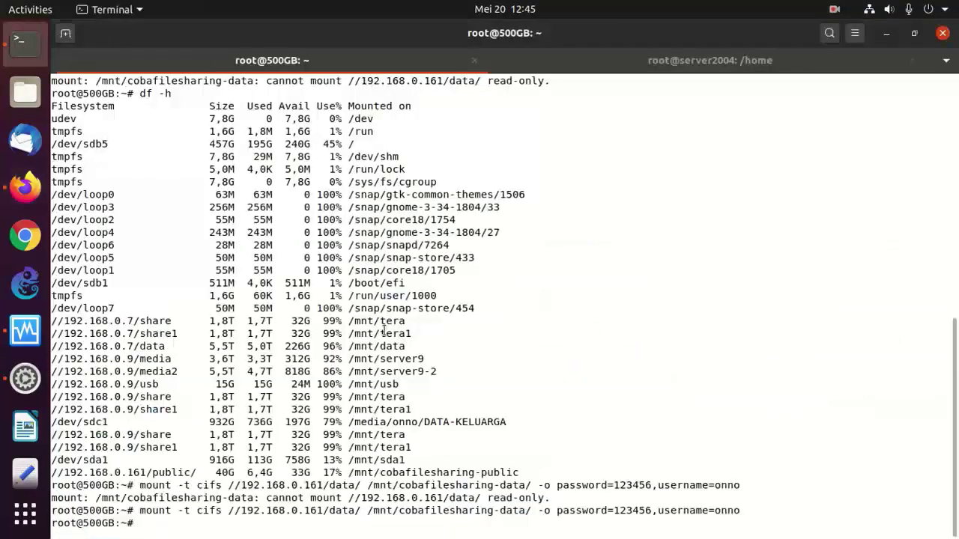
pyautogui.press('Return')
pyautogui.press('Return')
pyautogui.write('cd /var/')
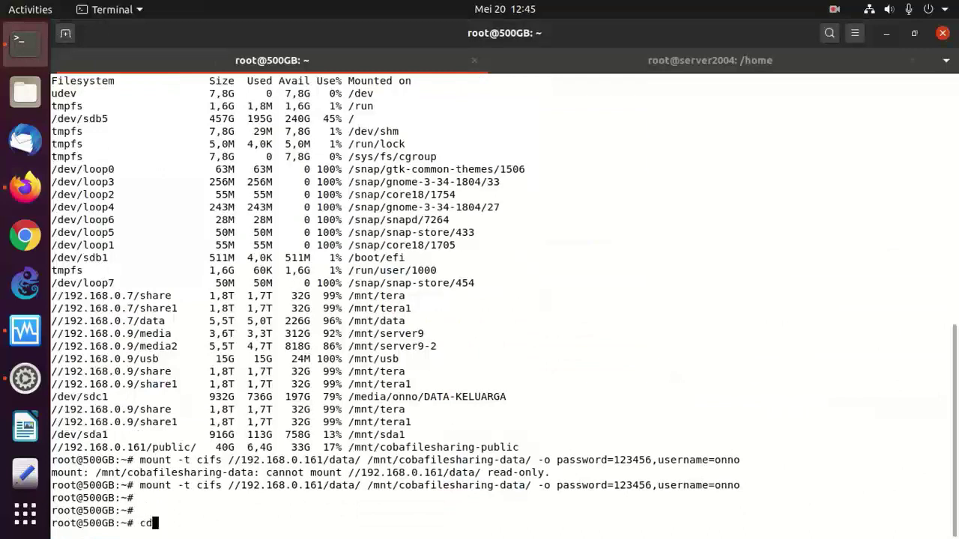
pyautogui.press('BackSpace')
pyautogui.press('BackSpace')
pyautogui.press('BackSpace')
pyautogui.press('BackSpace')
pyautogui.write('mnt/cobafilesharing')
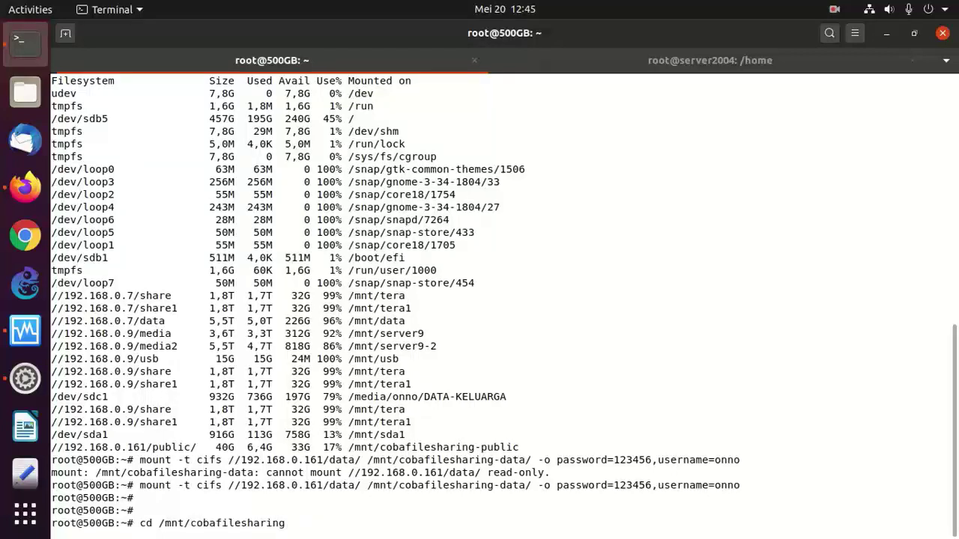
pyautogui.write('-p')
pyautogui.press('Tab')
pyautogui.press('Return')
pyautogui.write('ls')
pyautogui.press('Return')
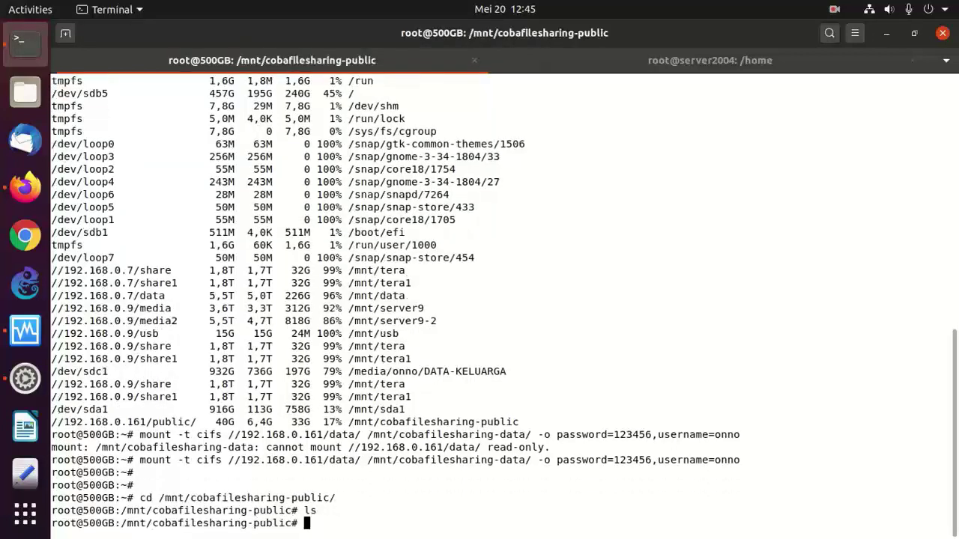
pyautogui.write('clear')
# - Run df -h and highlight the rows for the public and data shares
pyautogui.press('Return')
pyautogui.write('df -h')
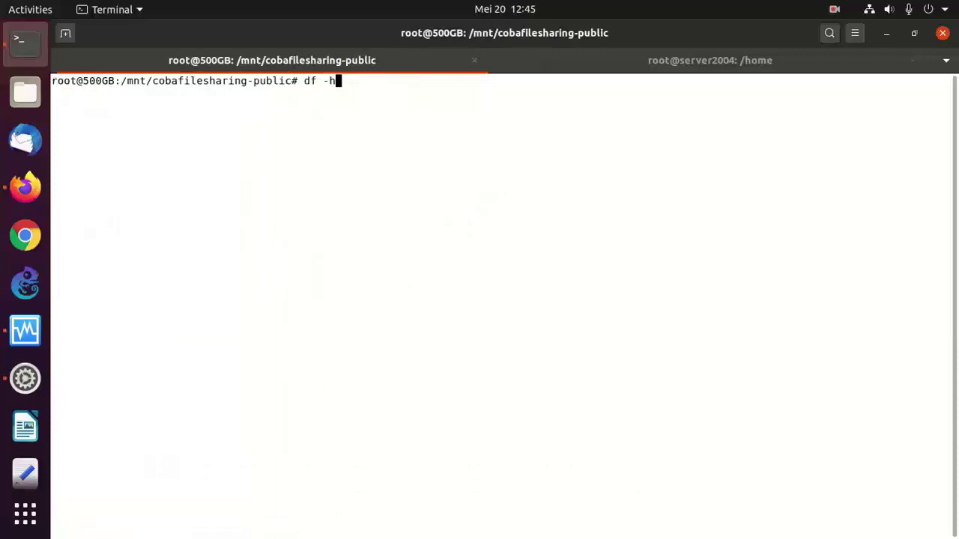
pyautogui.press('Return')
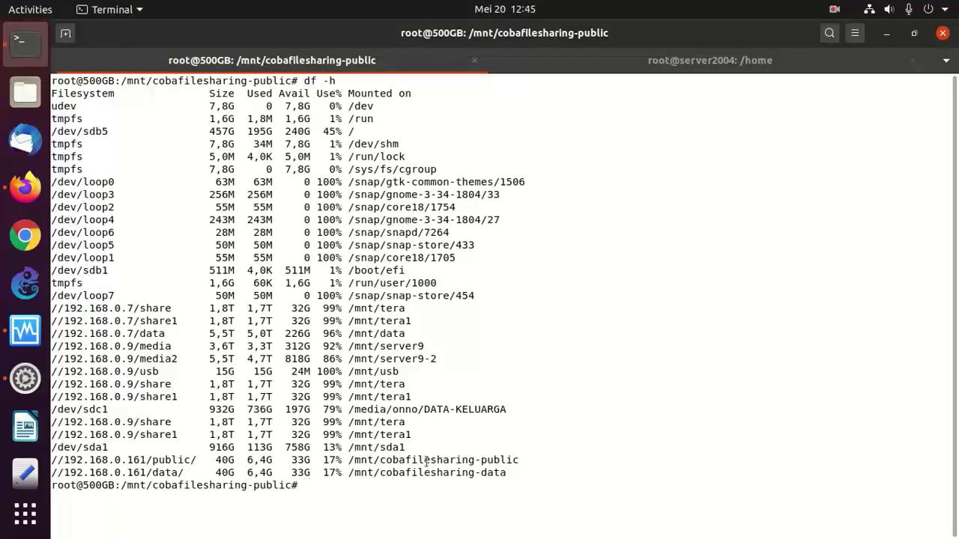
pyautogui.moveTo(537, 476); pyautogui.dragTo(50, 448)
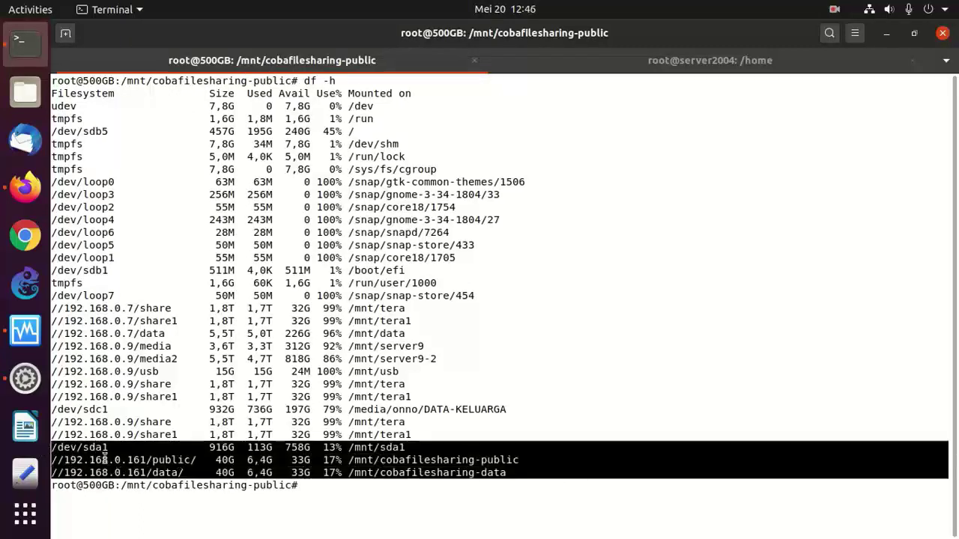
pyautogui.click(437, 439)
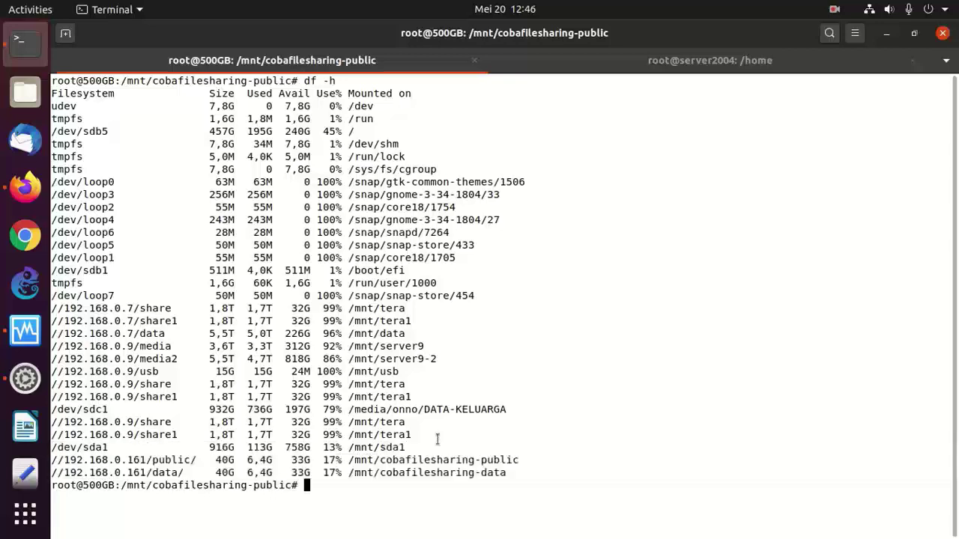
# - Create coba-nulis.txt with touch and open it in vi
pyautogui.write('touch coba')
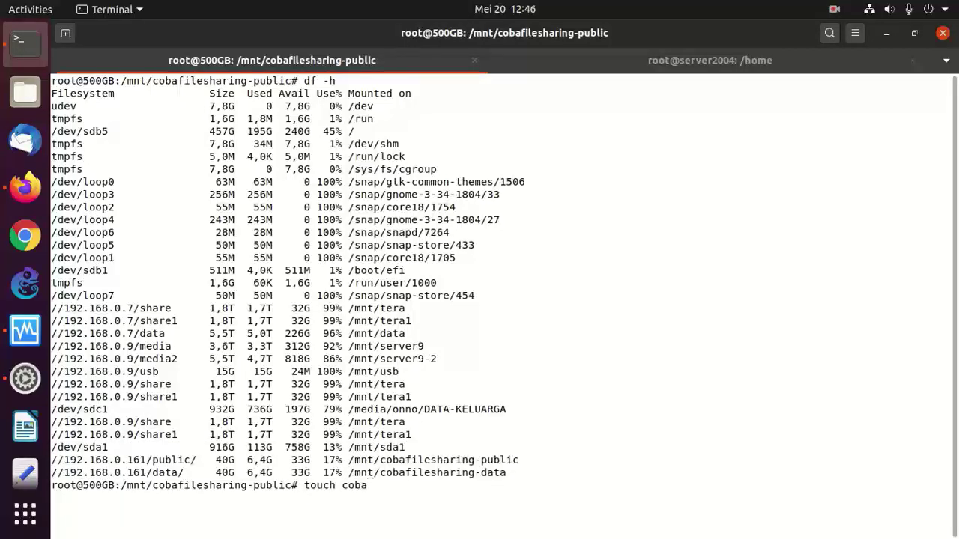
pyautogui.write('-nulis.txt')
pyautogui.press('Return')
pyautogui.write('ci c')
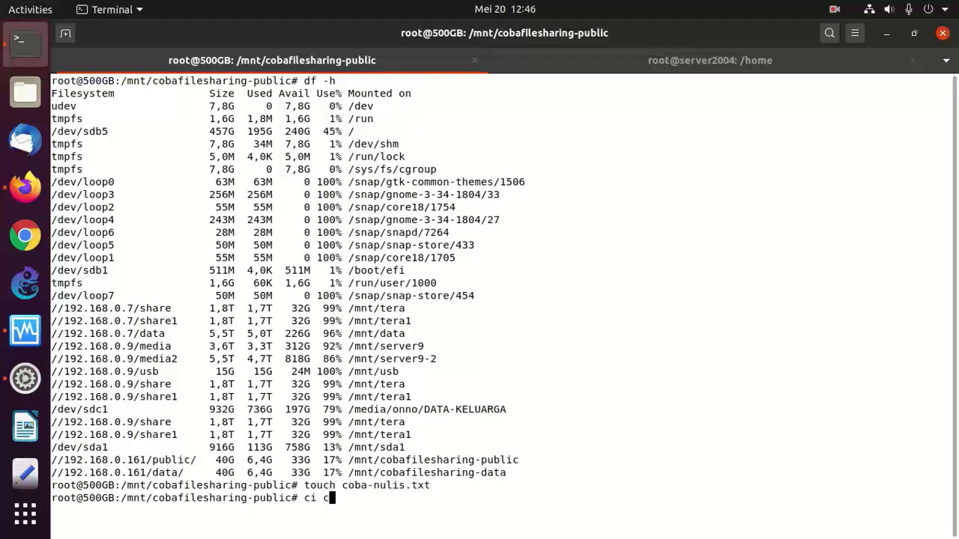
pyautogui.press('BackSpace')
pyautogui.press('BackSpace')
pyautogui.press('BackSpace')
pyautogui.write('vi co')
pyautogui.press('Tab')
pyautogui.press('Return')
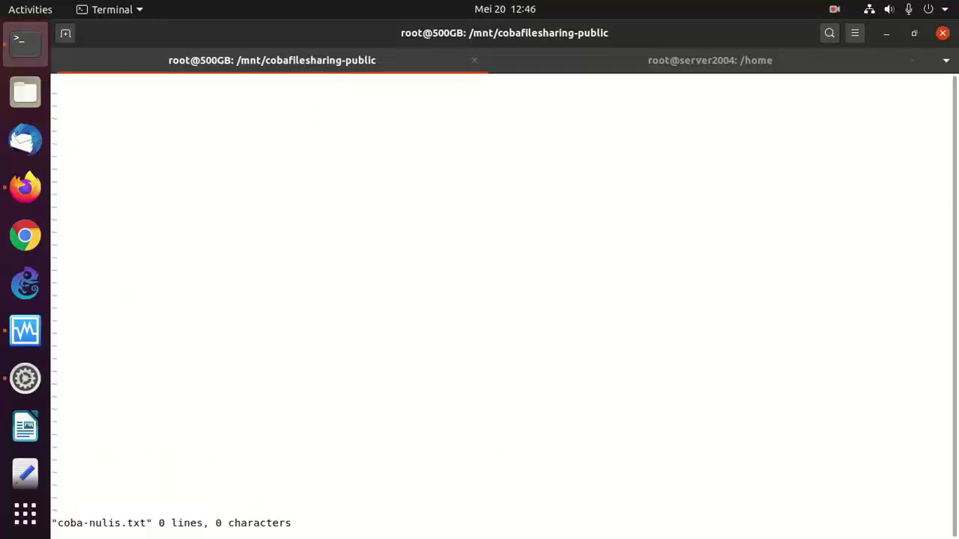
# - Write 'ini percobaan nulis file' and 'di server' into the file and save with :wq
pyautogui.write('iini percobaan nulis file')
pyautogui.press('Return')
pyautogui.write('di ')
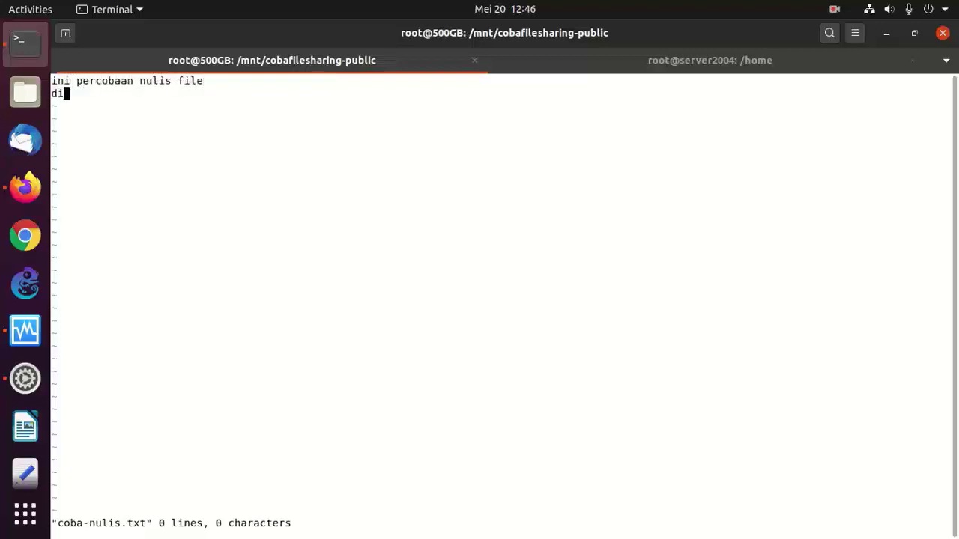
pyautogui.write('server')
pyautogui.press('Return')
pyautogui.press('Return')
pyautogui.press('Escape')
pyautogui.write(':wq')
pyautogui.press('Return')
# - Clear the screen, list the share, and display coba-nulis.txt with more
pyautogui.write('clera')
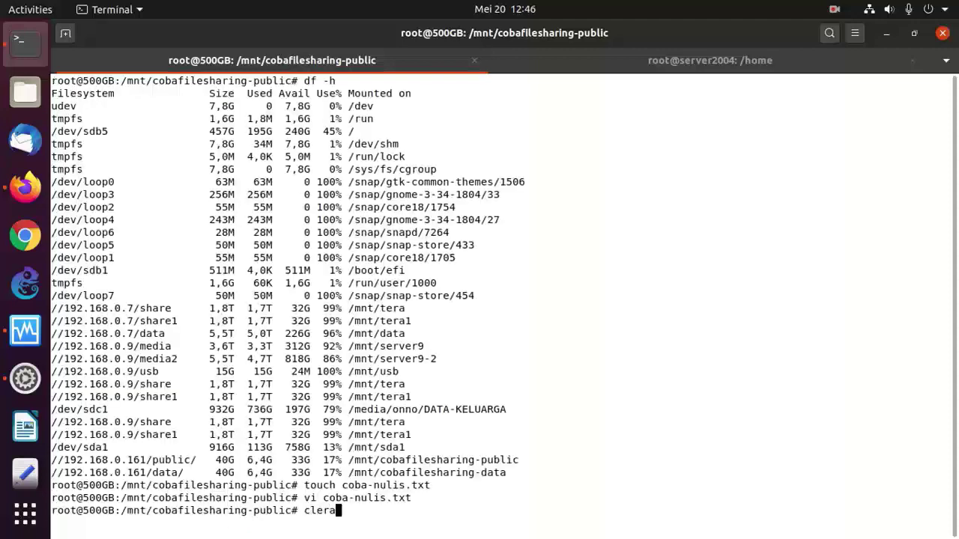
pyautogui.press('Return')
pyautogui.write('clear')
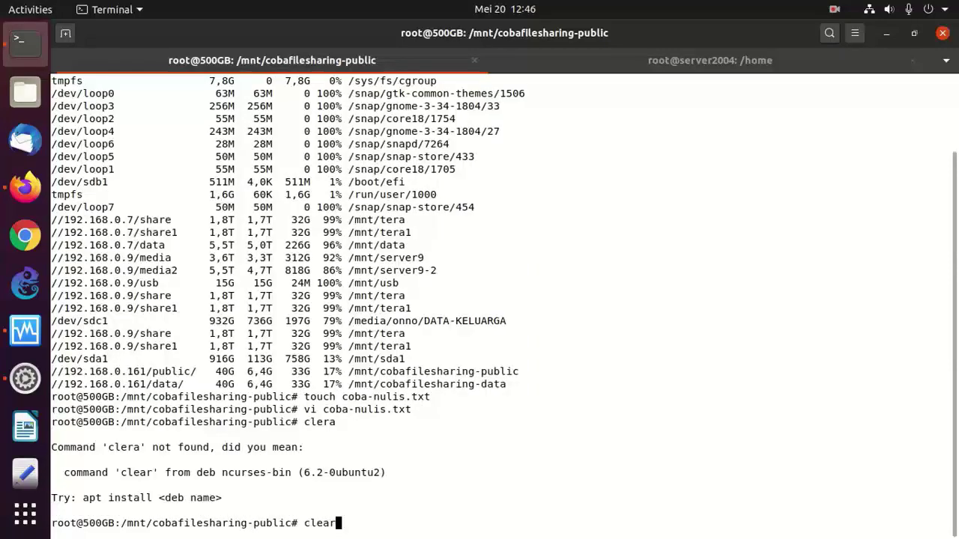
pyautogui.press('Return')
pyautogui.write('ls')
pyautogui.press('Return')
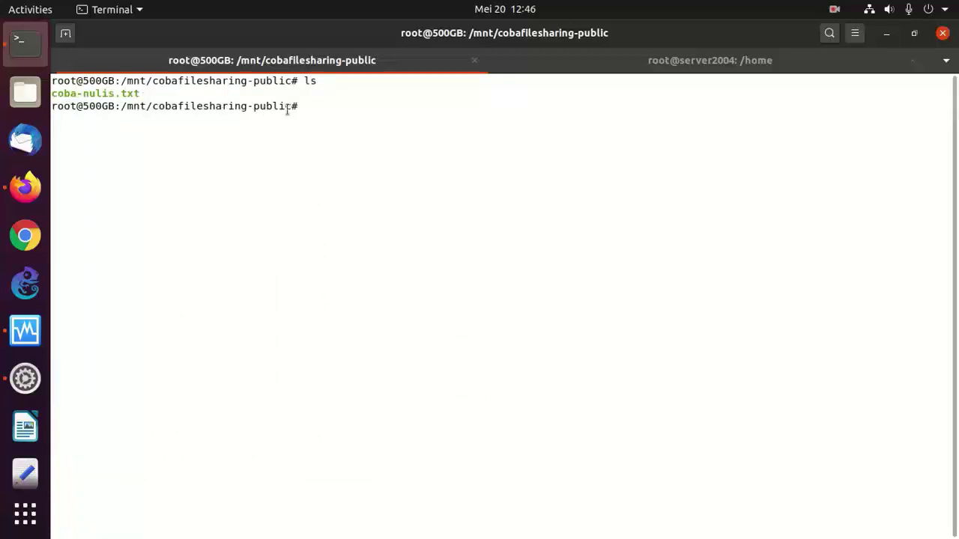
pyautogui.write('more coba')
pyautogui.press('Tab')
pyautogui.press('Return')
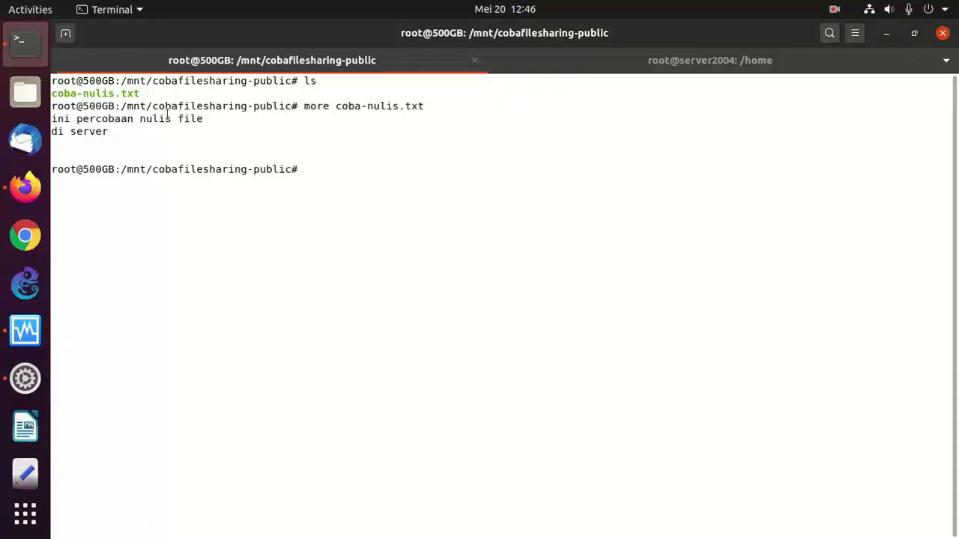
# - On the server2004 tab, clear the screen, enter /home/public and list its files
pyautogui.click(635, 53)
pyautogui.write('cd ')
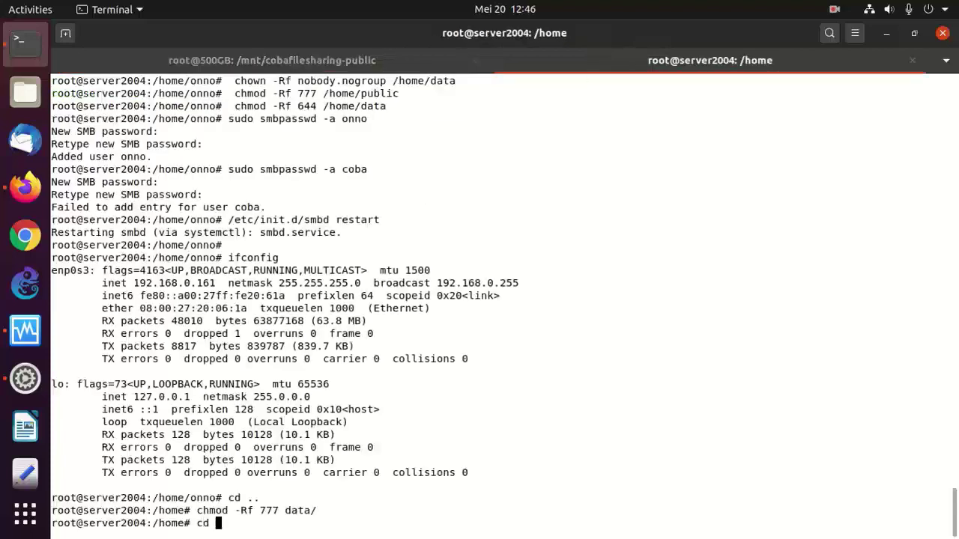
pyautogui.write('pub')
pyautogui.press('BackSpace')
pyautogui.press('BackSpace')
pyautogui.press('BackSpace')
pyautogui.press('BackSpace')
pyautogui.press('BackSpace')
pyautogui.press('BackSpace')
pyautogui.write('clear')
pyautogui.press('Return')
pyautogui.write('cd')
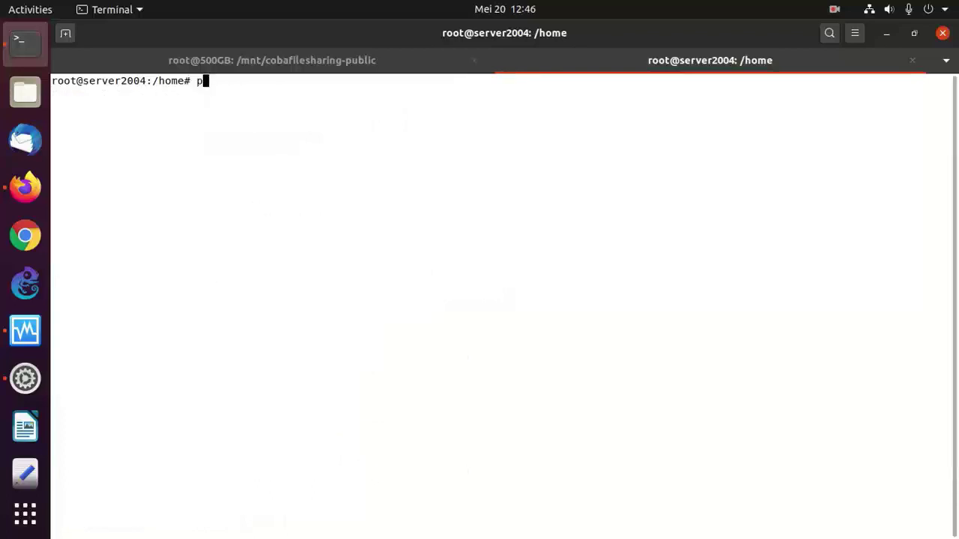
pyautogui.write(' pub')
pyautogui.press('Tab')
pyautogui.press('Return')
pyautogui.write('ls')
pyautogui.press('Return')
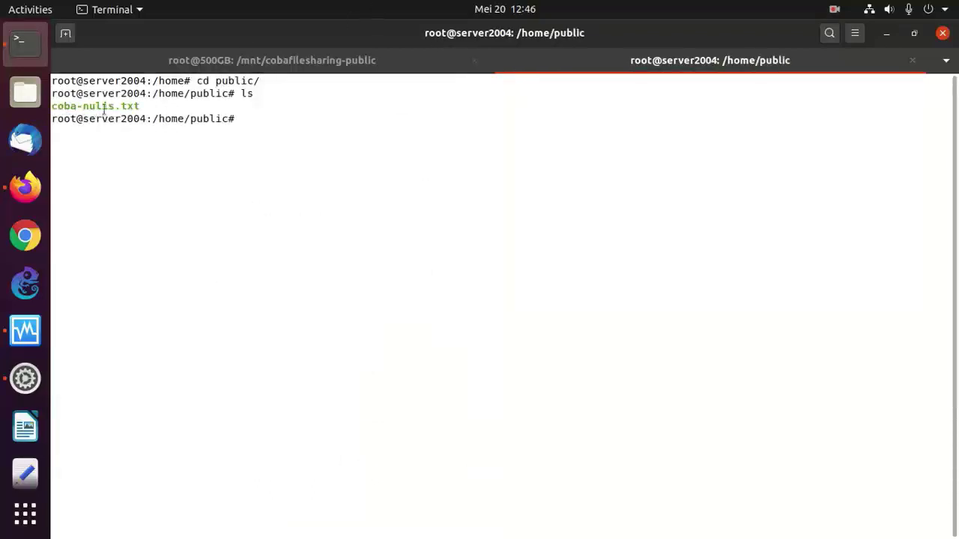
# - Print coba-nulis.txt on the server, then go back to the 500GB tab
pyautogui.write('more cob')
pyautogui.press('Tab')
pyautogui.press('Return')
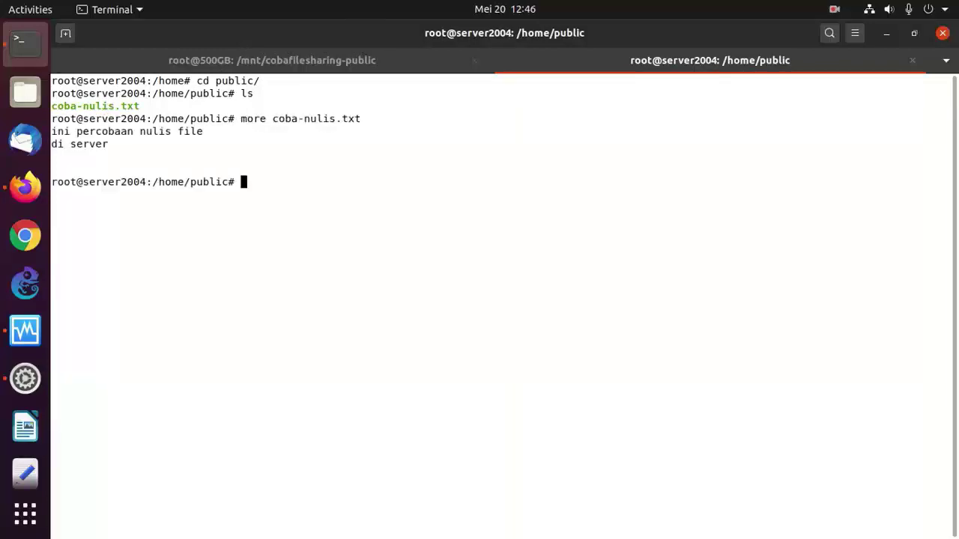
pyautogui.click(217, 59)
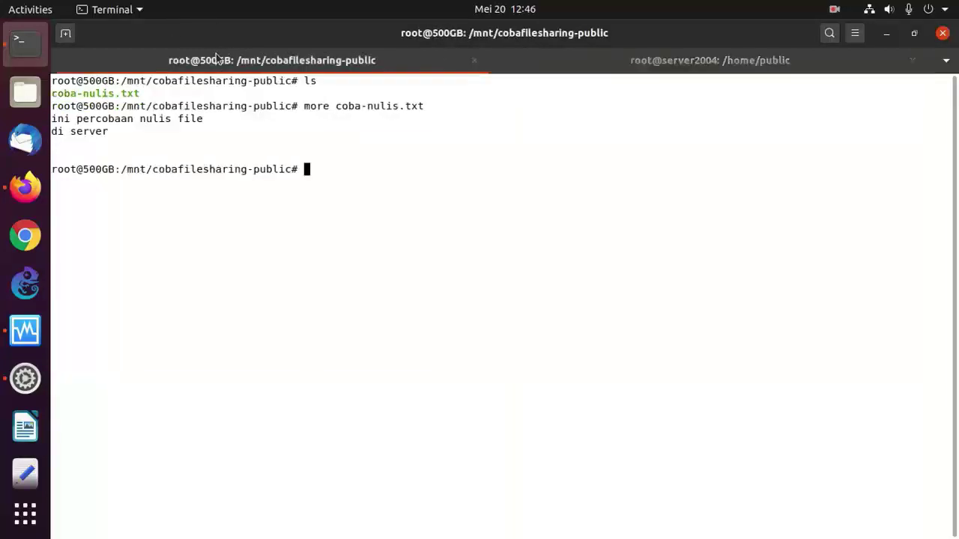
# - Move up to /mnt, enter cobafilesharing-data and list its contents
pyautogui.write('cd ..')
pyautogui.press('Return')
pyautogui.write('cd cob')
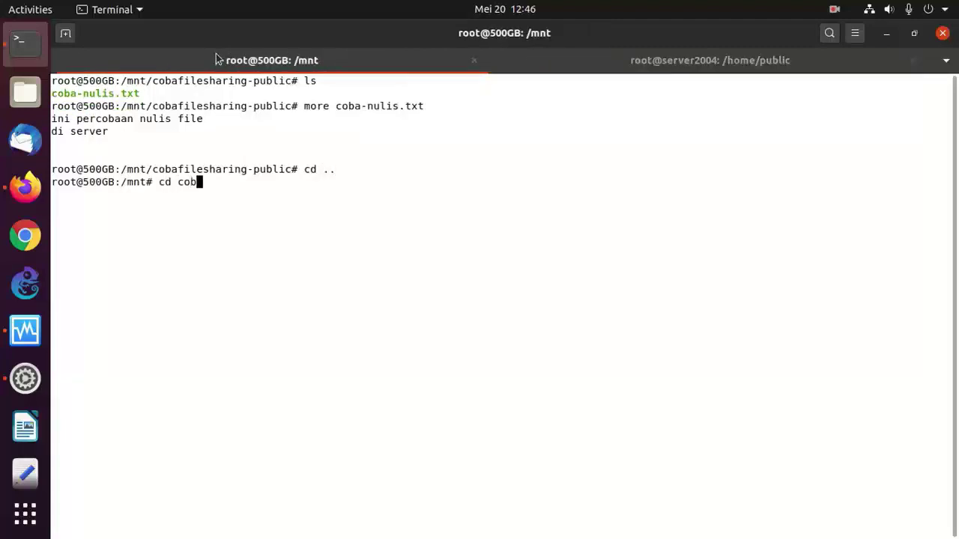
pyautogui.press('Tab')
pyautogui.write('-da')
pyautogui.press('Tab')
pyautogui.press('Return')
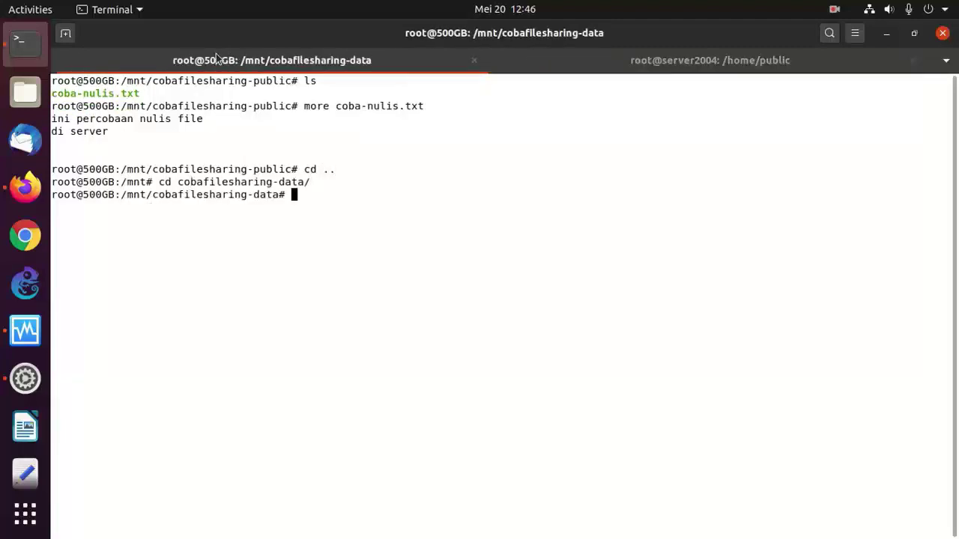
pyautogui.write('ls')
pyautogui.press('Return')
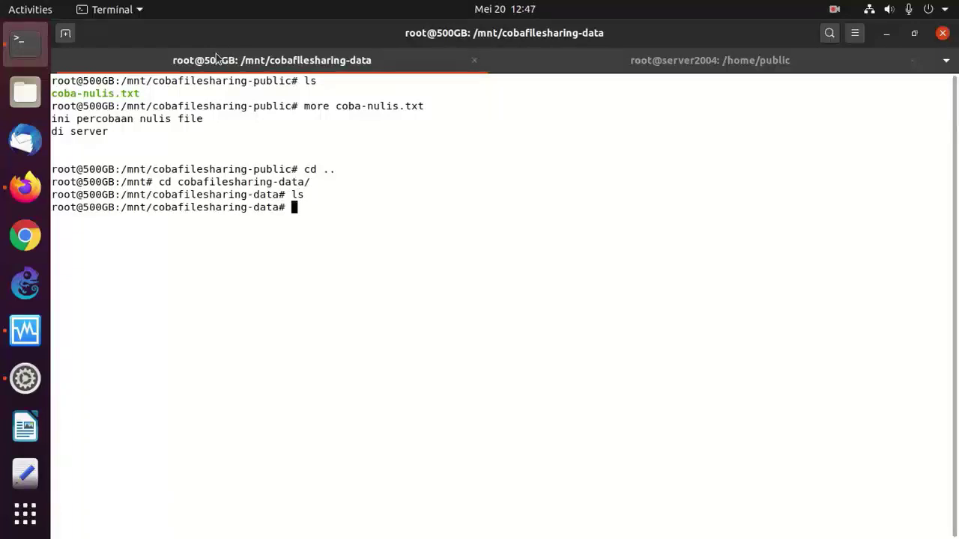
# - Try creating cobabikinfile.txt with touch, which is refused with Permission denied
pyautogui.write('vi')
pyautogui.press('BackSpace')
pyautogui.press('BackSpace')
pyautogui.press('BackSpace')
pyautogui.write('touch cobna')
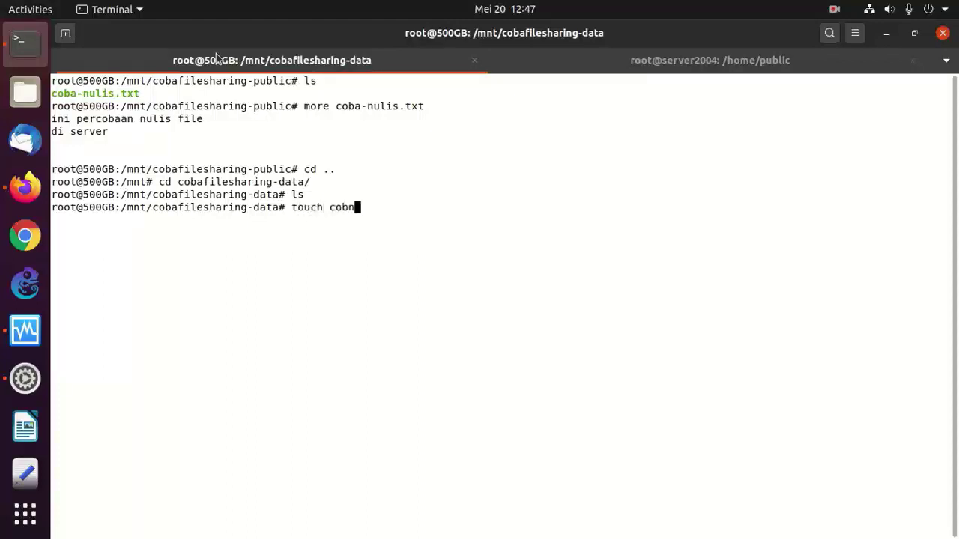
pyautogui.press('BackSpace')
pyautogui.press('BackSpace')
pyautogui.write('a')
pyautogui.write('baky')
pyautogui.press('BackSpace')
pyautogui.press('BackSpace')
pyautogui.press('BackSpace')
pyautogui.press('BackSpace')
pyautogui.write('bikinfile.txt')
pyautogui.press('Return')
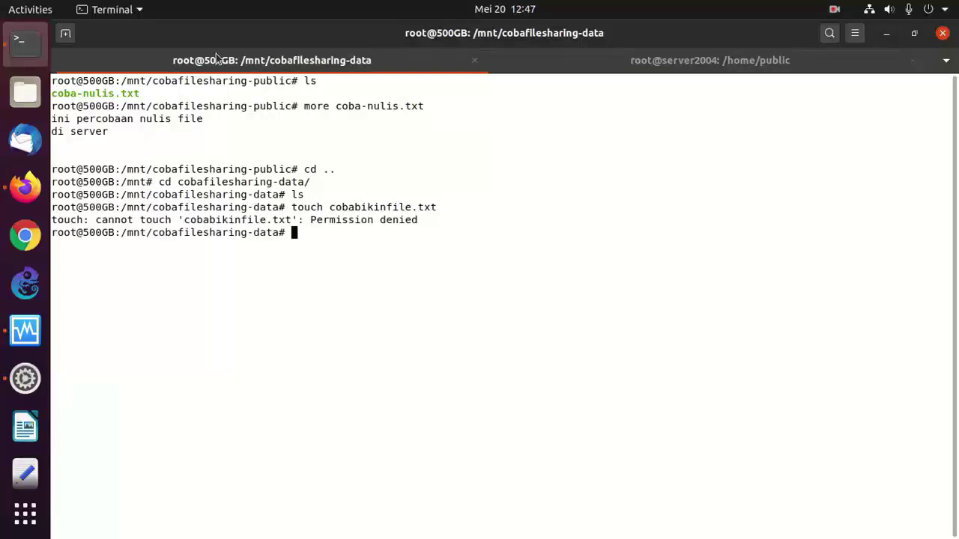
# - On the server2004 tab, go to /home/data, list it and create an empty cobanulisdata.txt
pyautogui.click(600, 68)
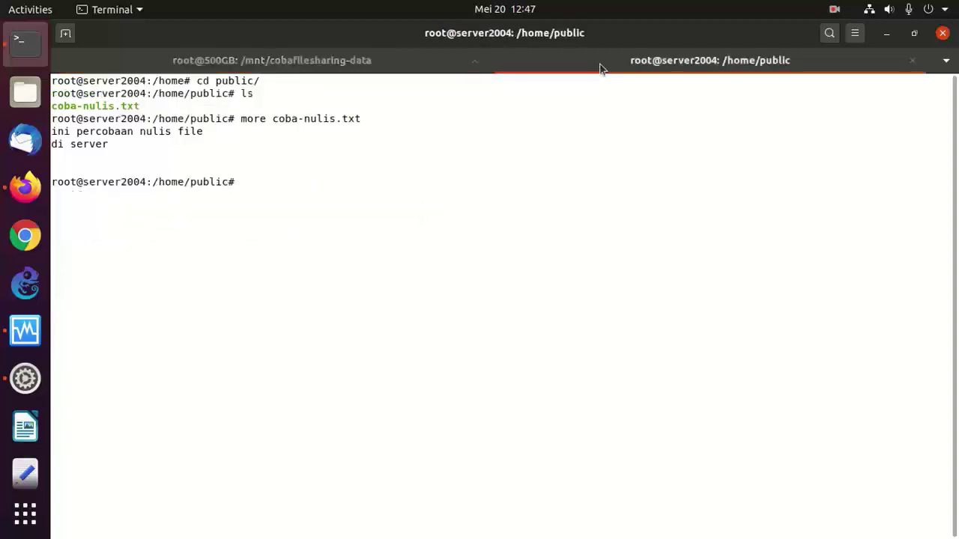
pyautogui.press('Return')
pyautogui.write('cd ..')
pyautogui.press('Return')
pyautogui.write('cd ')
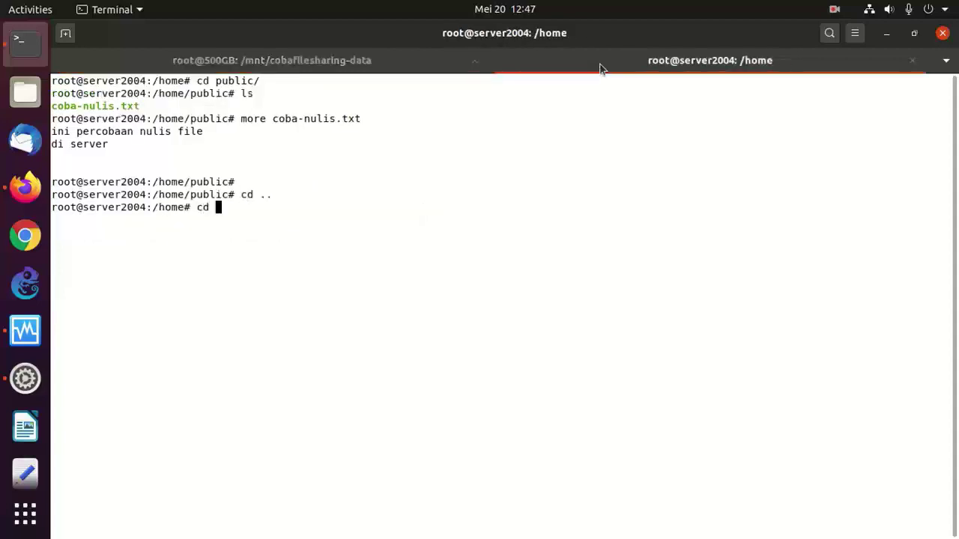
pyautogui.write('data/')
pyautogui.press('Return')
pyautogui.write('ls')
pyautogui.press('Return')
pyautogui.write('tou')
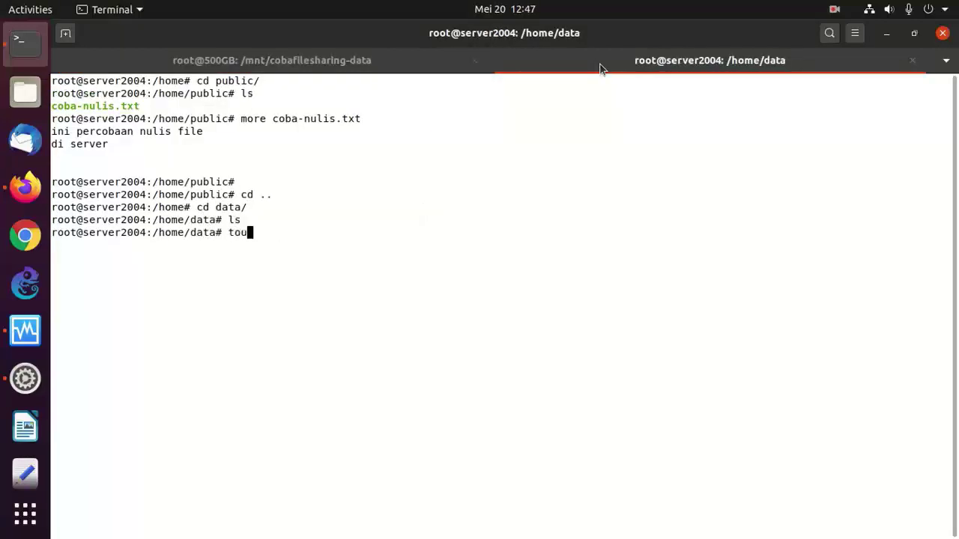
pyautogui.write('ch cobanuokil')
pyautogui.press('BackSpace')
pyautogui.press('BackSpace')
pyautogui.press('BackSpace')
pyautogui.press('BackSpace')
pyautogui.press('BackSpace')
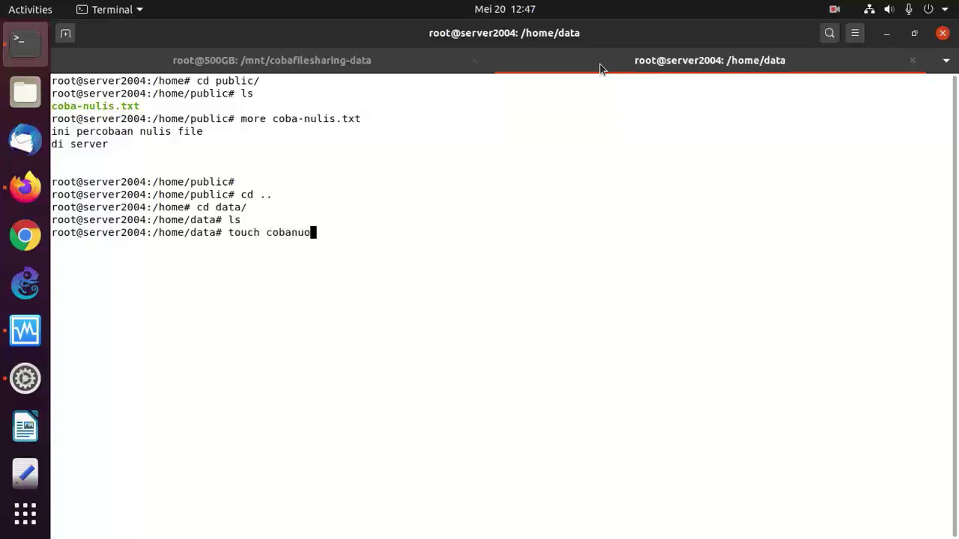
pyautogui.write('ulisdata.txt')
pyautogui.press('Return')
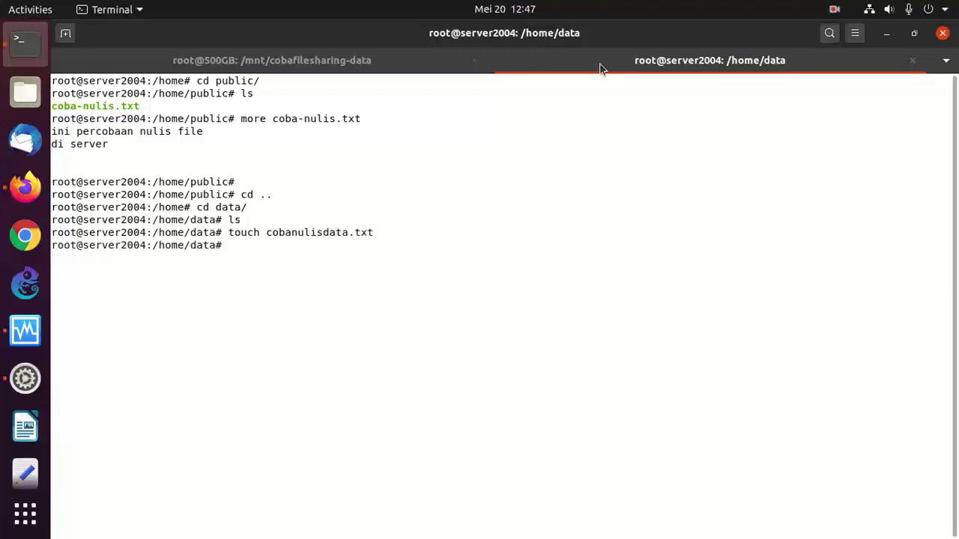
# - Write 'ini data percobaan saja' into cobanulisdata.txt in vi and save with :wq
pyautogui.write('cv')
pyautogui.press('BackSpace')
pyautogui.press('BackSpace')
pyautogui.write('vi cob')
pyautogui.press('Tab')
pyautogui.press('Return')
pyautogui.write('ii')
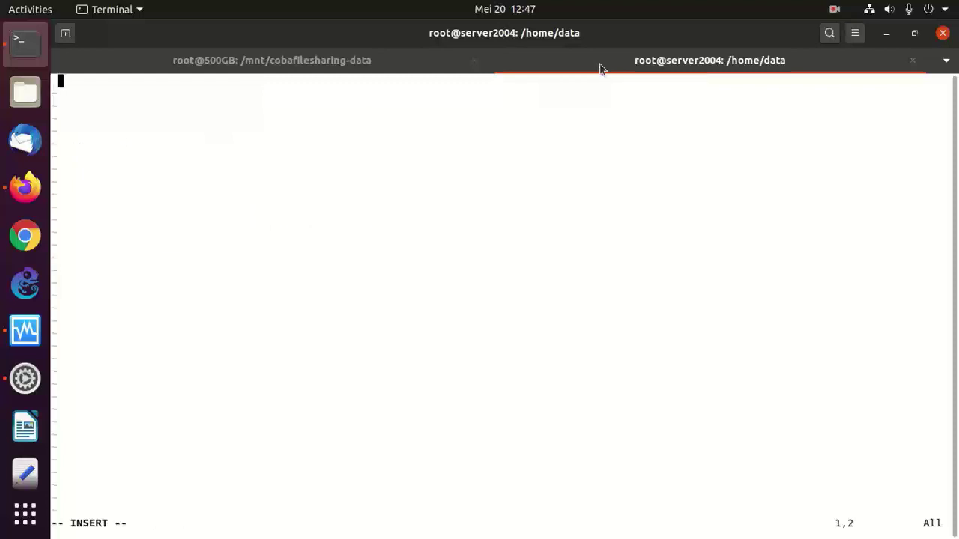
pyautogui.write('ni data poe')
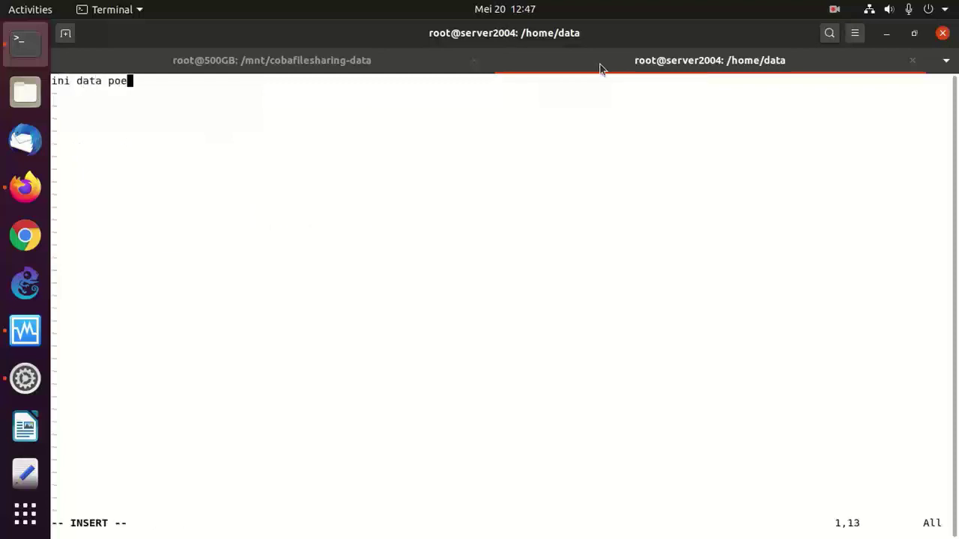
pyautogui.press('BackSpace')
pyautogui.press('BackSpace')
pyautogui.write('ercobaana')
pyautogui.press('BackSpace')
pyautogui.write('v')
pyautogui.press('BackSpace')
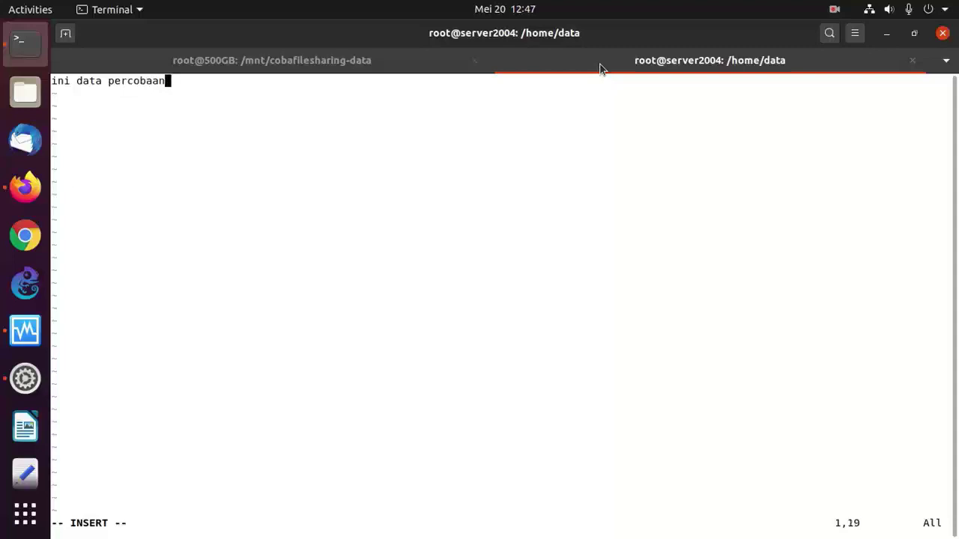
pyautogui.press('Return')
pyautogui.write('saja')
pyautogui.press('Return')
pyautogui.press('Escape')
pyautogui.write(':wq')
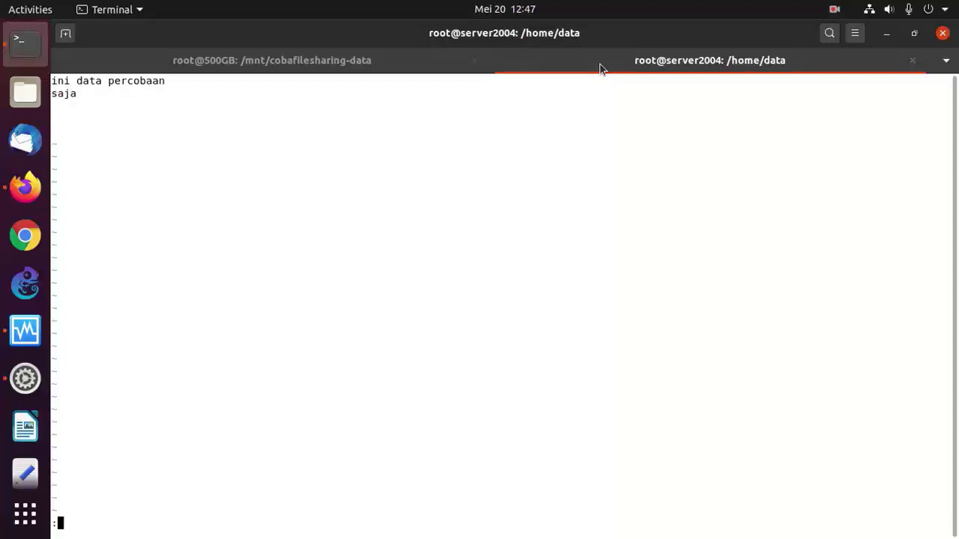
pyautogui.press('Return')
# - List /home/data and display the contents of cobanulisdata.txt
pyautogui.write('c')
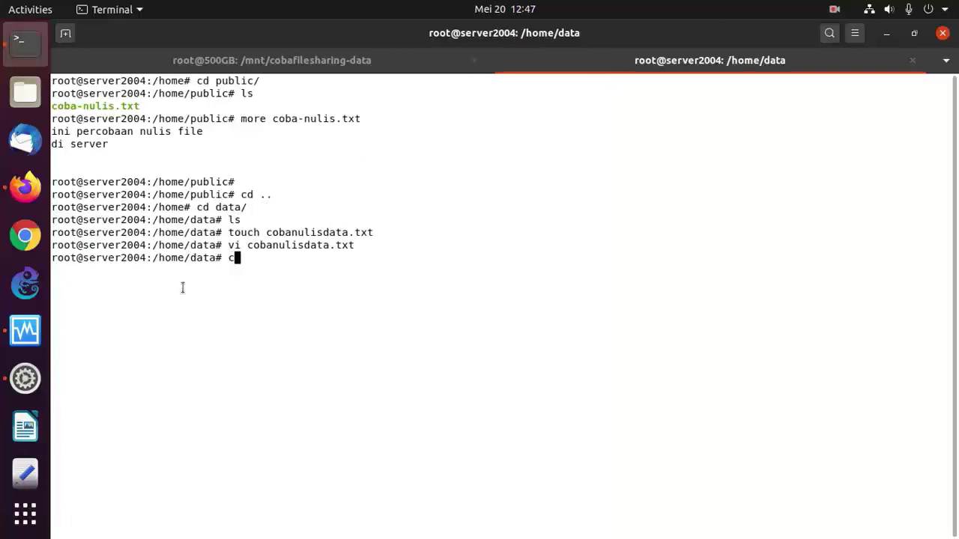
pyautogui.press('BackSpace')
pyautogui.write('ls')
pyautogui.press('Return')
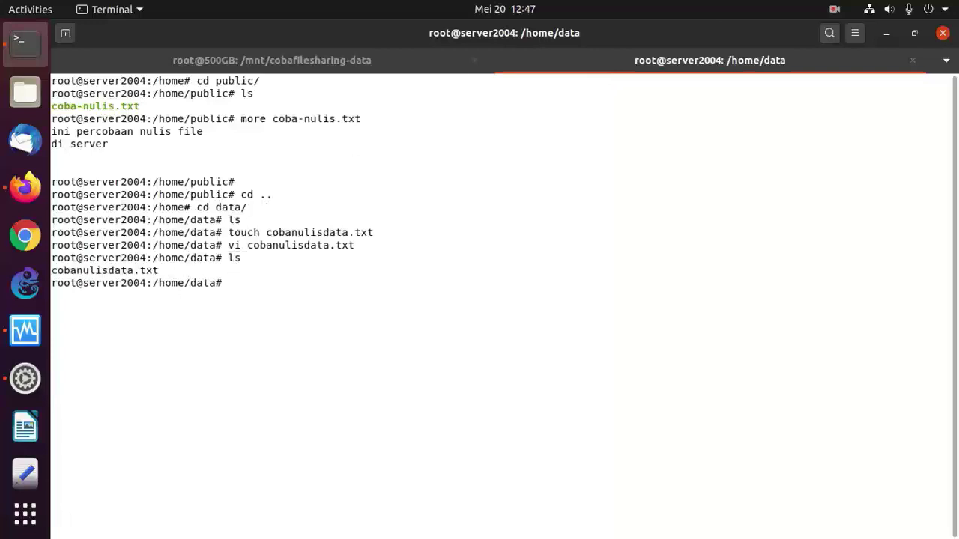
pyautogui.write('more co')
pyautogui.press('Tab')
pyautogui.press('Return')
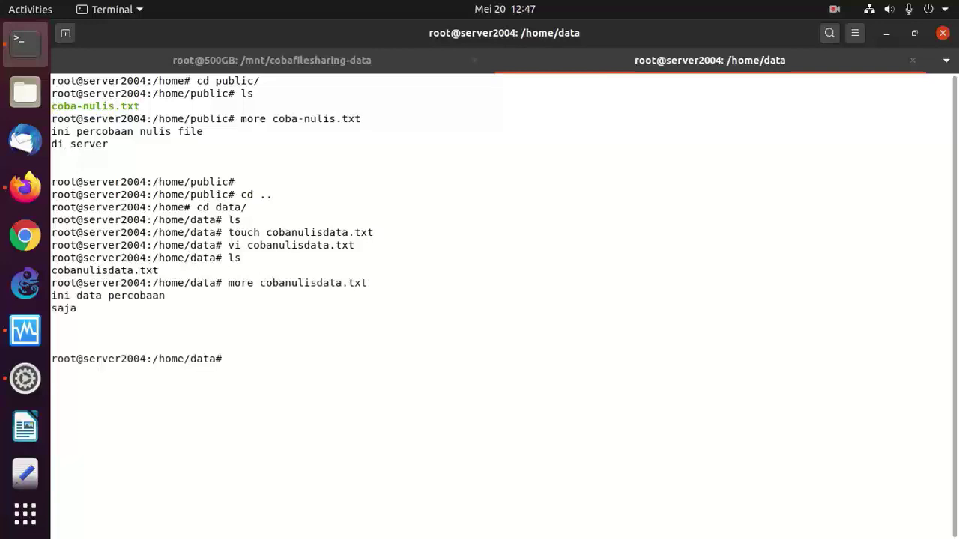
# - On the 500GB tab, list the share and show cobanulisdata.txt, then bring up Firefox's Hootsuite dashboard
pyautogui.click(324, 61)
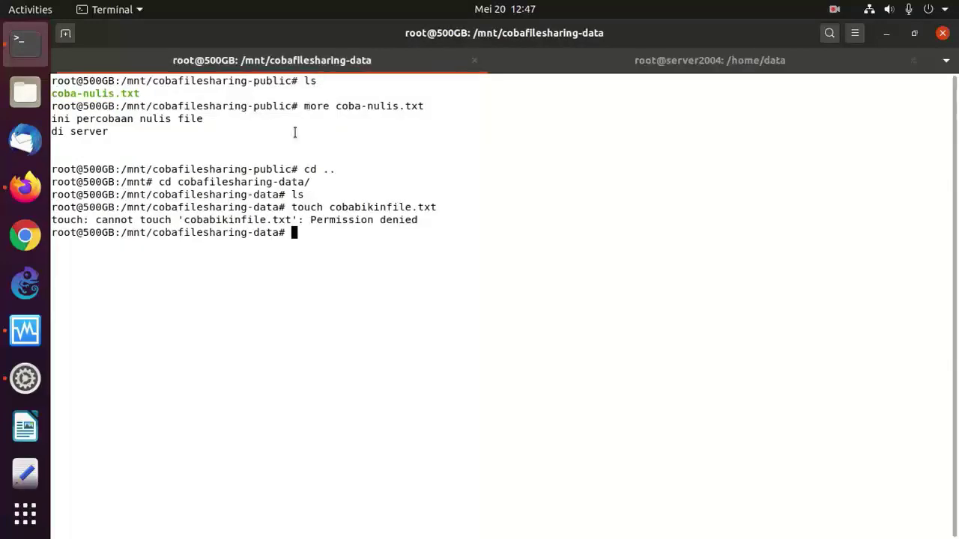
pyautogui.write('ls')
pyautogui.press('Return')
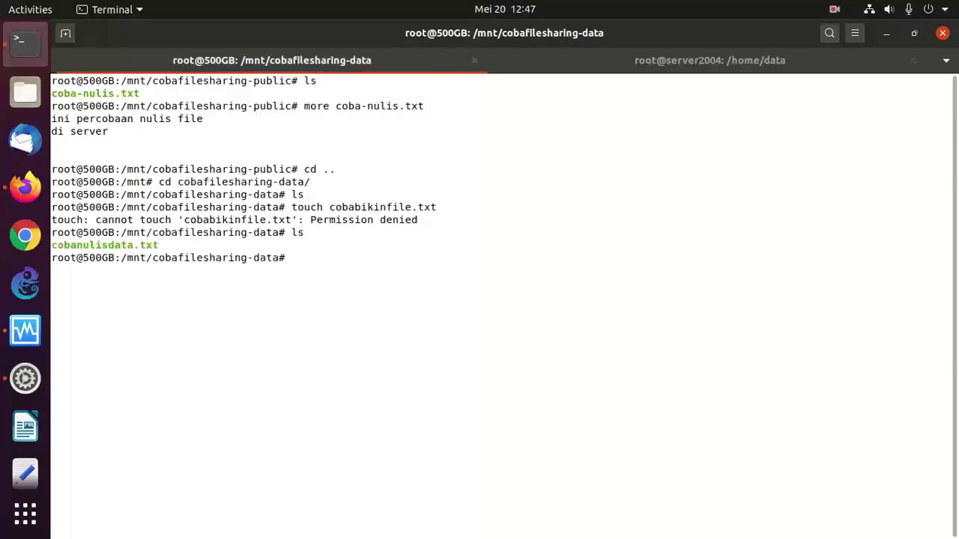
pyautogui.write('more cob')
pyautogui.press('Tab')
pyautogui.press('Return')
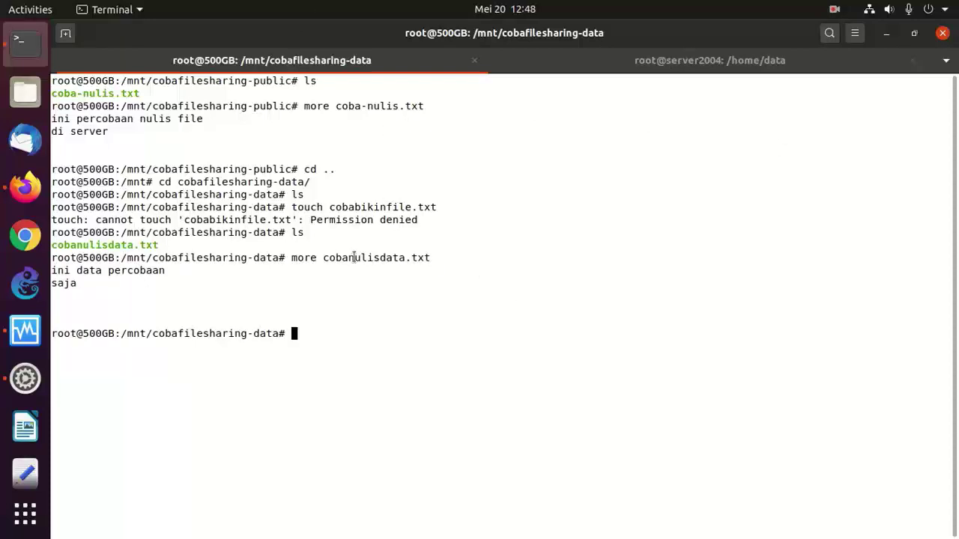
pyautogui.click(690, 68)
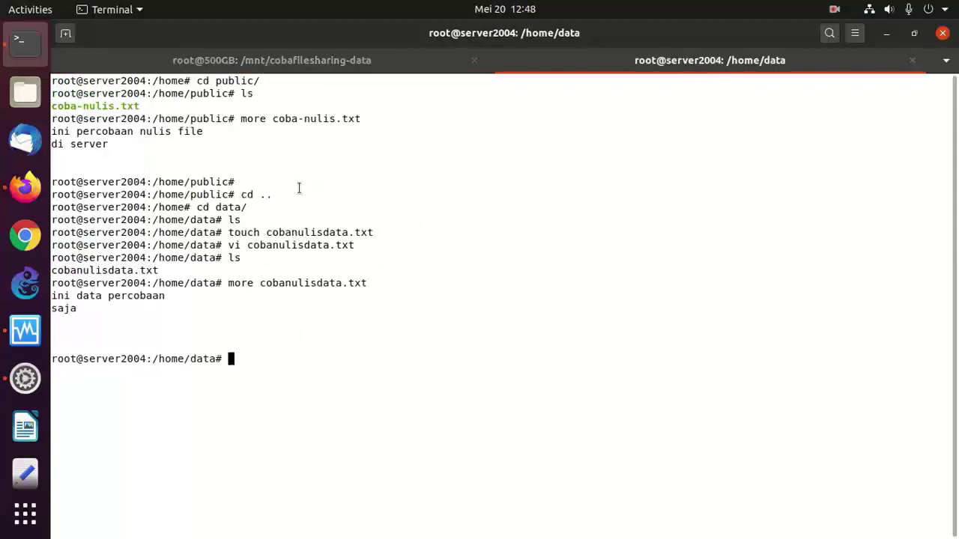
pyautogui.click(43, 179)
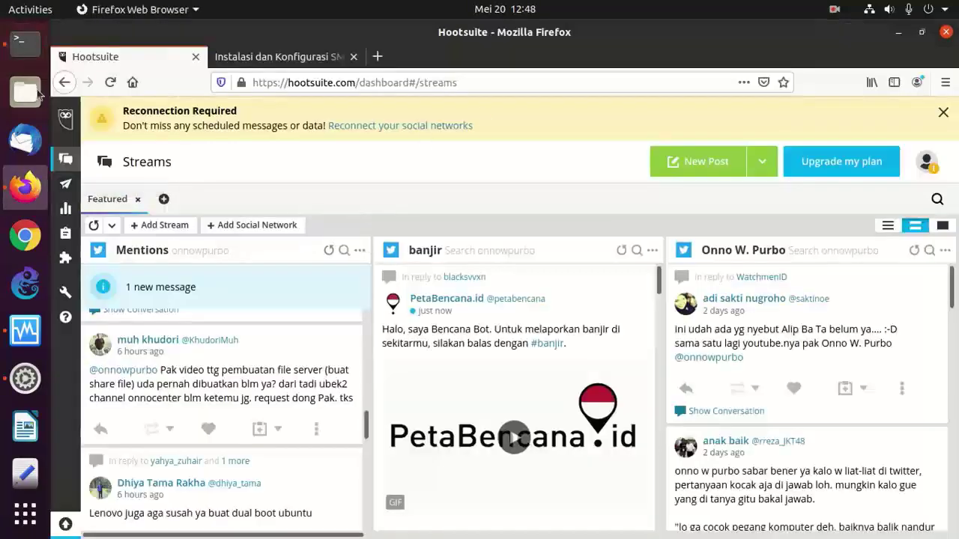
pyautogui.click(25, 43)
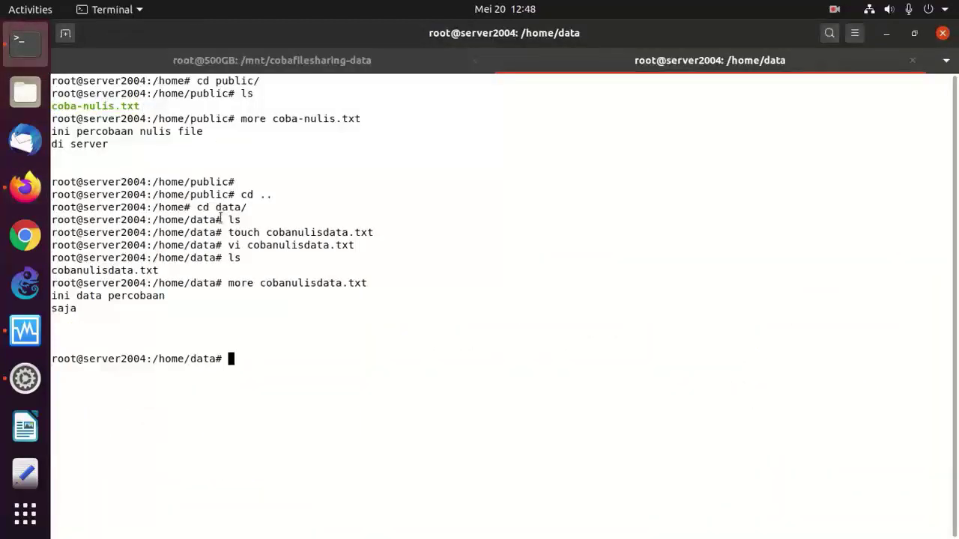
pyautogui.click(33, 189)
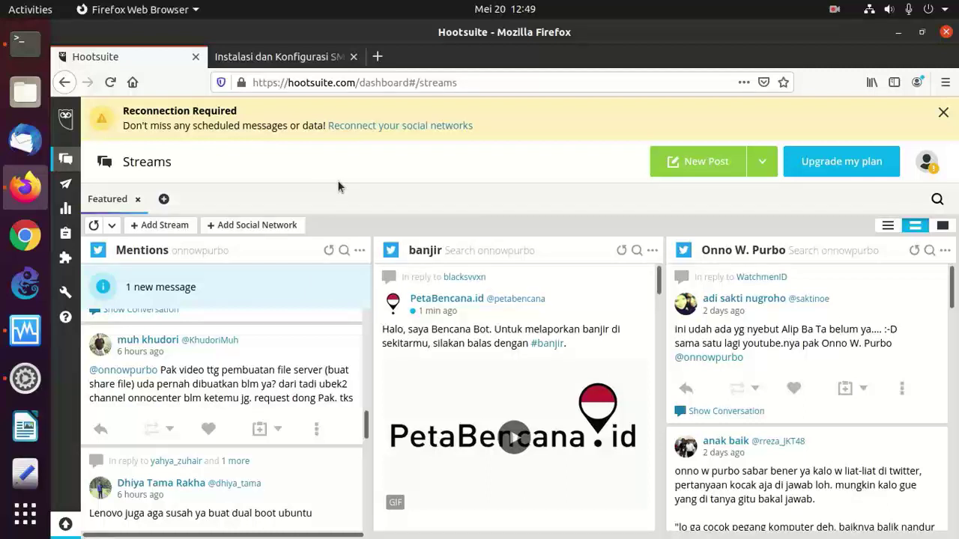
pyautogui.click(834, 10)
pyautogui.click(842, 72)
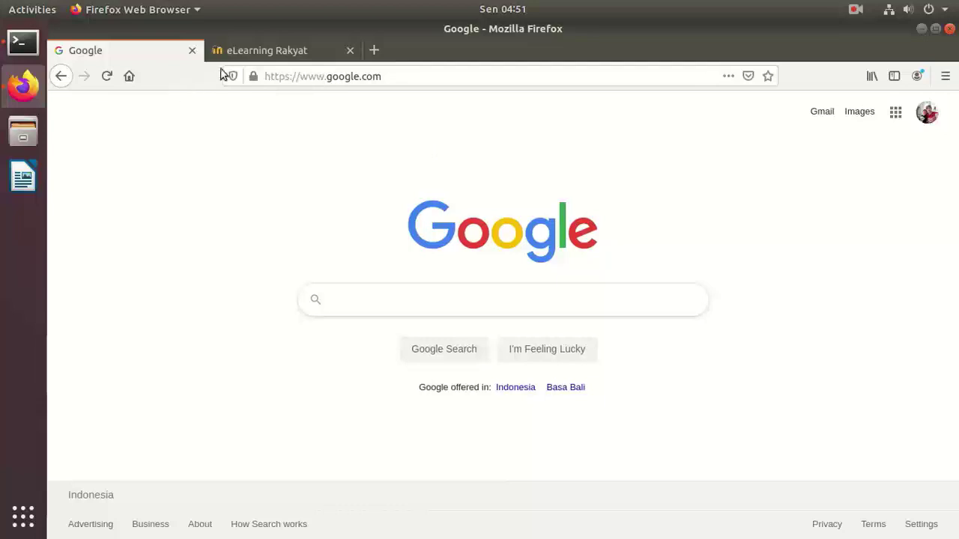
# - Open the Sistem Operasi course on eLearning Rakyat and scroll to Repository & Instalasi Software di Linux
pyautogui.click(266, 51)
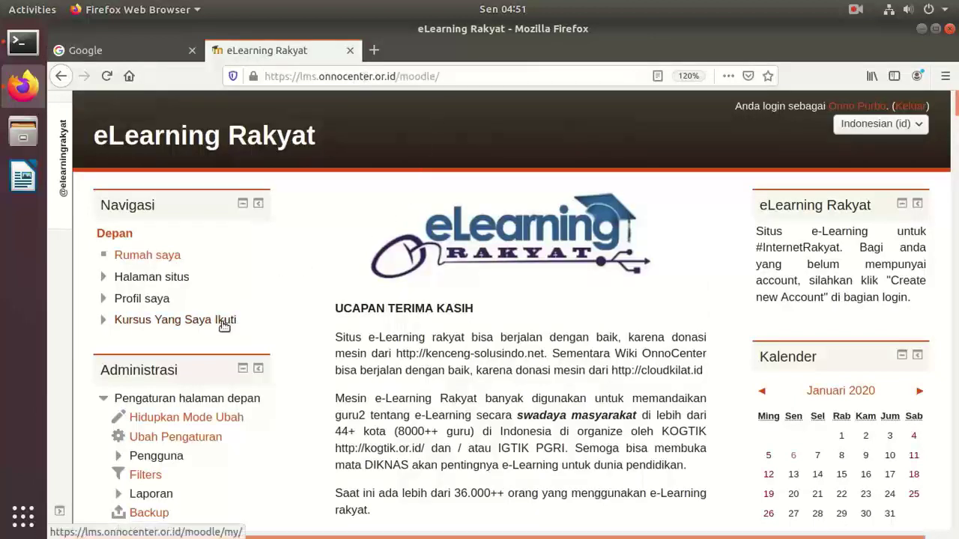
pyautogui.click(194, 320)
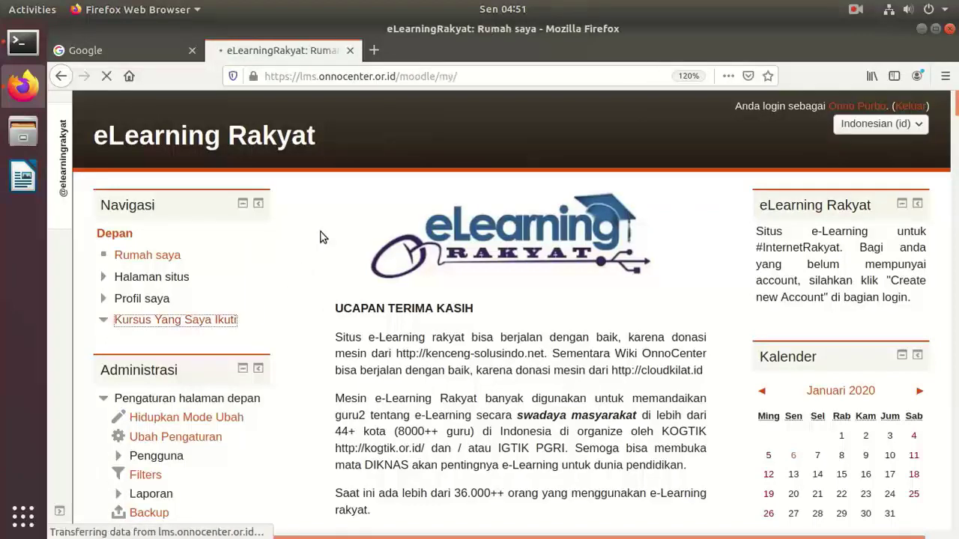
pyautogui.scroll(-5, 321, 234)
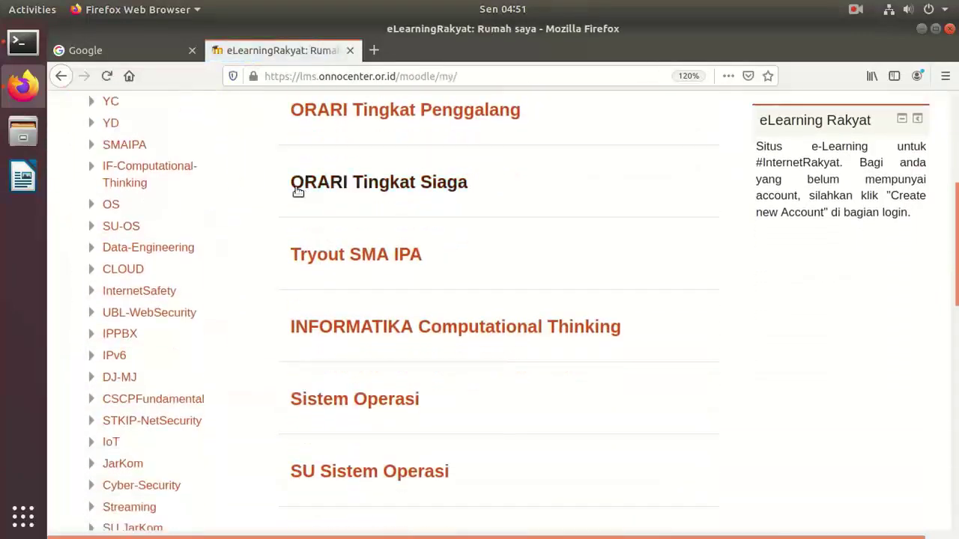
pyautogui.click(111, 205)
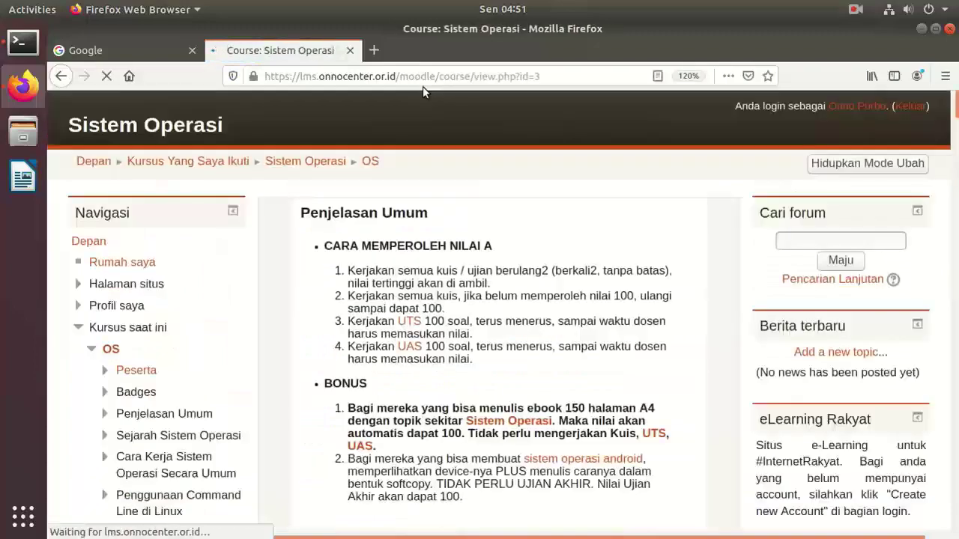
pyautogui.scroll(-6, 545, 226)
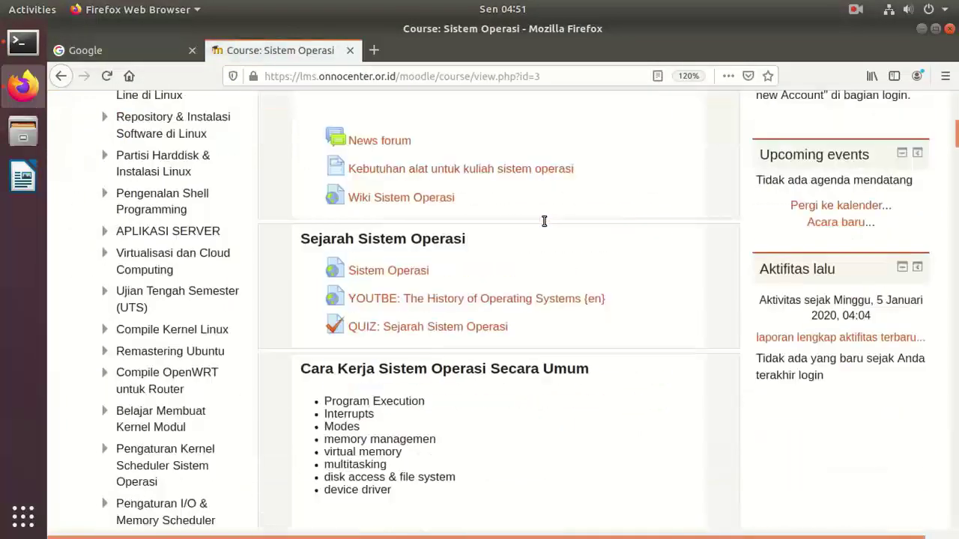
pyautogui.scroll(-3, 544, 226)
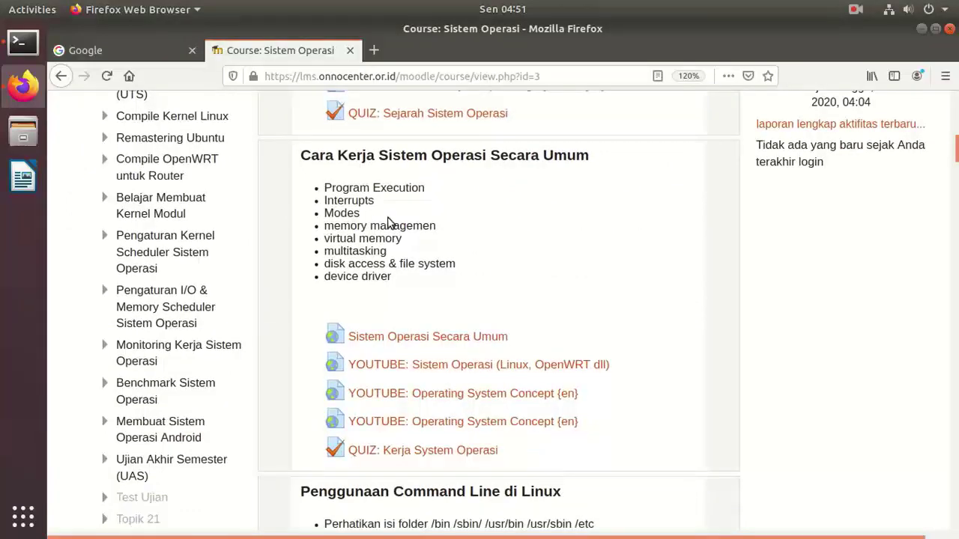
pyautogui.scroll(-5, 387, 223)
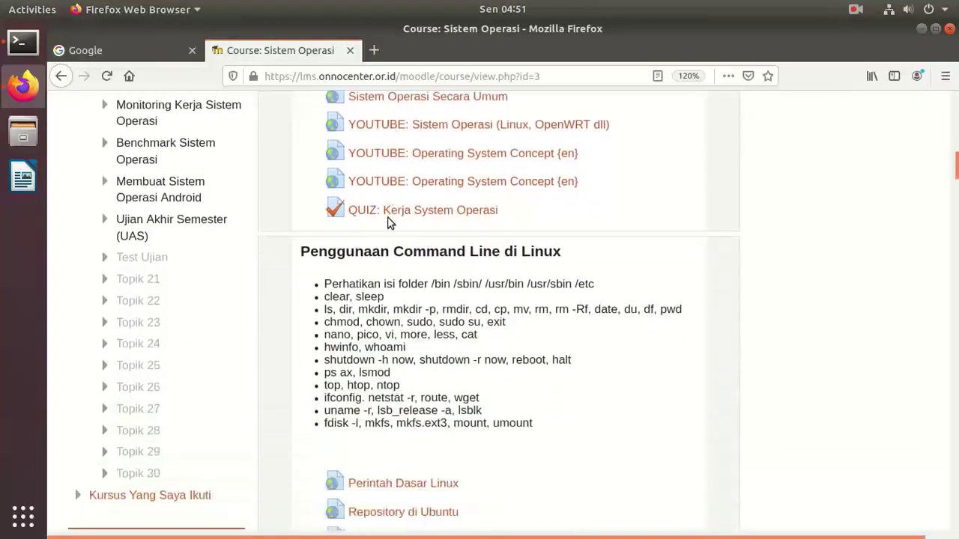
pyautogui.scroll(-5, 388, 222)
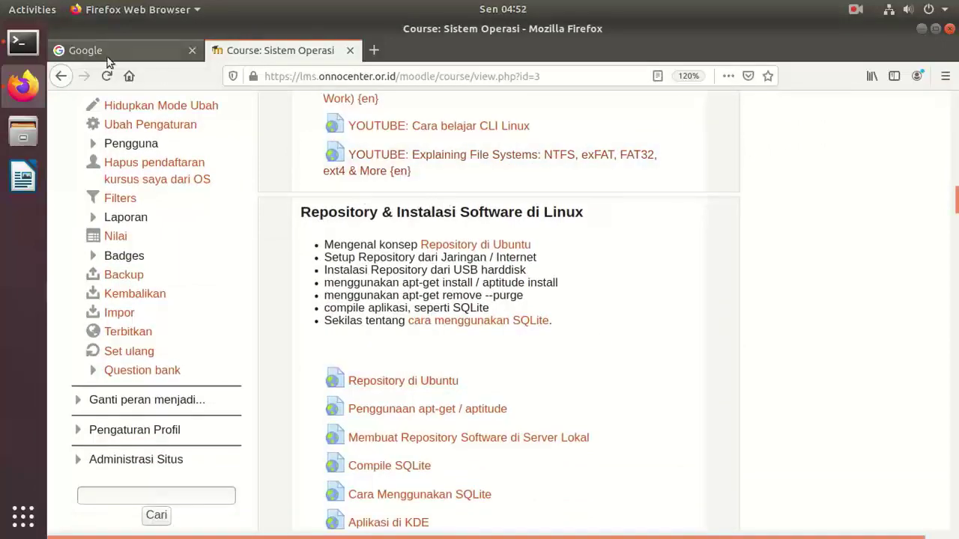
# - In the terminal, clear the screen and page through sources.list with more
pyautogui.click(26, 43)
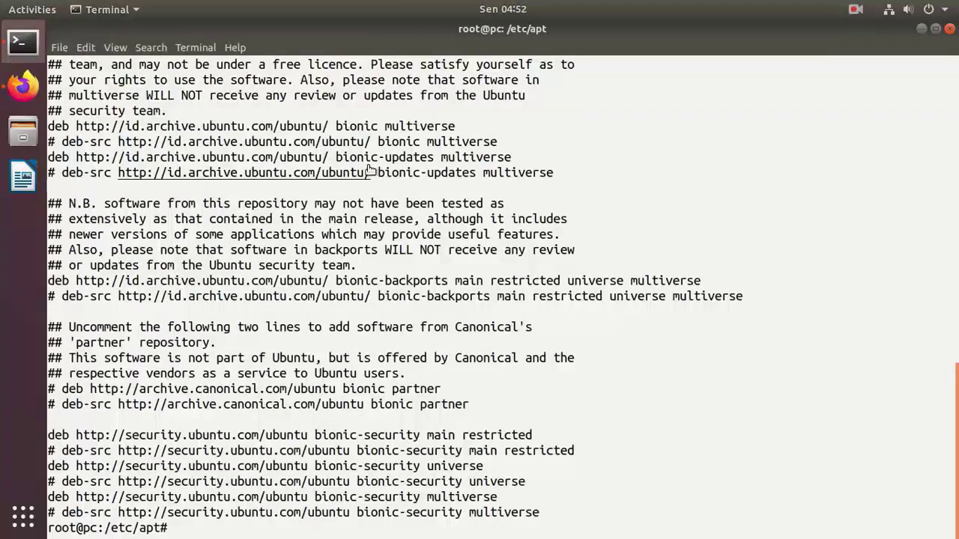
pyautogui.write('clear')
pyautogui.press('Return')
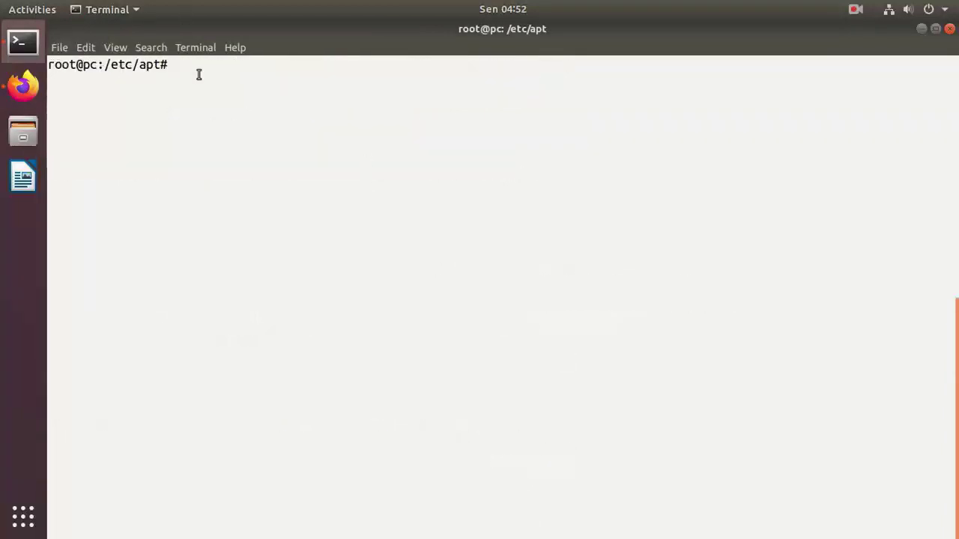
pyautogui.write('more sources.list')
pyautogui.press('Return')
pyautogui.press('space')
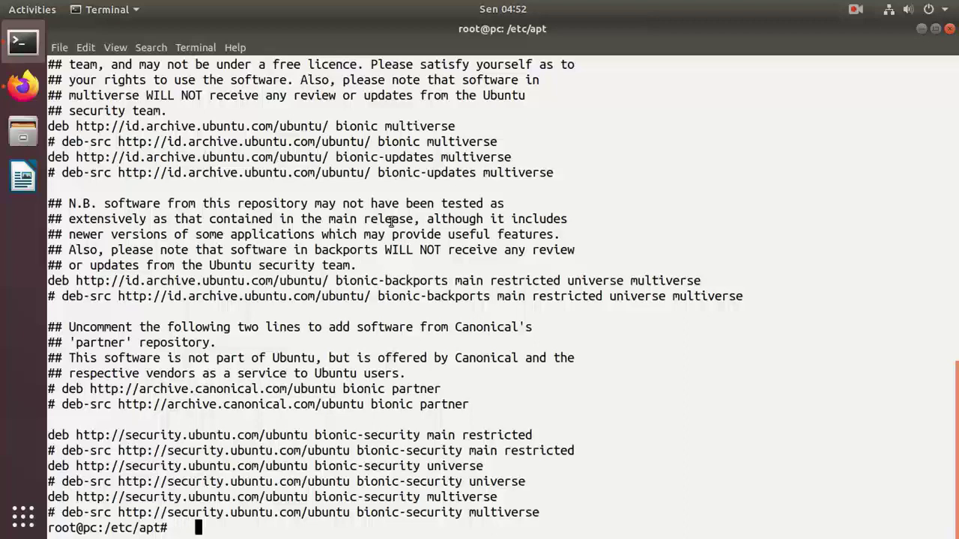
# - Highlight the bionic and bionic-updates multiverse deb lines, then return to the Moodle course
pyautogui.moveTo(454, 126); pyautogui.dragTo(48, 126)
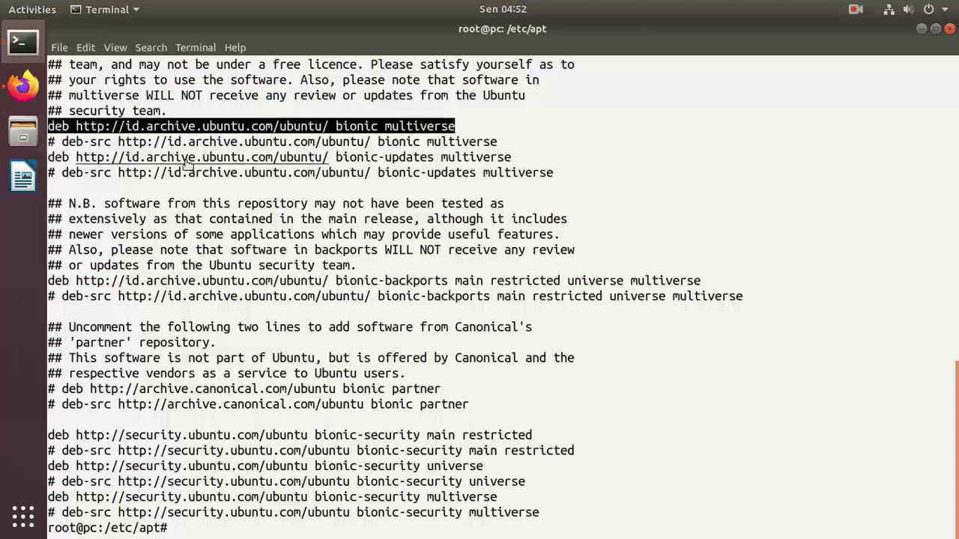
pyautogui.moveTo(94, 155); pyautogui.dragTo(50, 158)
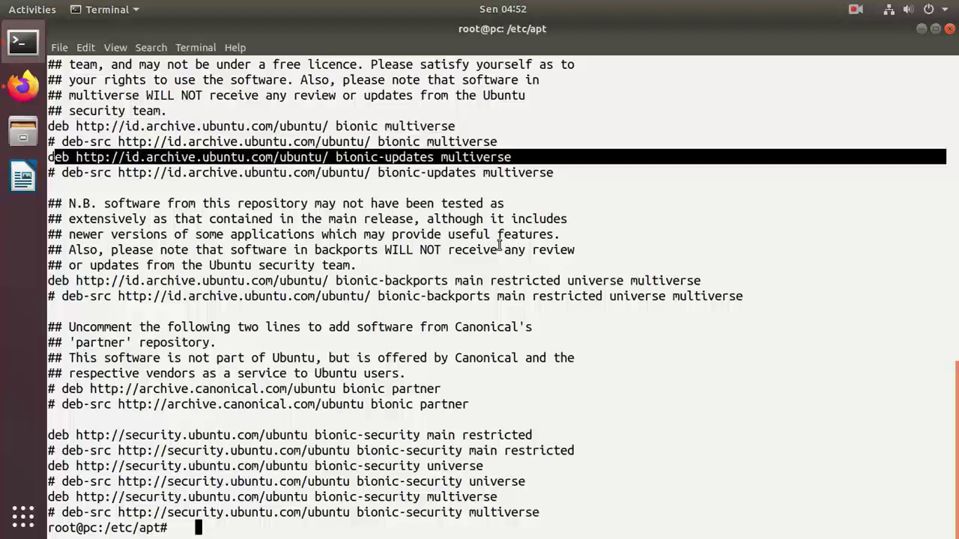
pyautogui.click(146, 171)
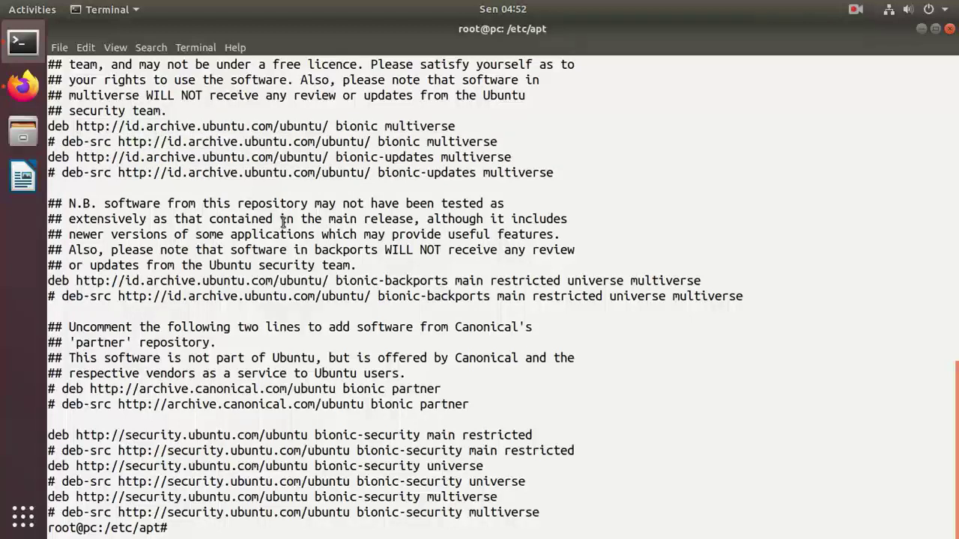
pyautogui.click(32, 75)
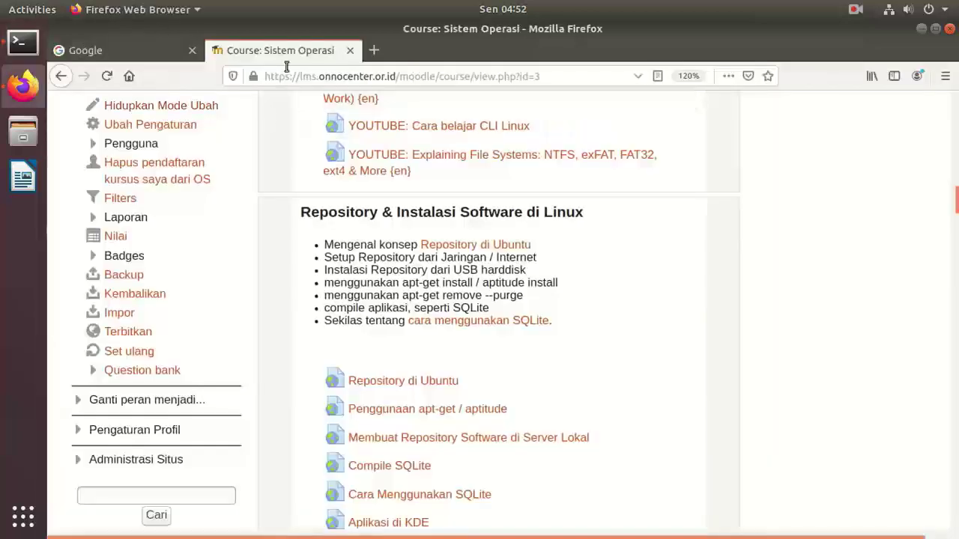
# - Search Google for 'ubuntu sources.list generator' and open the Ubuntu Sources List Generator result
pyautogui.click(96, 50)
pyautogui.click(466, 299)
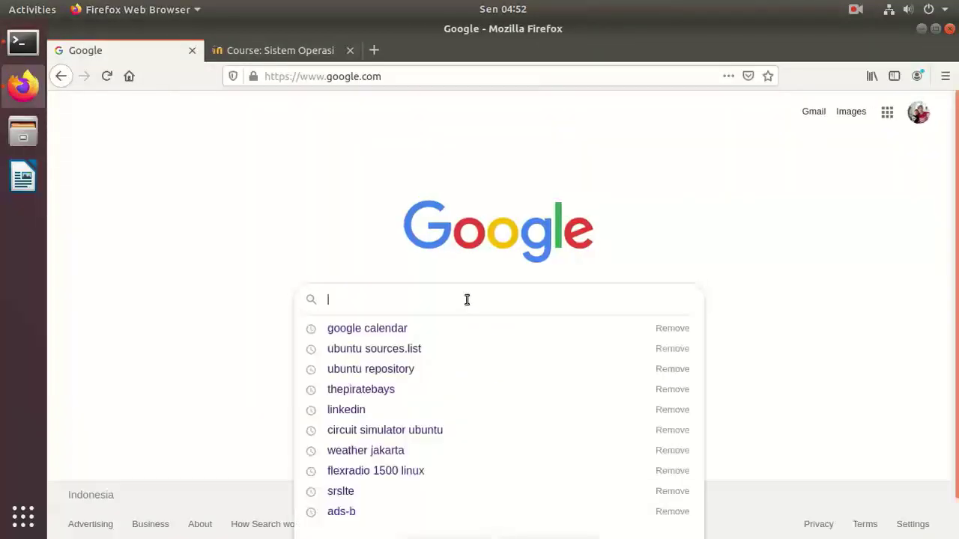
pyautogui.write('ubuntu')
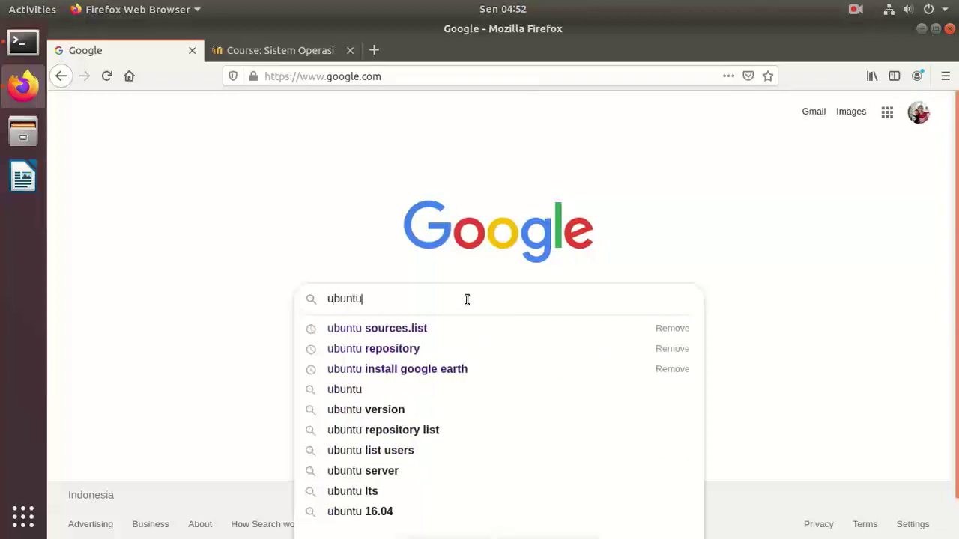
pyautogui.press('Down')
pyautogui.write('gene')
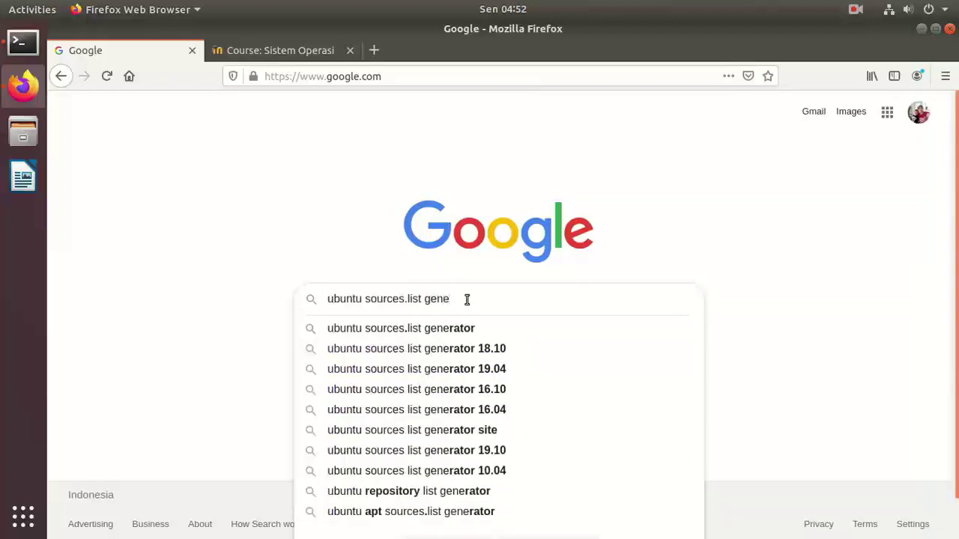
pyautogui.press('Down')
pyautogui.press('Return')
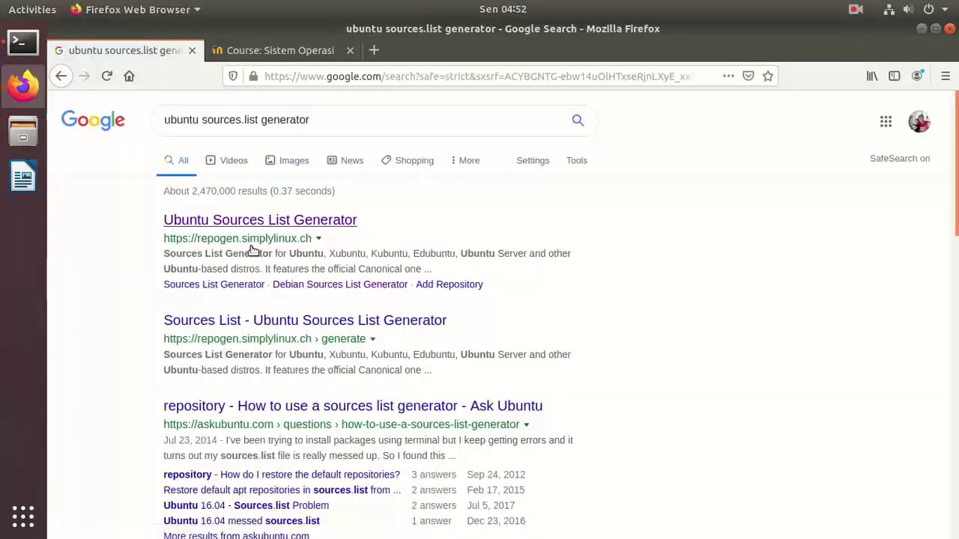
pyautogui.click(262, 222)
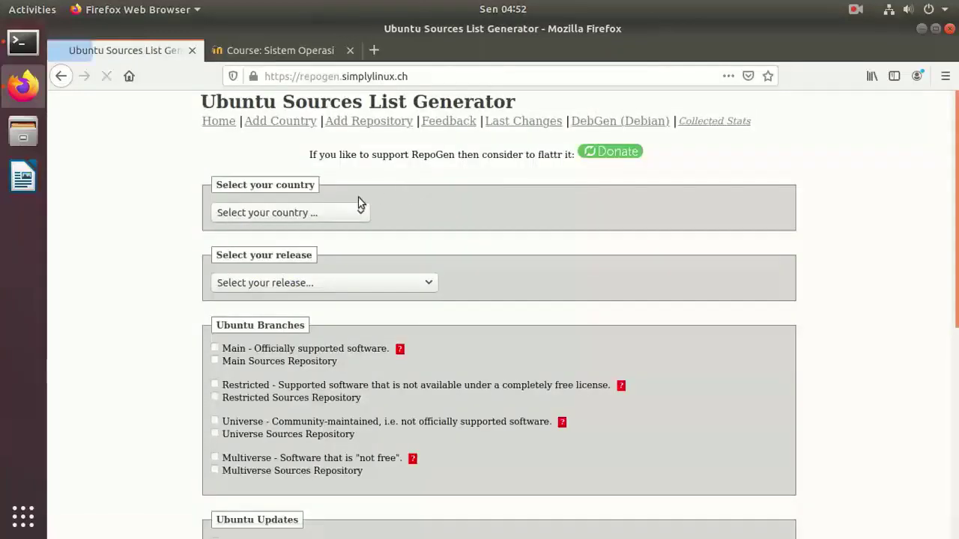
# - Select Hong kong as the country and Bionic 18.04 as the release
pyautogui.click(361, 209)
pyautogui.moveTo(372, 242); pyautogui.dragTo(353, 346)
pyautogui.scroll(-1, 352, 343)
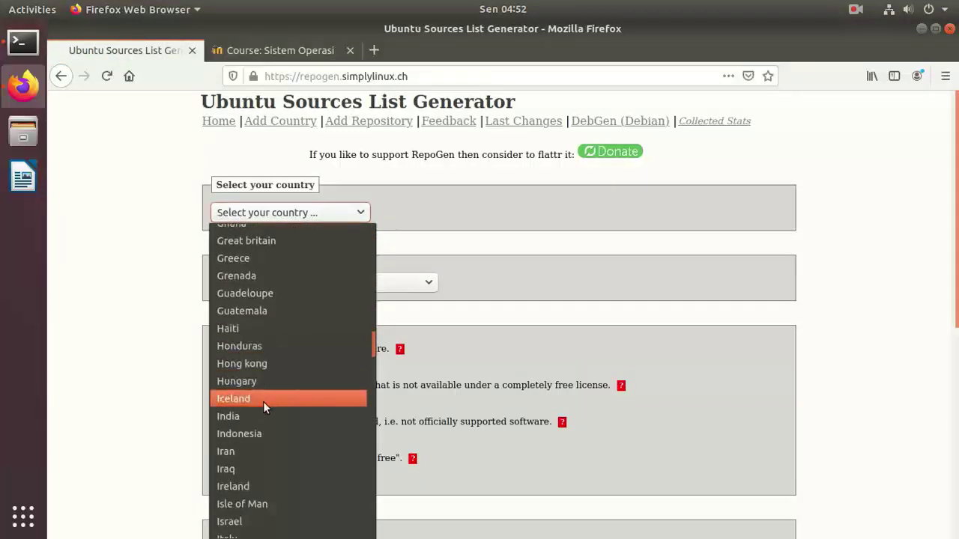
pyautogui.click(265, 365)
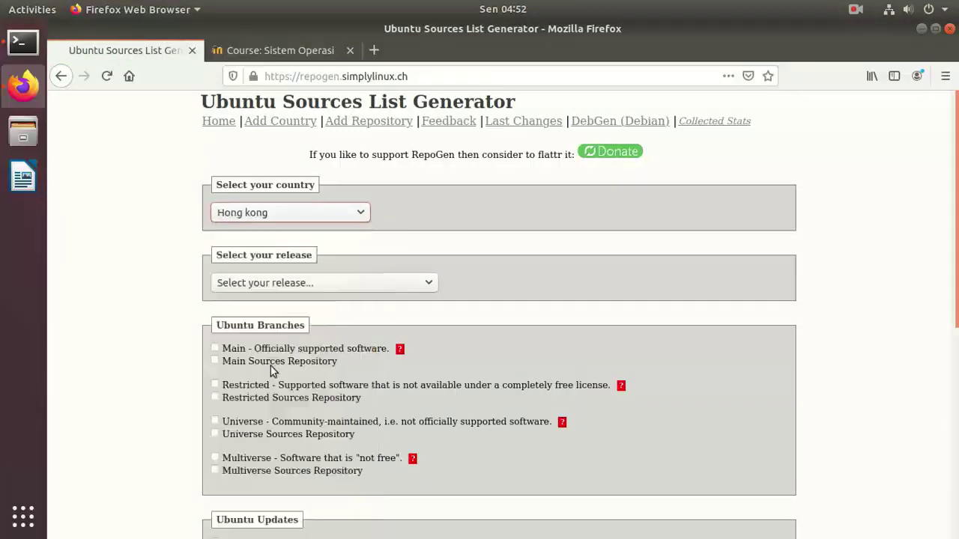
pyautogui.click(314, 284)
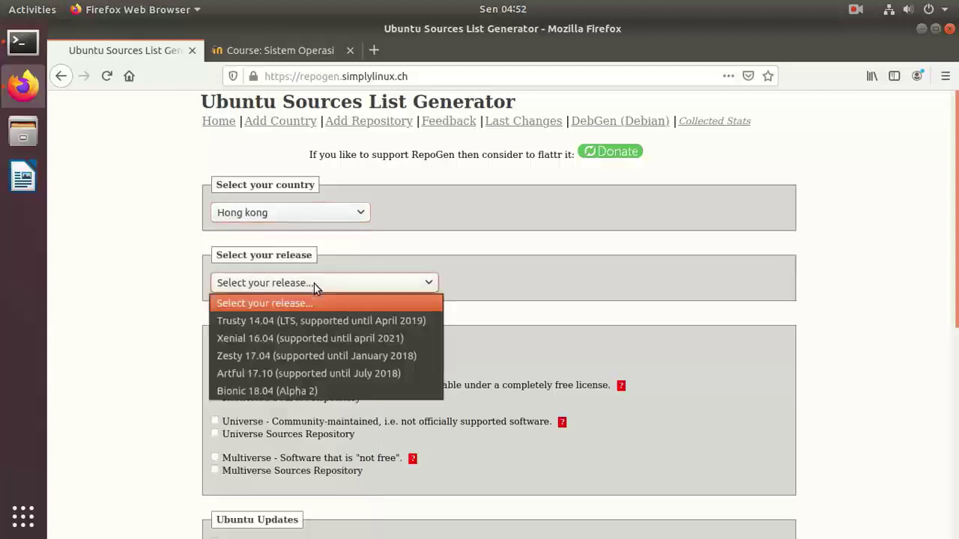
pyautogui.click(292, 391)
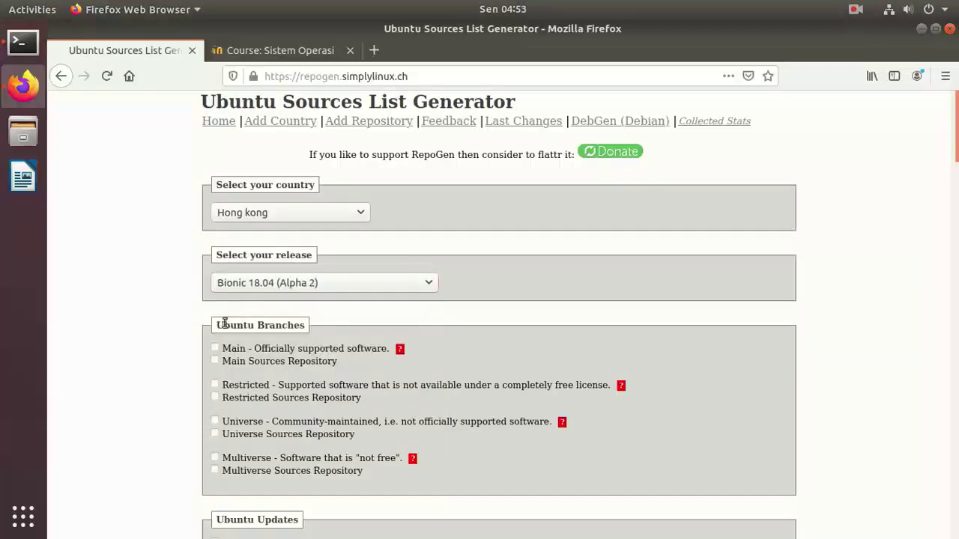
# - Tick the Main, Restricted, Multiverse and Universe branches and generate the list
pyautogui.click(214, 347)
pyautogui.click(214, 384)
pyautogui.click(215, 456)
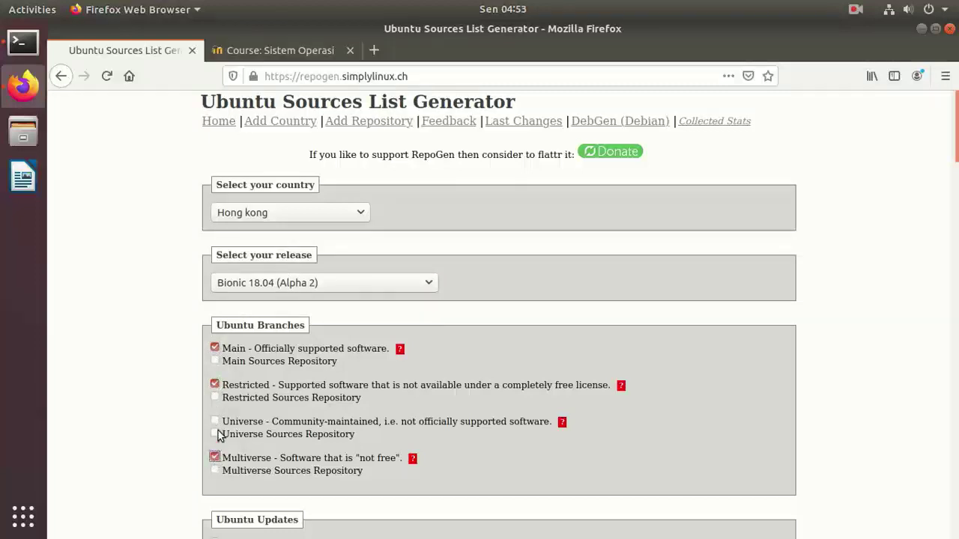
pyautogui.click(214, 420)
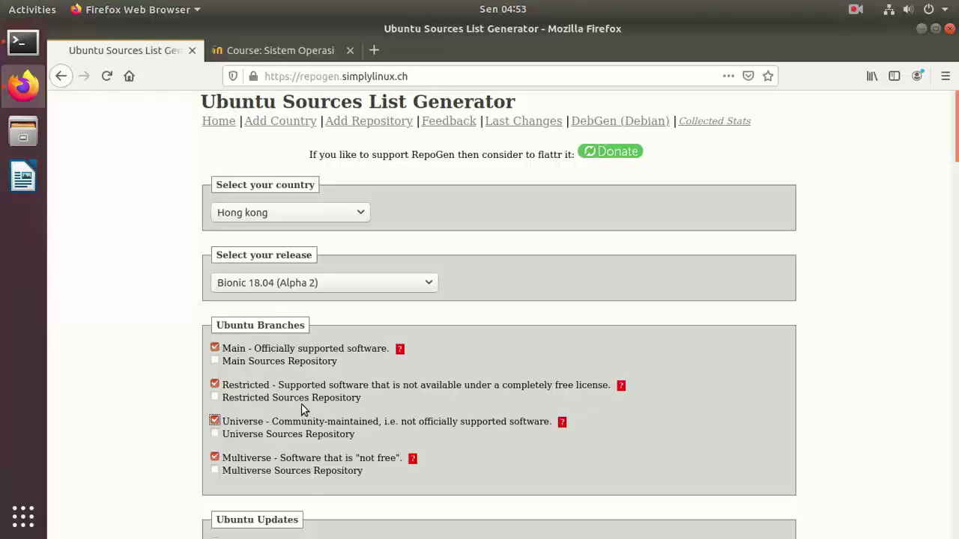
pyautogui.scroll(-15, 302, 408)
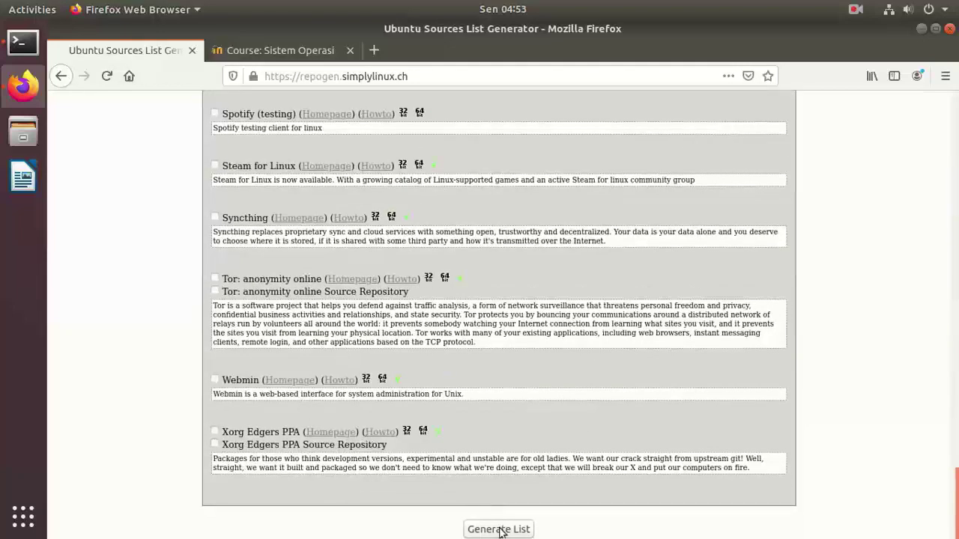
pyautogui.click(498, 529)
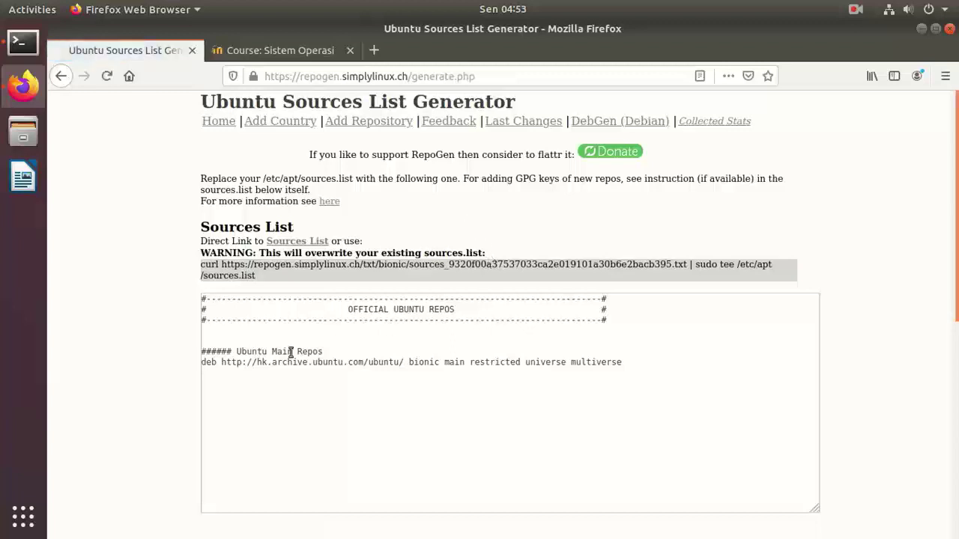
# - Copy the highlighted Ubuntu Main Repos lines from the Sources List box
pyautogui.moveTo(204, 349); pyautogui.dragTo(203, 374)
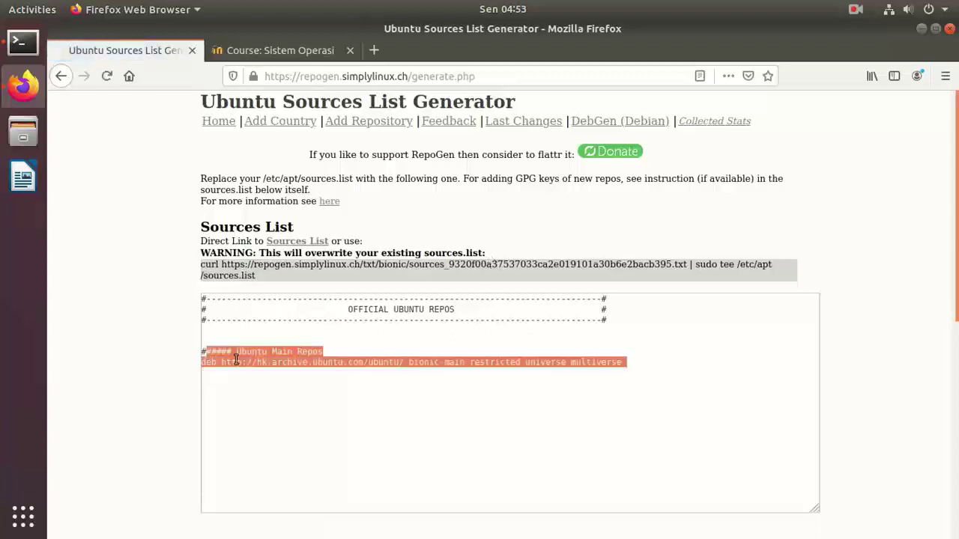
pyautogui.rightClick(236, 360)
pyautogui.click(262, 400)
pyautogui.click(216, 387)
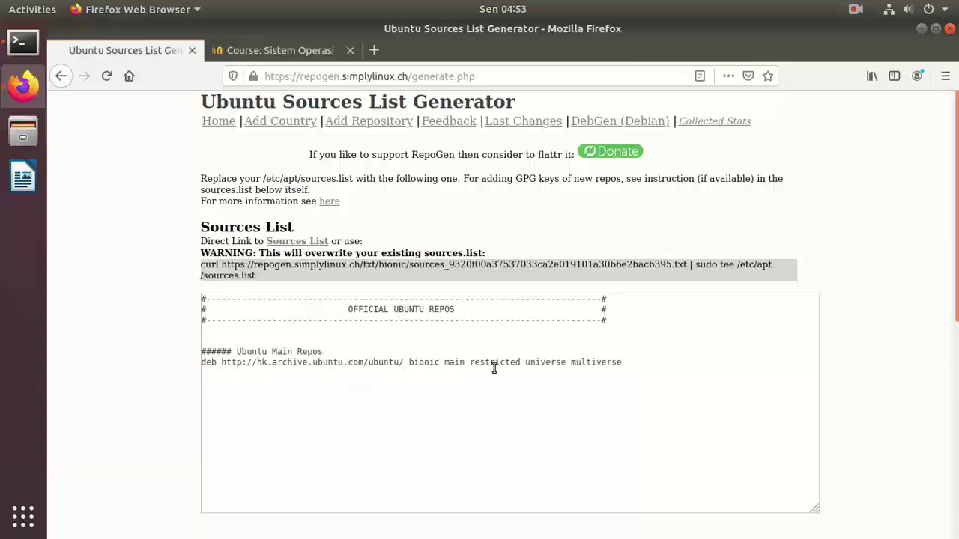
# - Copy the whole hk.archive.ubuntu.com bionic deb line and return to the terminal
pyautogui.tripleClick(200, 367)
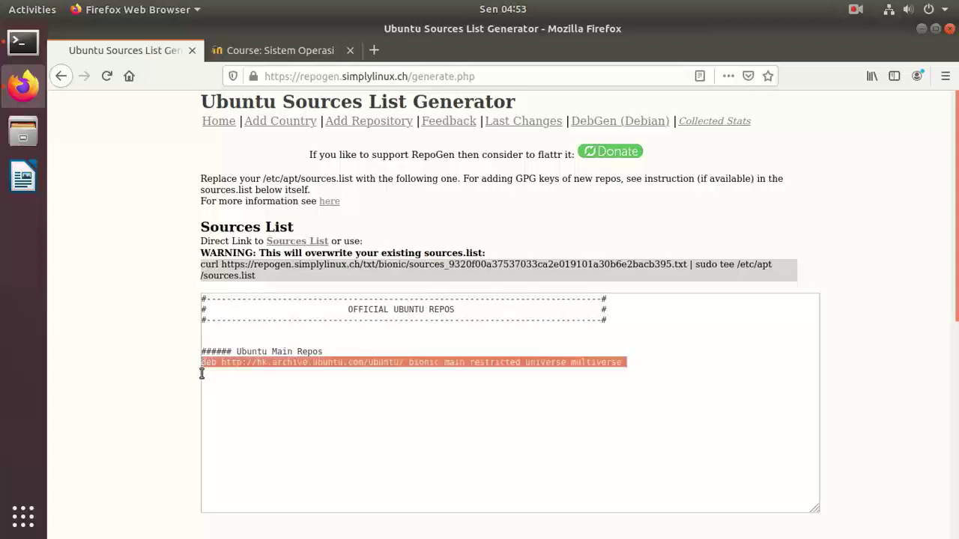
pyautogui.rightClick(267, 365)
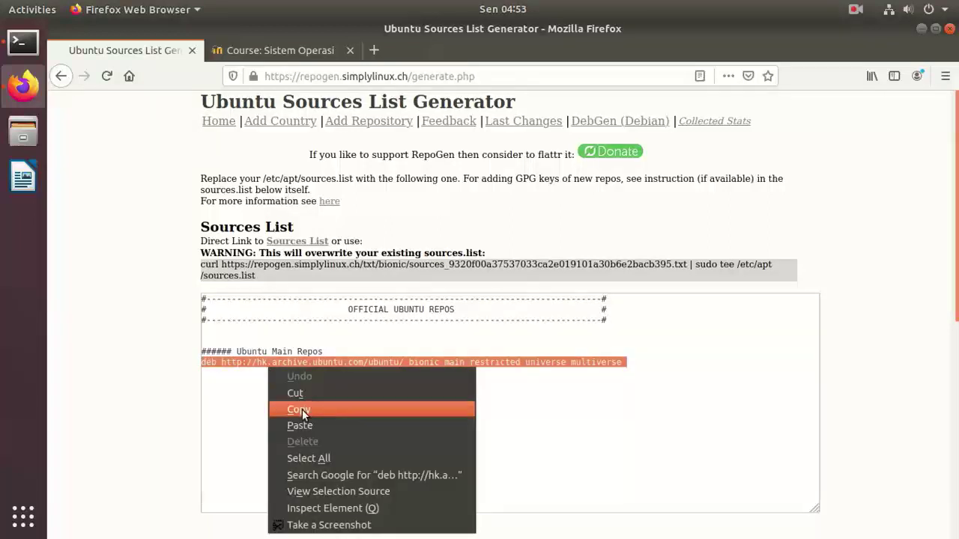
pyautogui.click(302, 409)
pyautogui.click(21, 43)
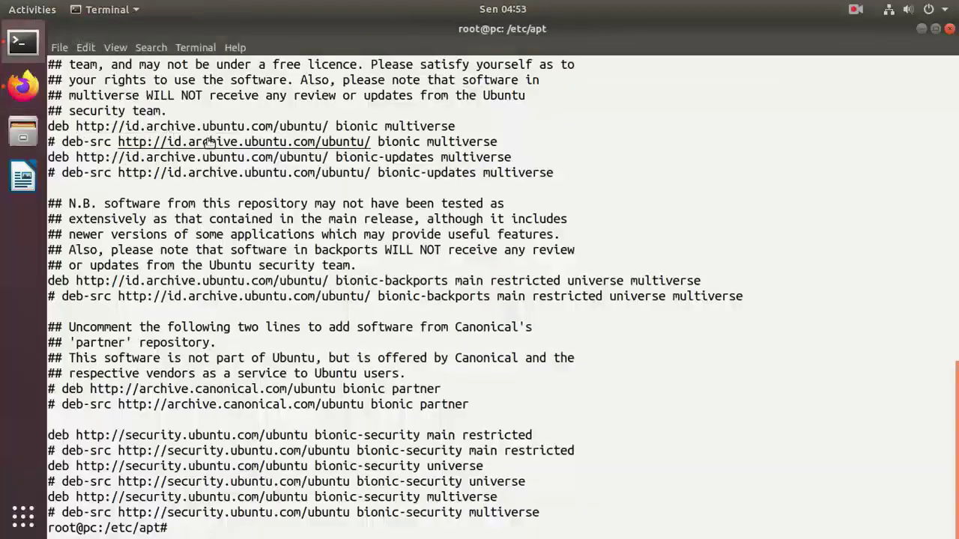
# - Open sources.list in nano, correcting the mistyped command
pyautogui.press('Return')
pyautogui.press('Return')
pyautogui.press('Return')
pyautogui.write('nn')
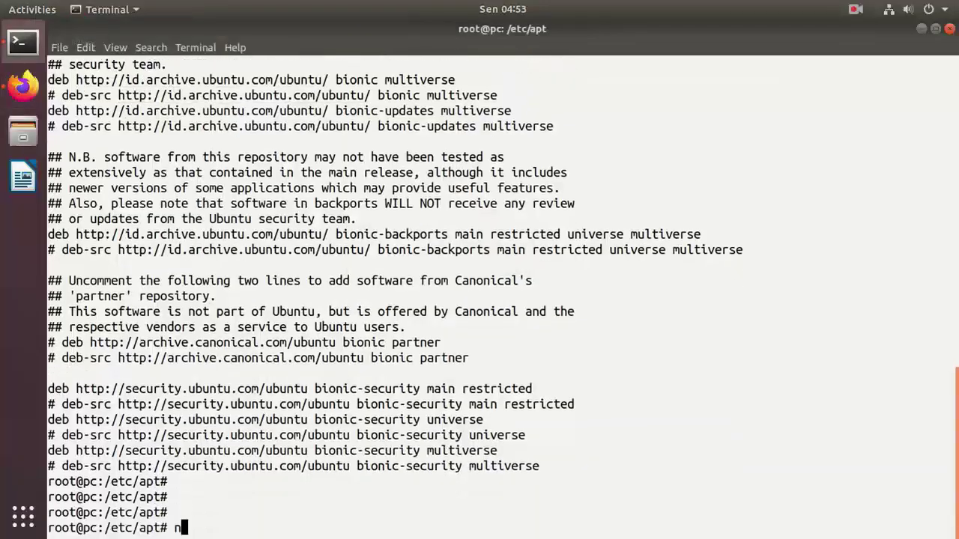
pyautogui.press('BackSpace')
pyautogui.write('anpo')
pyautogui.press('BackSpace')
pyautogui.press('BackSpace')
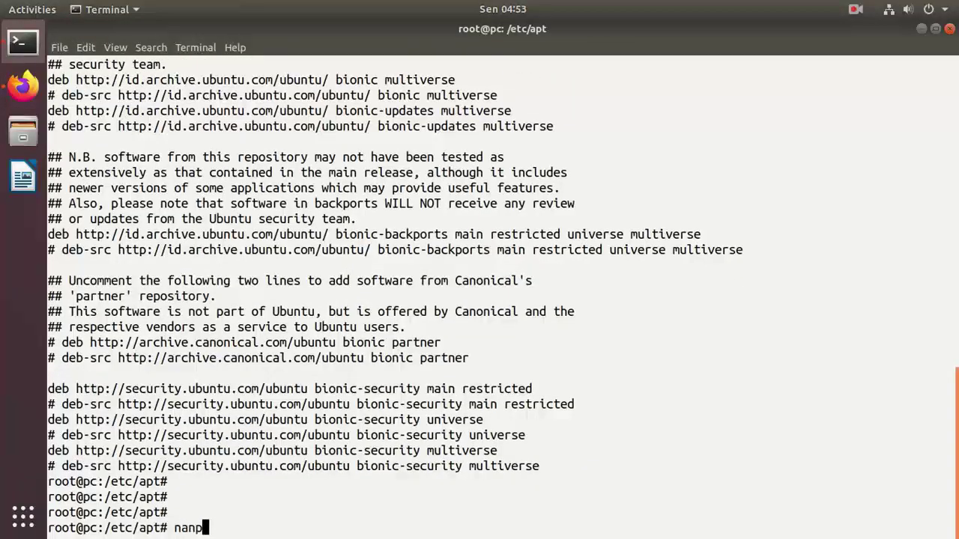
pyautogui.write('o sources.list')
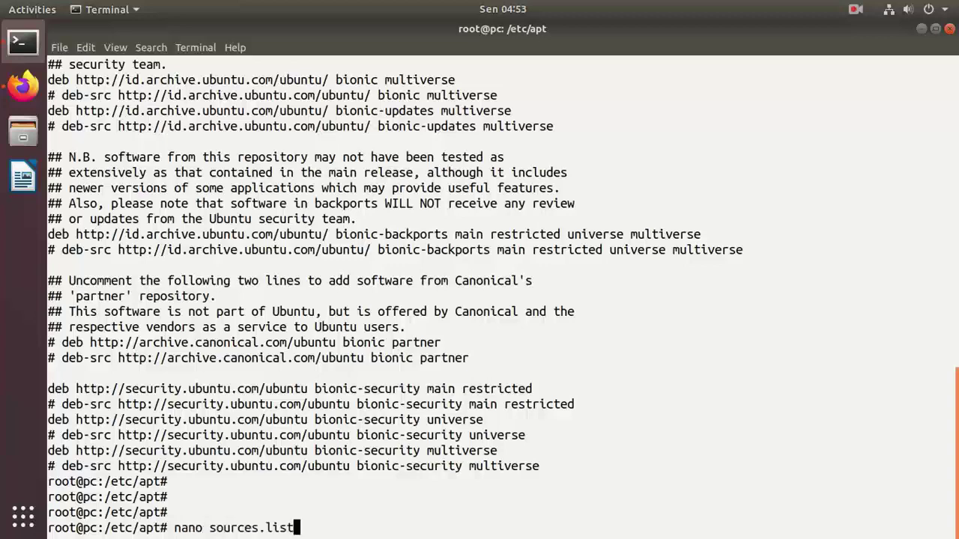
pyautogui.press('Return')
# - Paste the hk.archive.ubuntu.com bionic mirror deb line after the last entry of sources.list
pyautogui.press('Down')
pyautogui.press('Down')
pyautogui.press('Down')
pyautogui.press('Down')
pyautogui.press('Down')
pyautogui.press('Down')
pyautogui.press('Down')
pyautogui.press('Down')
pyautogui.press('Down')
pyautogui.press('Down')
pyautogui.press('Down')
pyautogui.press('Down')
pyautogui.press('Down')
pyautogui.press('Down')
pyautogui.press('Down')
pyautogui.press('Down')
pyautogui.press('Down')
pyautogui.press('Down')
pyautogui.press('Down')
pyautogui.press('Down')
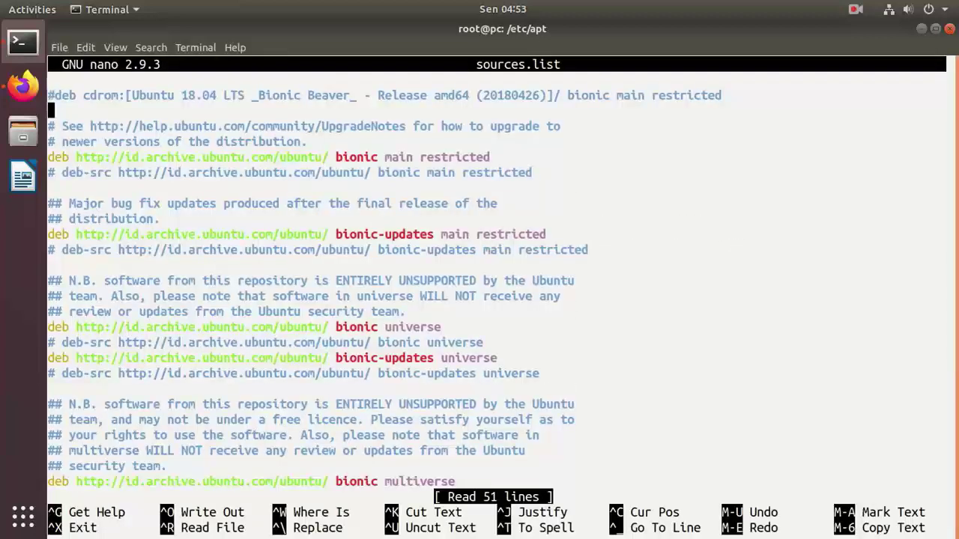
pyautogui.press('Down')
pyautogui.press('Down')
pyautogui.press('Down')
pyautogui.press('Down')
pyautogui.press('Down')
pyautogui.press('Down')
pyautogui.press('Down')
pyautogui.press('Down')
pyautogui.press('Down')
pyautogui.press('Down')
pyautogui.press('Down')
pyautogui.press('Down')
pyautogui.press('Down')
pyautogui.press('Down')
pyautogui.press('Down')
pyautogui.press('Down')
pyautogui.press('Down')
pyautogui.press('Down')
pyautogui.press('Down')
pyautogui.press('Down')
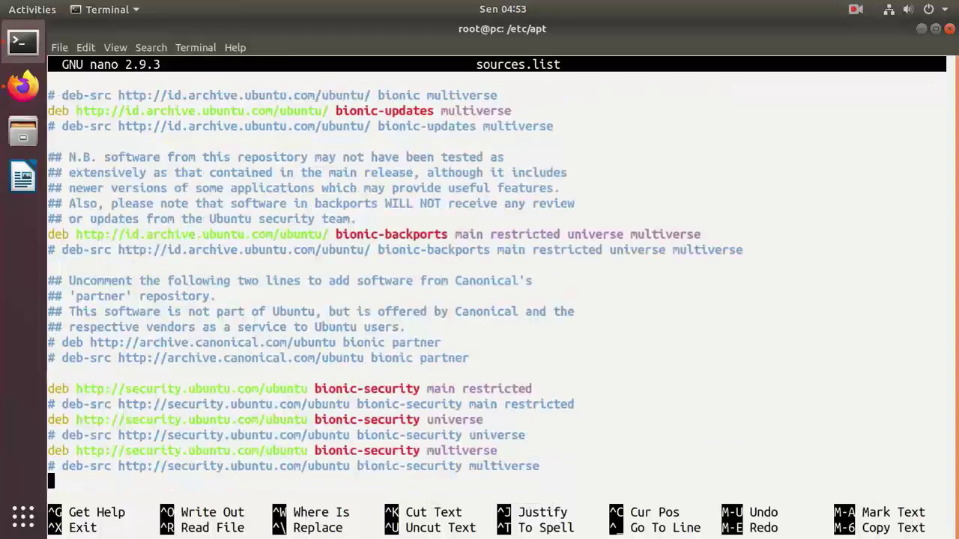
pyautogui.press('Return')
pyautogui.press('Return')
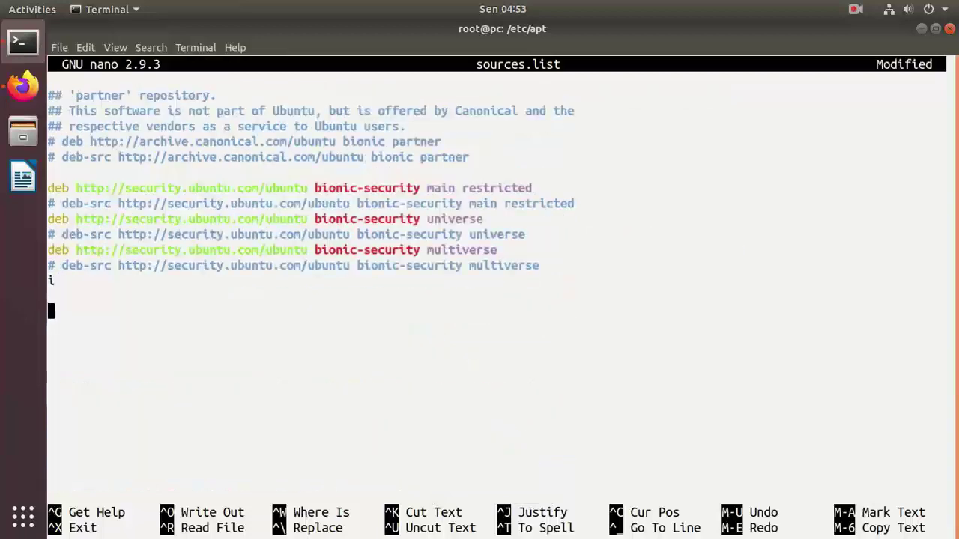
pyautogui.press('Up')
pyautogui.press('Up')
pyautogui.press('Down')
pyautogui.press('Down')
pyautogui.rightClick(260, 281)
pyautogui.click(276, 326)
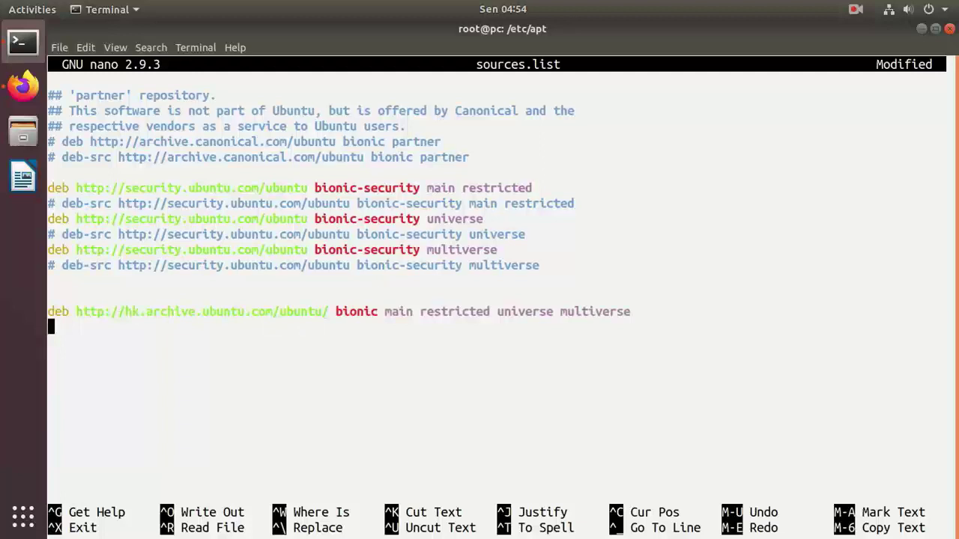
# - Save sources.list, exit nano, and run apt update
pyautogui.press('Escape')
pyautogui.press(':')
pyautogui.write('wq')
pyautogui.press('Return')
pyautogui.press('BackSpace')
pyautogui.press('BackSpace')
pyautogui.press('BackSpace')
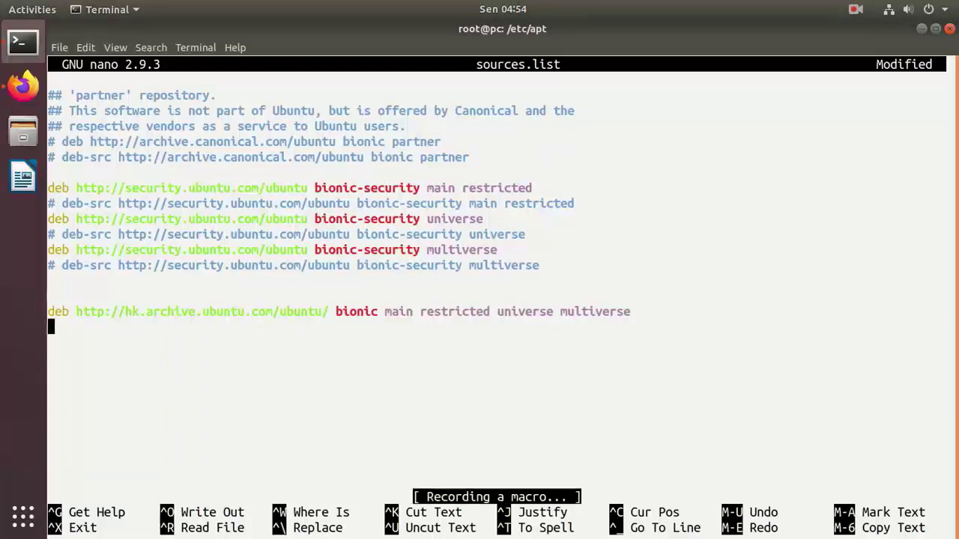
pyautogui.hotkey('ctrl', 'x')
pyautogui.press('y')
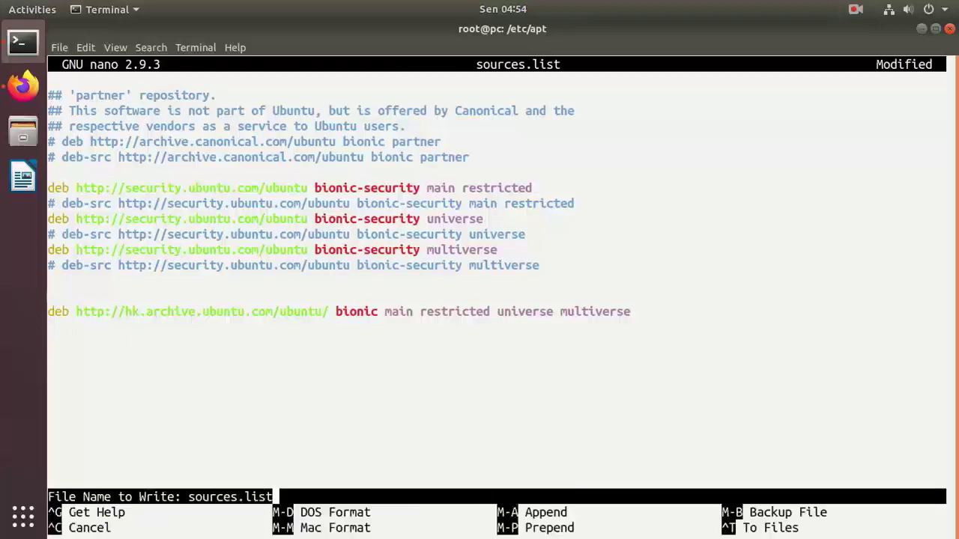
pyautogui.press('Return')
pyautogui.write('apt update')
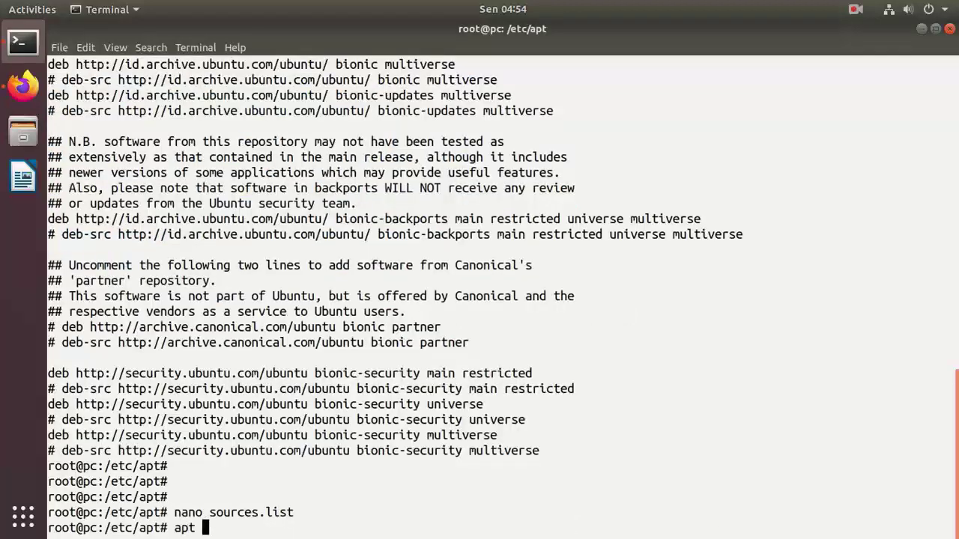
pyautogui.press('Return')
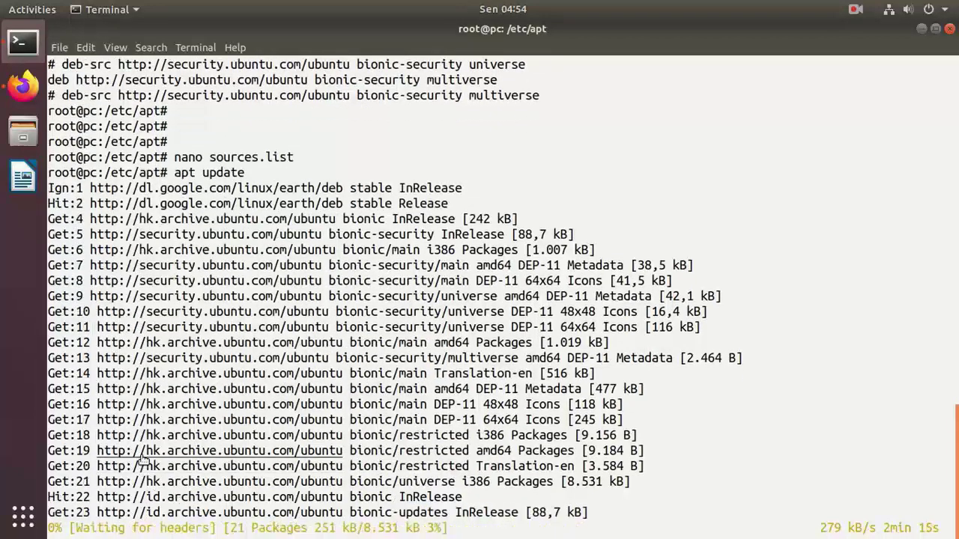
# - Search the applications overview for 'soft' and launch Ubuntu Software
pyautogui.click(13, 523)
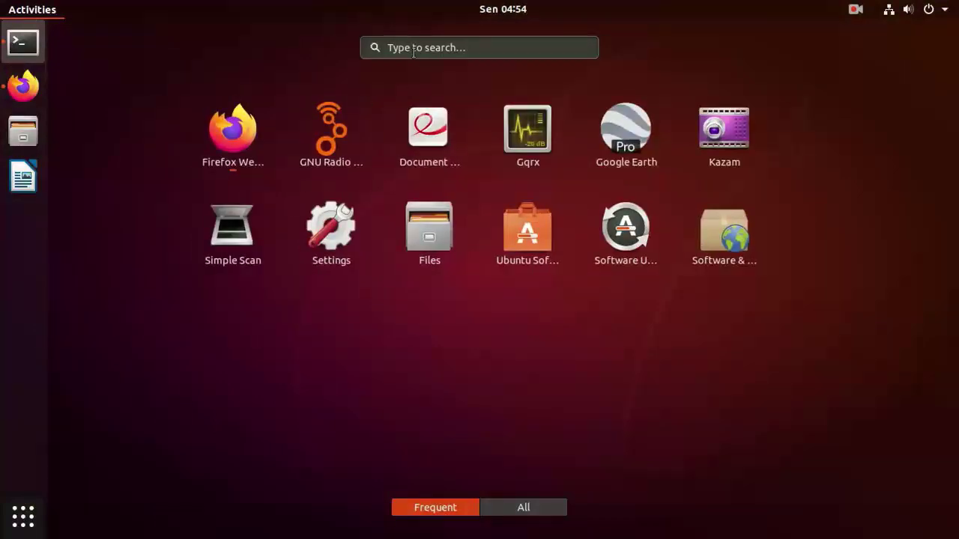
pyautogui.click(413, 52)
pyautogui.write('soft')
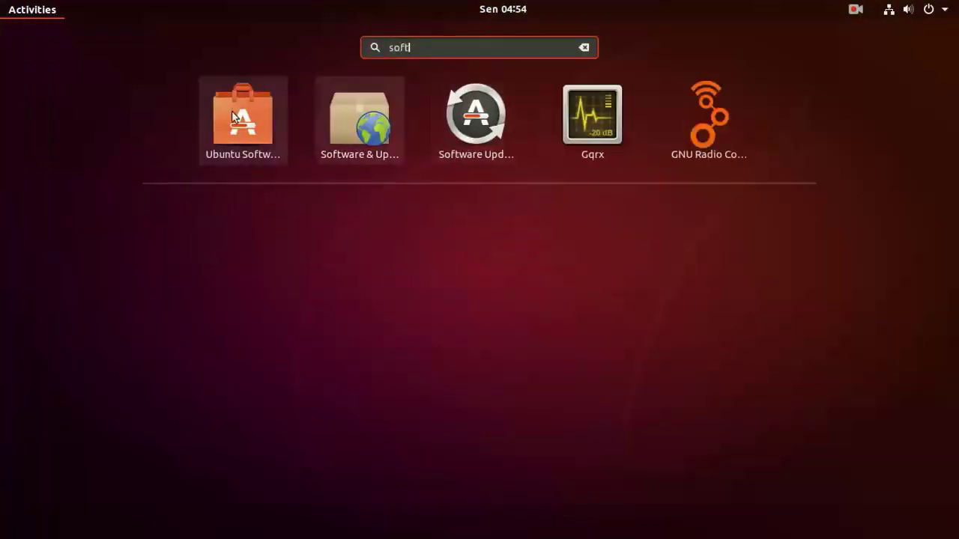
pyautogui.click(235, 112)
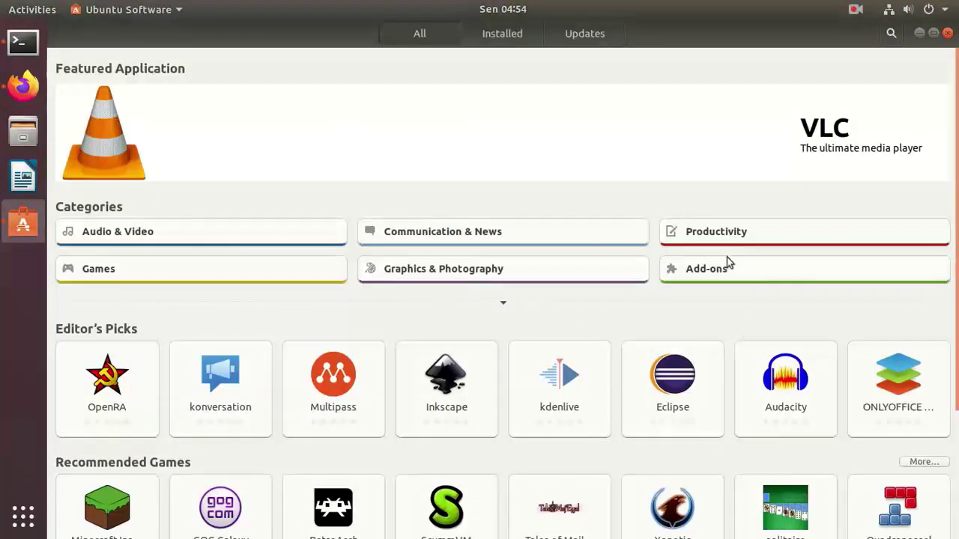
# - Browse Ubuntu Software's Installed apps list, then return to All software
pyautogui.scroll(-3, 932, 217)
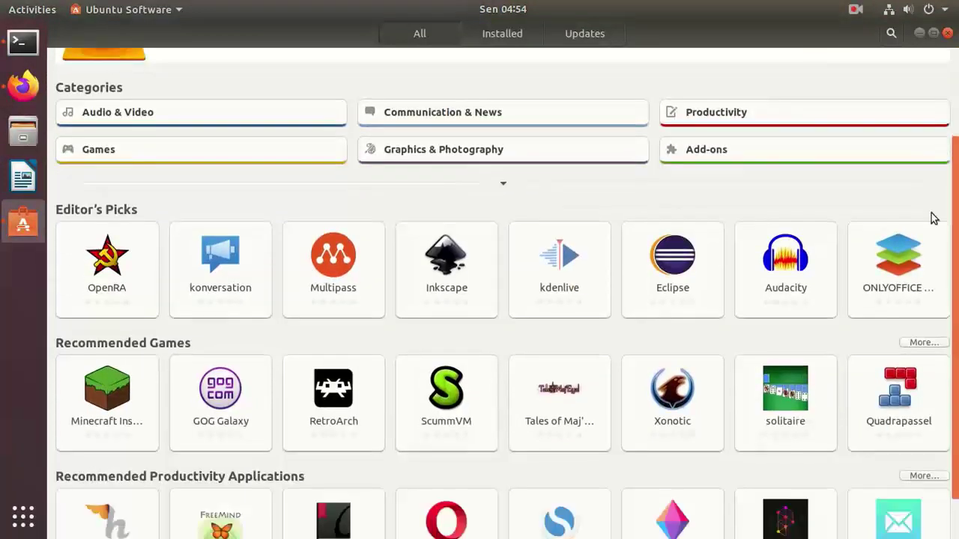
pyautogui.scroll(-1, 892, 378)
pyautogui.scroll(5, 891, 378)
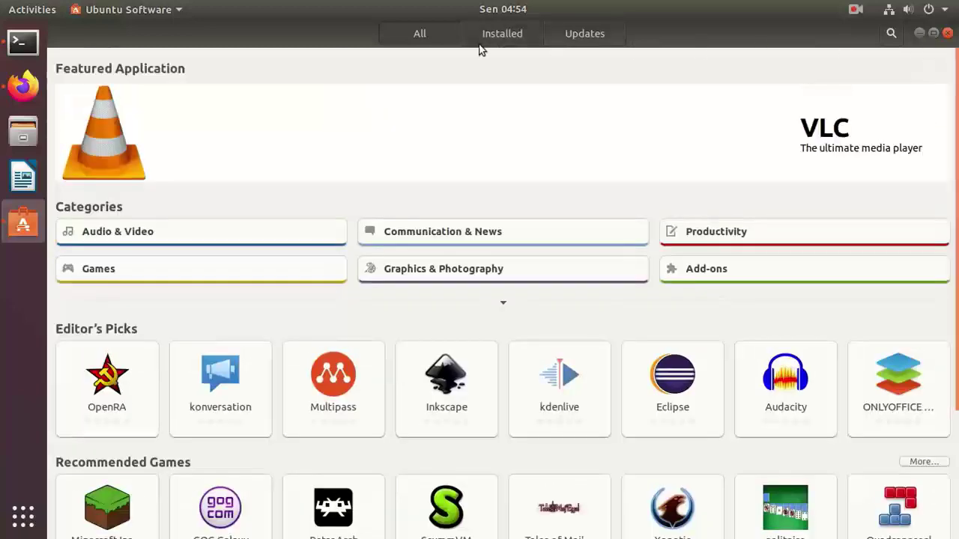
pyautogui.click(510, 34)
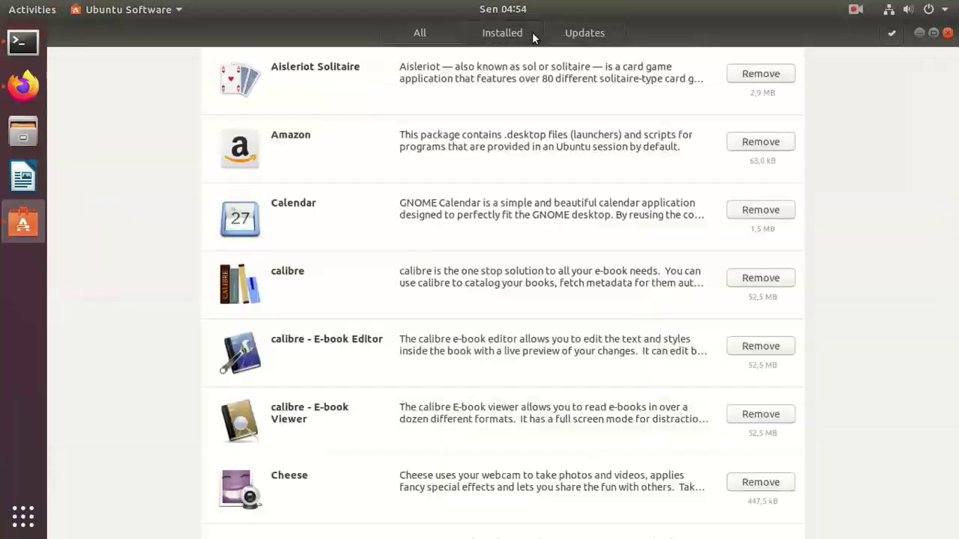
pyautogui.click(449, 30)
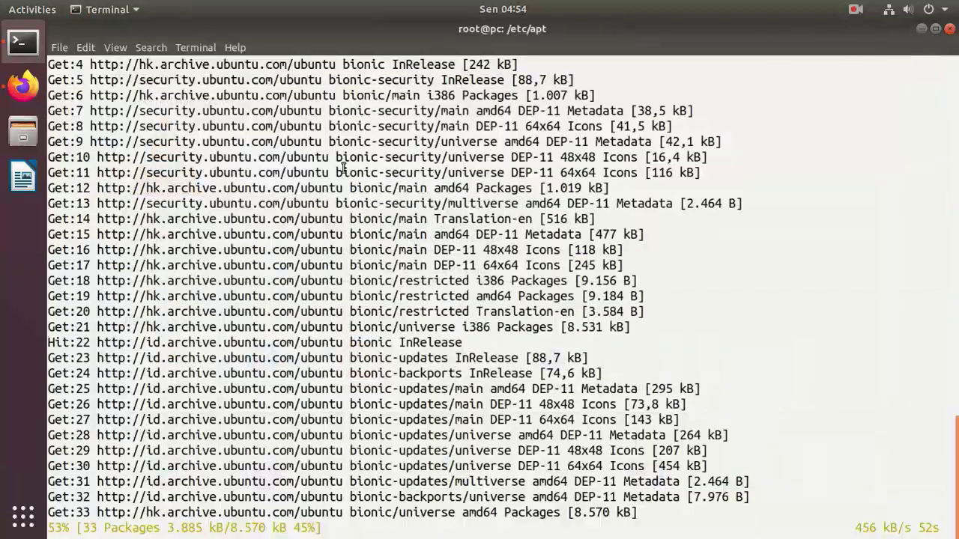
pyautogui.click(20, 522)
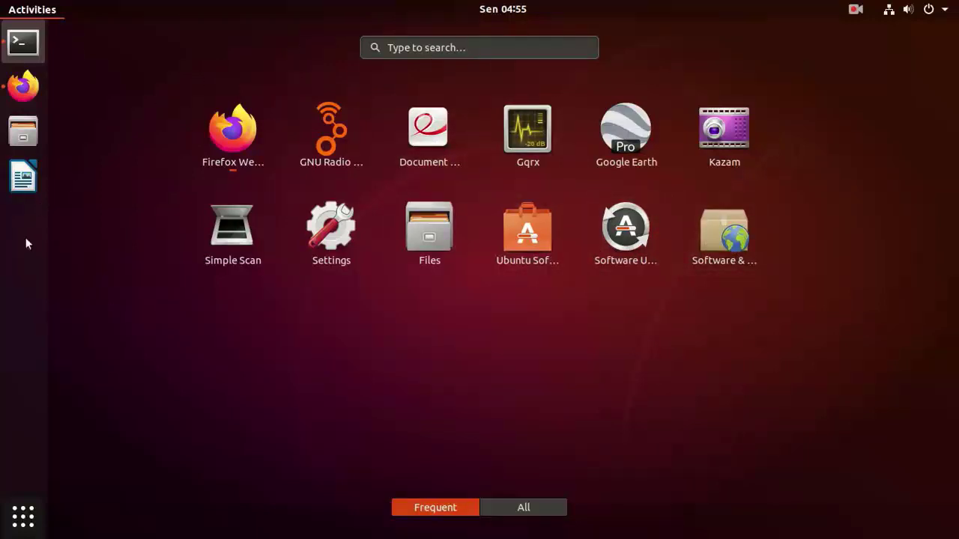
pyautogui.click(20, 48)
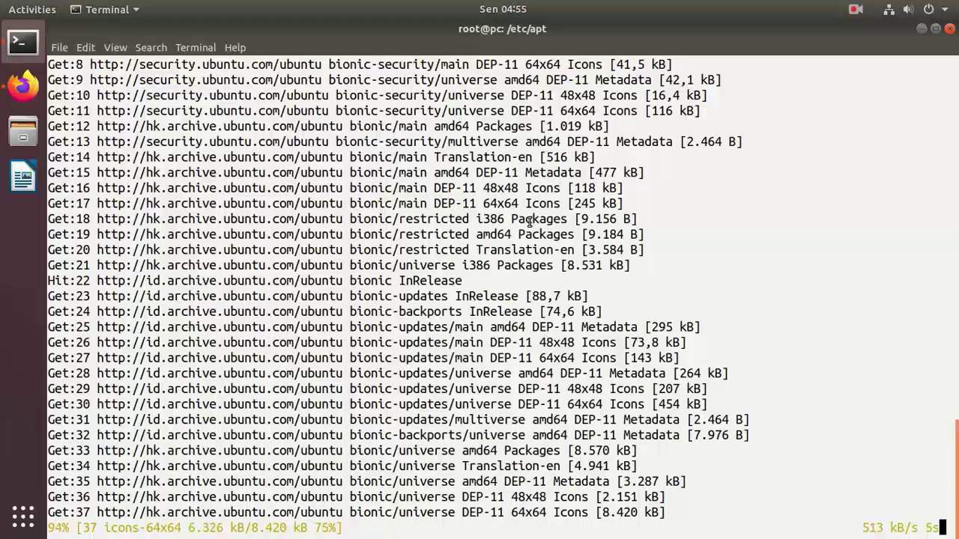
# - Interrupt the running apt update and open sources.list in vi
pyautogui.hotkey('ctrl', 'c')
pyautogui.hotkey('ctrl', 'c')
pyautogui.hotkey('ctrl', 'c')
pyautogui.press('Return')
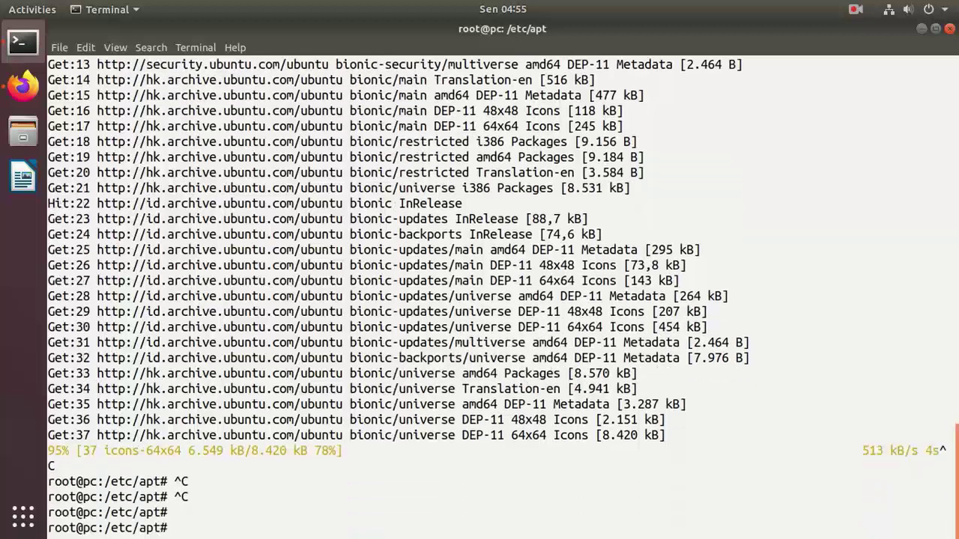
pyautogui.write('vi sos')
pyautogui.write('urces.list')
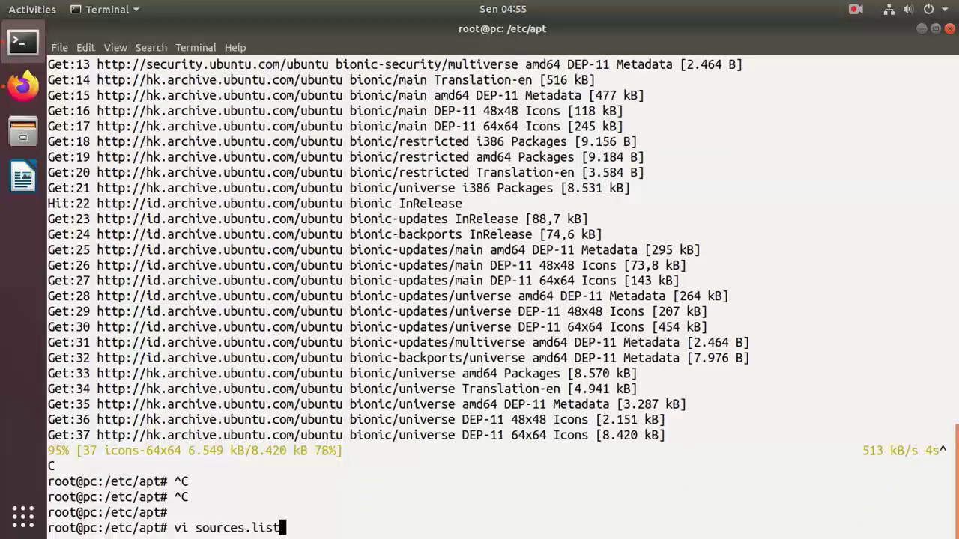
pyautogui.press('Return')
# - Delete the hk.archive mirror line and blank lines, save with :wq, and retype apt update
pyautogui.hotkey('shift', 'g')
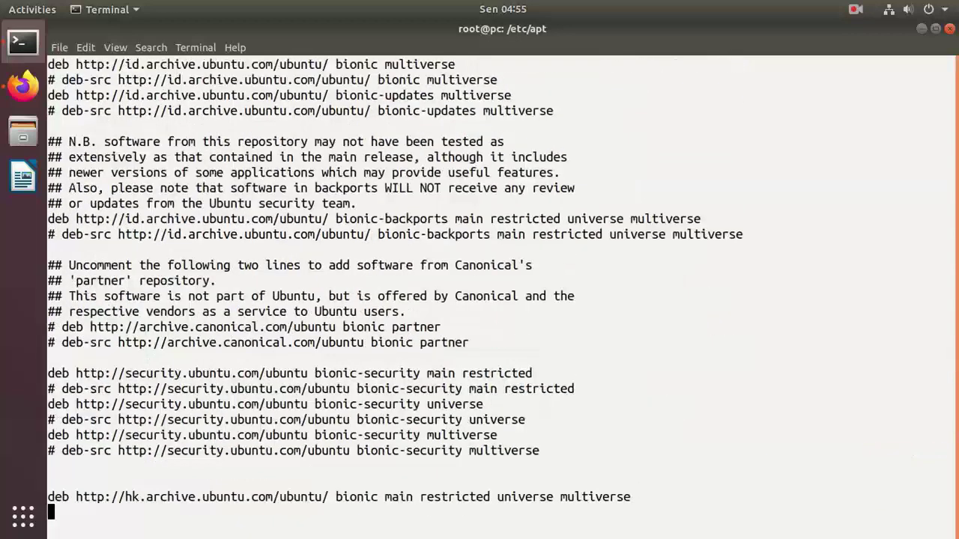
pyautogui.press('Up')
pyautogui.press('d')
pyautogui.press('d')
pyautogui.press('d')
pyautogui.press('d')
pyautogui.press('d')
pyautogui.press('d')
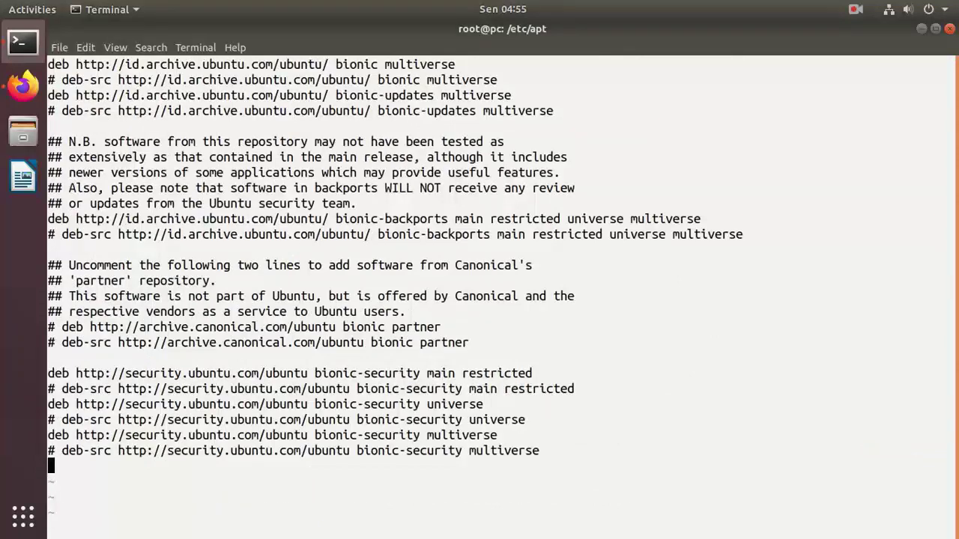
pyautogui.write(':wq')
pyautogui.press('Return')
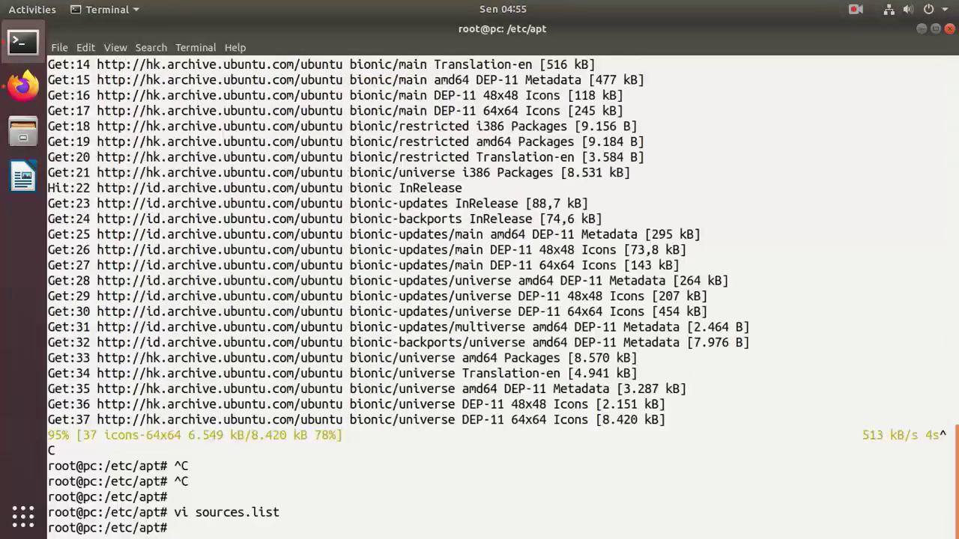
pyautogui.write('apt update')
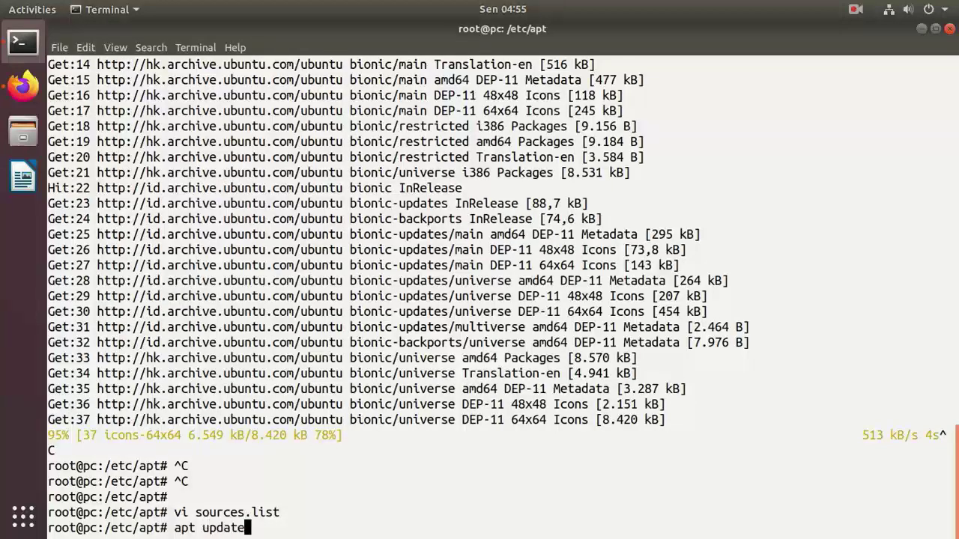
# - Run apt update to completion (252 kB, 351 upgradable packages), then type clear
pyautogui.press('Return')
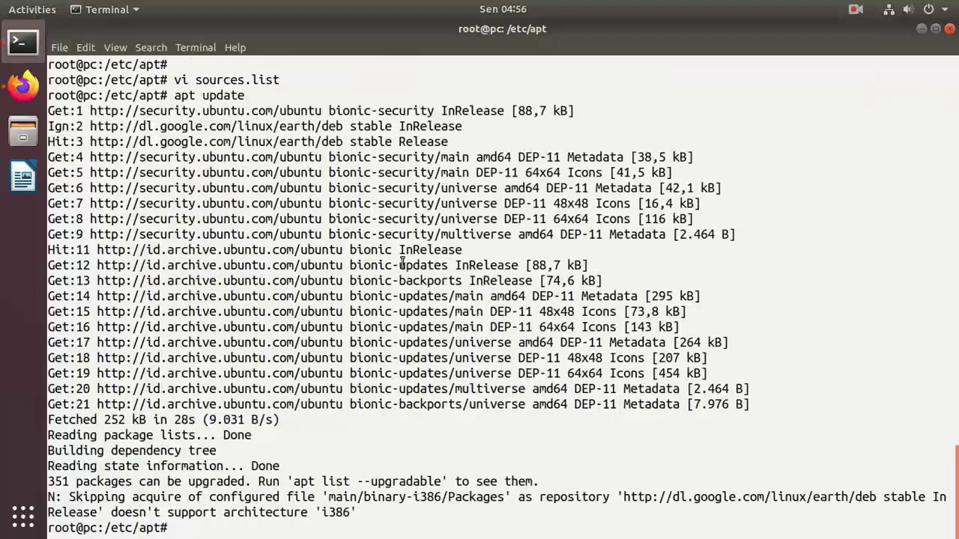
pyautogui.write('clear')
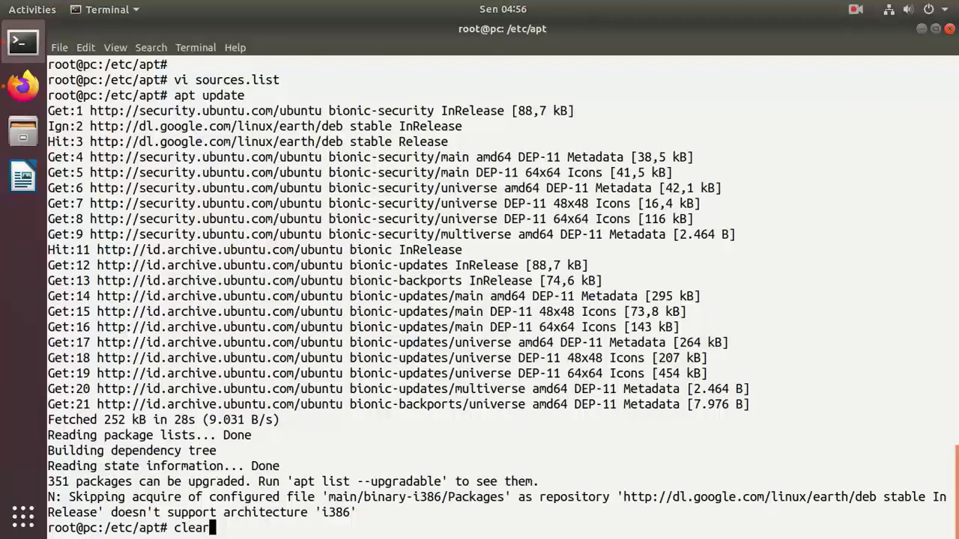